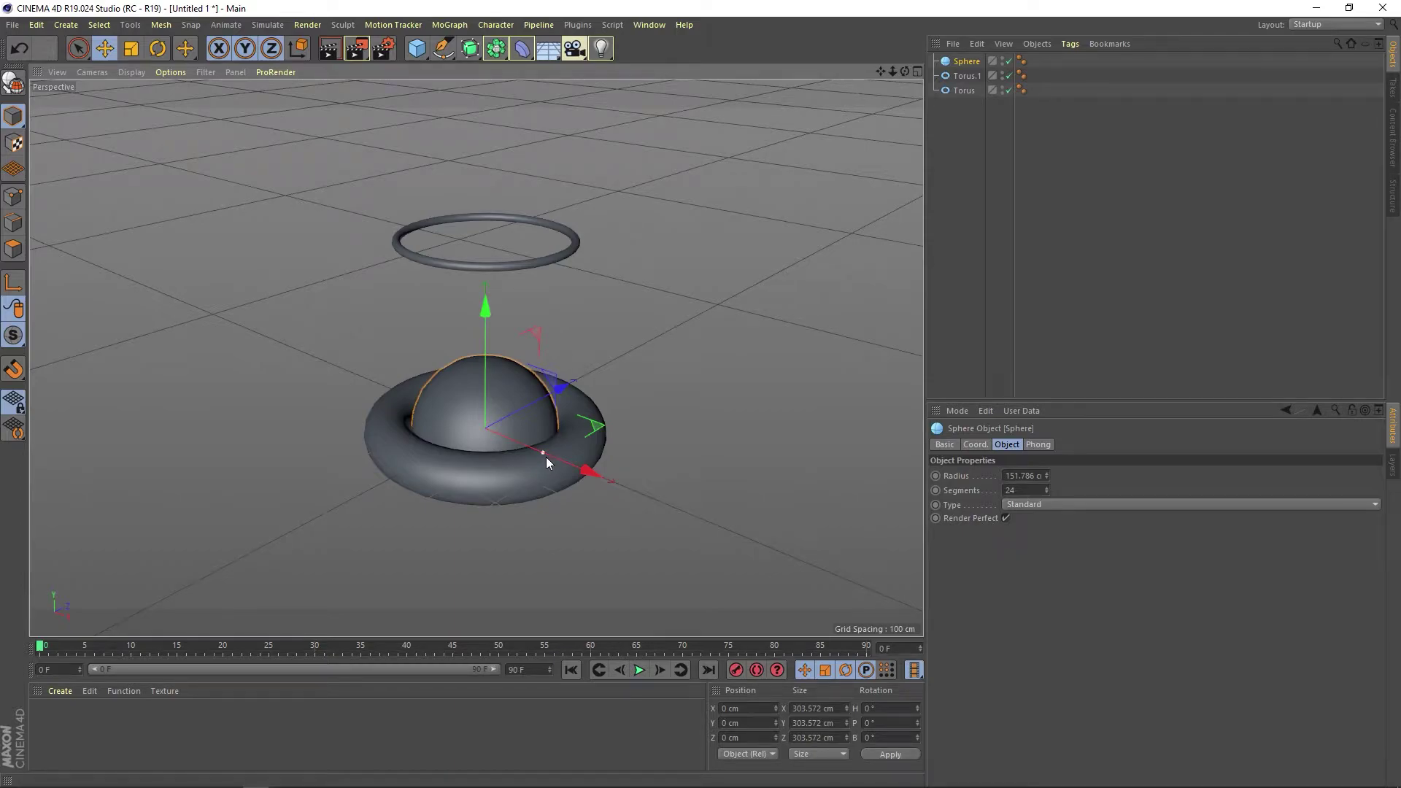
# In the Front view, raise the sphere to about Y 681.6 cm, well above the thin ring
pyautogui.middleClick(903, 89)
pyautogui.middleClick(892, 401)
pyautogui.moveTo(544, 323); pyautogui.dragTo(541, 191)
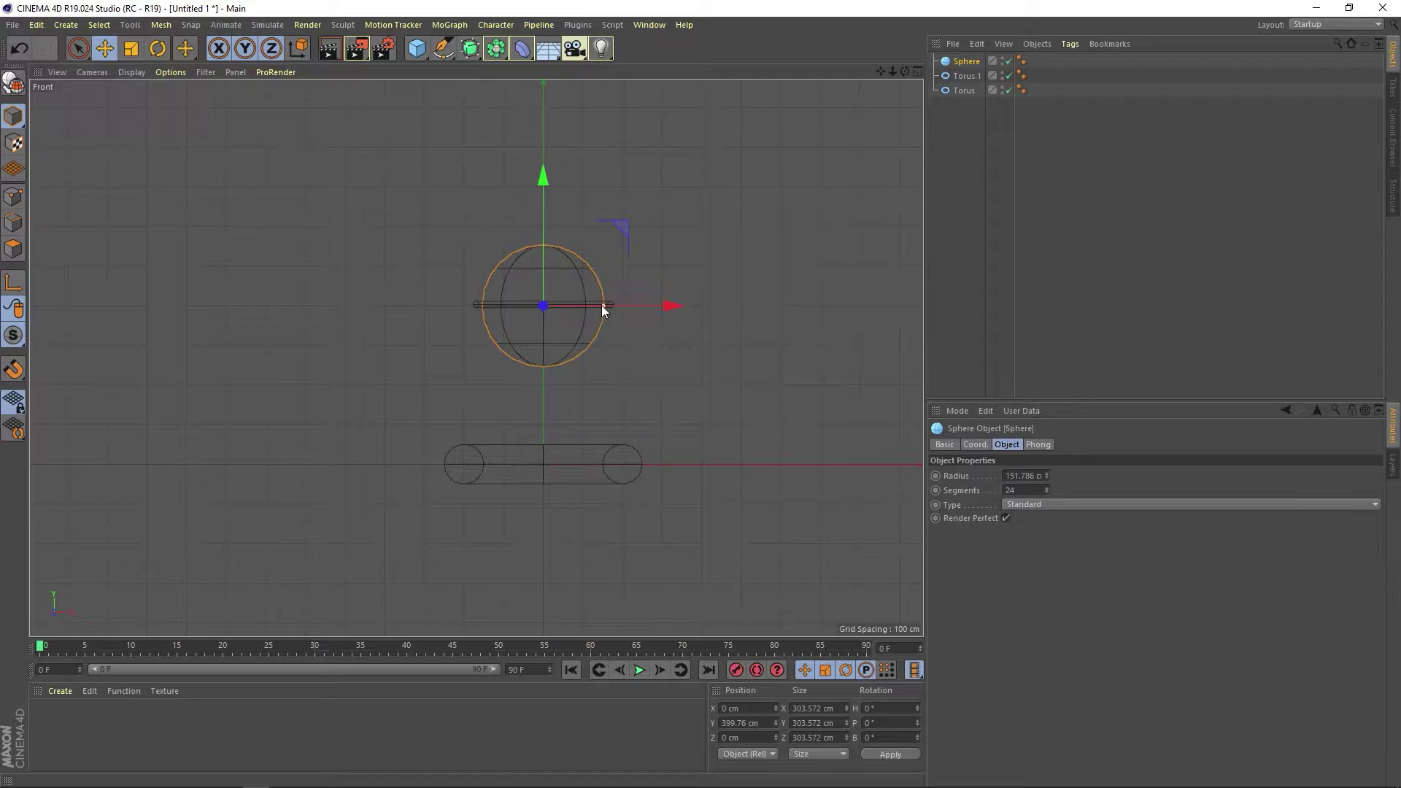
pyautogui.moveTo(603, 305); pyautogui.dragTo(604, 305)
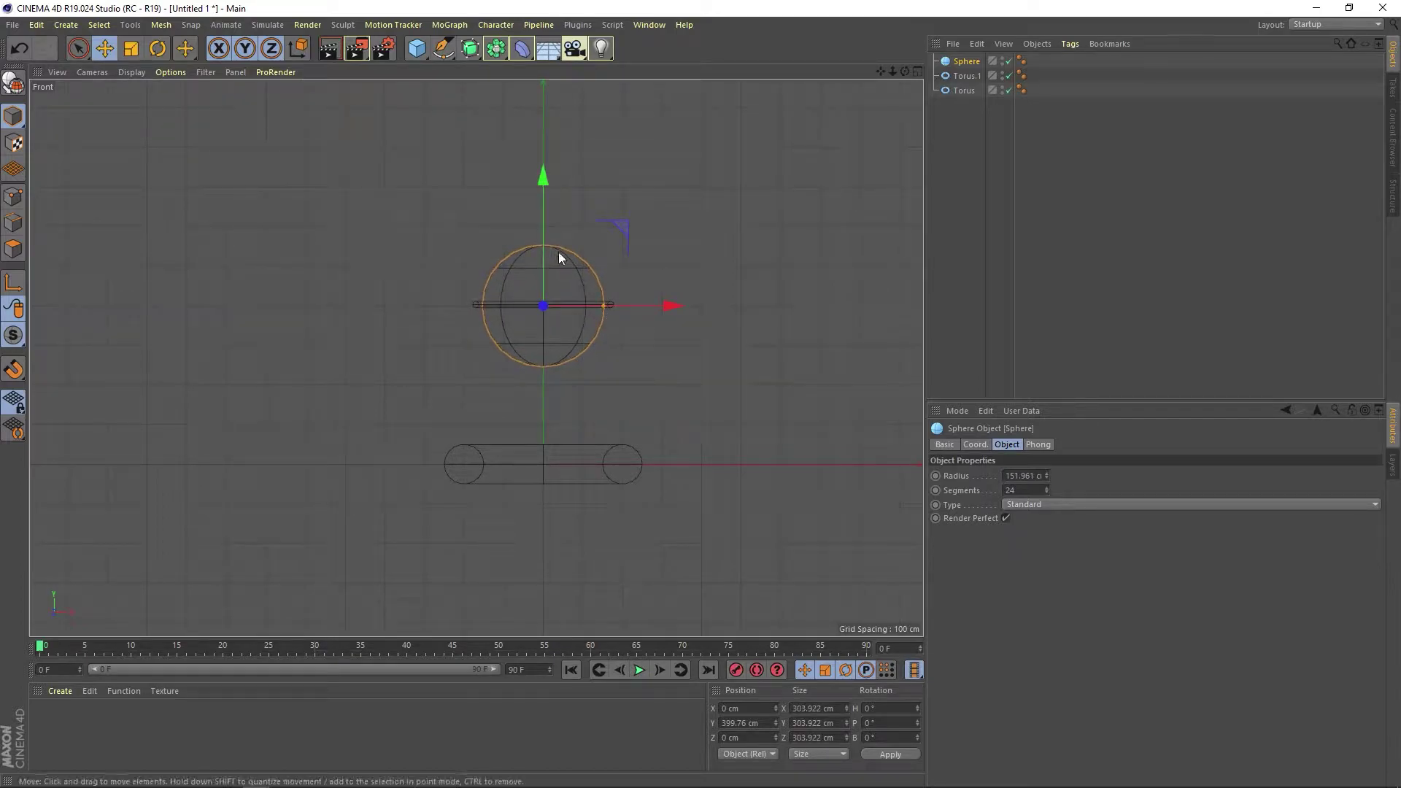
pyautogui.moveTo(559, 257); pyautogui.dragTo(541, 130)
pyautogui.middleClick(470, 77)
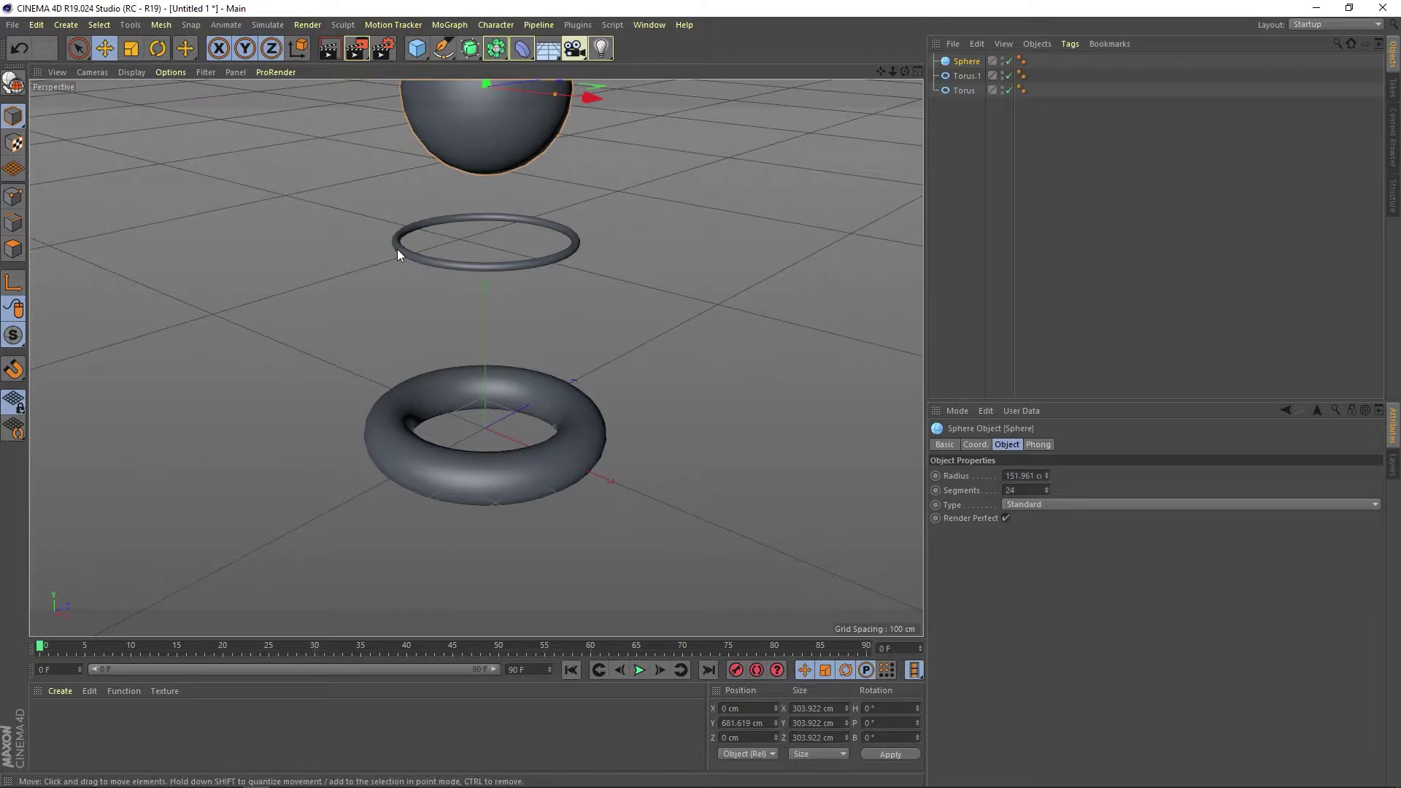
# Set the thin ring Torus.1's P.Y position to 443 cm
pyautogui.click(974, 445)
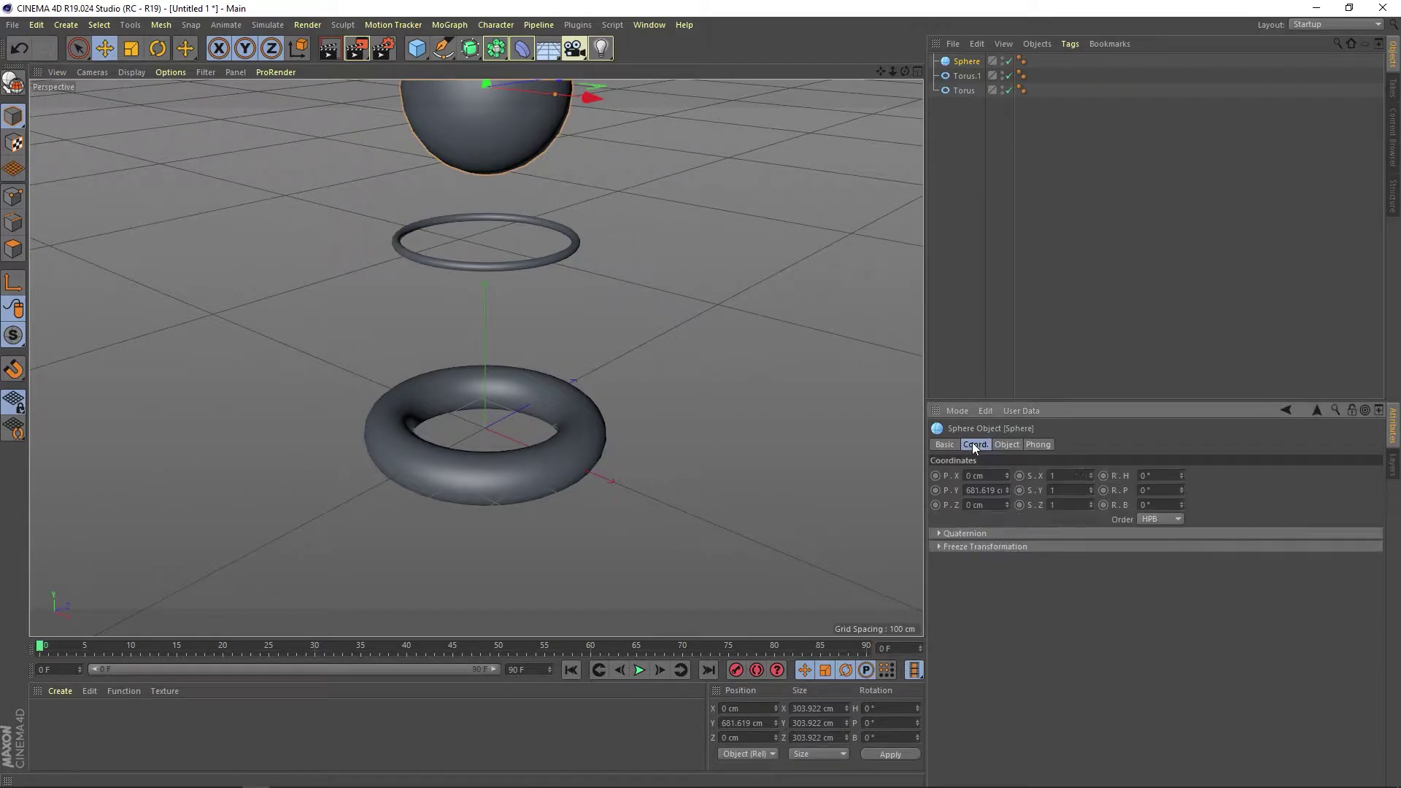
pyautogui.click(984, 491)
pyautogui.click(859, 467)
pyautogui.scroll(2, 645, 464)
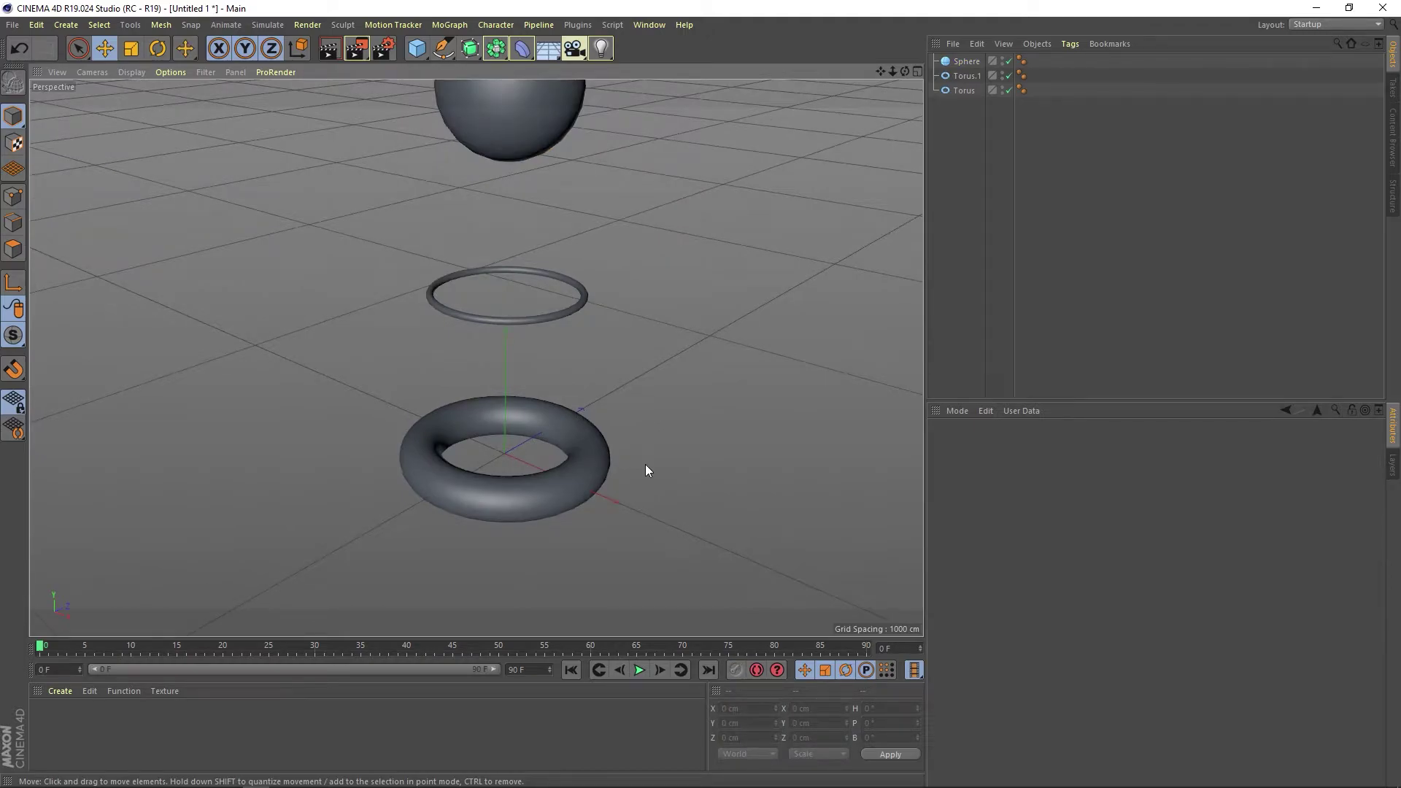
pyautogui.click(967, 75)
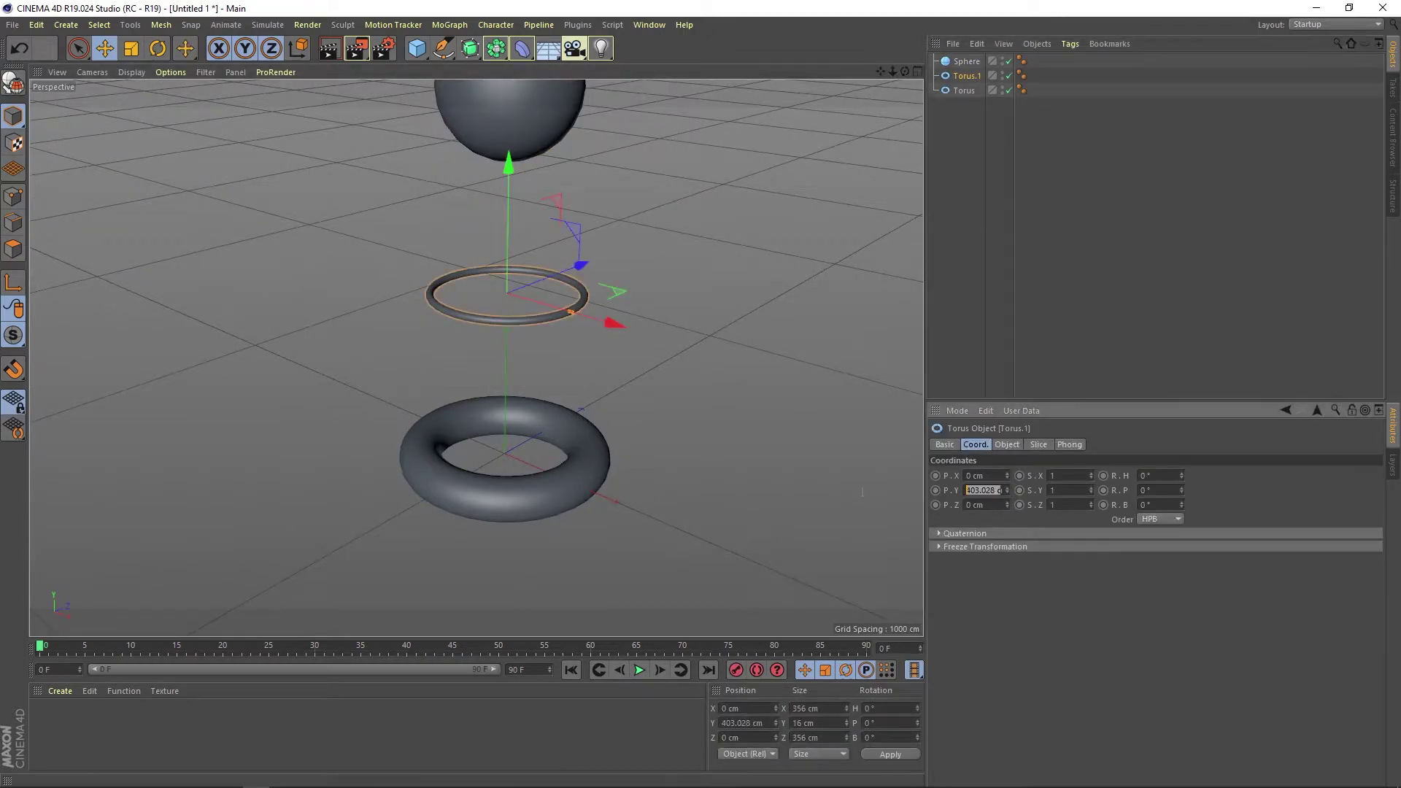
pyautogui.doubleClick(984, 491)
pyautogui.write('443')
pyautogui.press('Return')
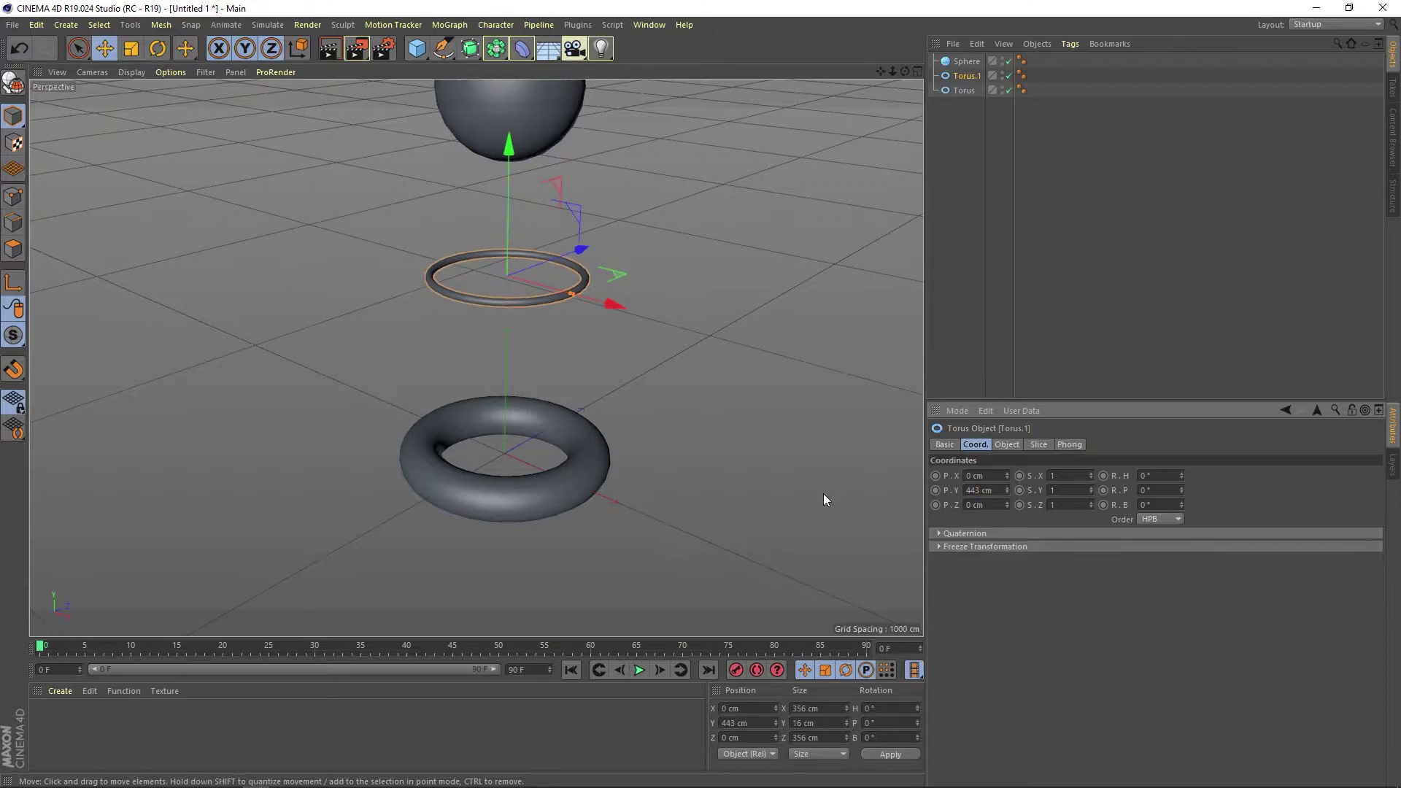
# Reframe the view around both tori and add a camera to the scene
pyautogui.scroll(5, 476, 358)
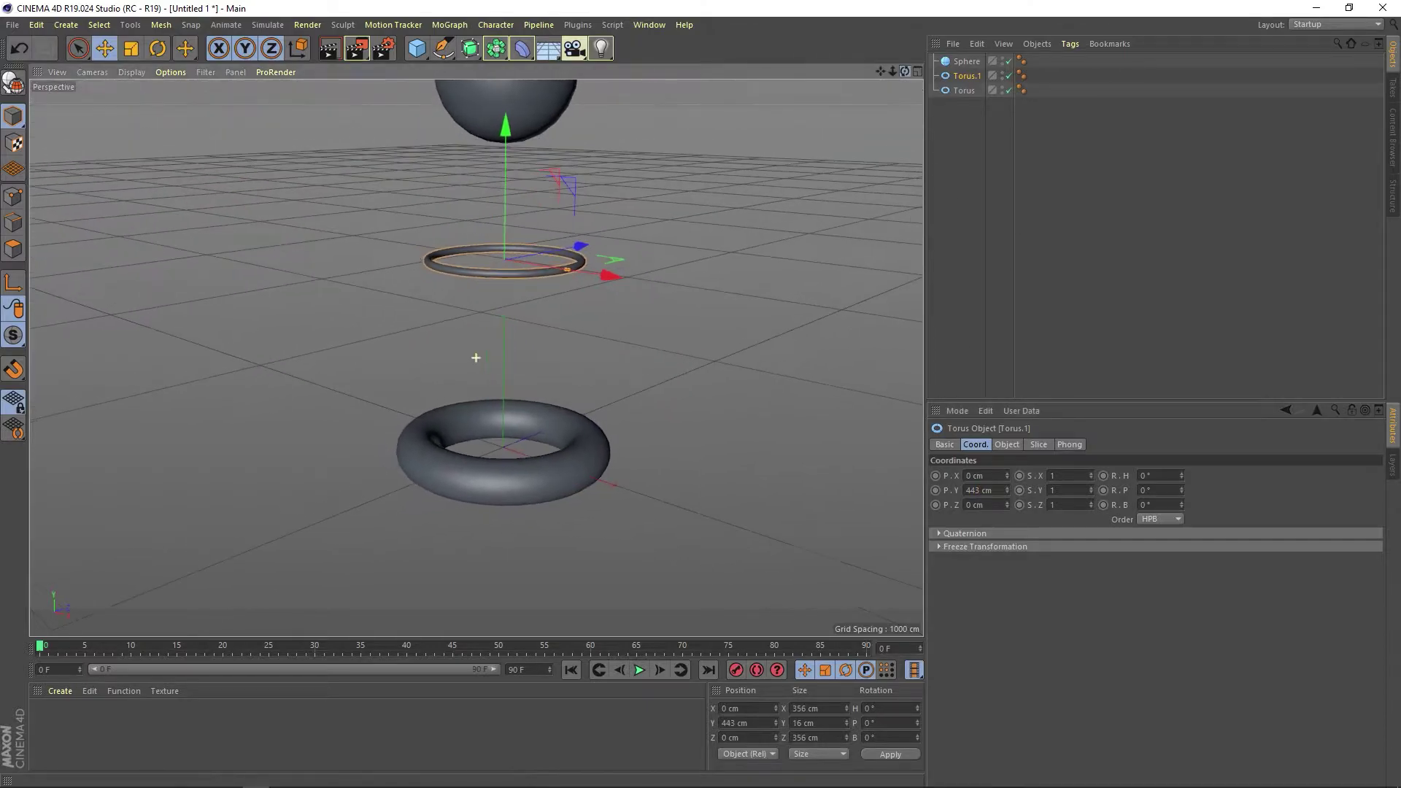
pyautogui.moveTo(896, 75)
pyautogui.mouseDown()
pyautogui.moveTo(476, 358)
pyautogui.moveTo(257, 100)
pyautogui.mouseUp()
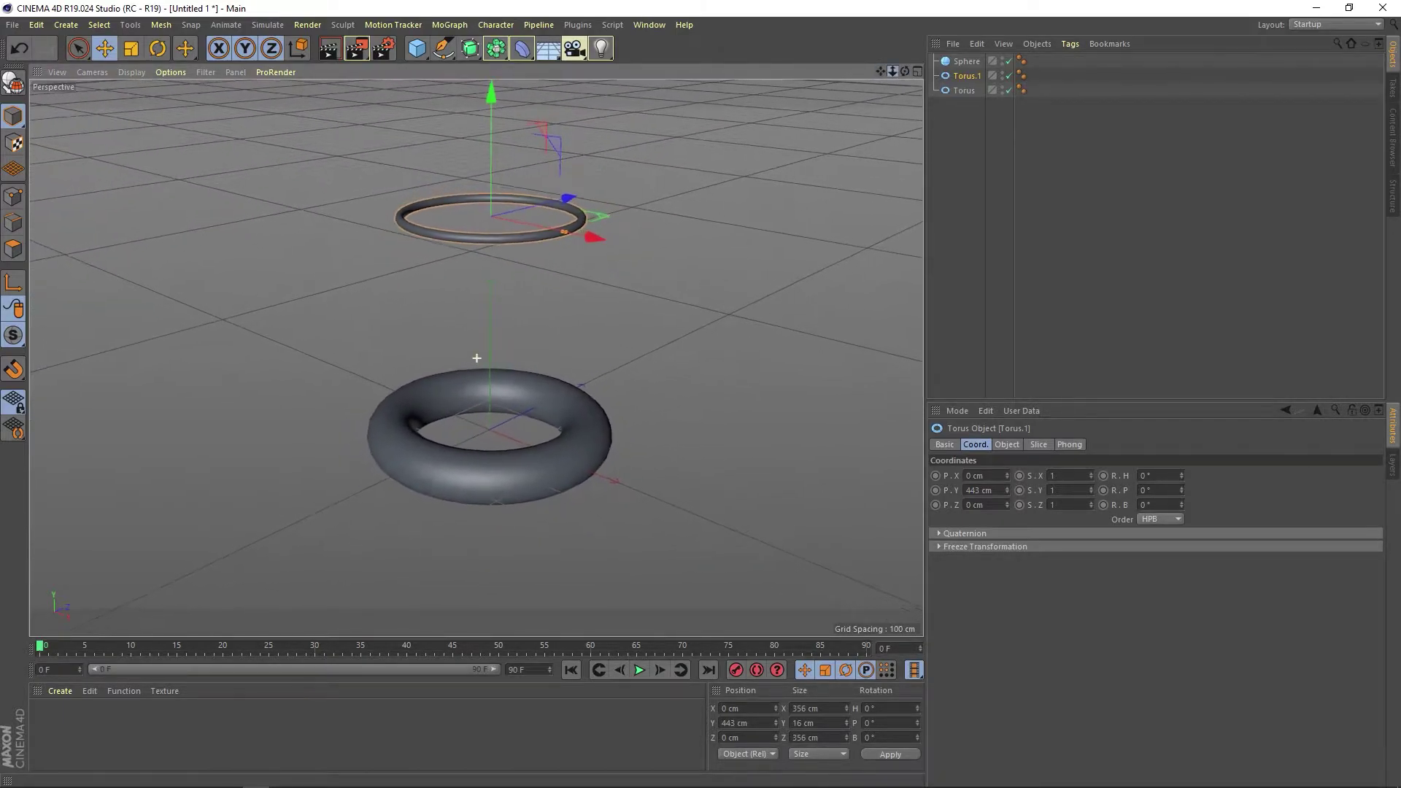
pyautogui.click(574, 48)
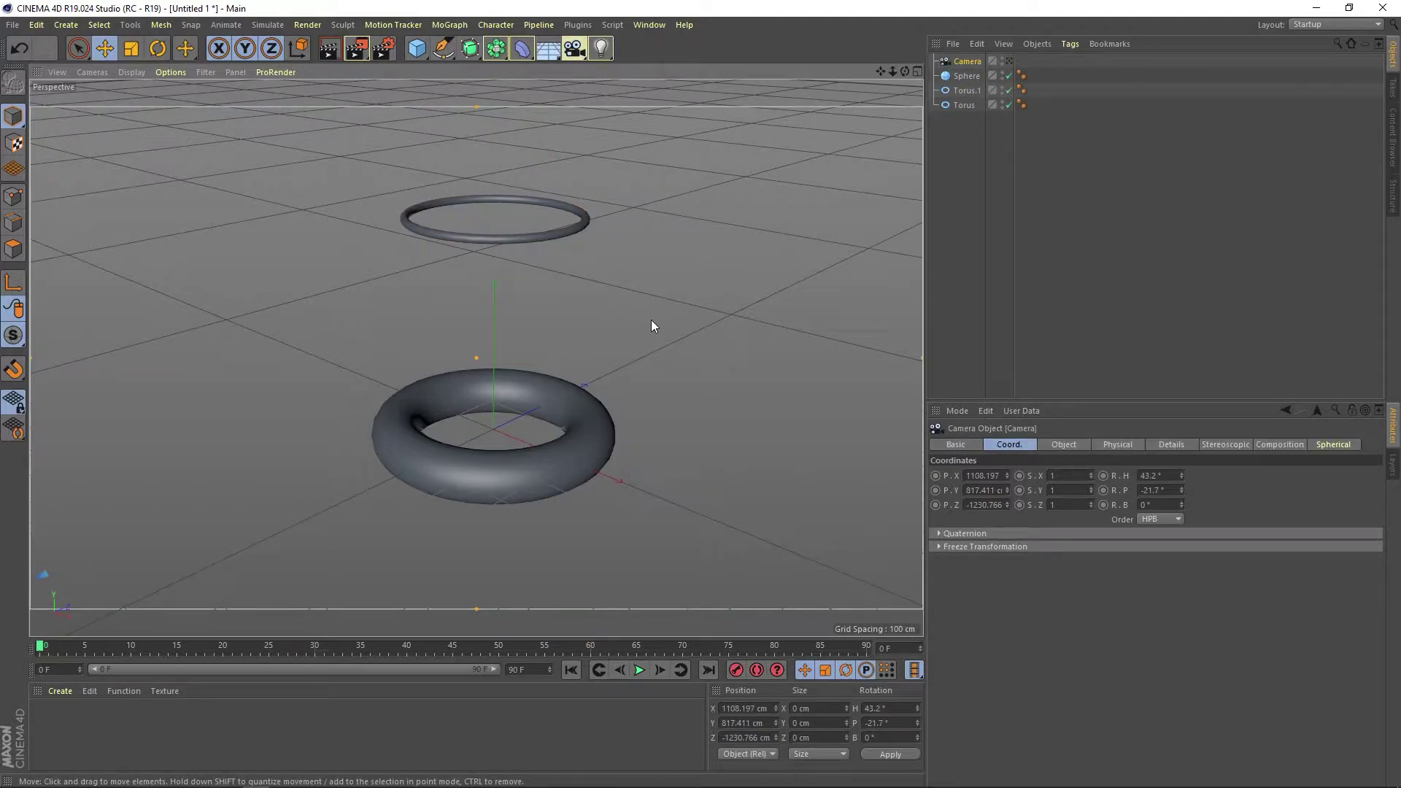
# Give the sphere a Dynamics Body tag, and give Torus.1 and Torus Collider Body tags
pyautogui.rightClick(967, 75)
pyautogui.click(1189, 221)
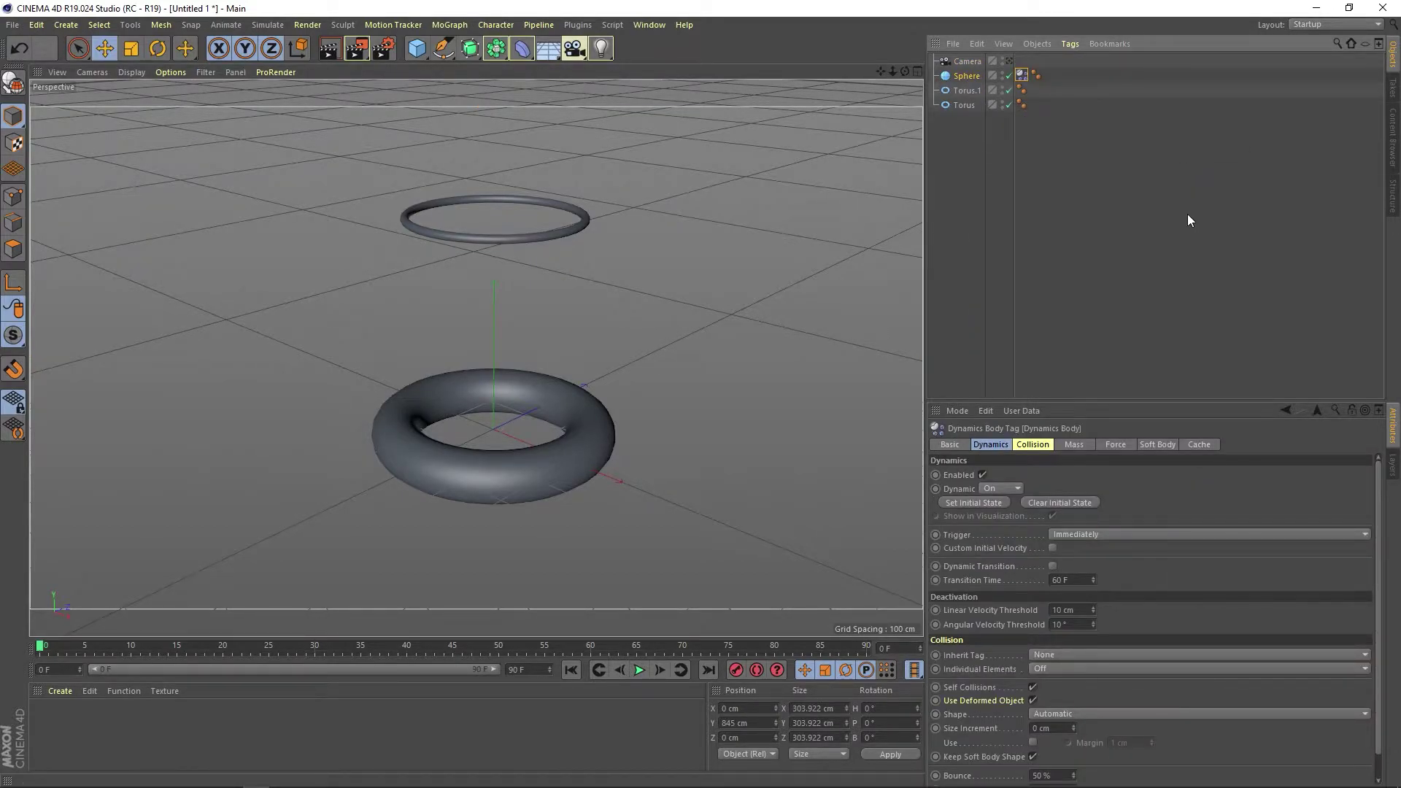
pyautogui.rightClick(963, 89)
pyautogui.moveTo(1193, 242)
pyautogui.click(1203, 246)
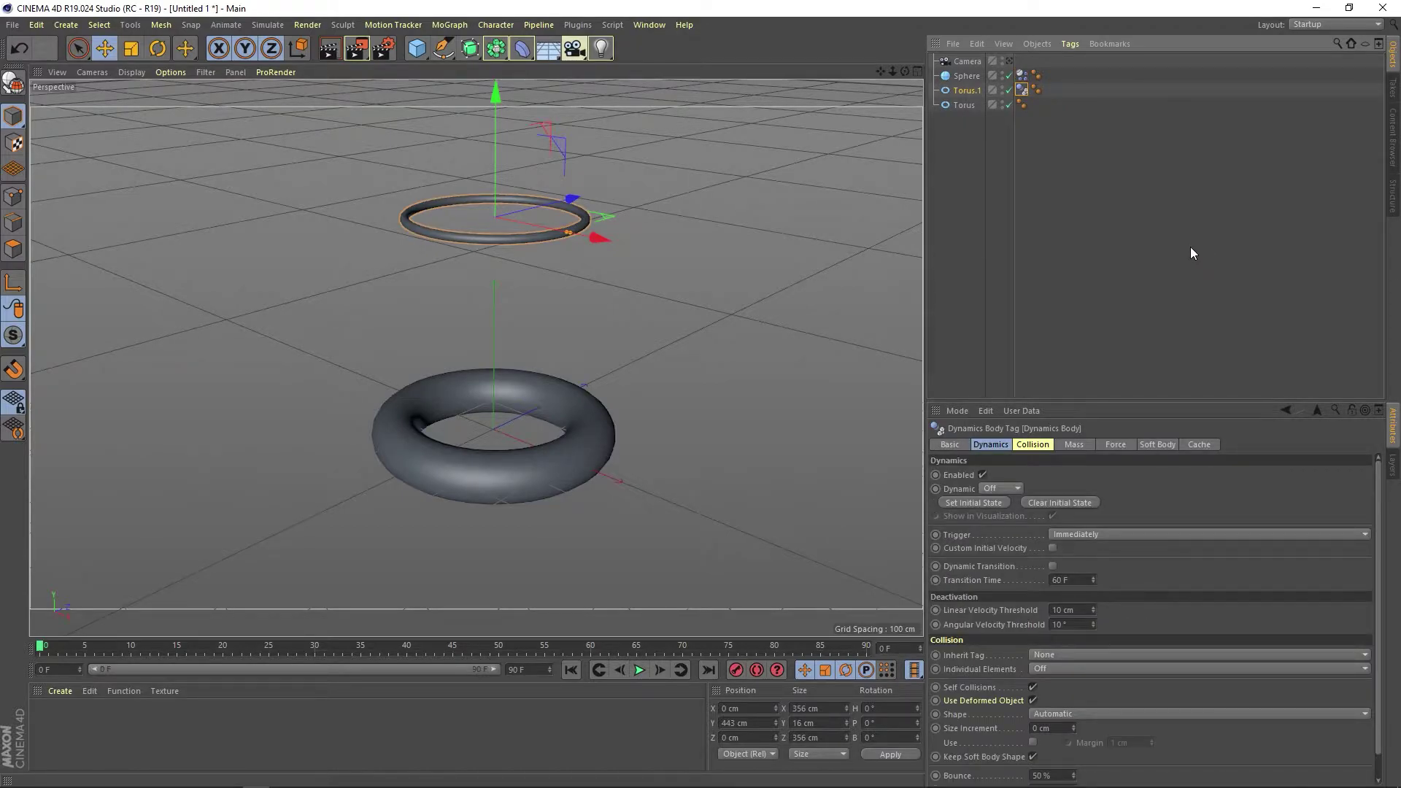
pyautogui.rightClick(963, 105)
pyautogui.click(1178, 256)
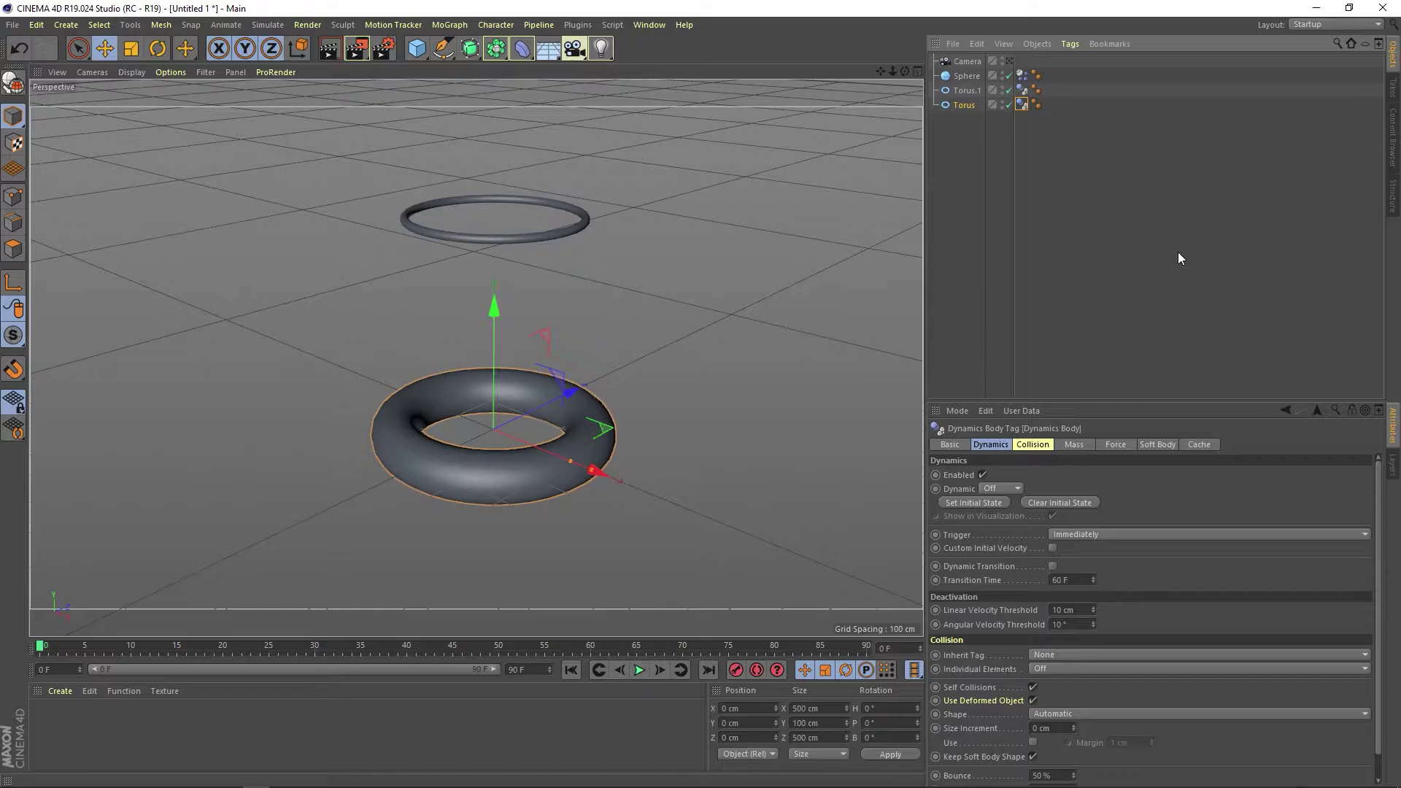
# Set both tori's collider shape to Static Mesh
pyautogui.keyDown('ctrl'); pyautogui.click(1022, 89); pyautogui.keyUp('ctrl')
pyautogui.click(1048, 444)
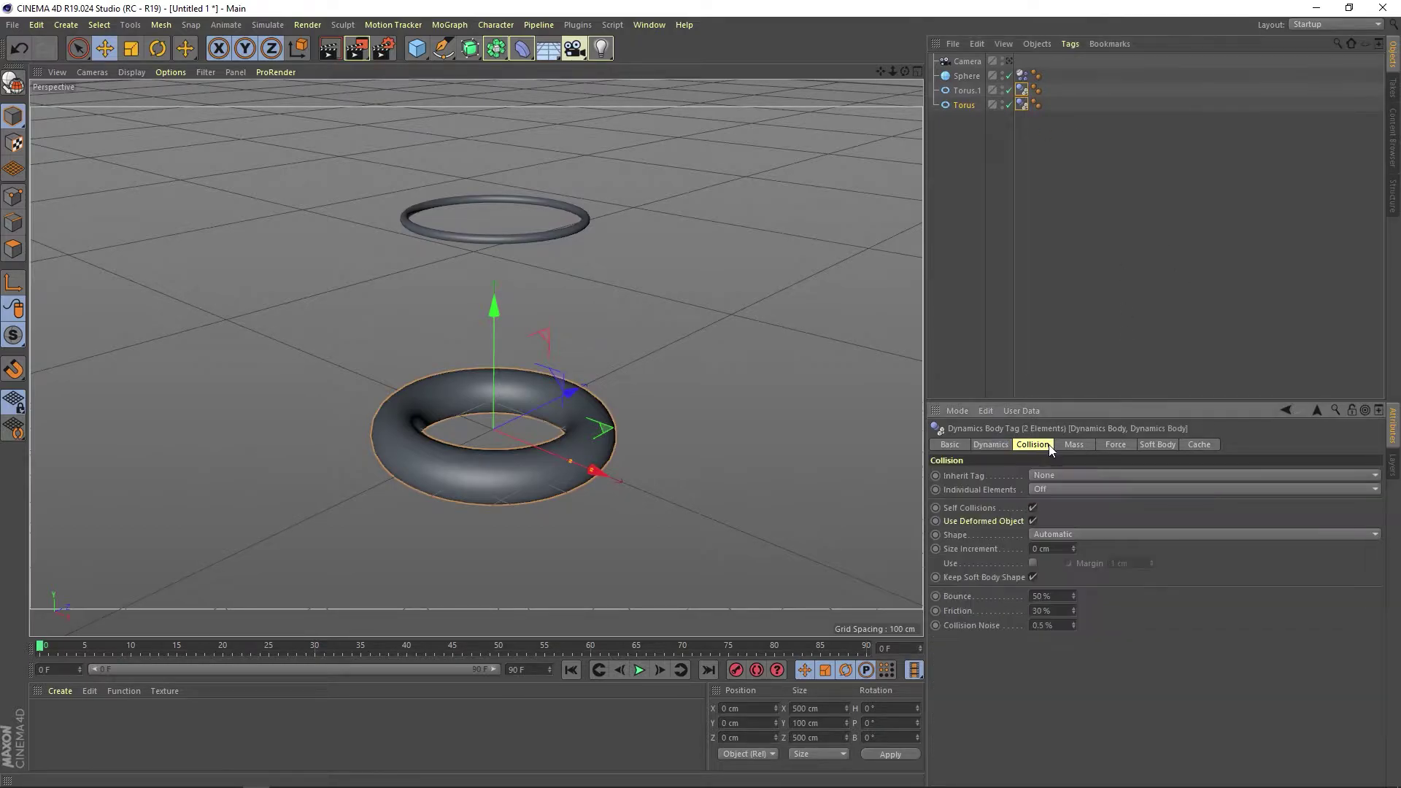
pyautogui.click(1050, 534)
pyautogui.click(1071, 680)
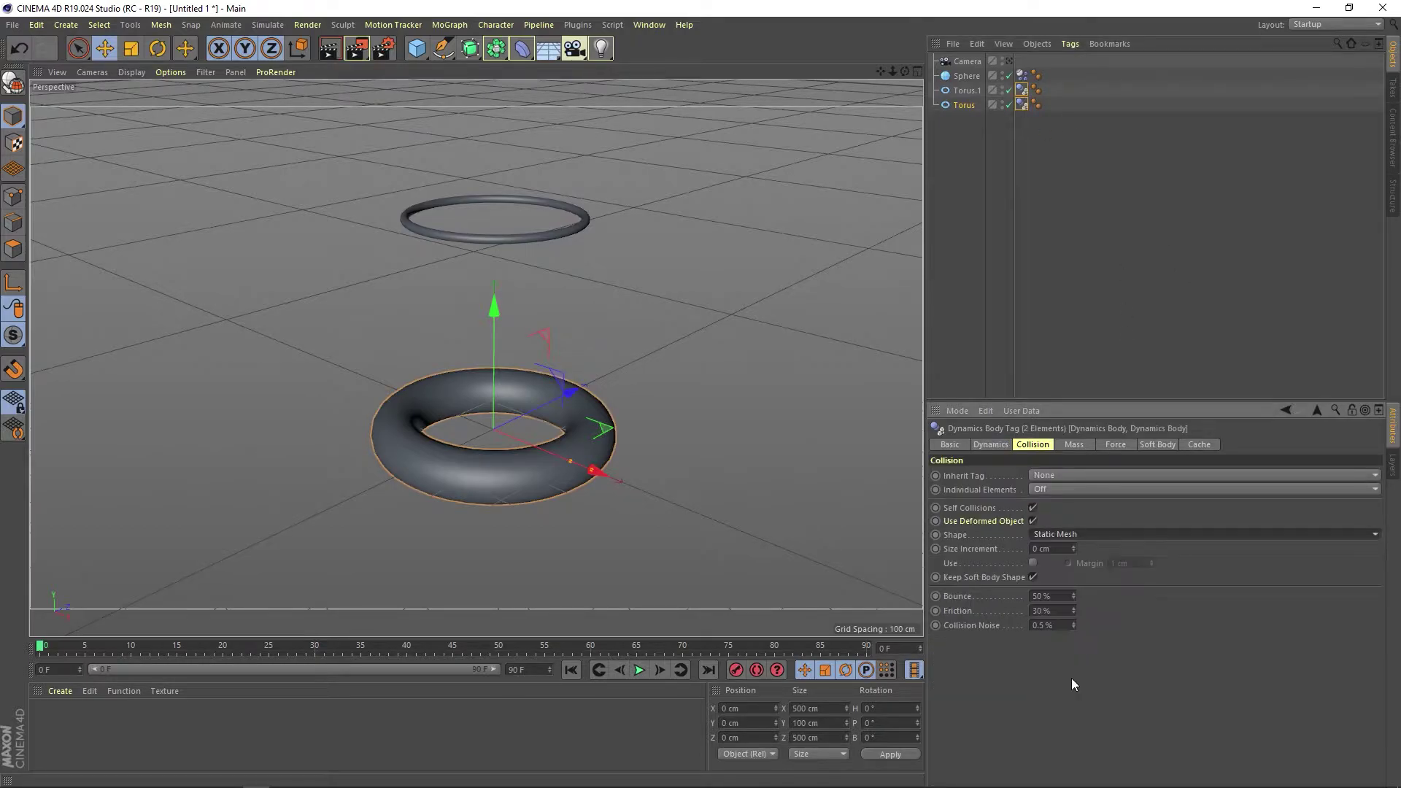
pyautogui.click(1116, 339)
# Extend the animation to 200 frames and play the sphere's fall
pyautogui.doubleClick(516, 669)
pyautogui.write('200')
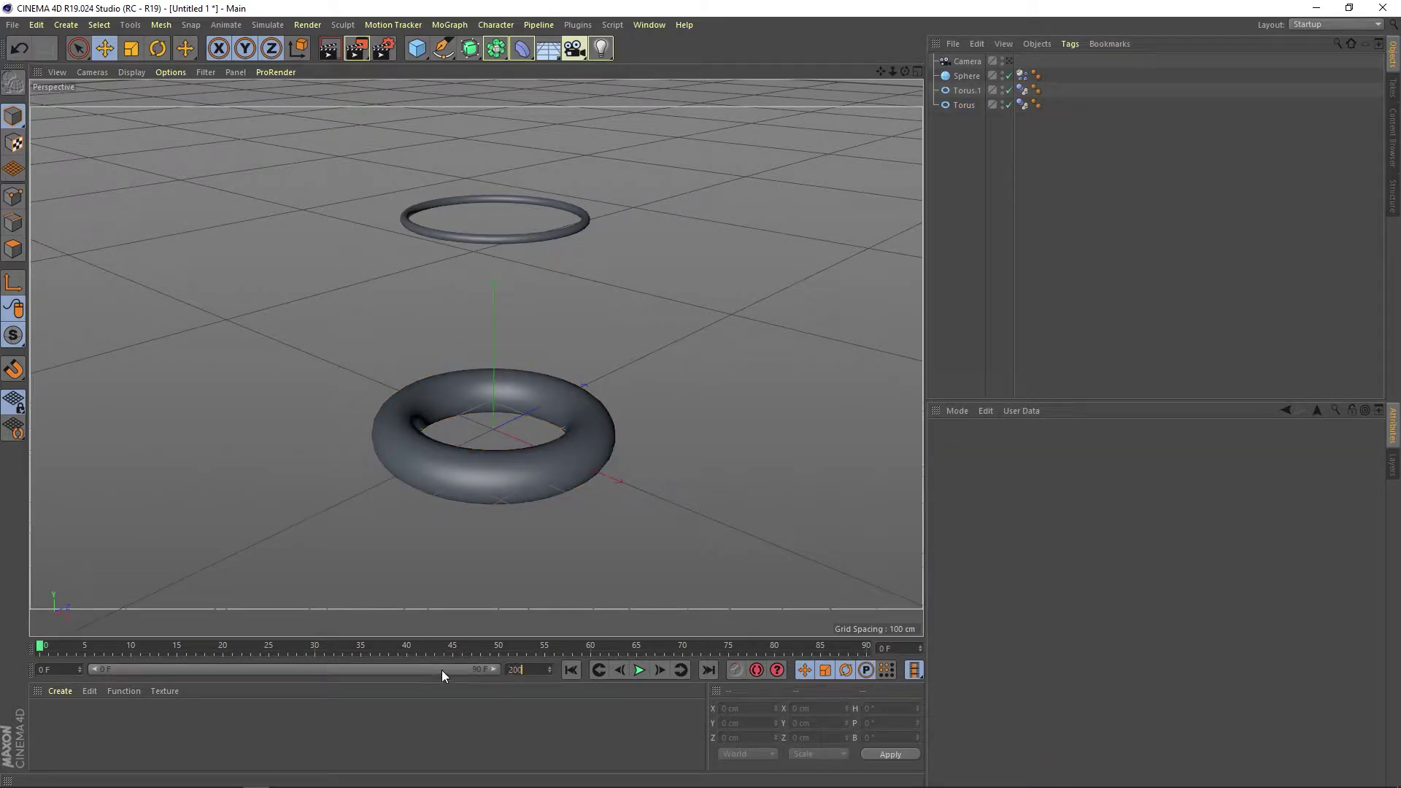
pyautogui.press('Return')
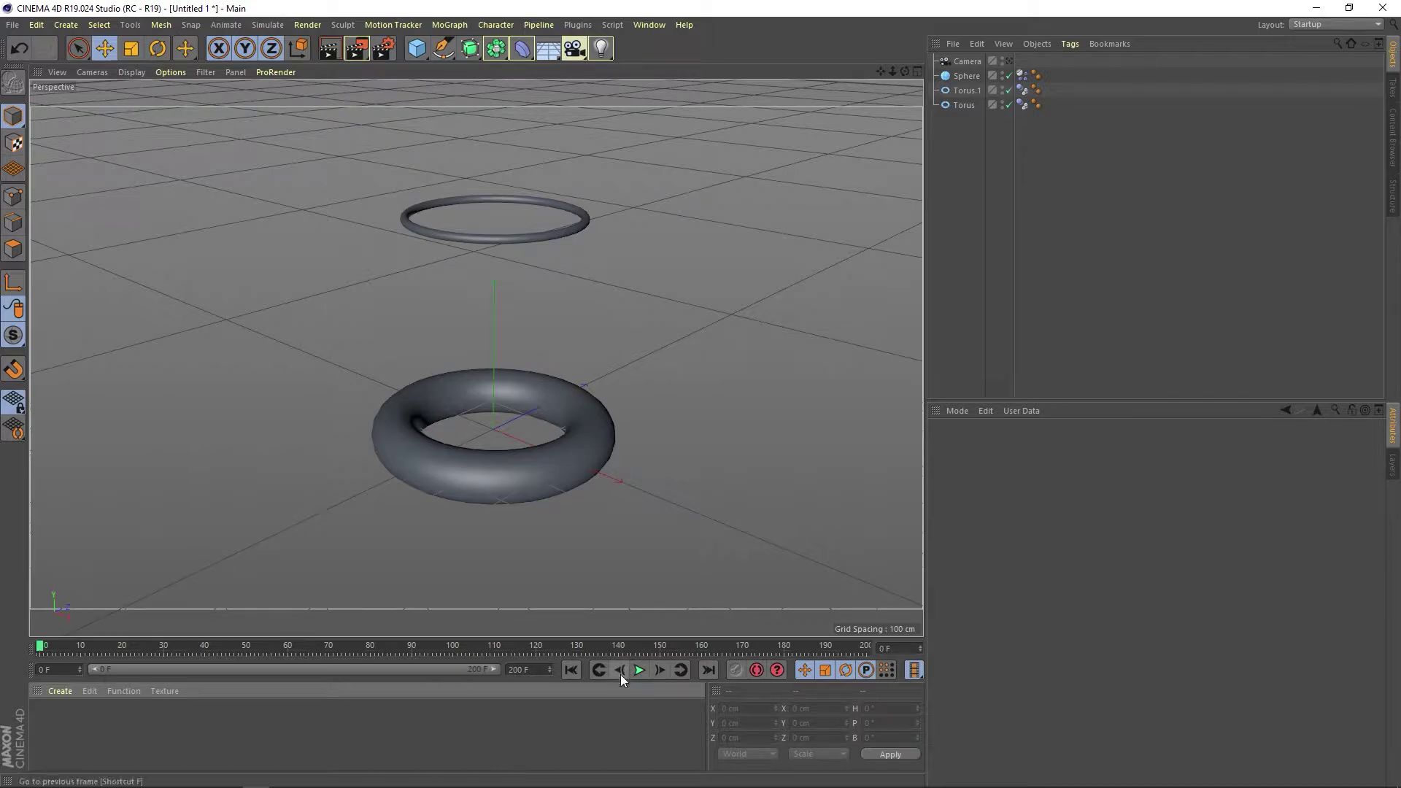
pyautogui.click(639, 670)
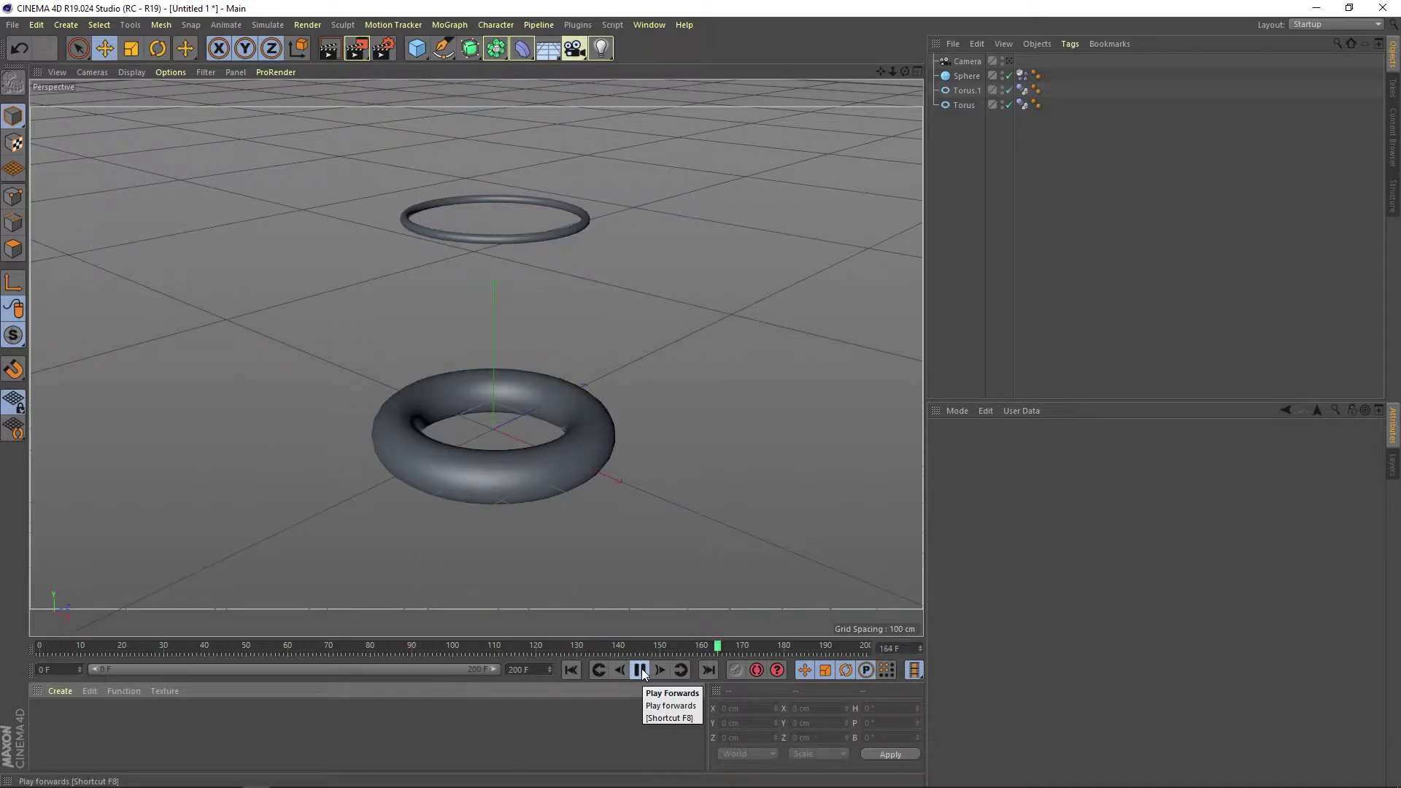
# Stop playback, select the sphere in the Front view, and rewind to the first frame
pyautogui.click(640, 670)
pyautogui.click(917, 72)
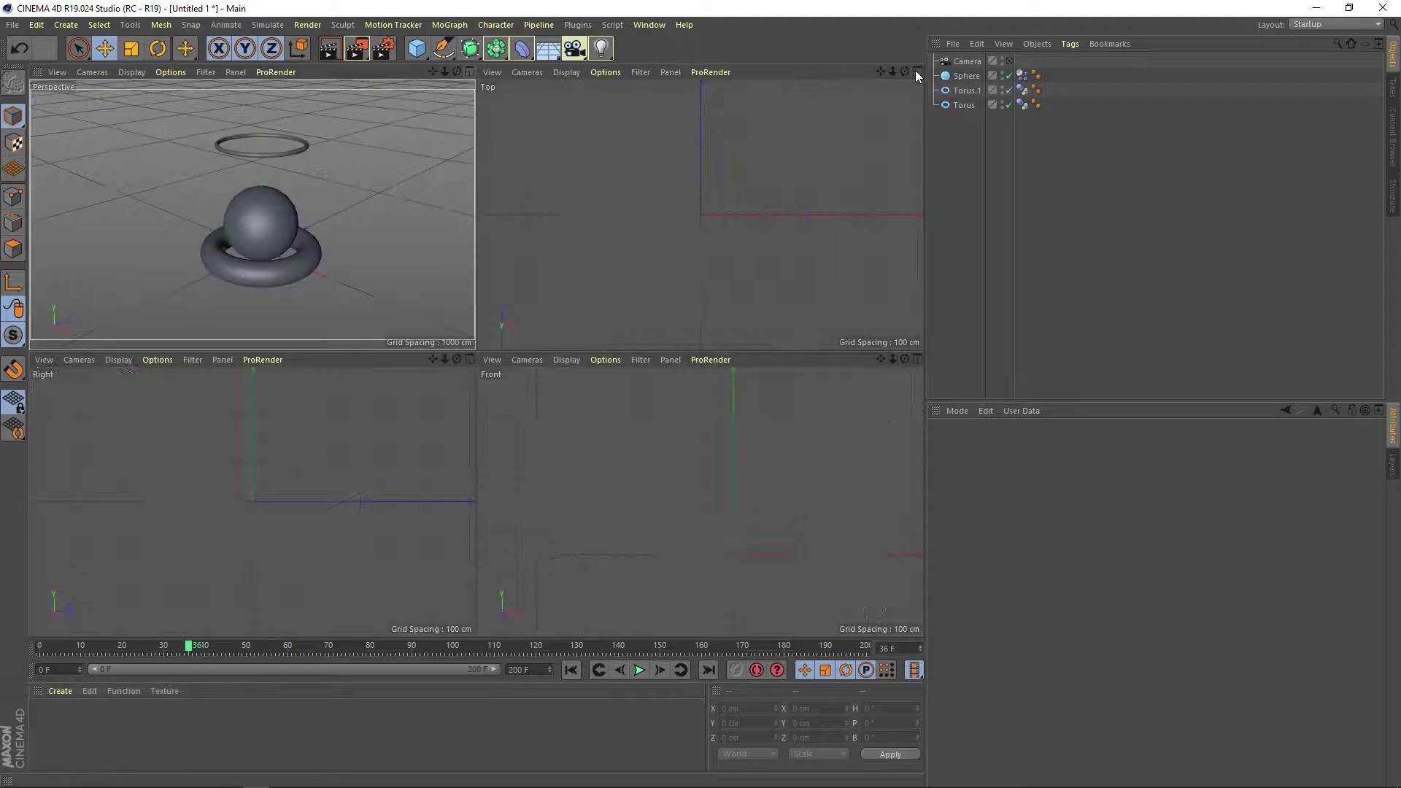
pyautogui.click(917, 359)
pyautogui.scroll(3, 568, 217)
pyautogui.click(535, 423)
pyautogui.scroll(-2, 535, 422)
pyautogui.hotkey('shift', 'f')
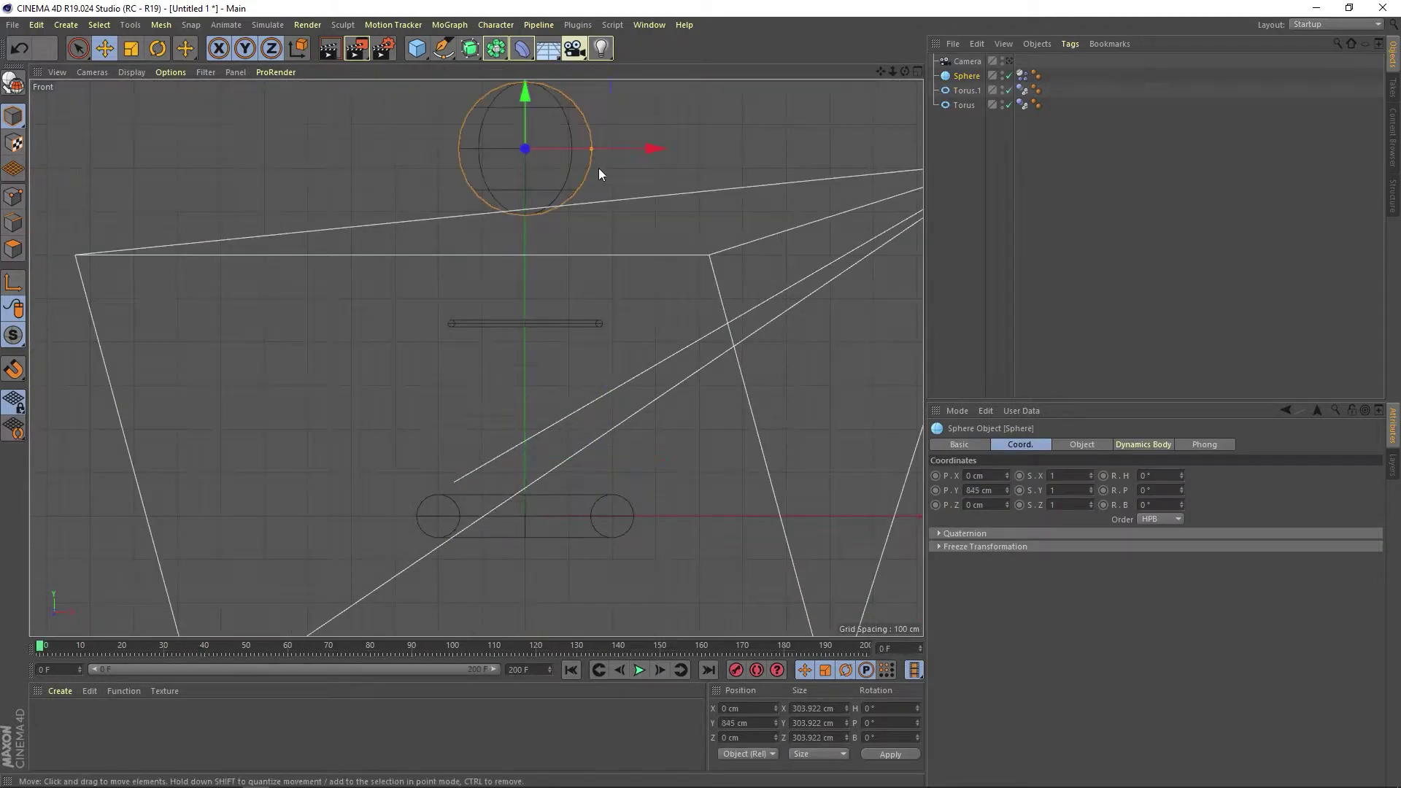
pyautogui.moveTo(41, 647); pyautogui.dragTo(2, 648)
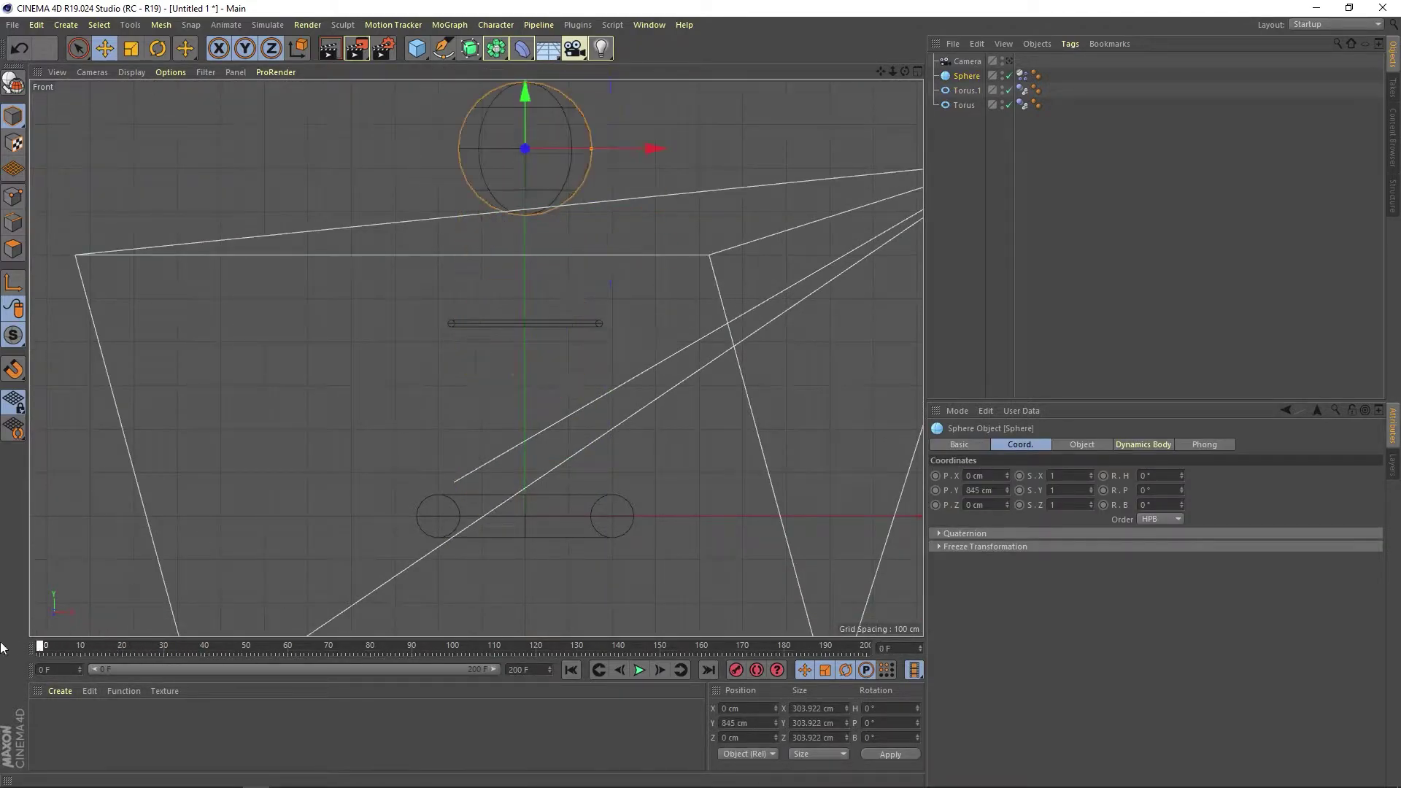
pyautogui.press('F1')
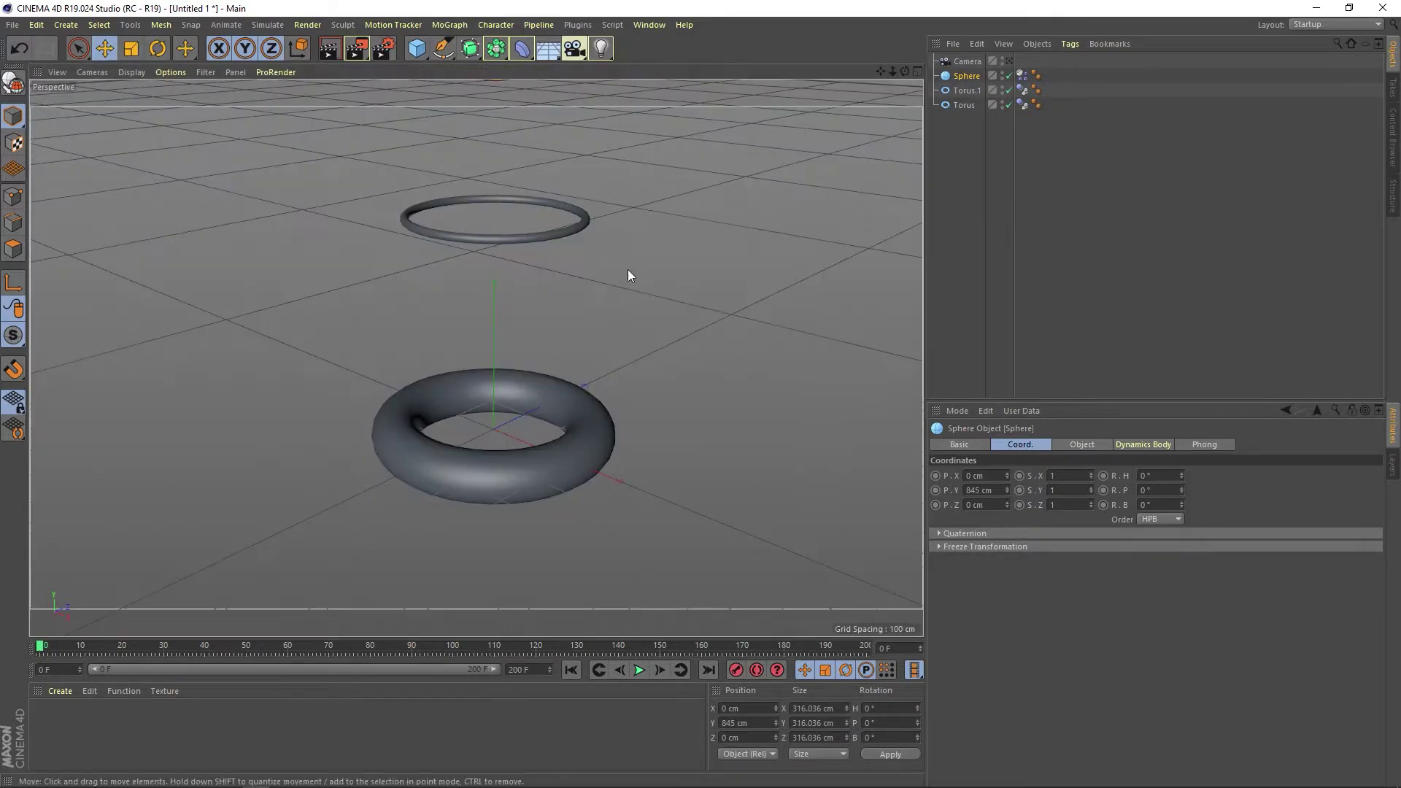
# Replay the fall several times, returning to frame 0 between runs
pyautogui.click(639, 670)
pyautogui.click(918, 70)
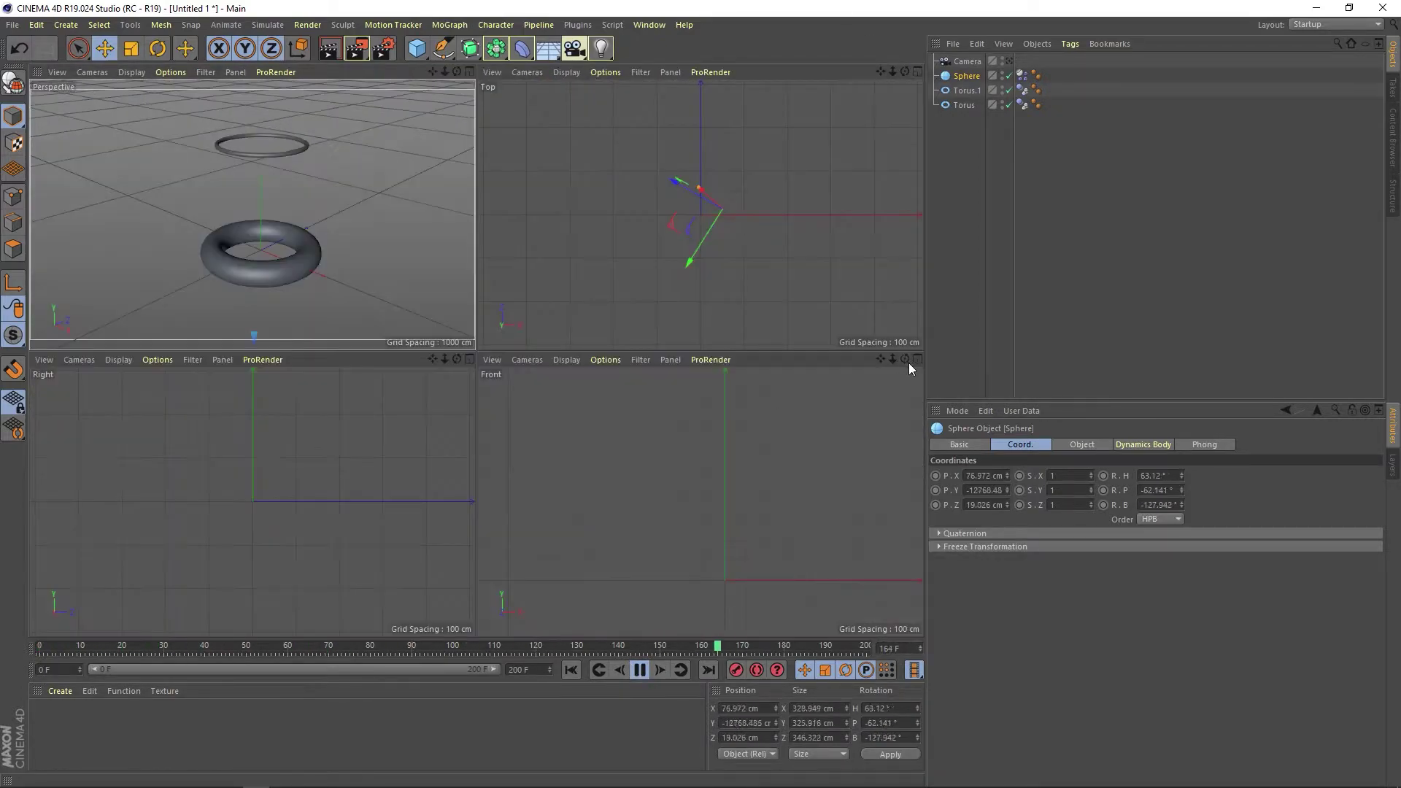
pyautogui.click(918, 359)
pyautogui.click(639, 669)
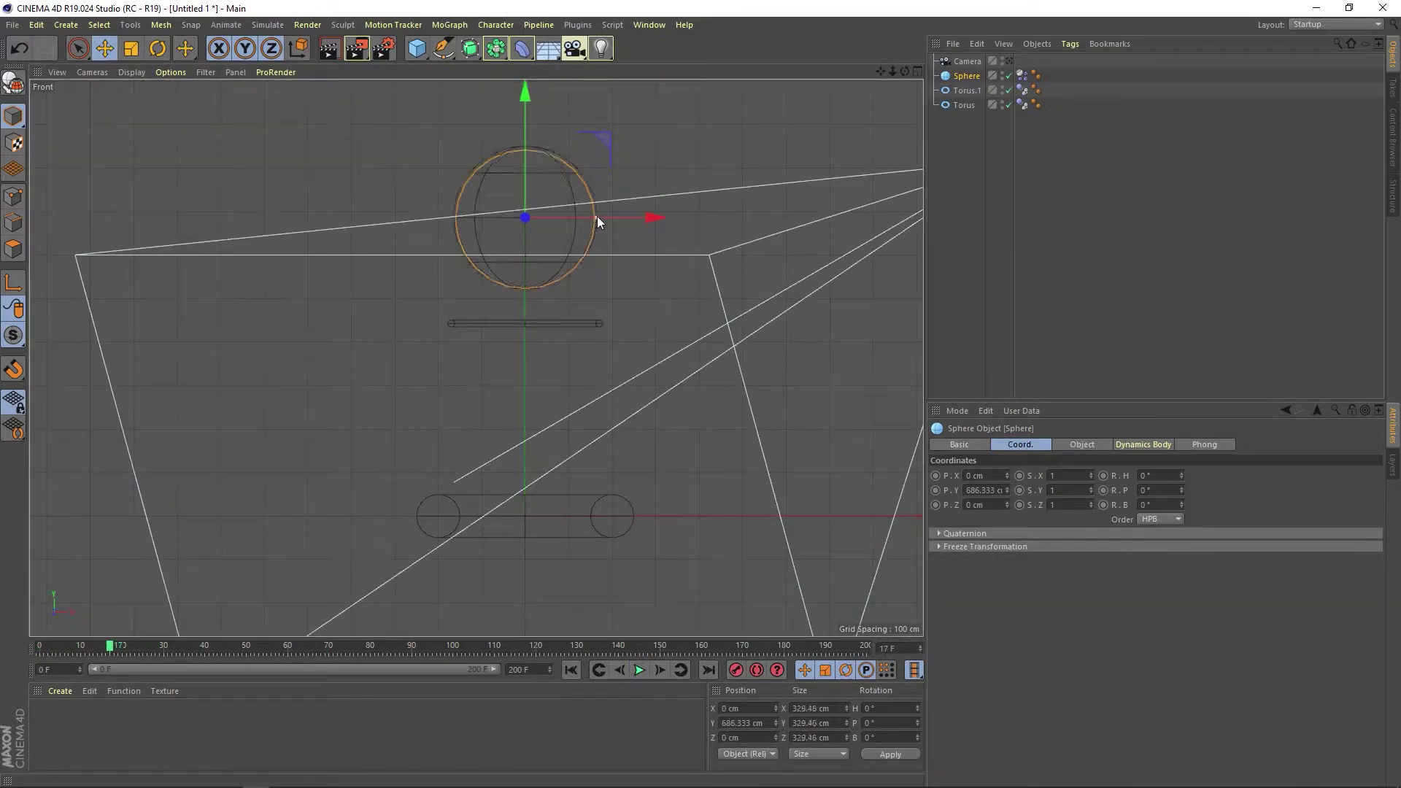
pyautogui.click(570, 670)
pyautogui.click(78, 48)
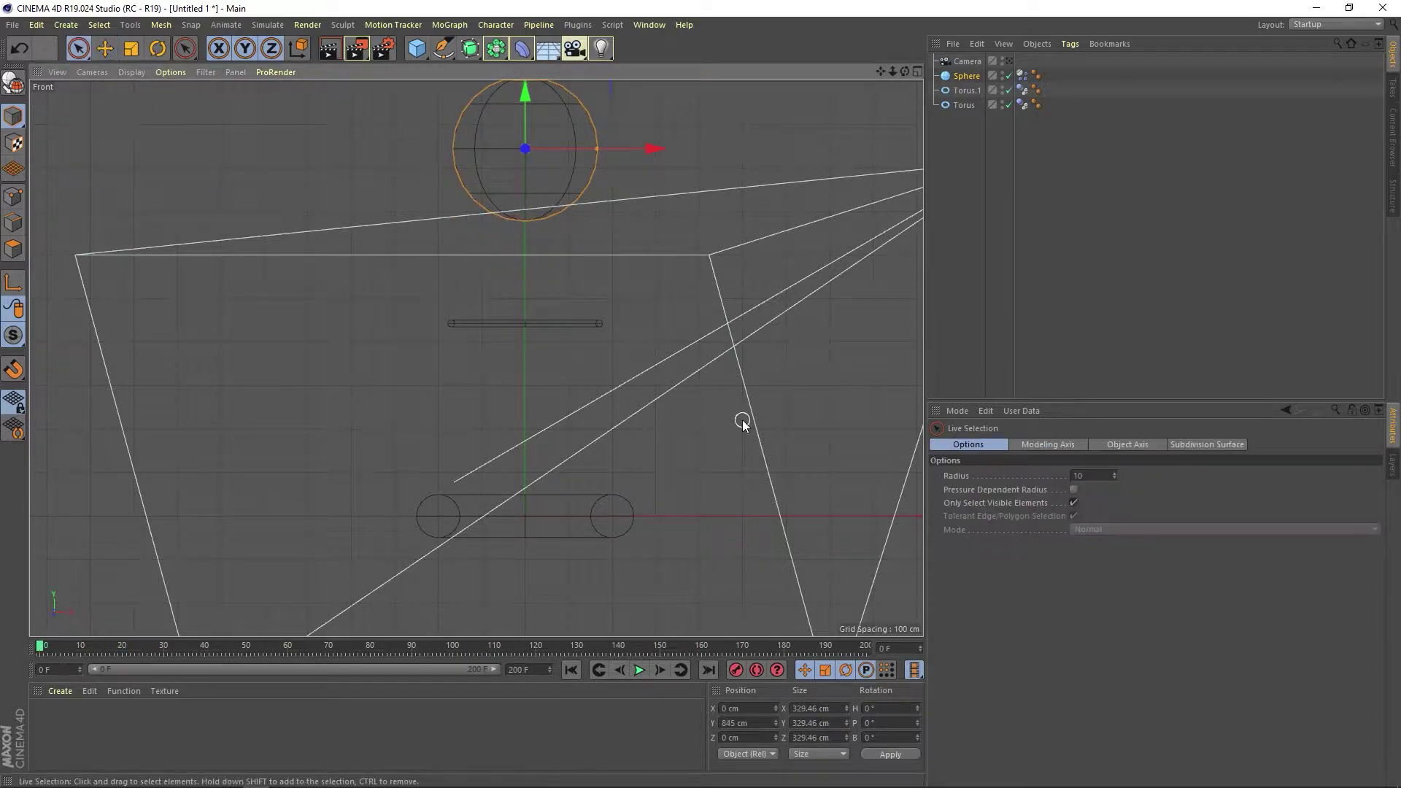
pyautogui.click(639, 670)
pyautogui.click(639, 670)
pyautogui.click(571, 670)
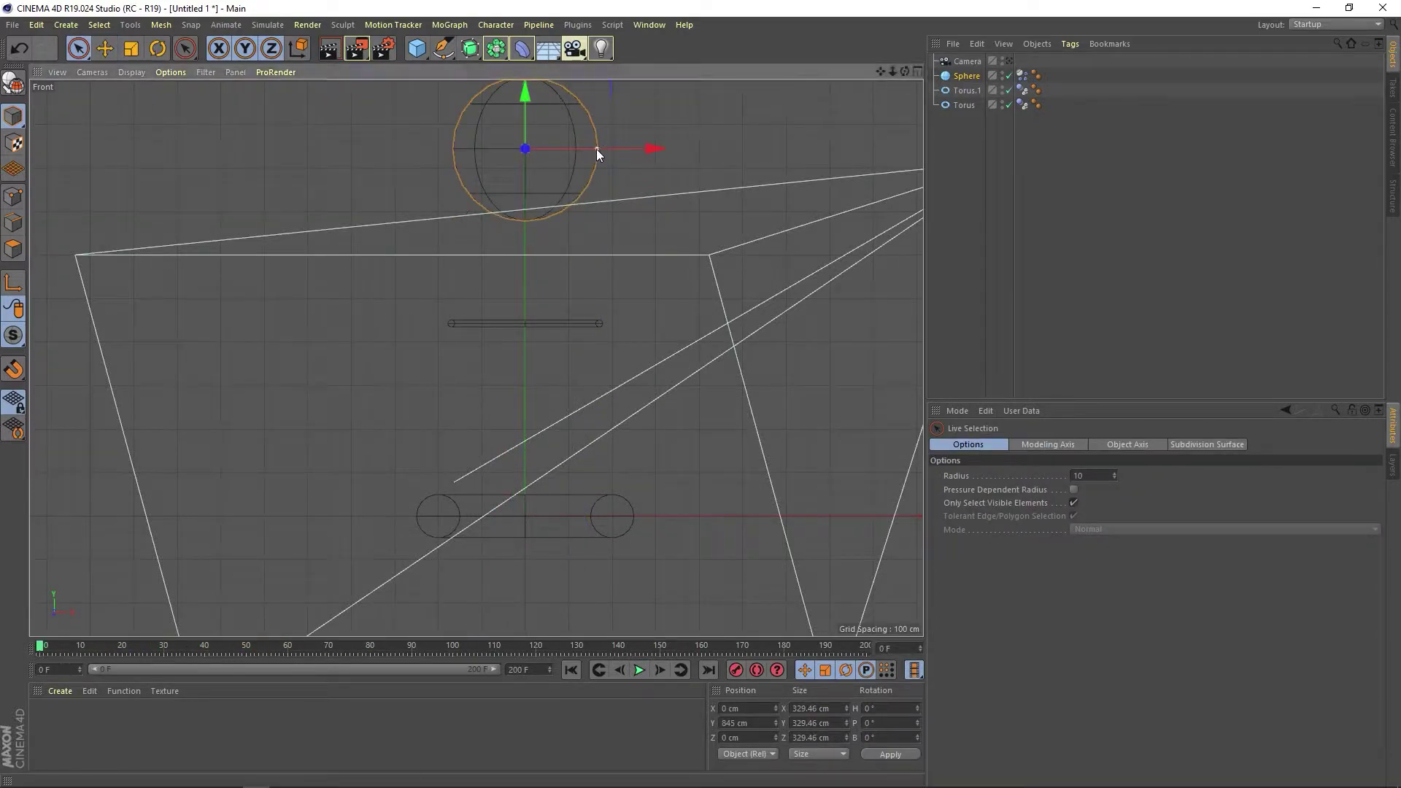
pyautogui.click(639, 670)
# Preview the fall in Perspective view with F8, then stop and rewind to frame 0
pyautogui.press('e')
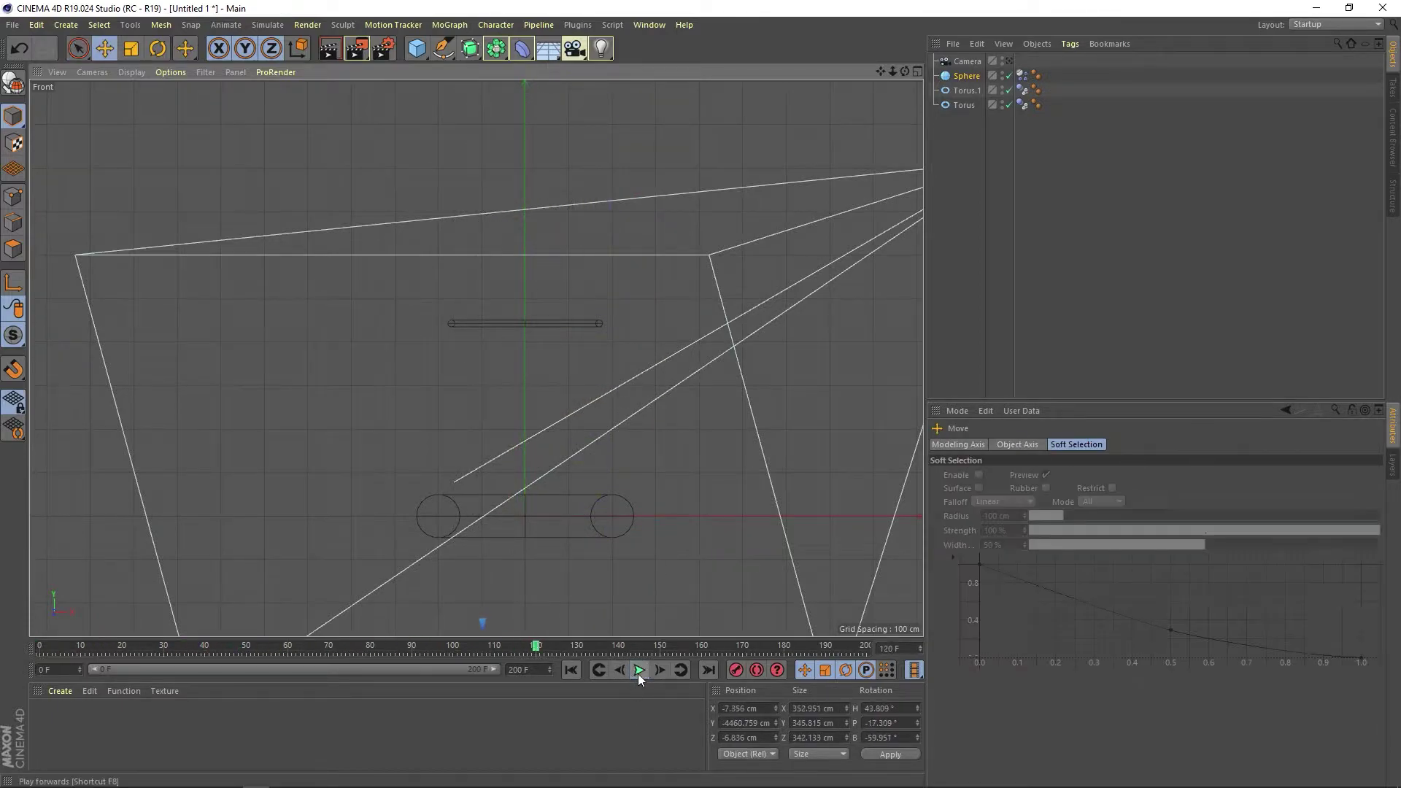
pyautogui.hotkey('shift', 'f')
pyautogui.click(640, 670)
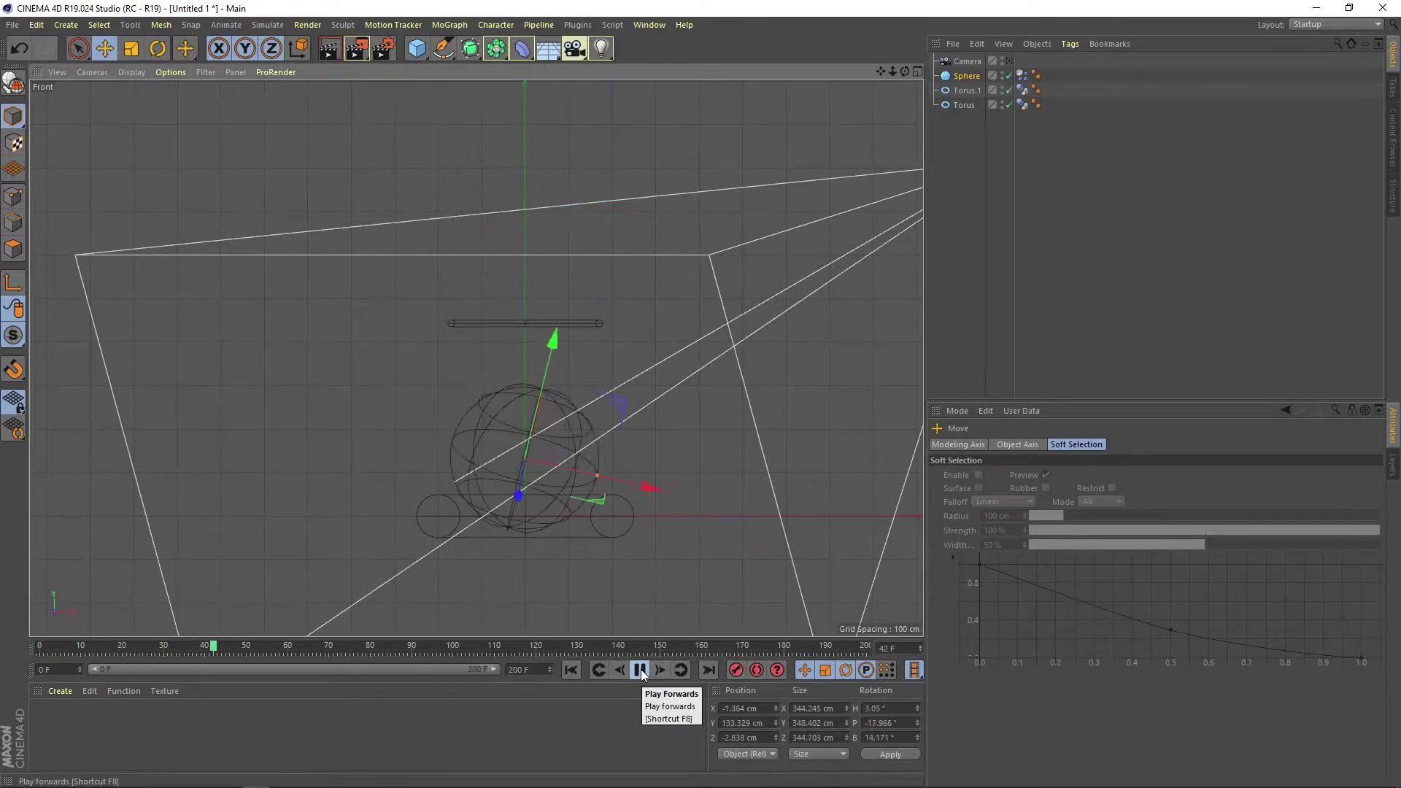
pyautogui.click(639, 670)
pyautogui.hotkey('shift', 'f')
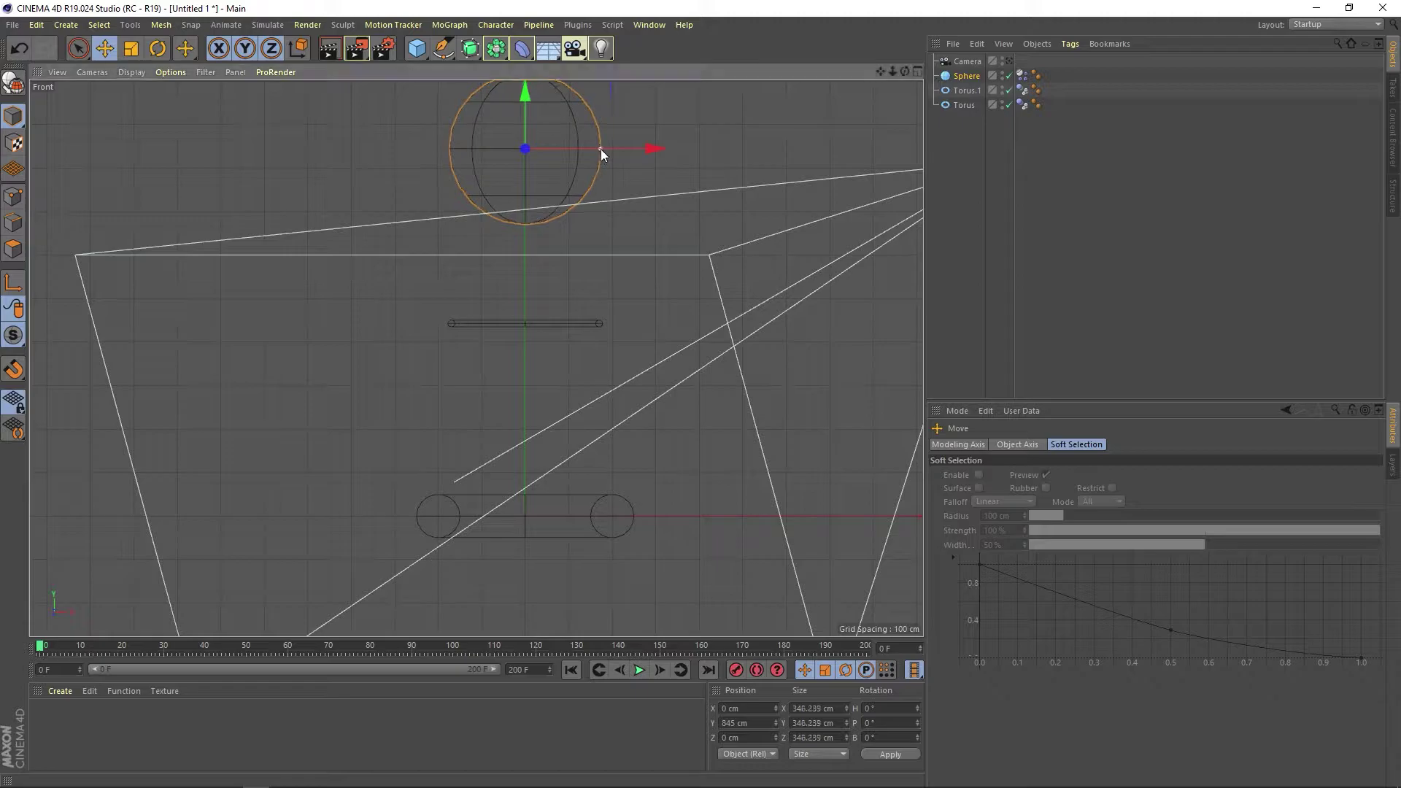
pyautogui.click(639, 670)
pyautogui.hotkey('shift', 'f')
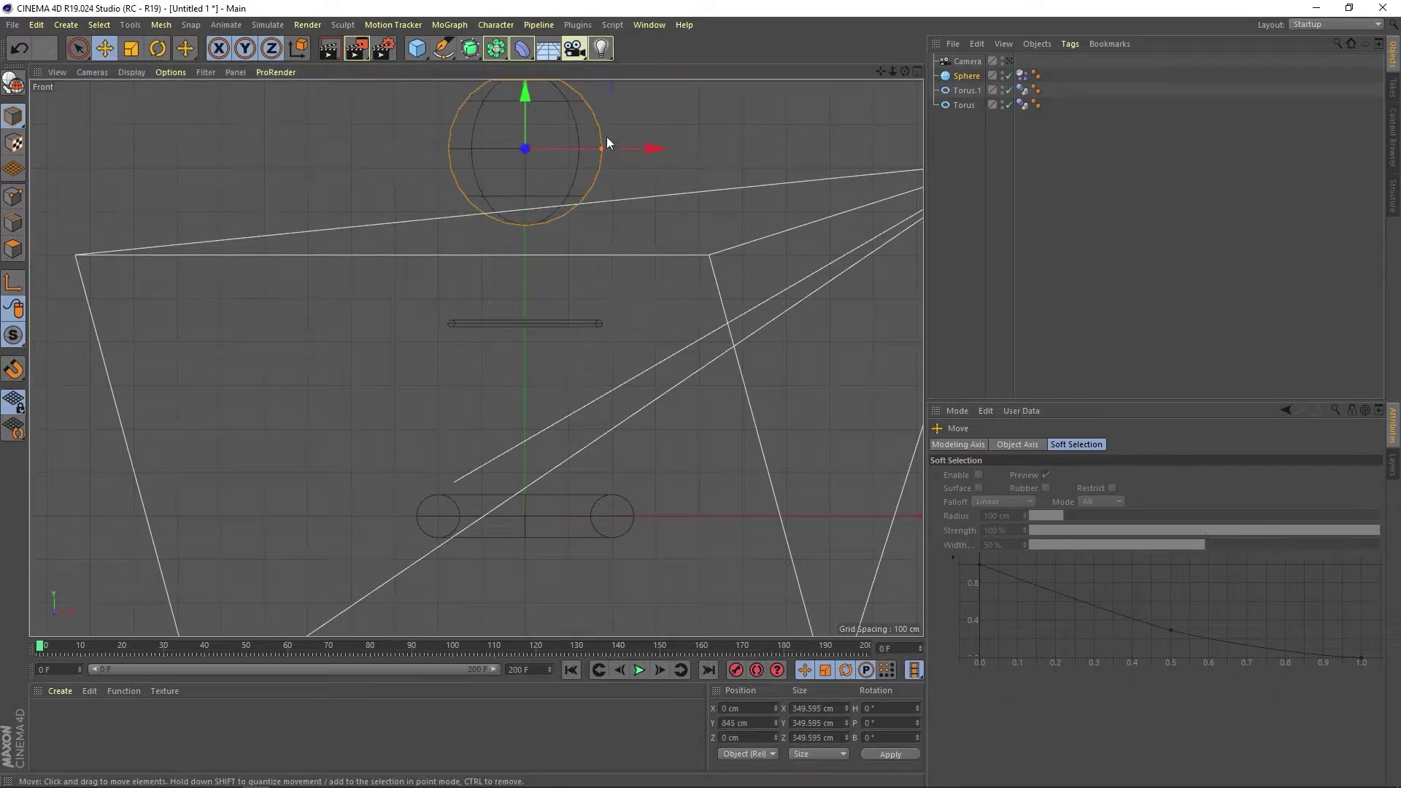
pyautogui.press('F8')
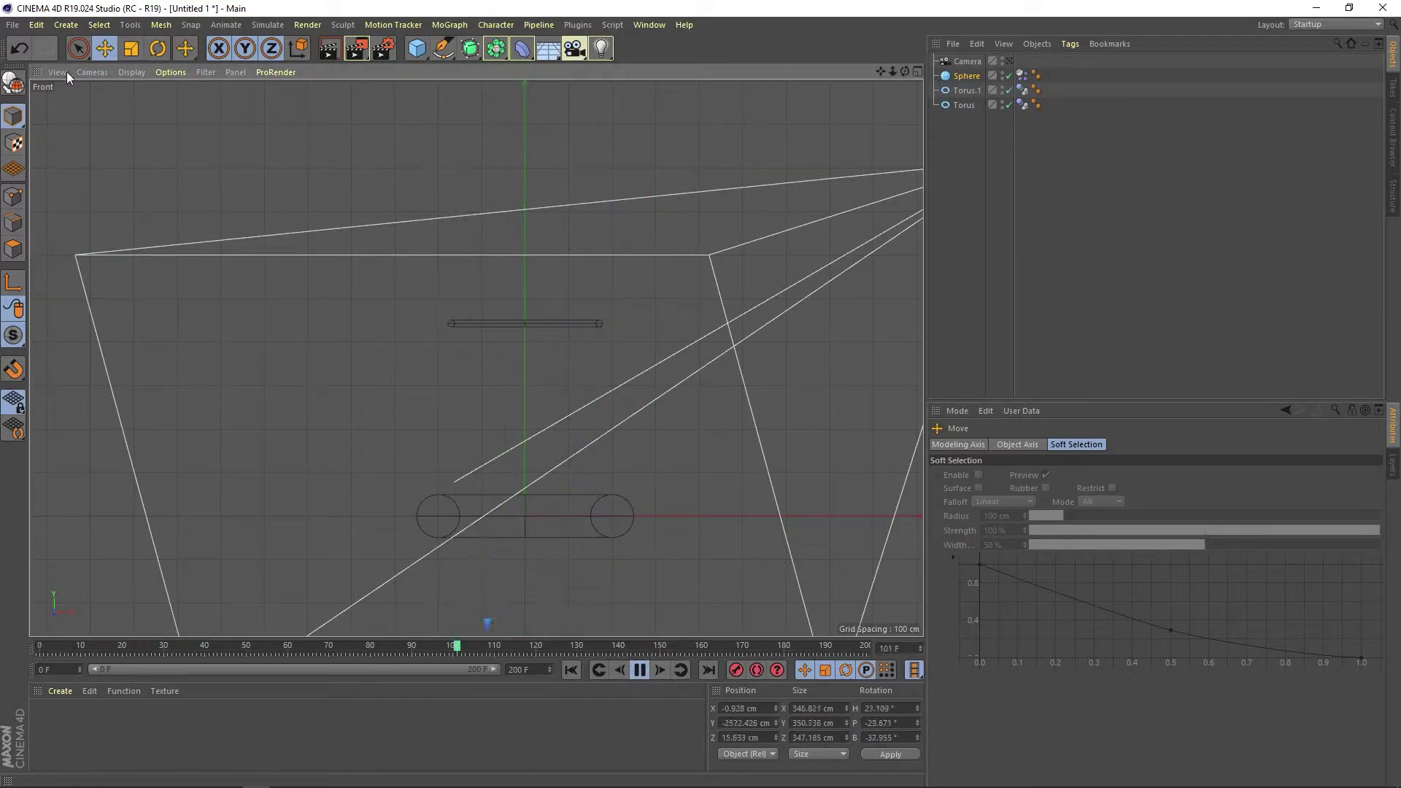
pyautogui.press('F1')
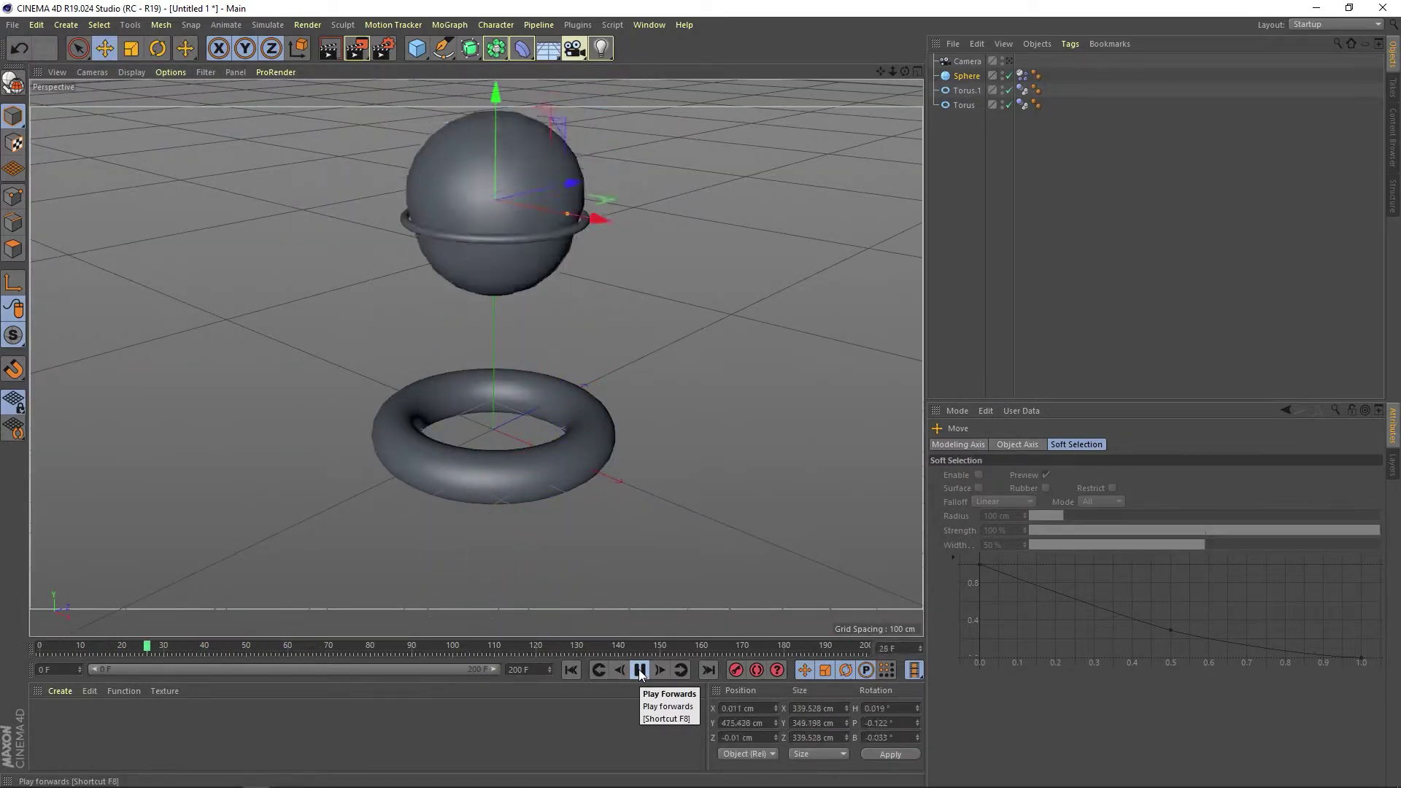
pyautogui.click(640, 671)
pyautogui.hotkey('shift', 'f')
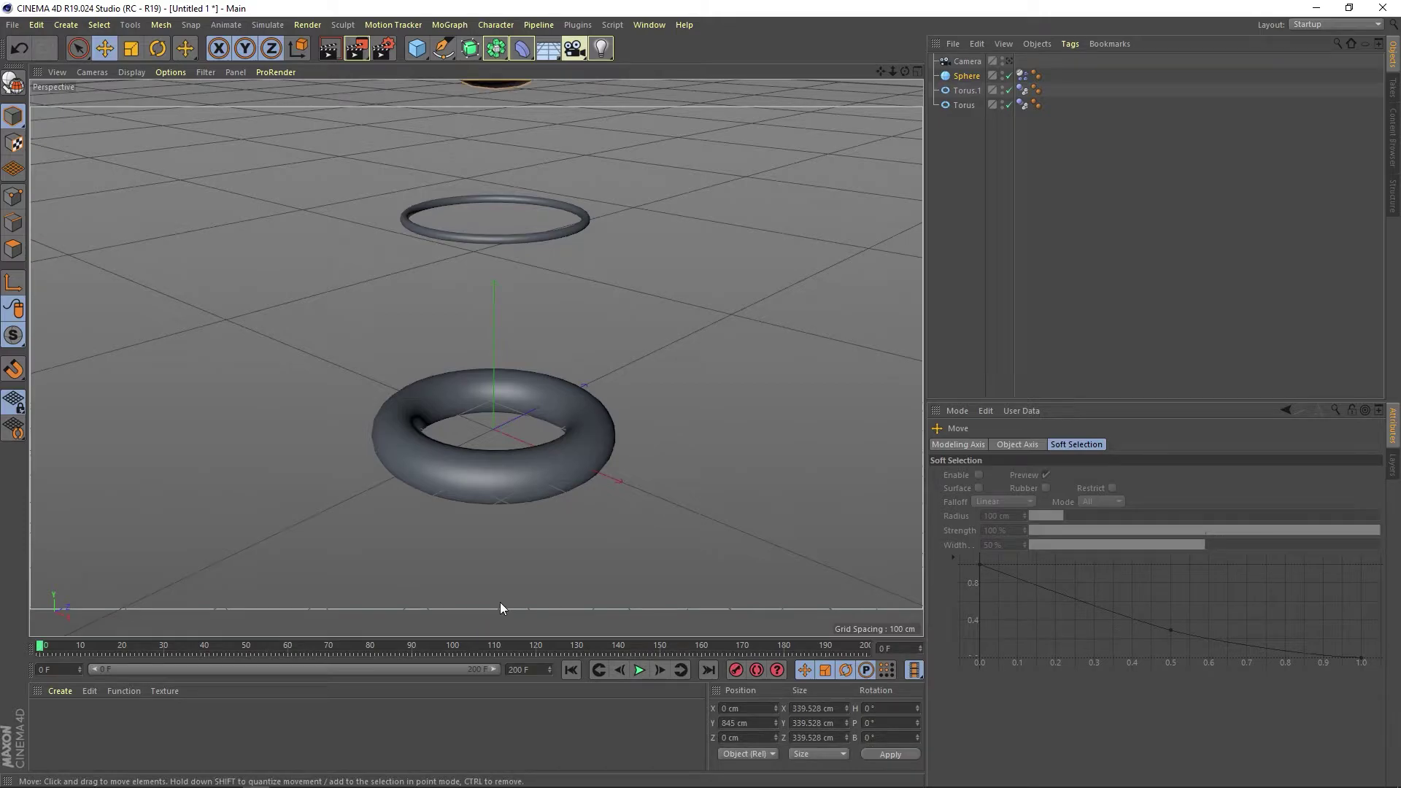
# Move Sphere above Camera in the Object Manager and add a Soft Body tag to it
pyautogui.moveTo(972, 76); pyautogui.dragTo(970, 60)
pyautogui.rightClick(969, 62)
pyautogui.moveTo(1018, 188)
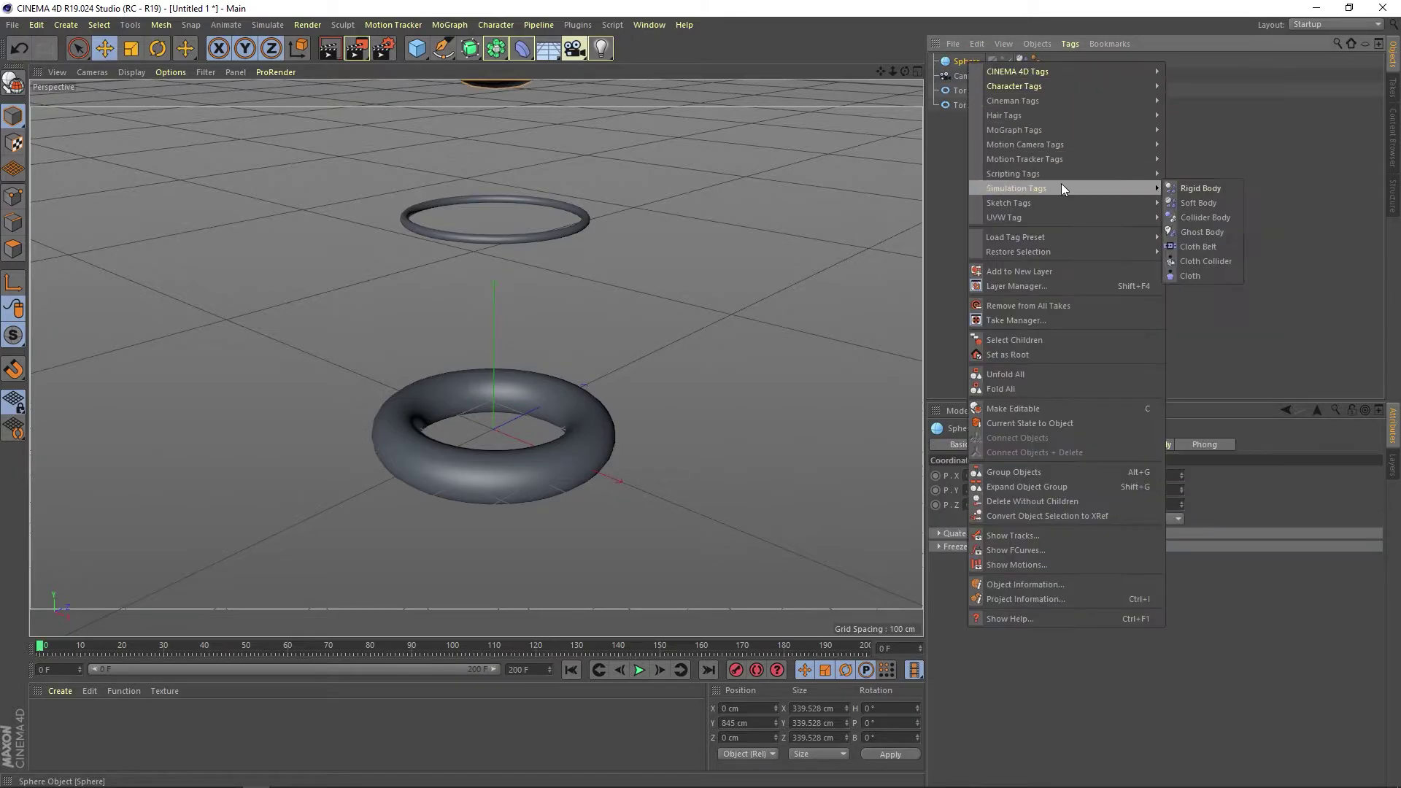
pyautogui.click(1201, 204)
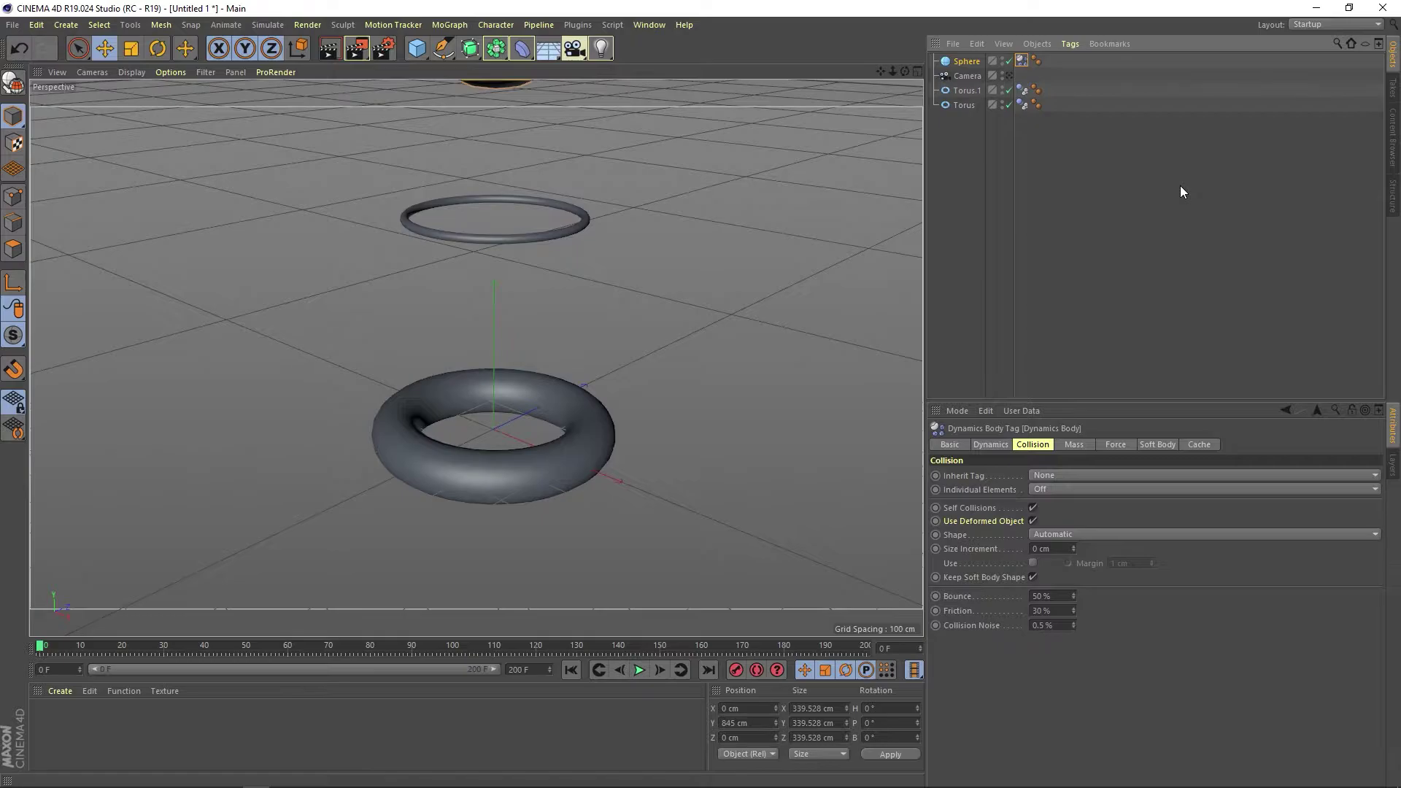
# Set the lower torus's ring radius to 170 cm and replay the soft sphere settling on it
pyautogui.click(1175, 104)
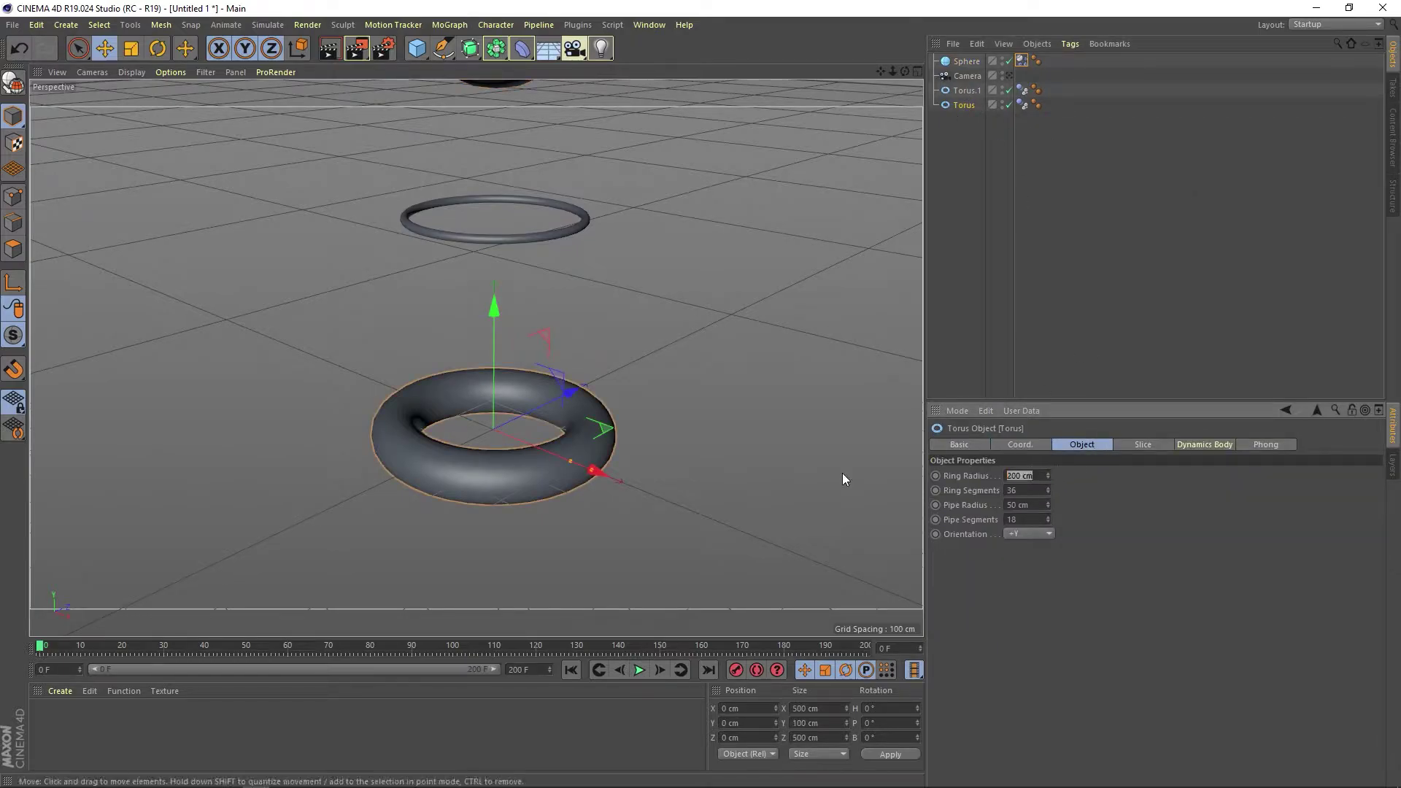
pyautogui.write('170')
pyautogui.press('Return')
pyautogui.click(639, 670)
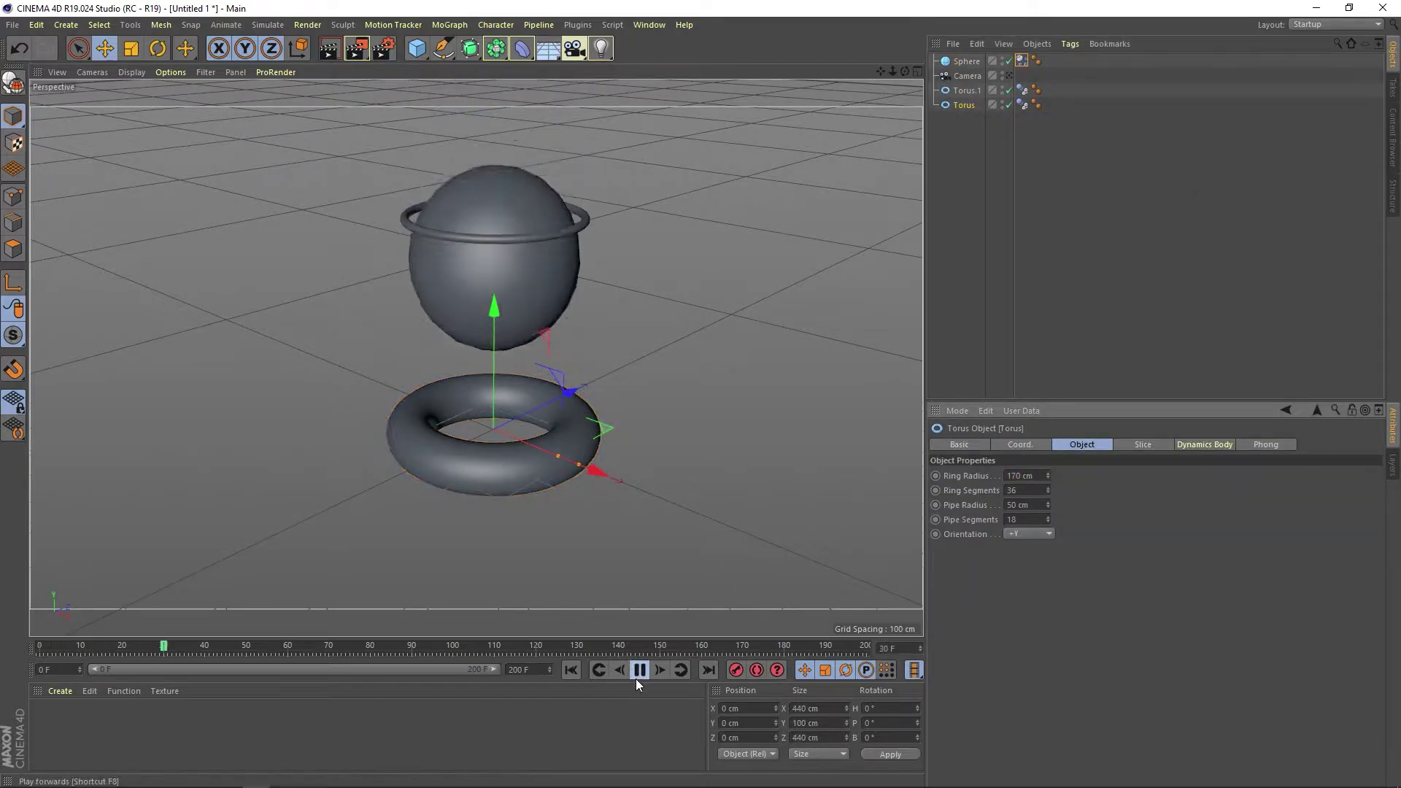
pyautogui.click(1024, 105)
pyautogui.click(1146, 444)
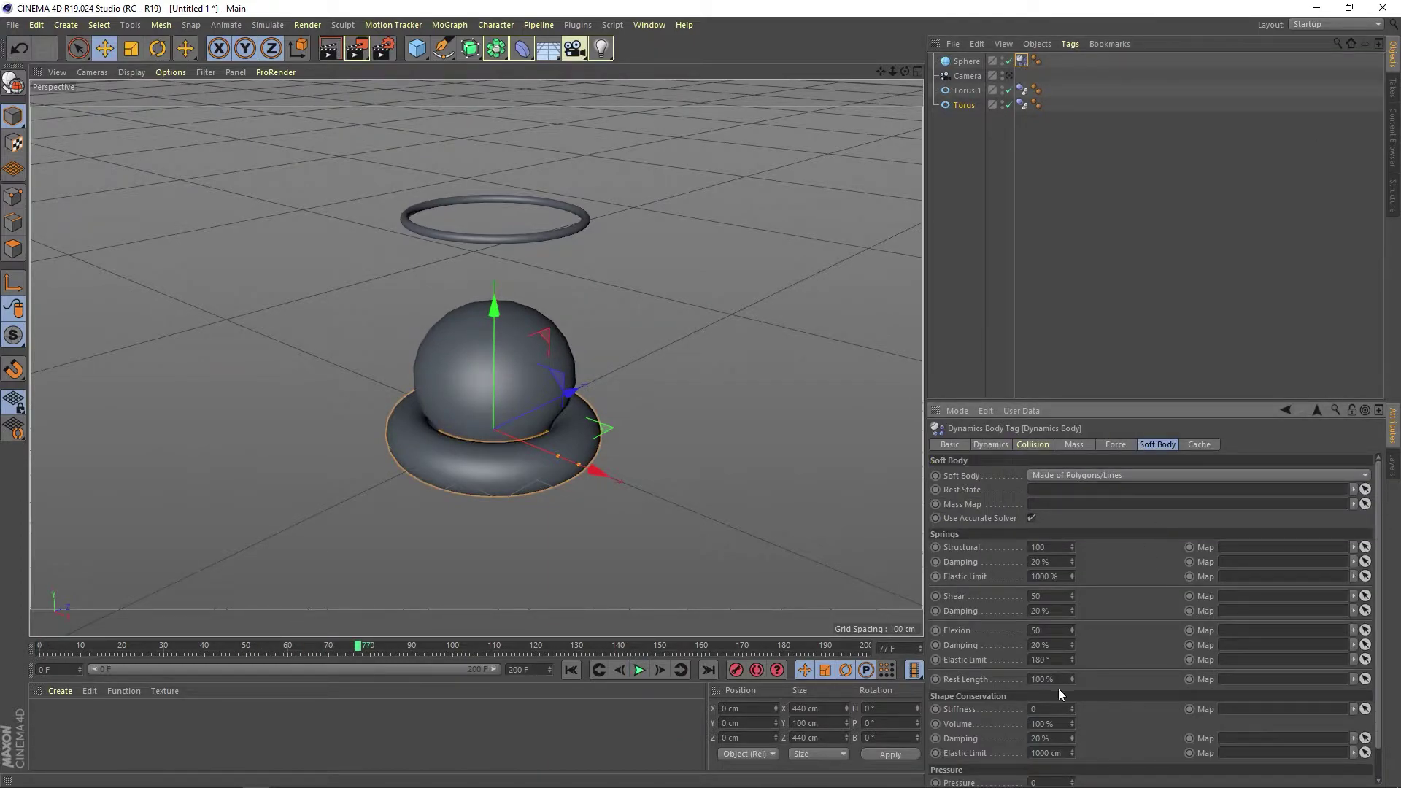
pyautogui.click(1115, 362)
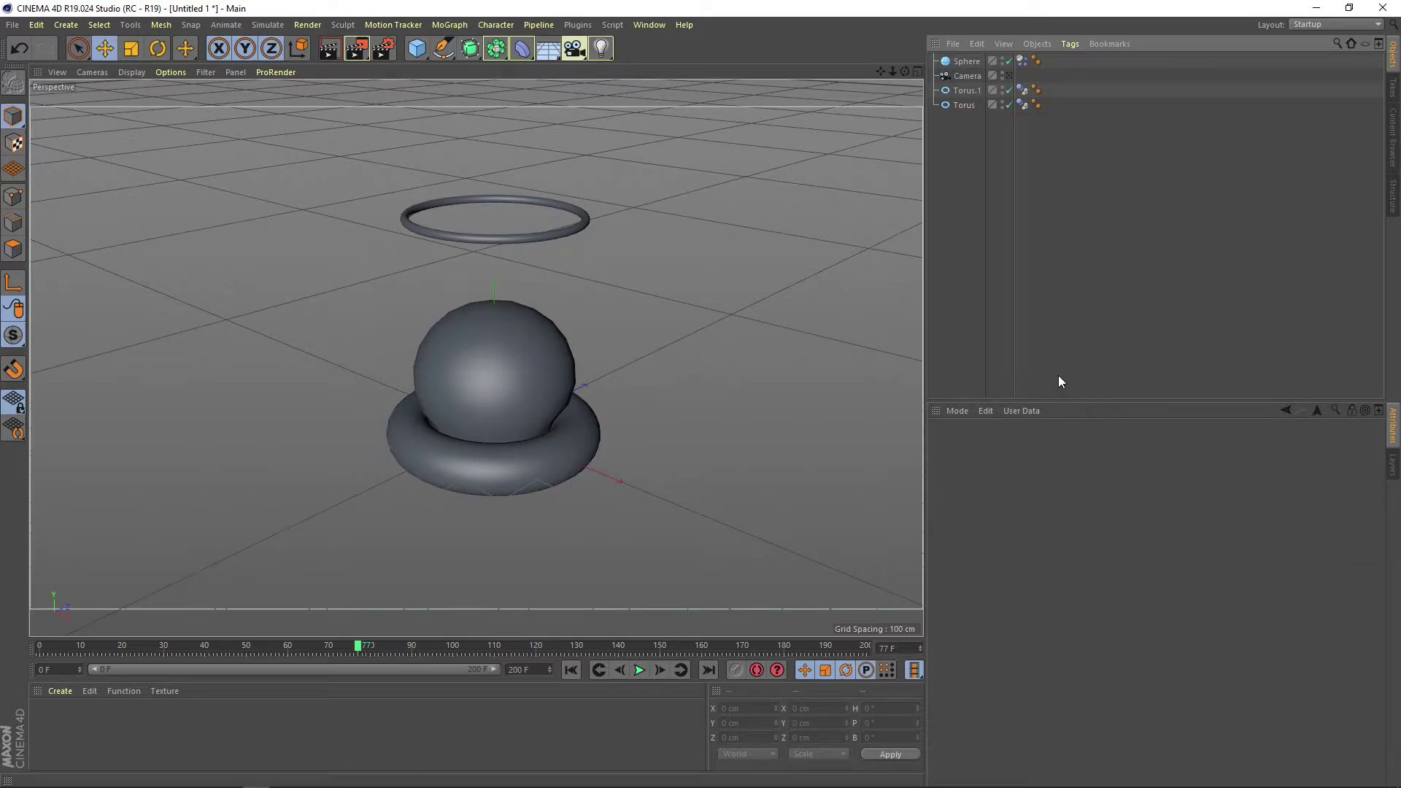
pyautogui.click(637, 668)
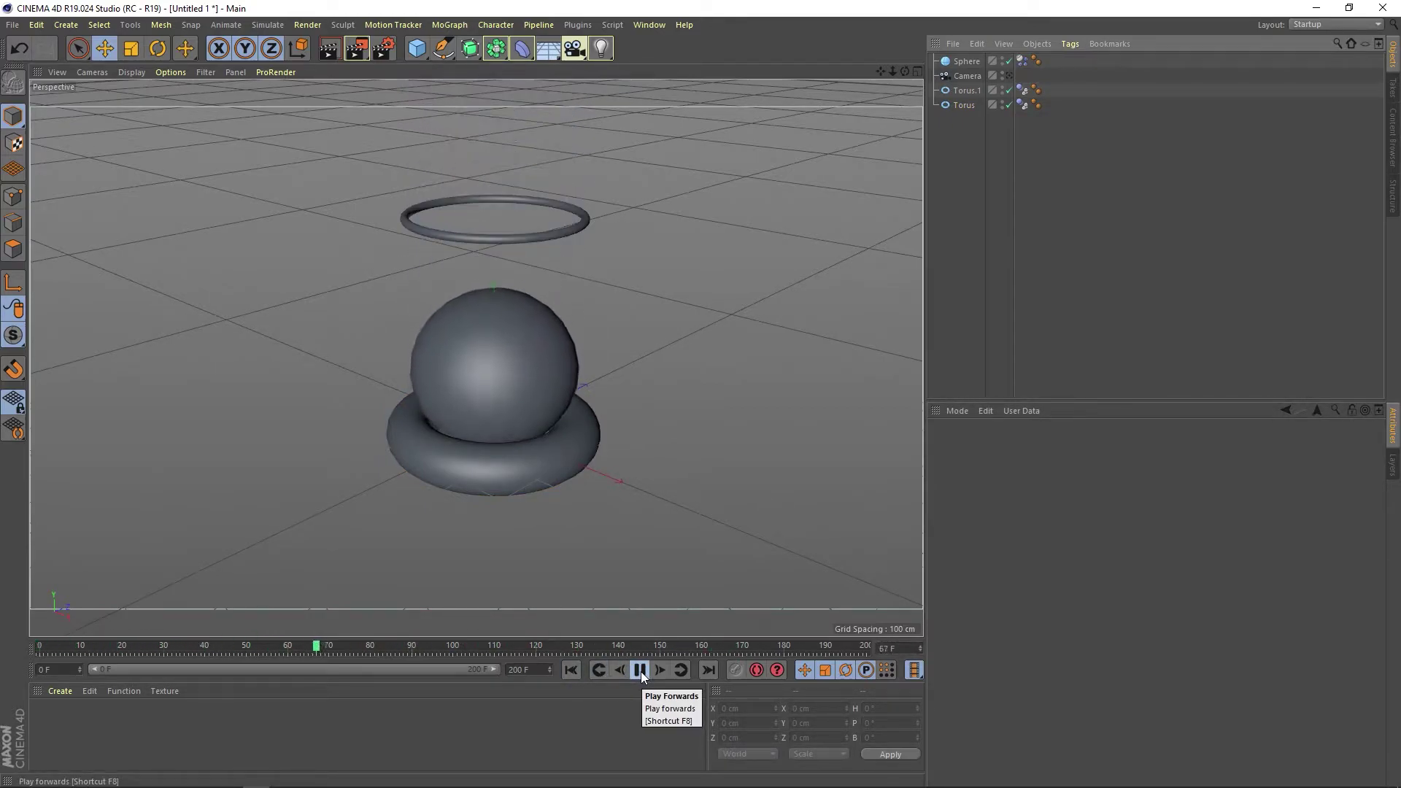
pyautogui.click(637, 671)
pyautogui.click(958, 89)
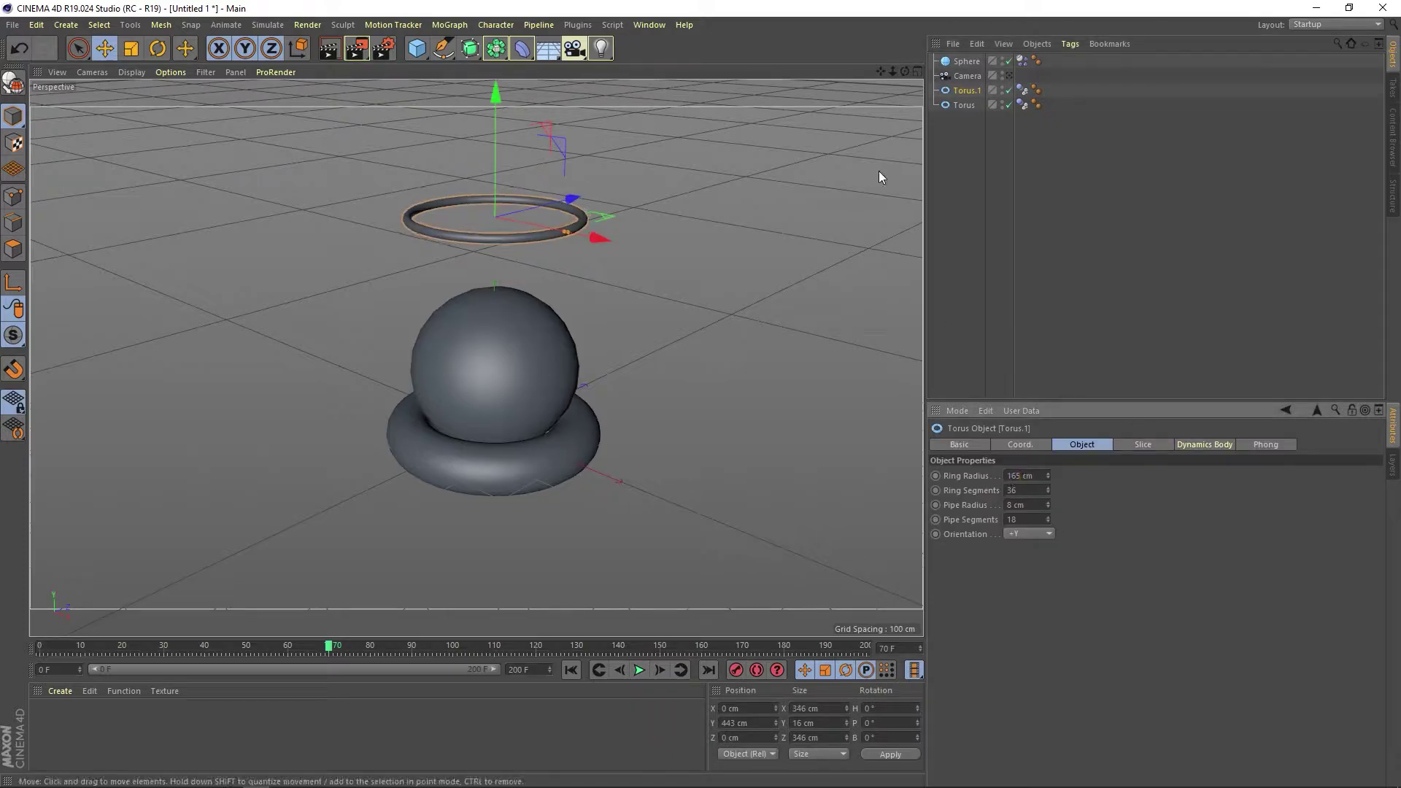
# Replay the current drop simulation and rewind to frame 0
pyautogui.click(570, 670)
pyautogui.click(638, 670)
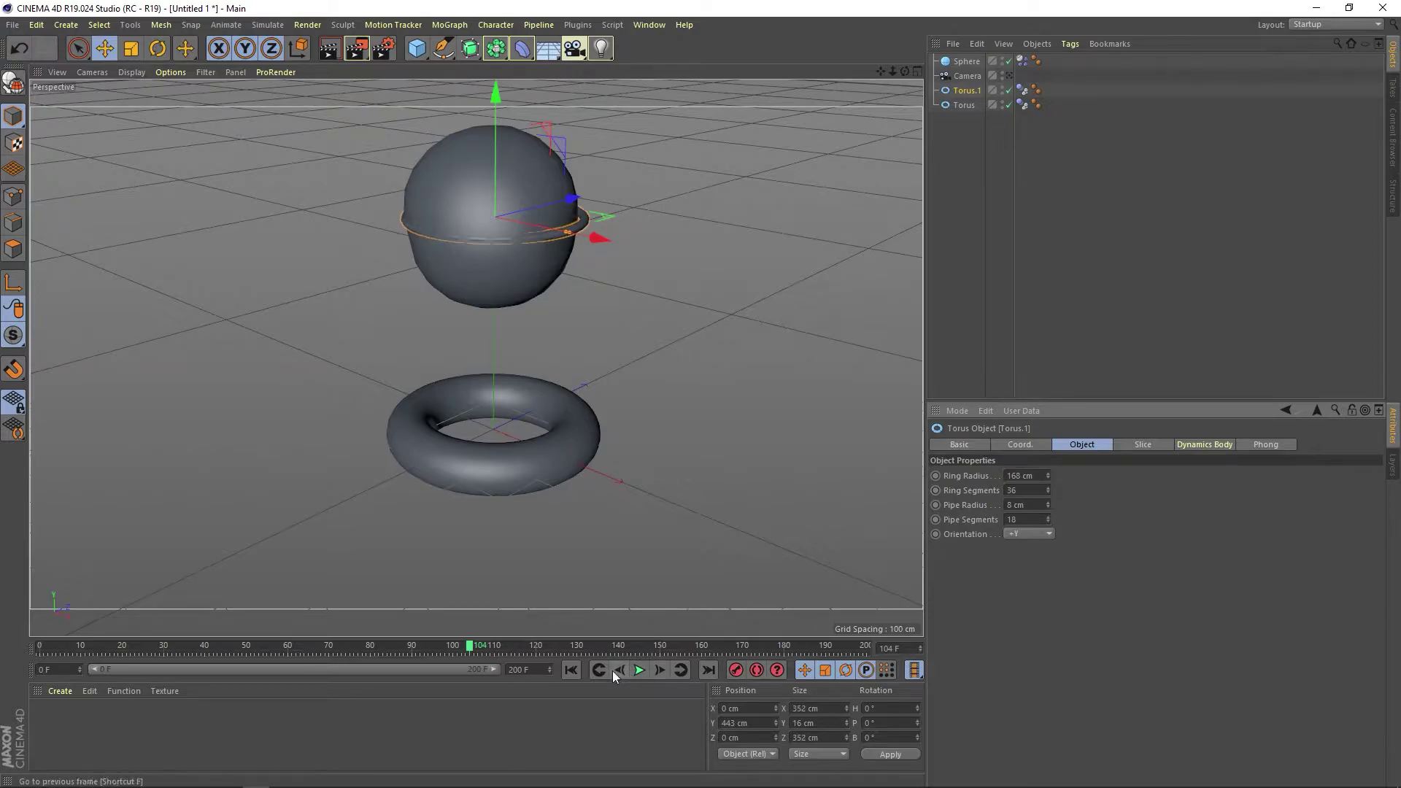
pyautogui.click(639, 670)
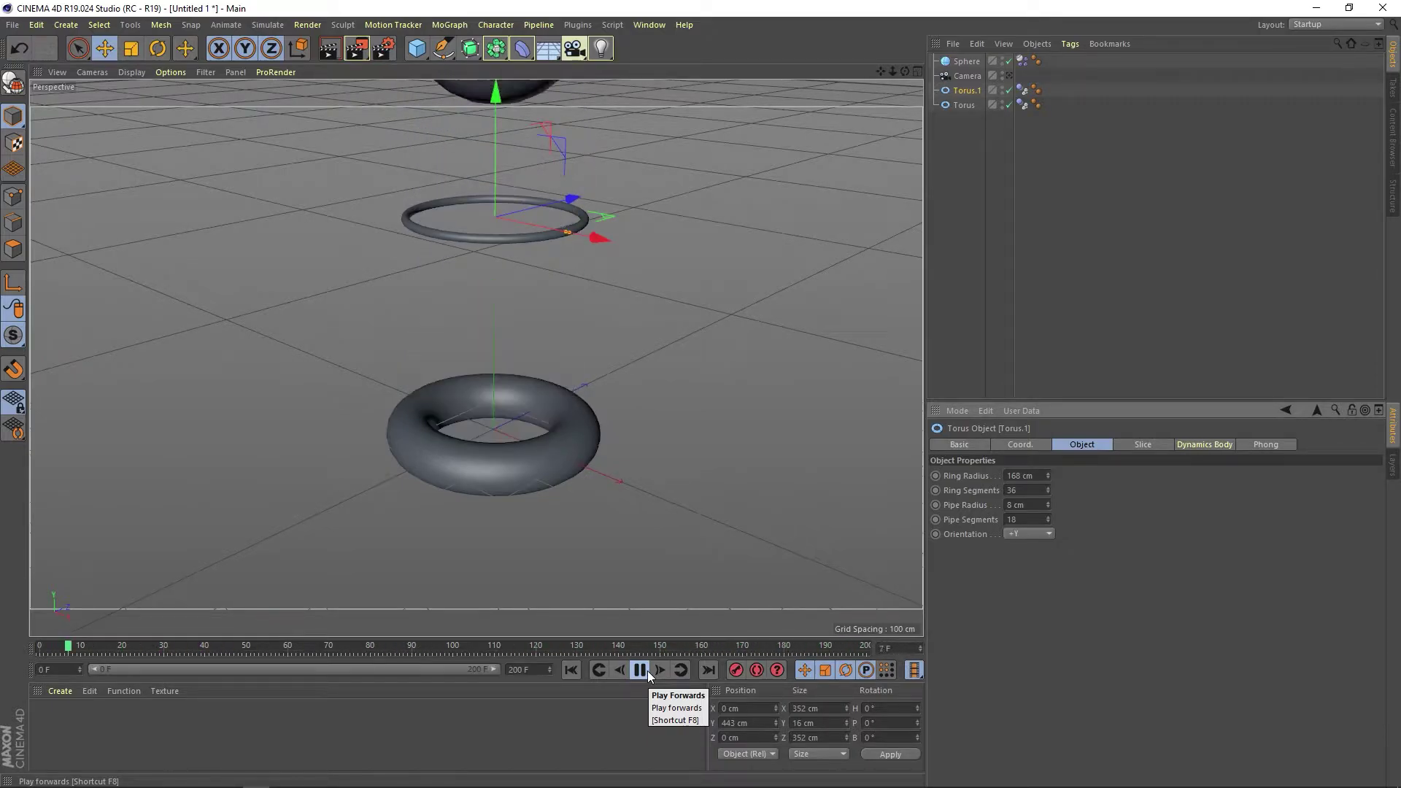
pyautogui.click(639, 670)
pyautogui.click(570, 669)
# Raise the sphere slightly in the Front view and test the drop in Perspective
pyautogui.click(969, 64)
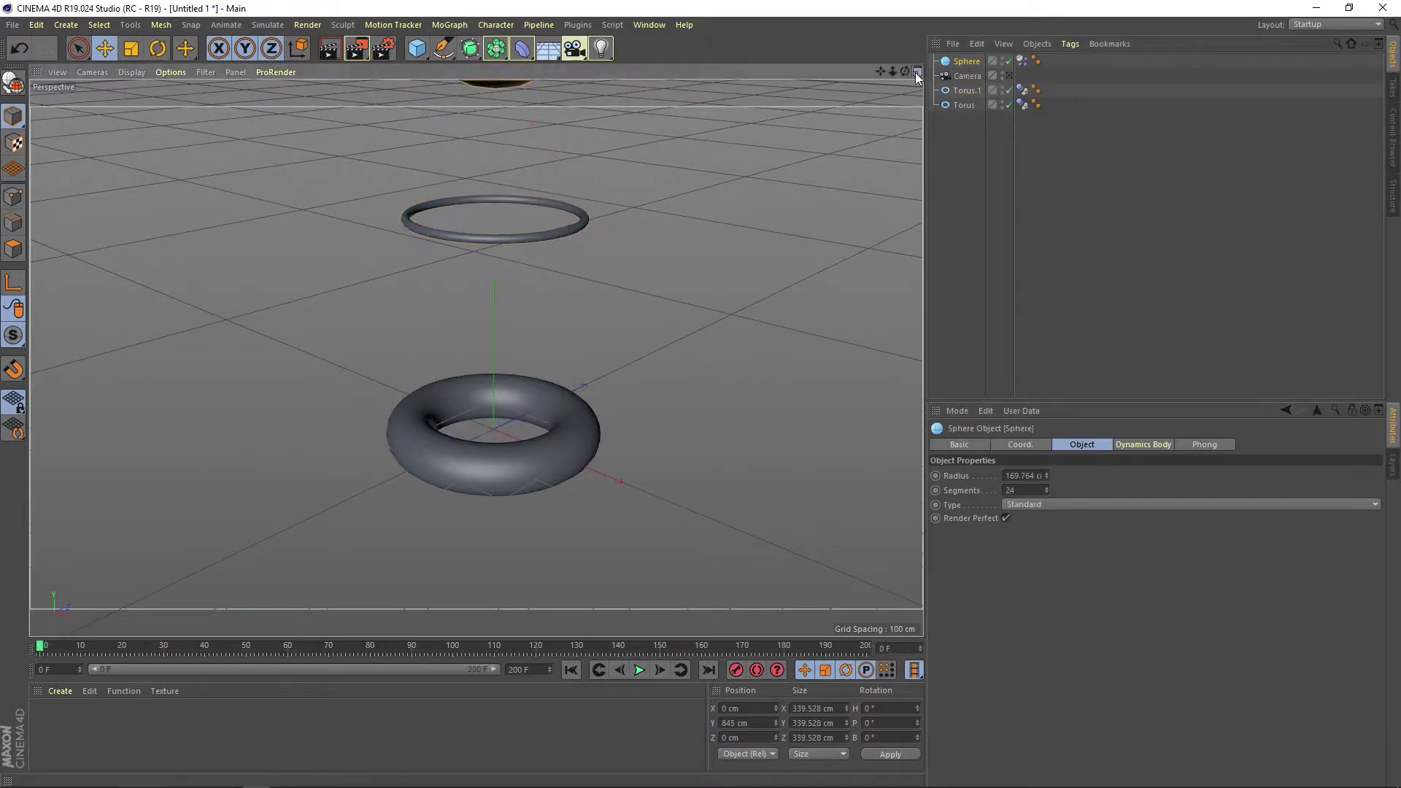
pyautogui.click(917, 72)
pyautogui.middleClick(809, 384)
pyautogui.moveTo(522, 116); pyautogui.dragTo(524, 101)
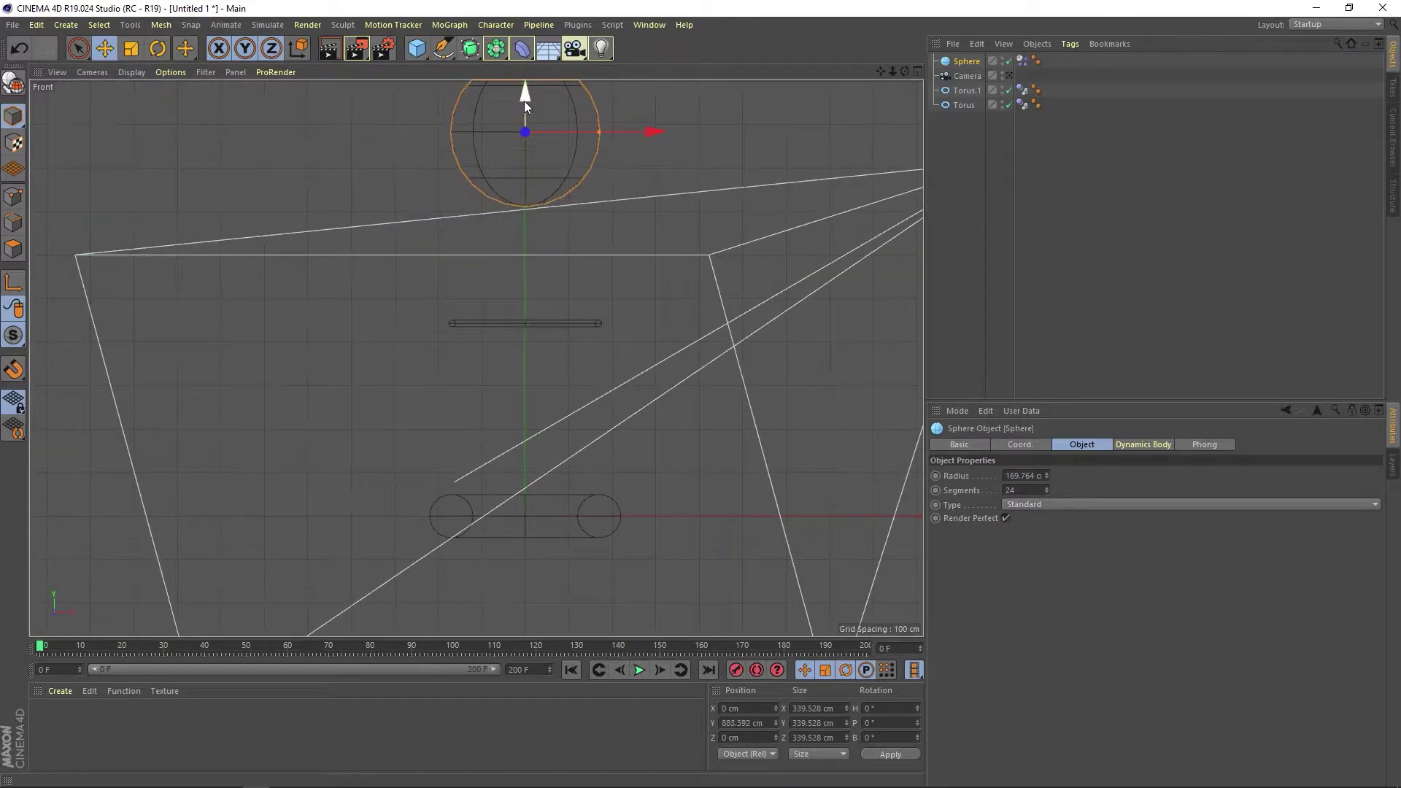
pyautogui.middleClick(524, 101)
pyautogui.middleClick(421, 80)
pyautogui.click(639, 672)
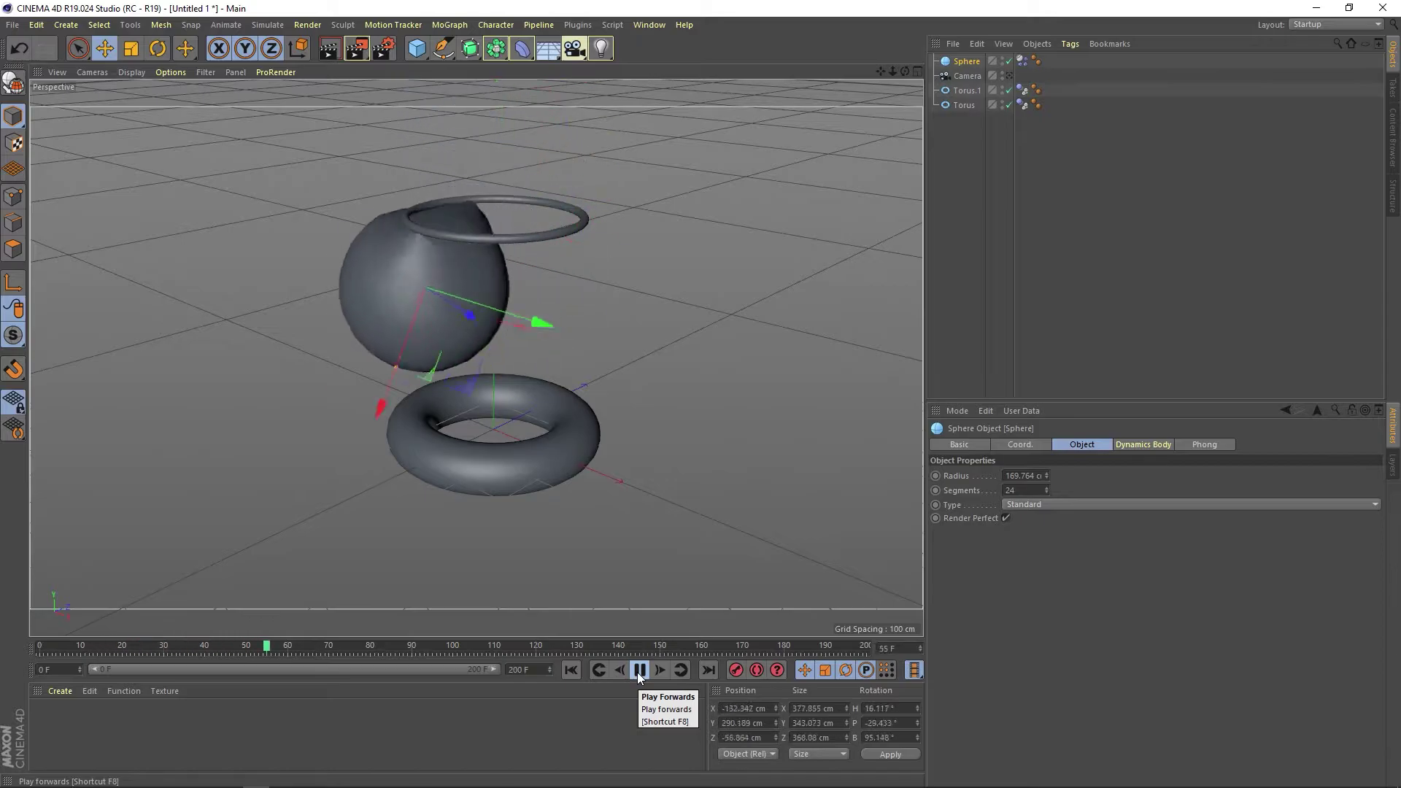
pyautogui.press('F8')
# Lower the sphere to about 841.6 cm and replay the drop in Perspective view
pyautogui.click(917, 71)
pyautogui.middleClick(915, 362)
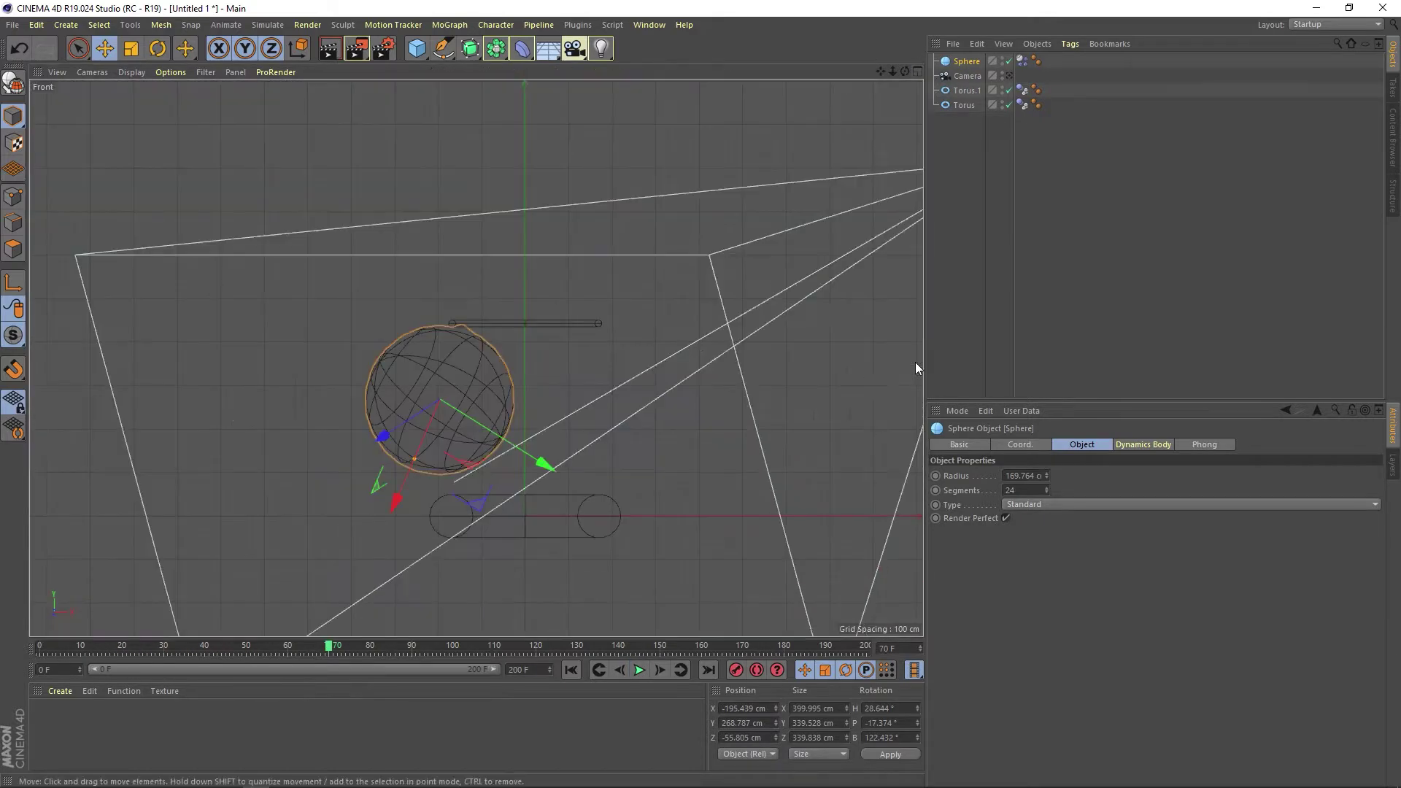
pyautogui.hotkey('shift', 'f')
pyautogui.moveTo(529, 95); pyautogui.dragTo(526, 112)
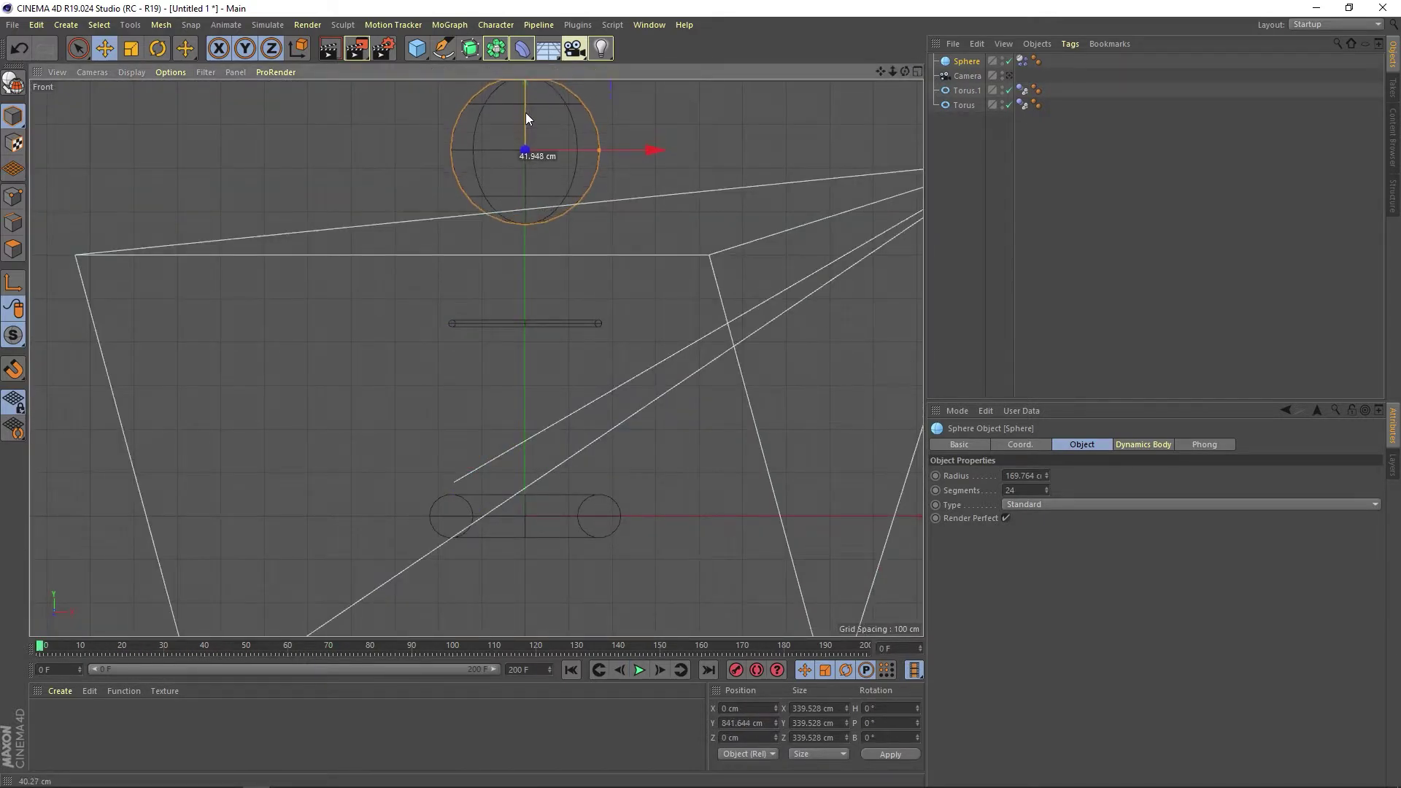
pyautogui.middleClick(526, 113)
pyautogui.press('F1')
pyautogui.click(639, 670)
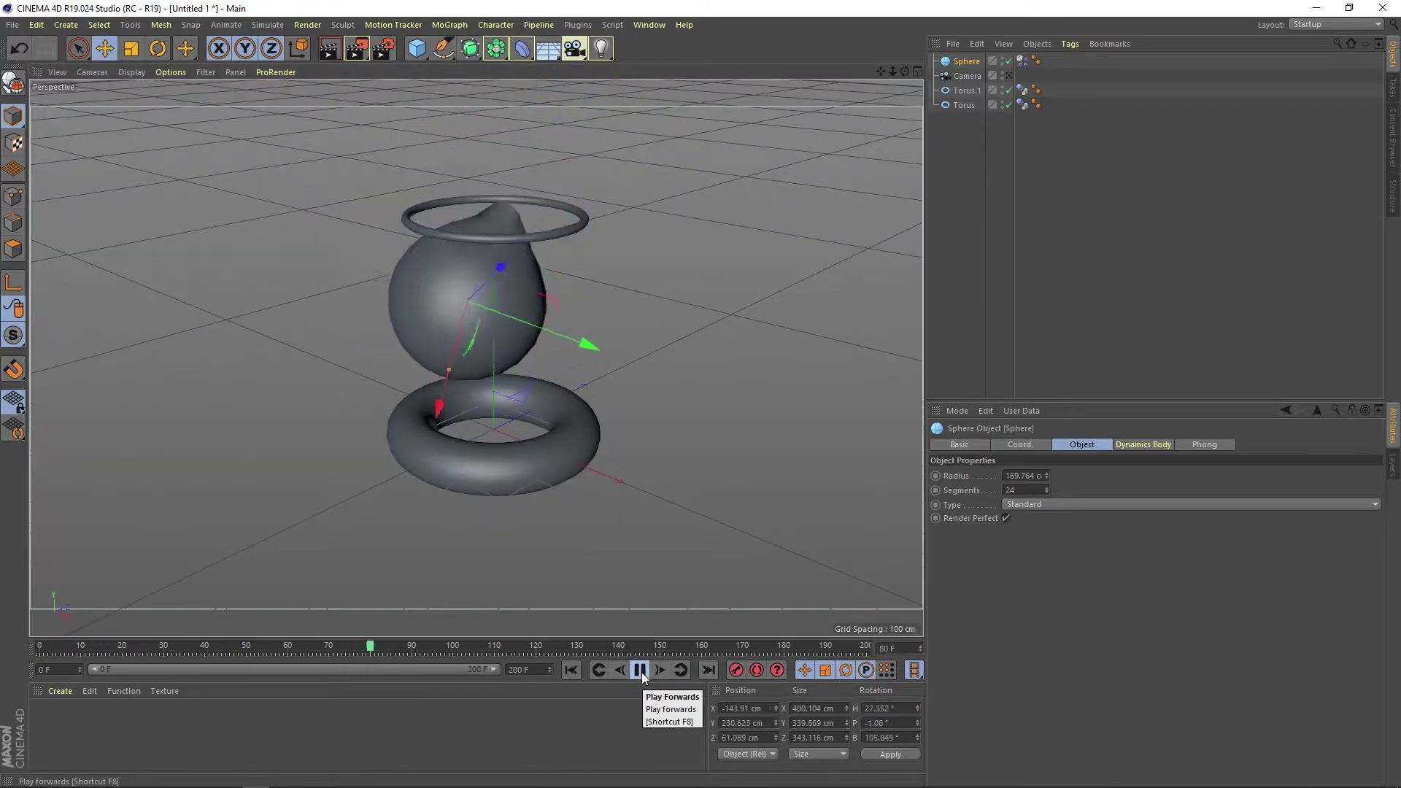
pyautogui.click(639, 670)
# Replay the drop a few more times, adjusting the view and rewinding to frame 0
pyautogui.hotkey('shift', 'f')
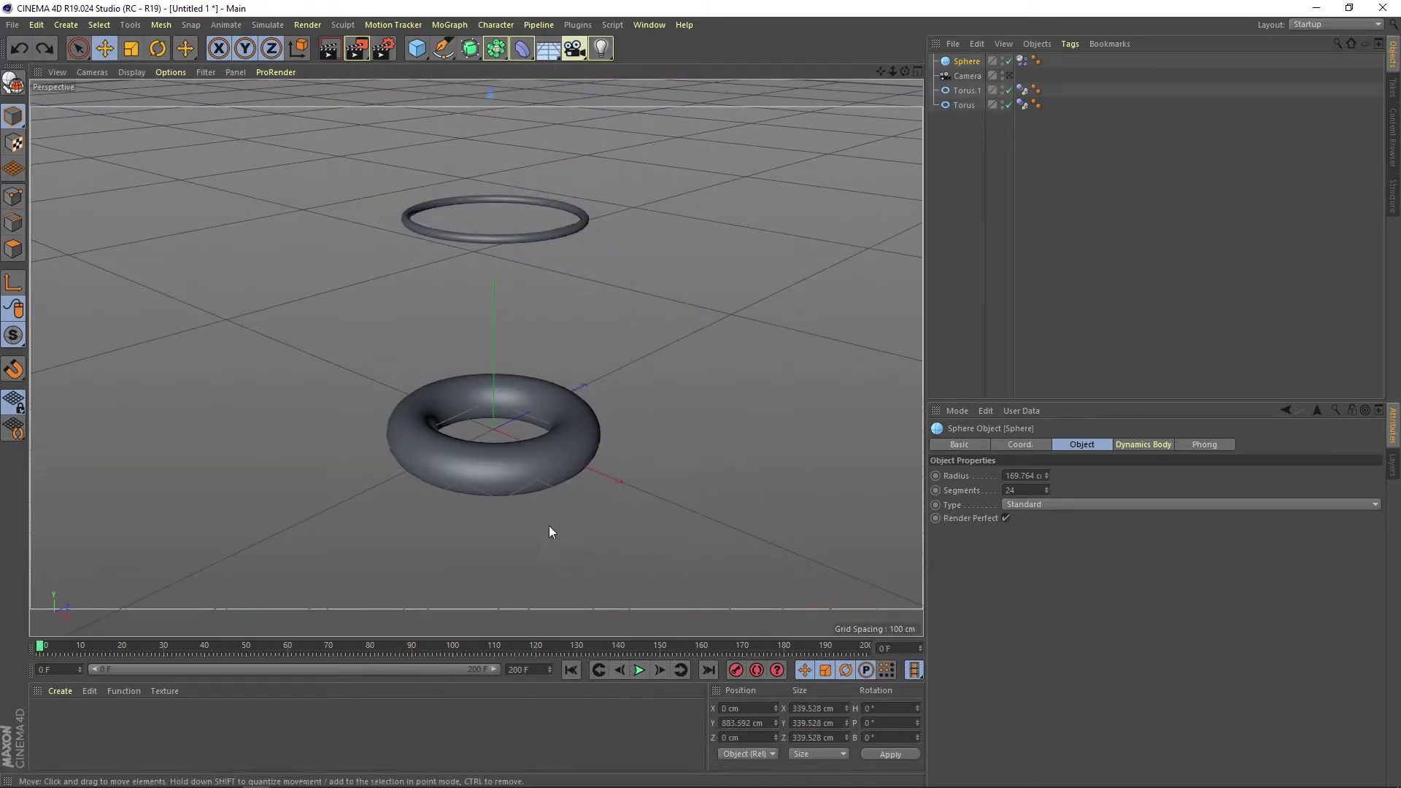
pyautogui.click(639, 670)
pyautogui.hotkey('shift', 'f')
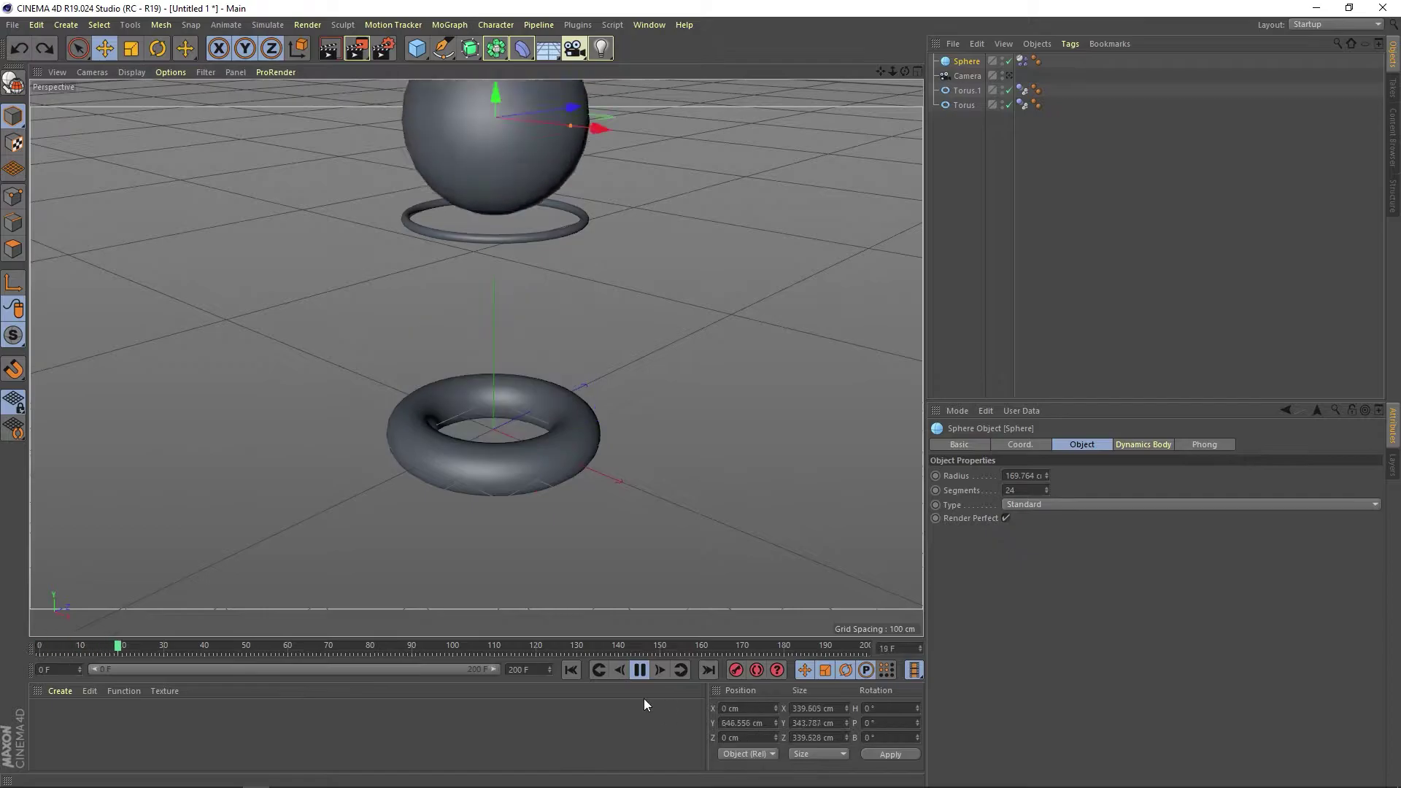
pyautogui.click(632, 670)
pyautogui.hotkey('shift', 'f')
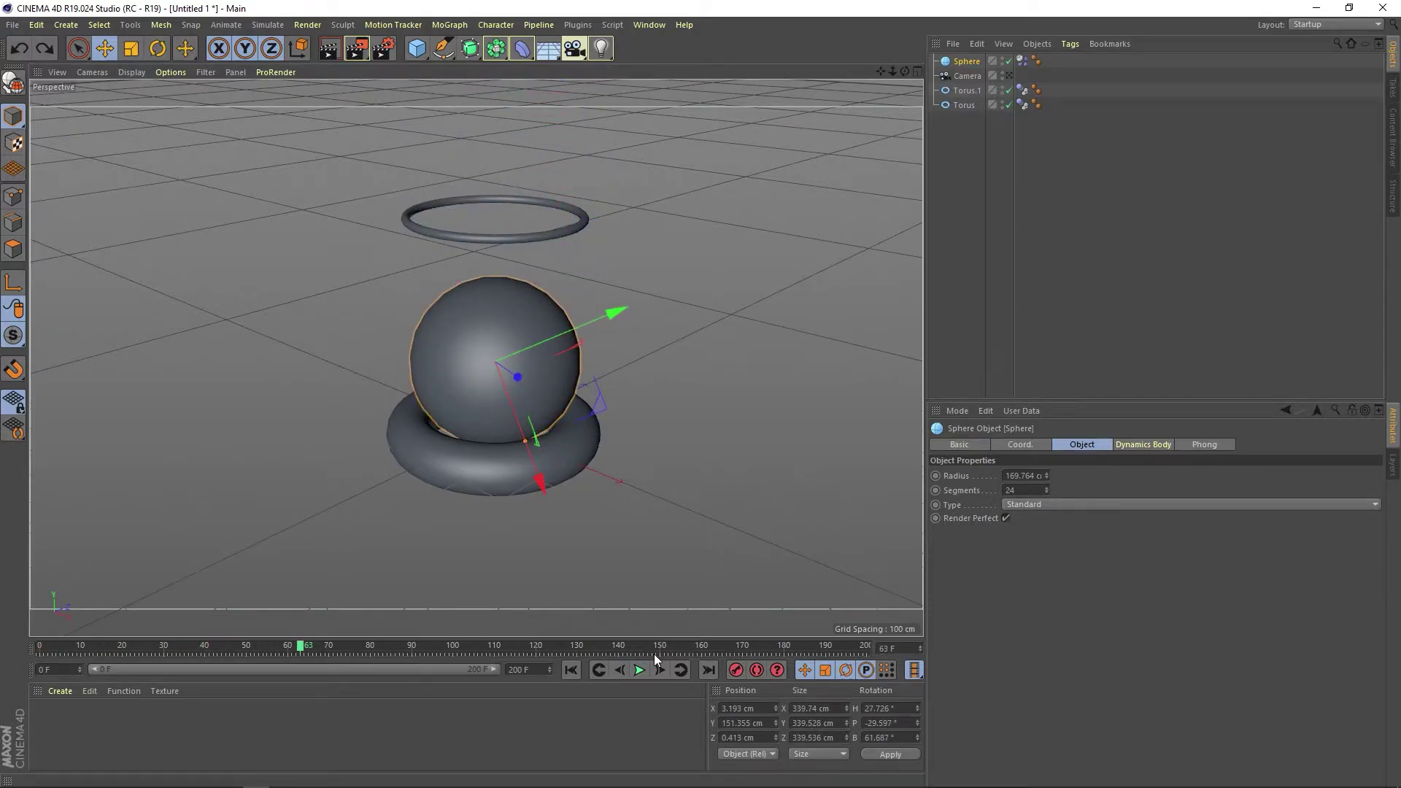
pyautogui.moveTo(894, 72); pyautogui.dragTo(904, 78)
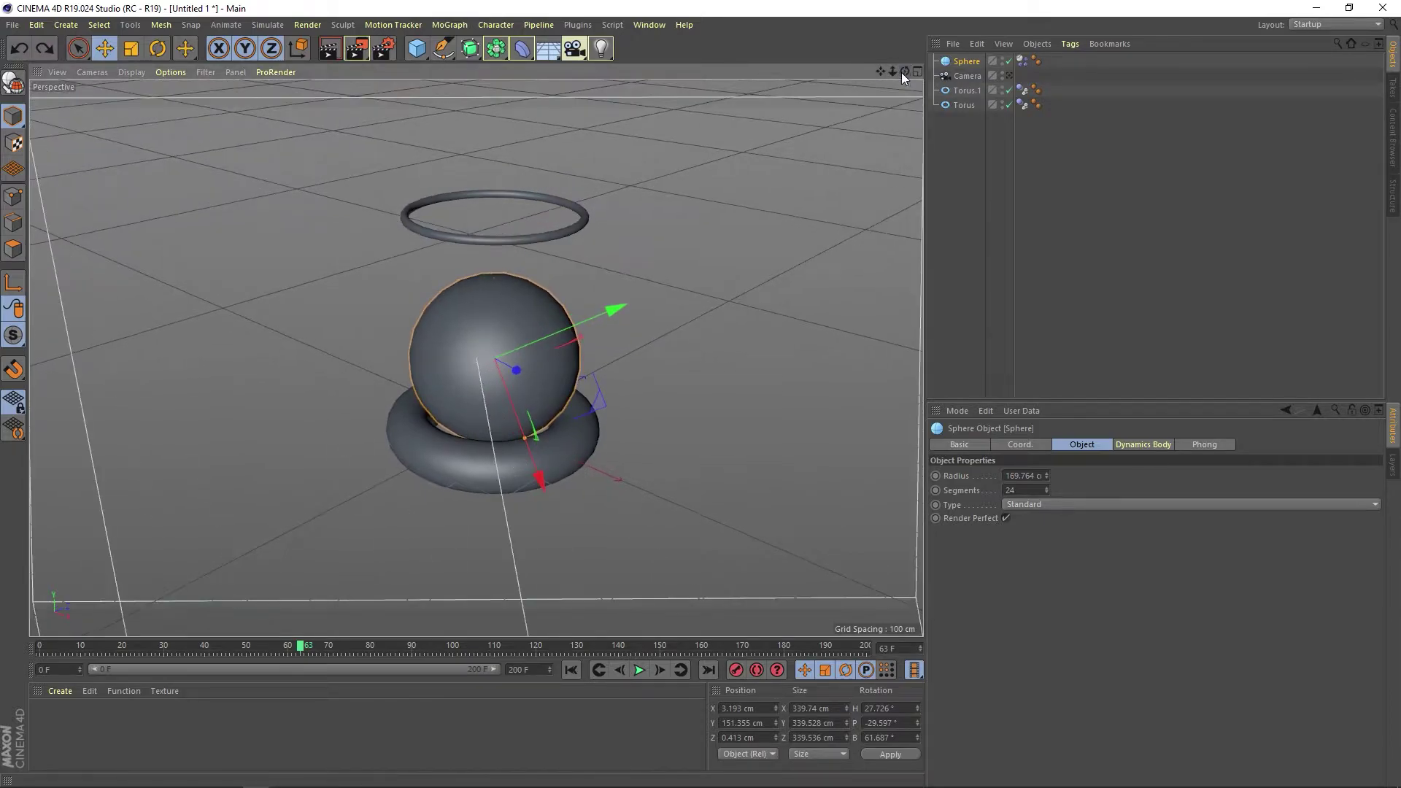
pyautogui.click(639, 669)
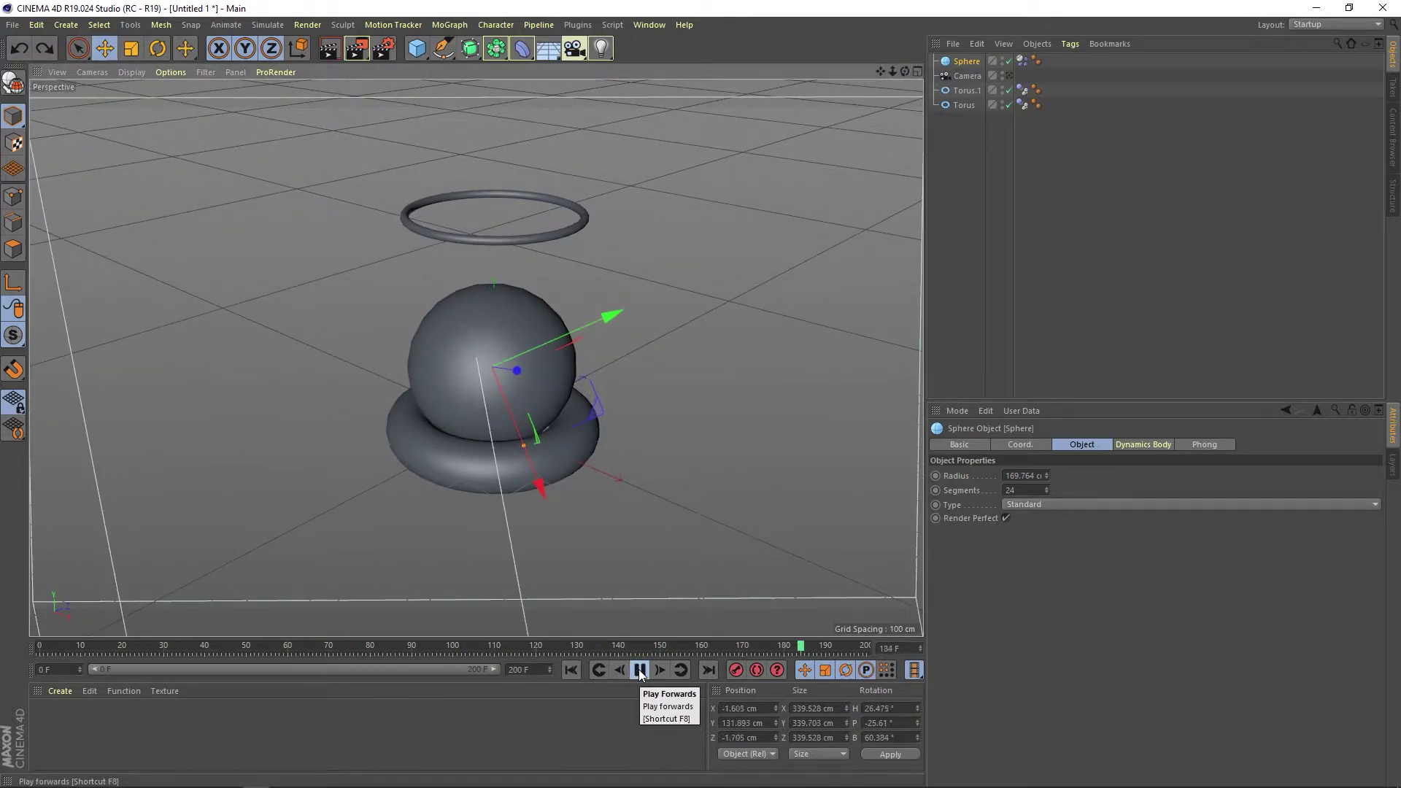
pyautogui.hotkey('shift', 'f')
pyautogui.moveTo(880, 71); pyautogui.dragTo(964, 59)
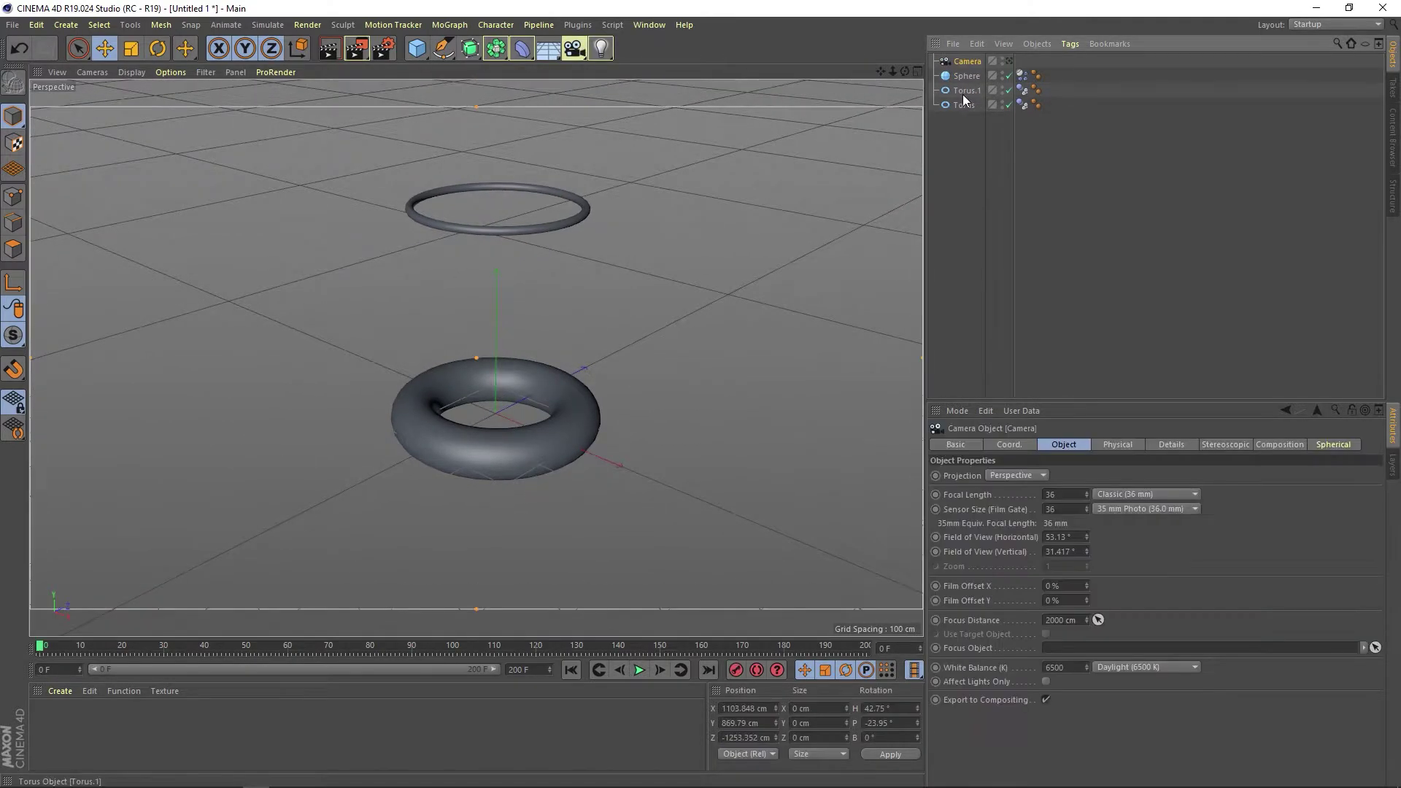
# Add a Protection tag to Camera and place the Torus inside a new Cloner
pyautogui.rightClick(971, 65)
pyautogui.click(1179, 209)
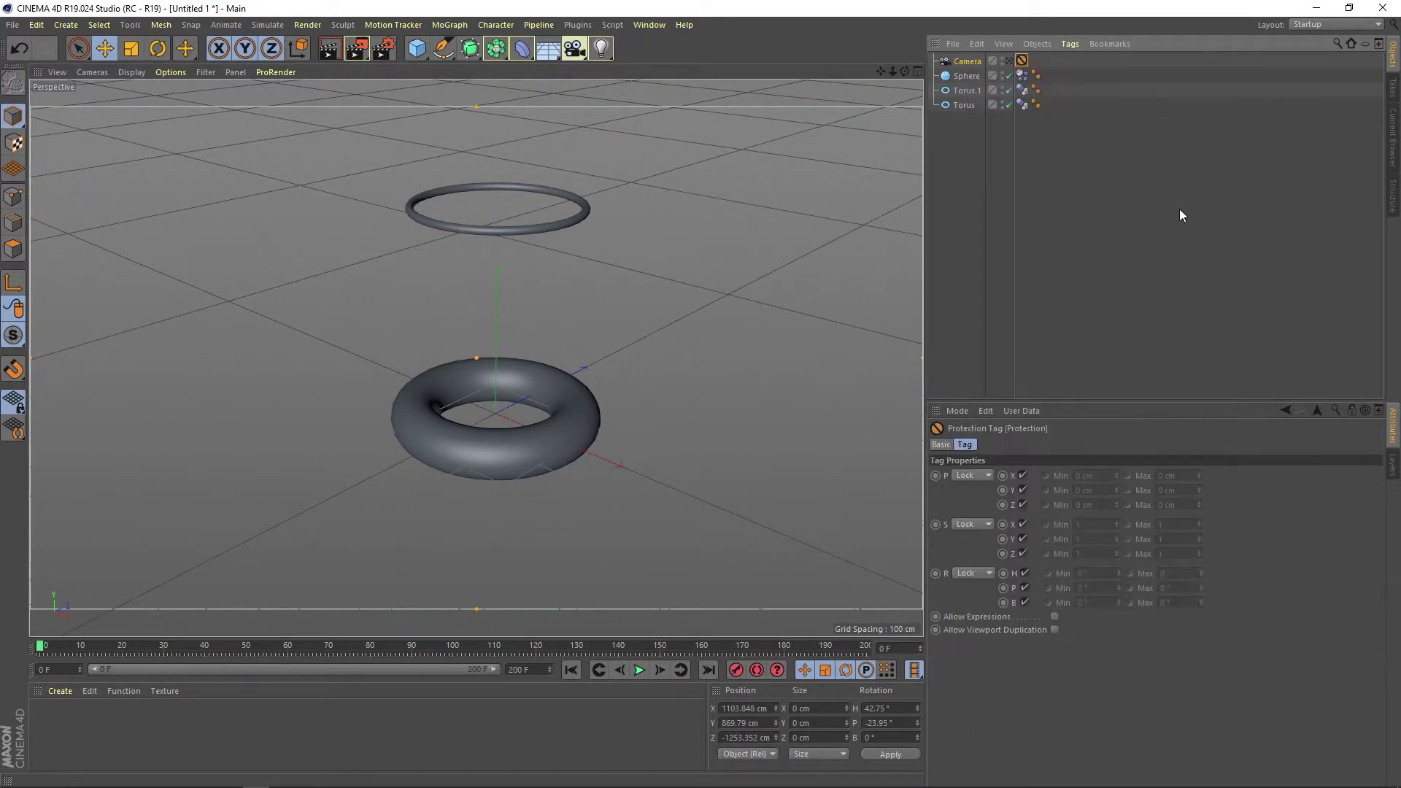
pyautogui.click(450, 25)
pyautogui.click(493, 182)
pyautogui.moveTo(966, 62)
pyautogui.mouseDown()
pyautogui.moveTo(965, 119)
pyautogui.moveTo(966, 105)
pyautogui.mouseUp()
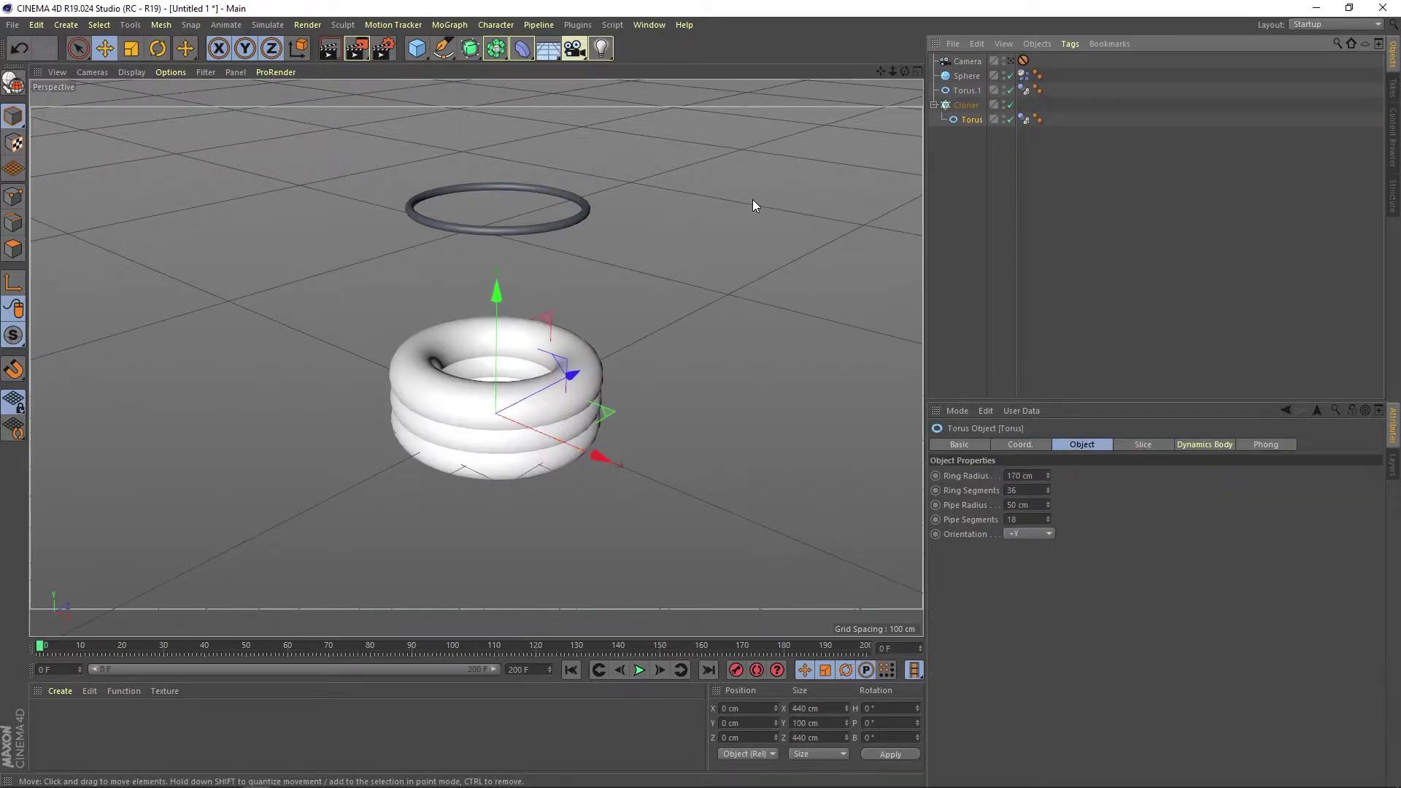
# Set the Cloner to P.Y 0, P.Z 1800 cm, Count 4, and apply a new material
pyautogui.click(967, 105)
pyautogui.moveTo(1007, 617); pyautogui.dragTo(847, 618)
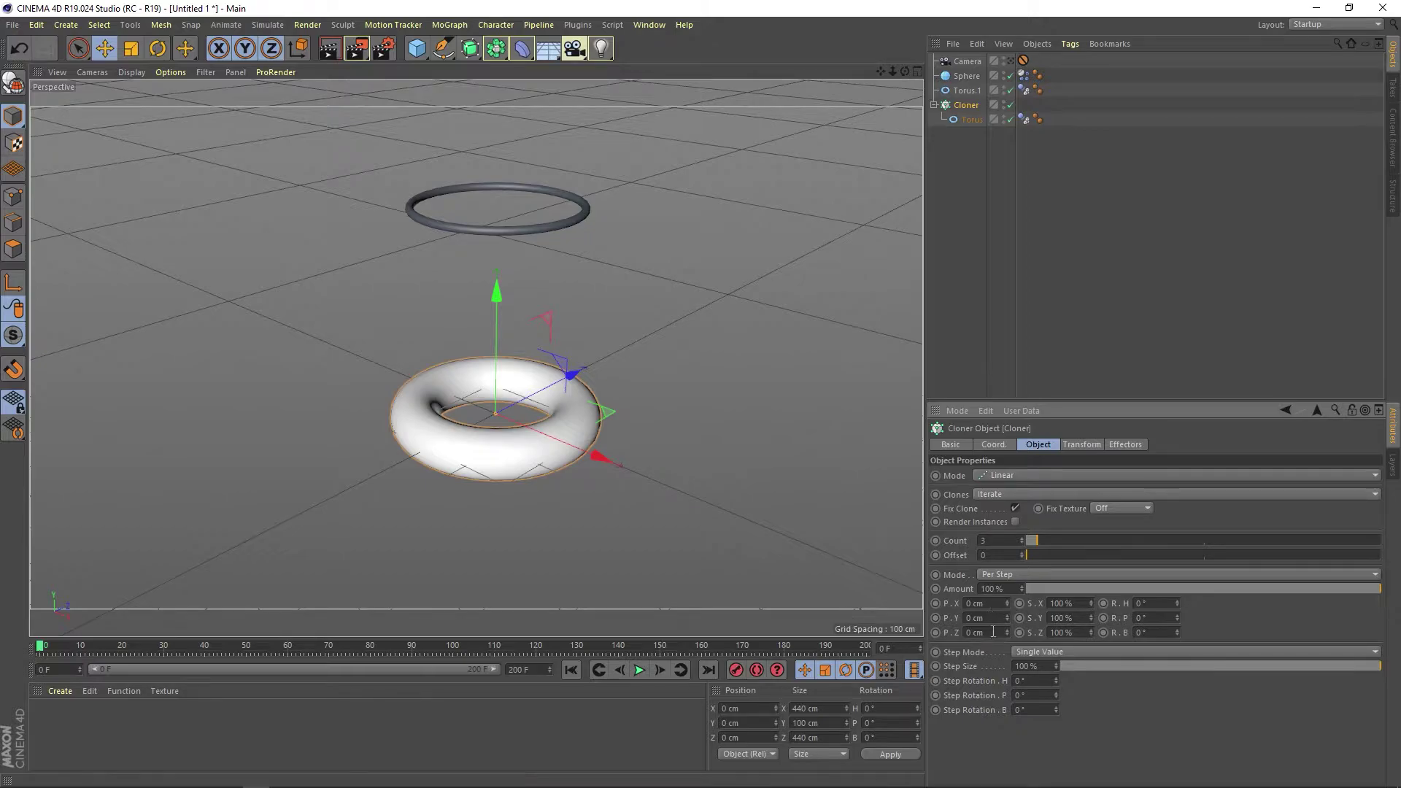
pyautogui.press('Tab')
pyautogui.write('1800')
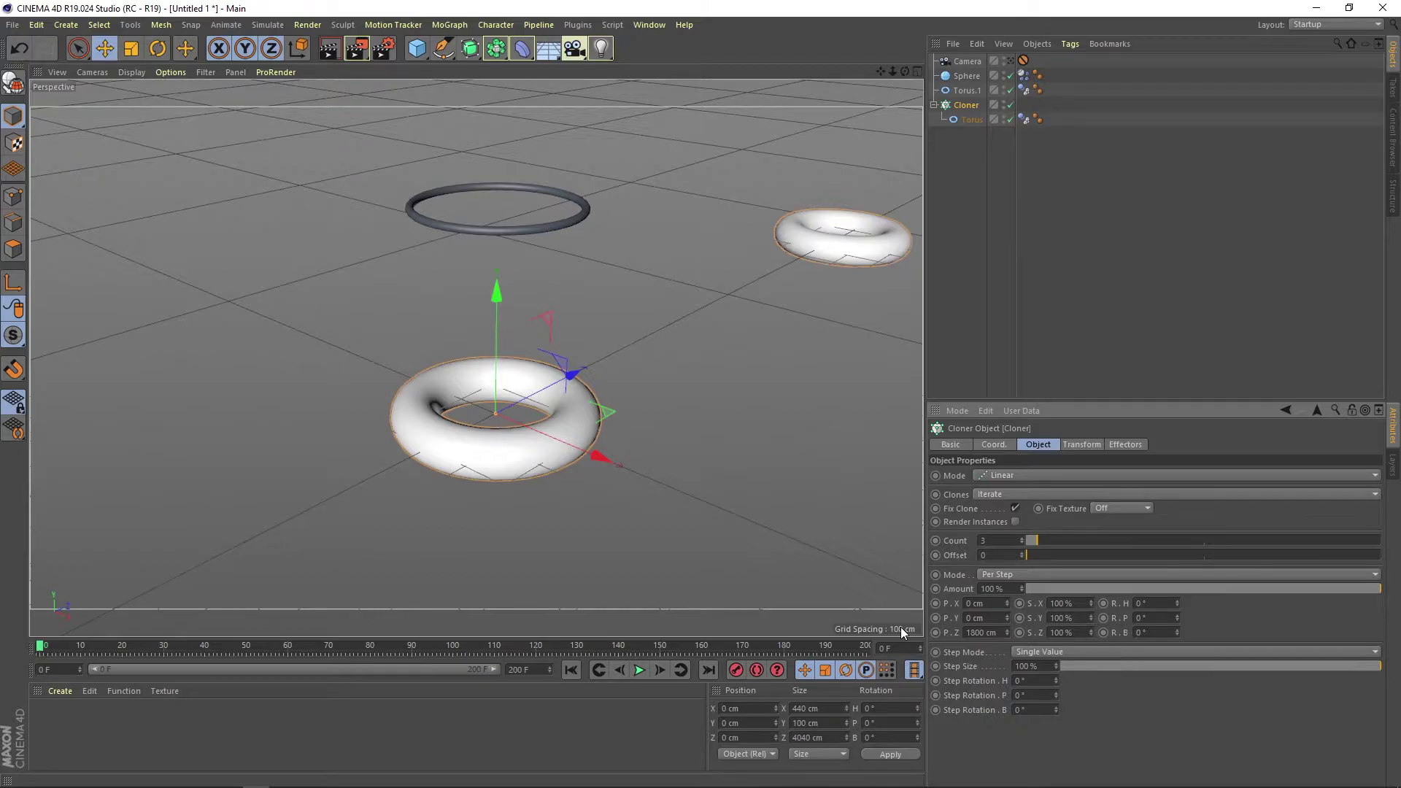
pyautogui.click(1022, 538)
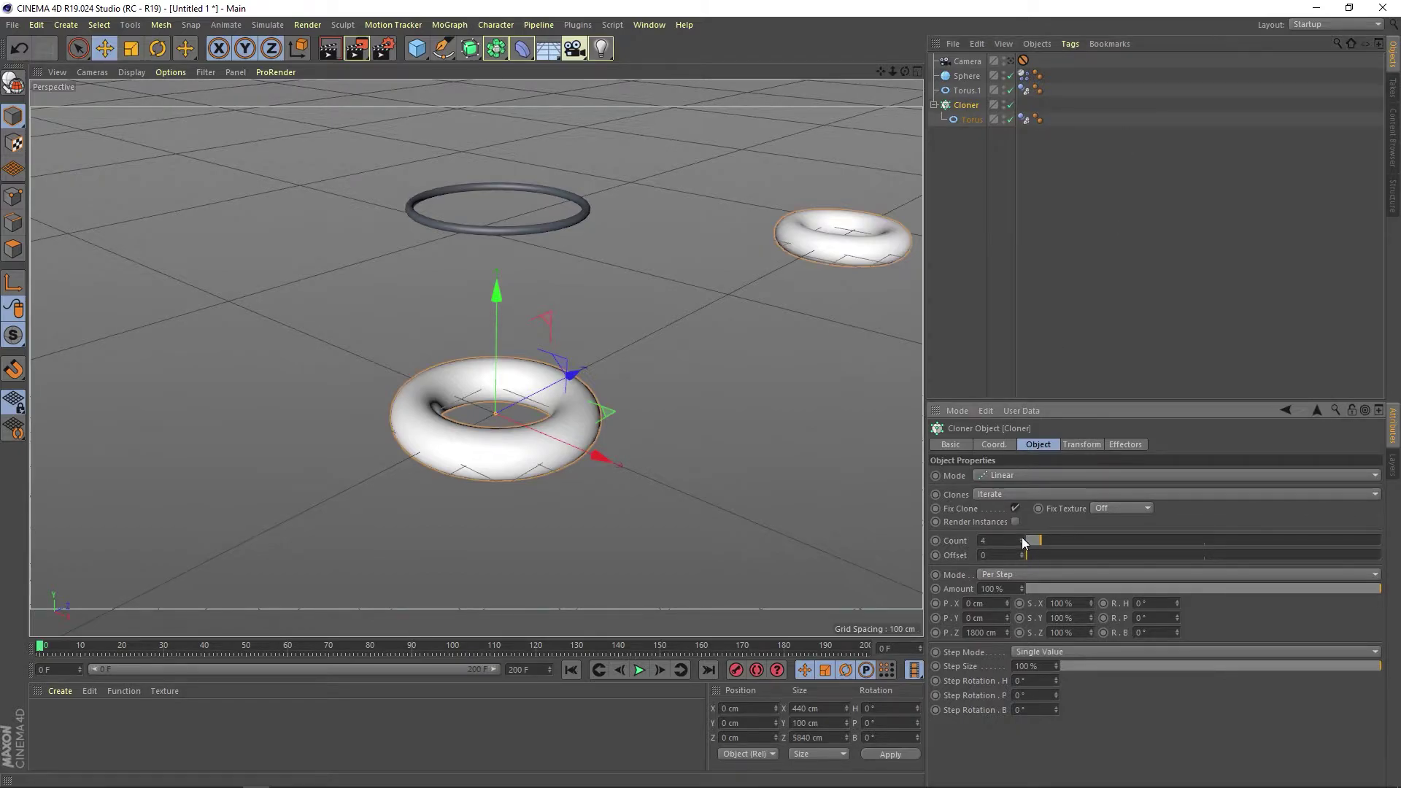
pyautogui.doubleClick(186, 760)
pyautogui.moveTo(45, 719); pyautogui.dragTo(423, 480)
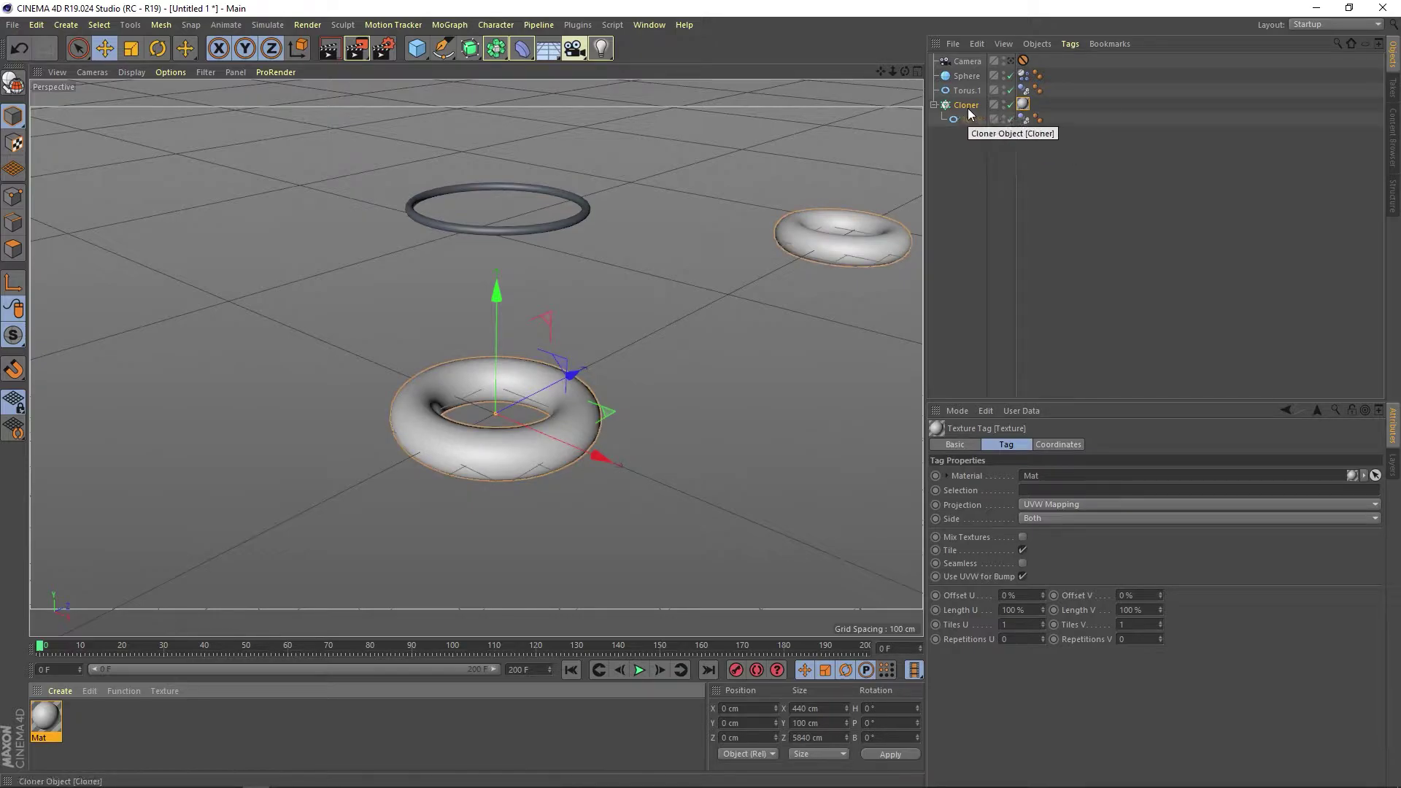
# Preview the cloned tori, then show the Cloner's coordinates and go to frame 160
pyautogui.click(639, 670)
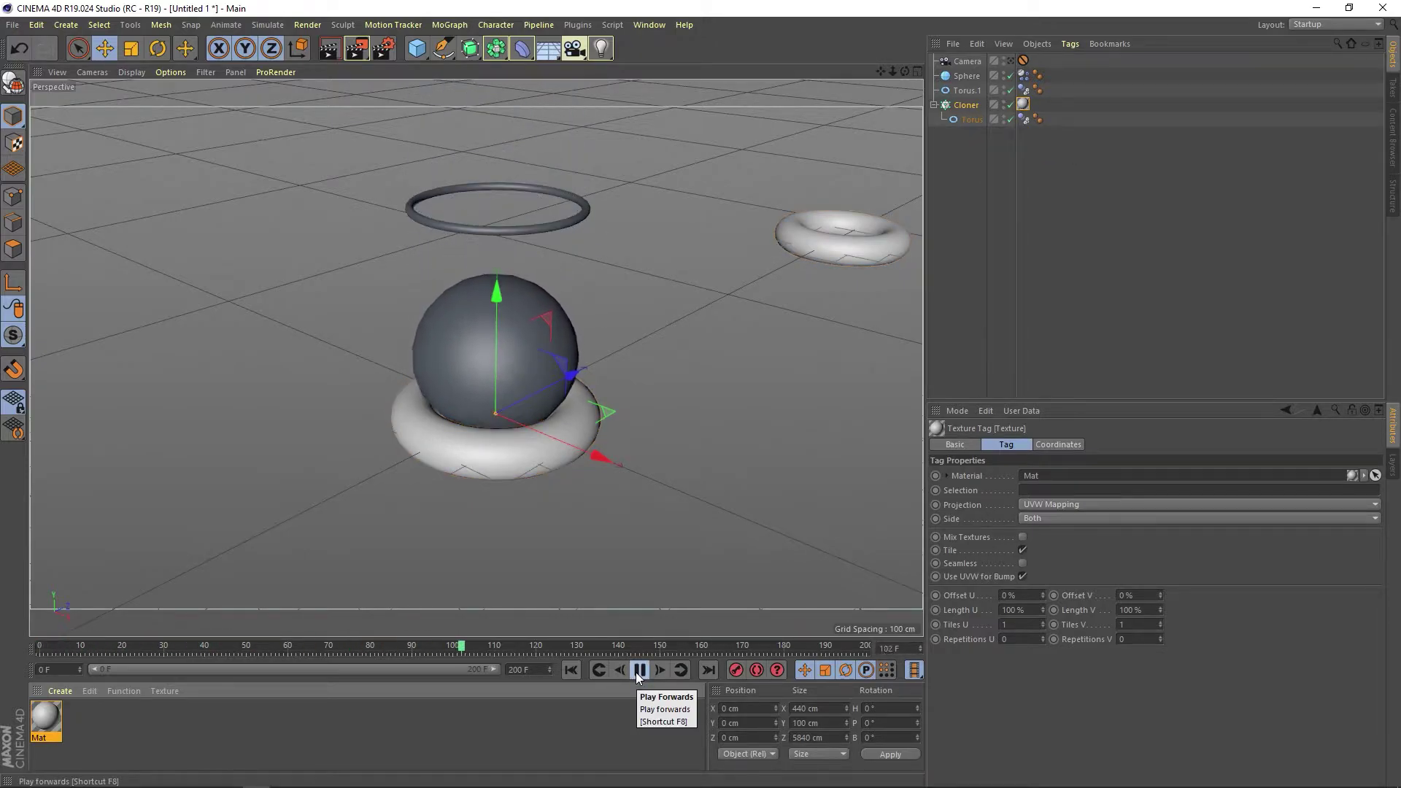
pyautogui.click(638, 670)
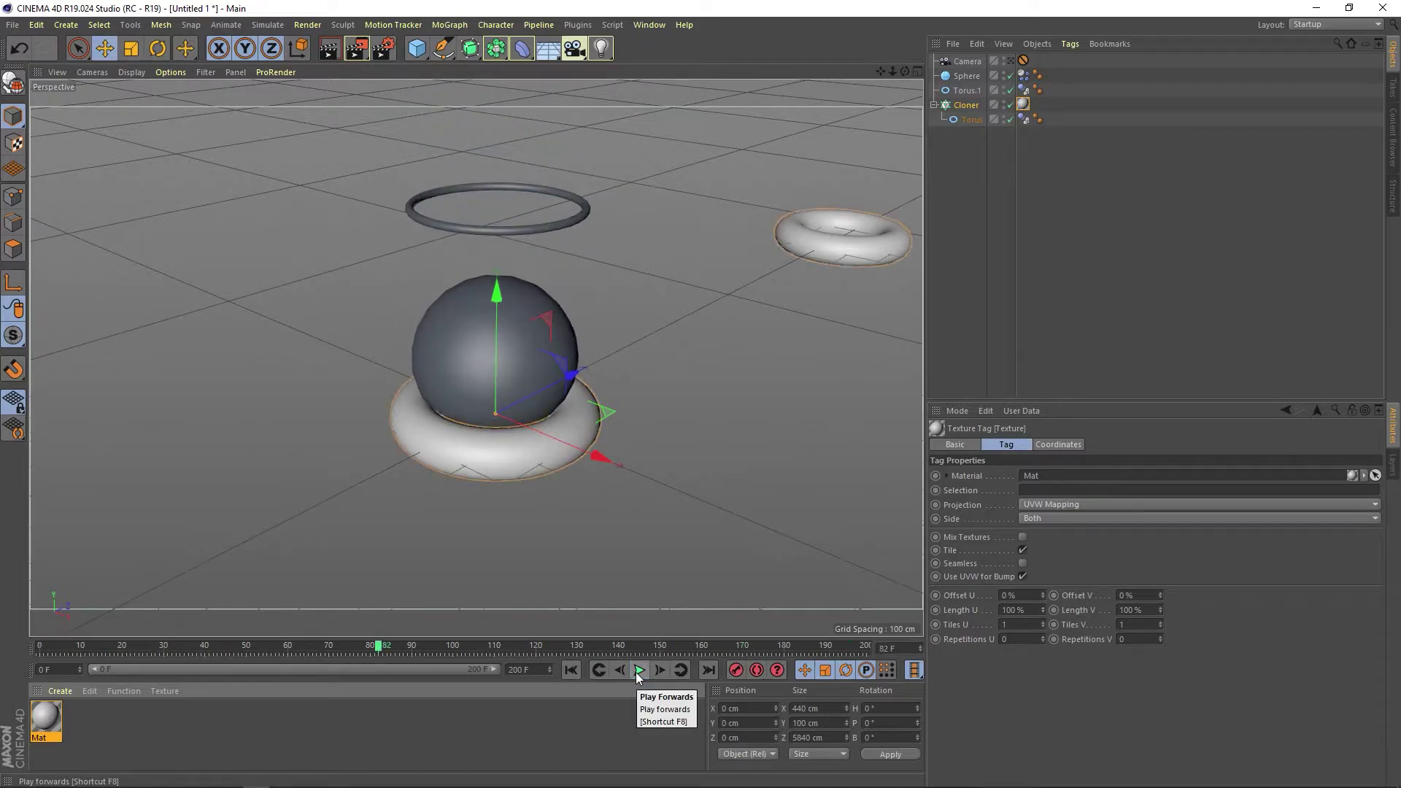
pyautogui.click(966, 105)
pyautogui.click(993, 445)
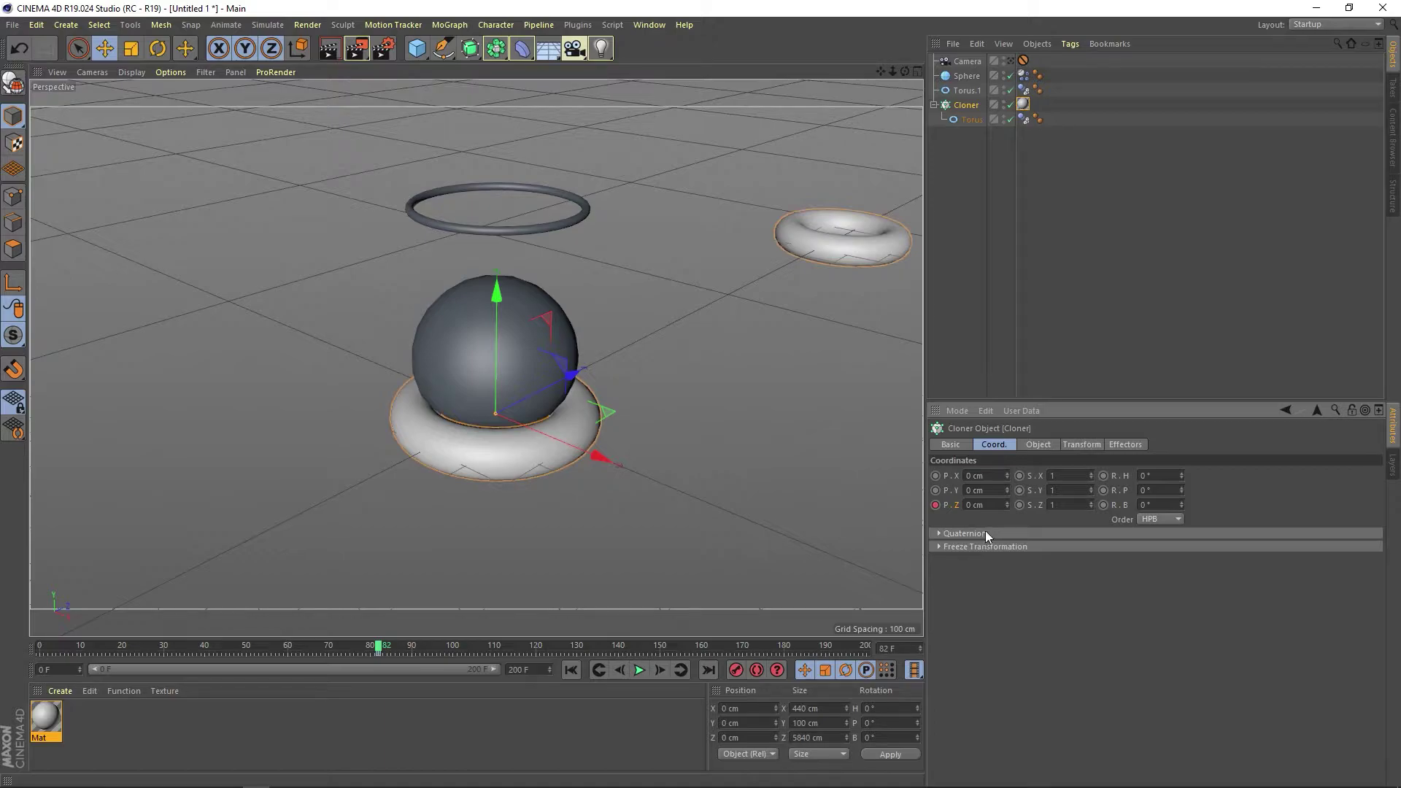
pyautogui.moveTo(378, 647); pyautogui.dragTo(452, 647)
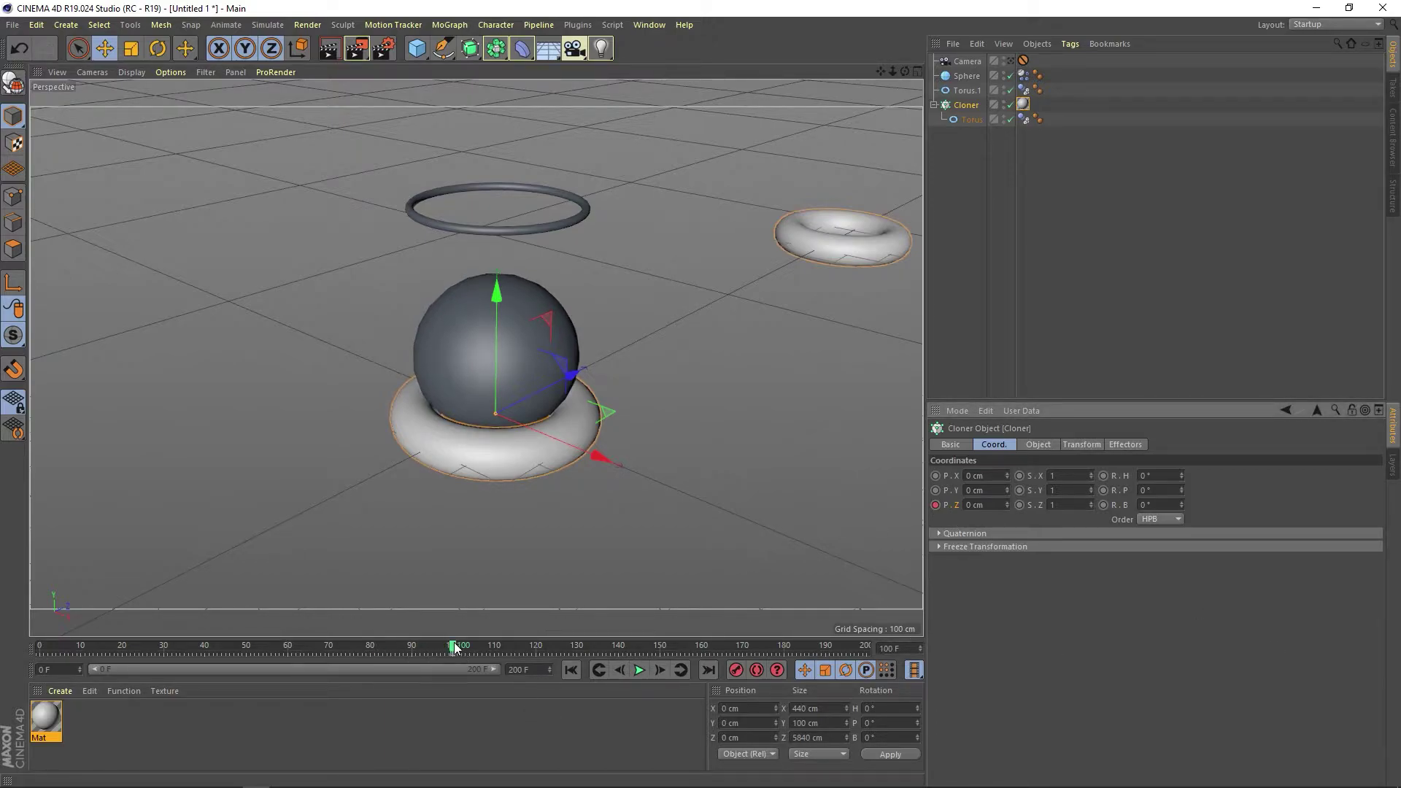
pyautogui.moveTo(467, 648); pyautogui.dragTo(698, 650)
# Keyframe the Cloner's P.Z at -1800 cm and preview the tori sliding
pyautogui.moveTo(579, 378)
pyautogui.mouseDown()
pyautogui.moveTo(109, 608)
pyautogui.moveTo(459, 617)
pyautogui.mouseUp()
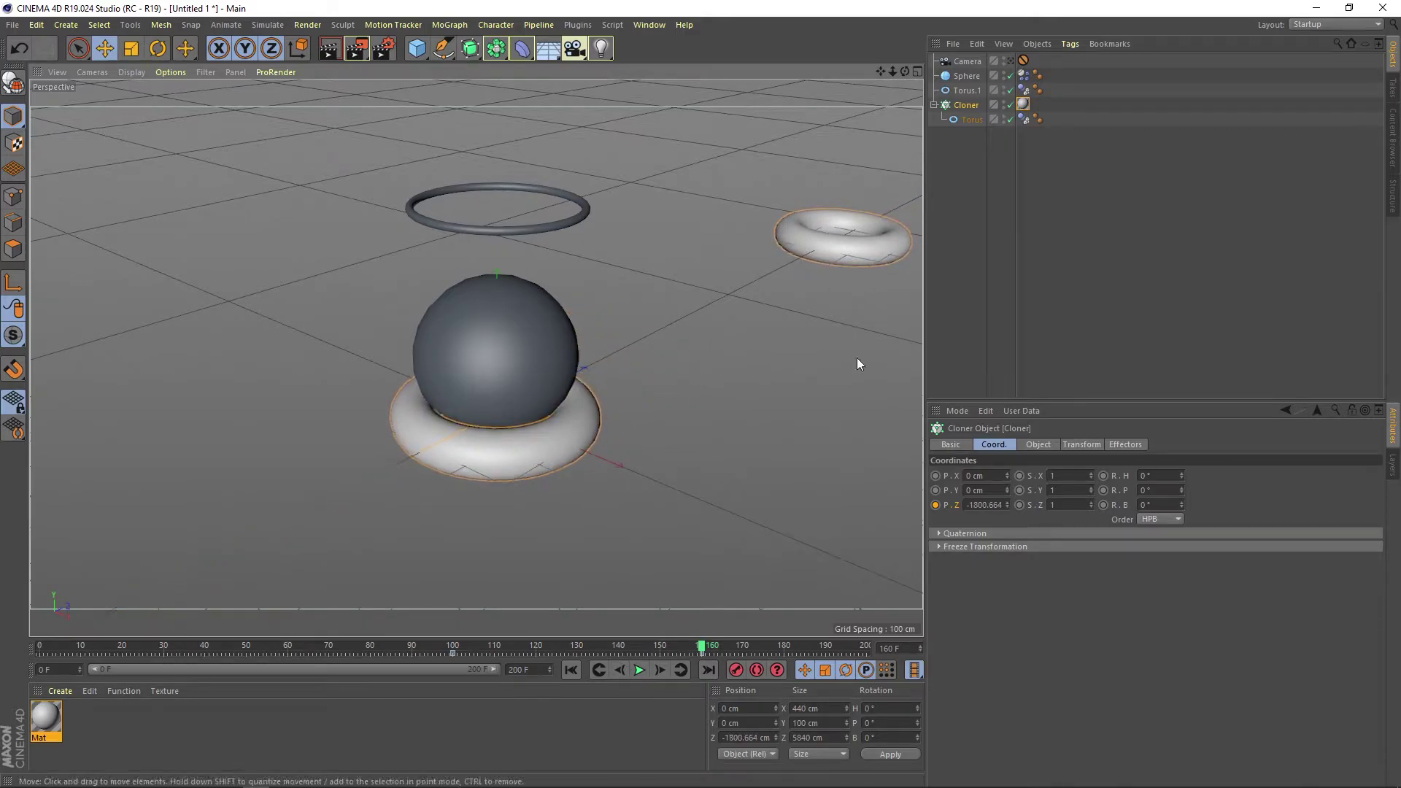
pyautogui.write('-180')
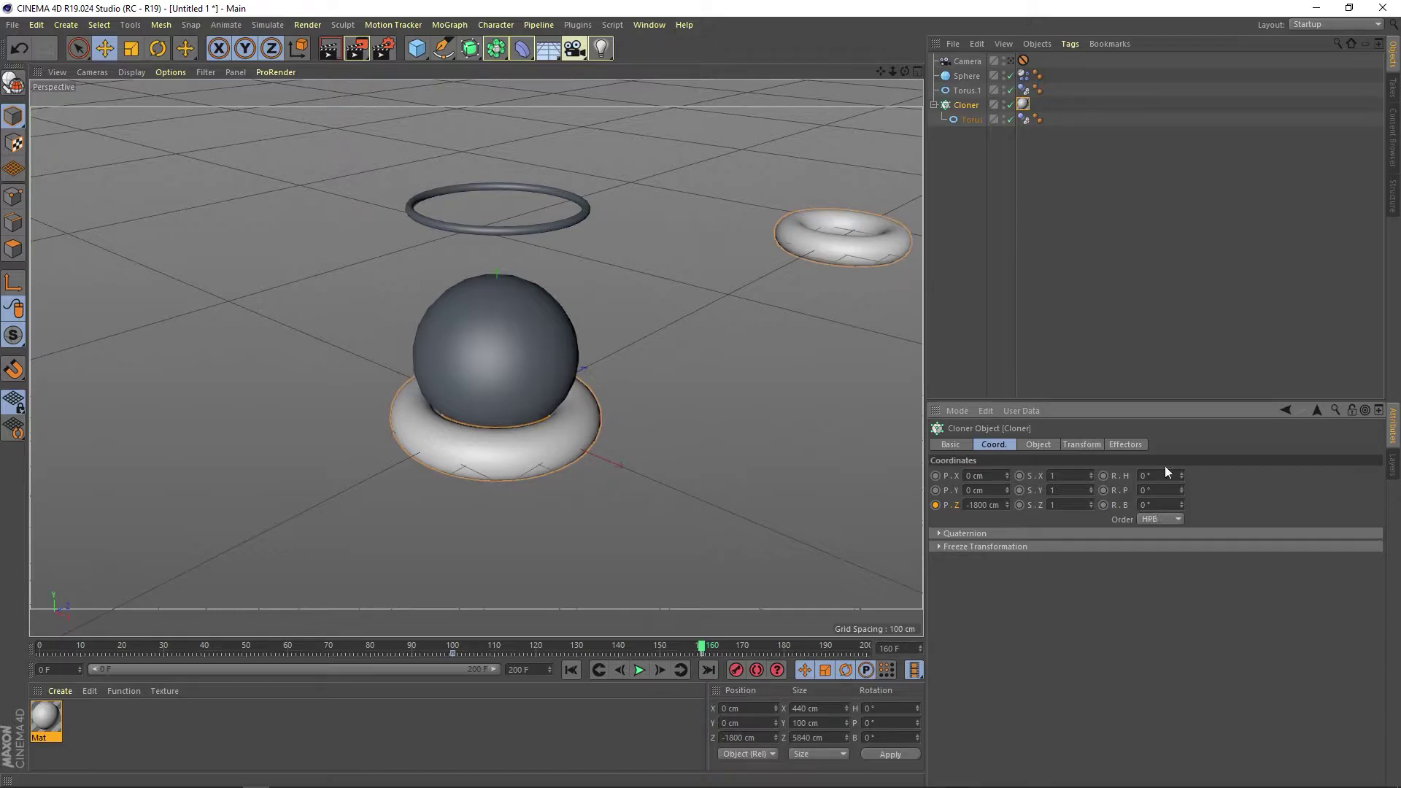
pyautogui.keyDown('ctrl'); pyautogui.click(936, 505); pyautogui.keyUp('ctrl')
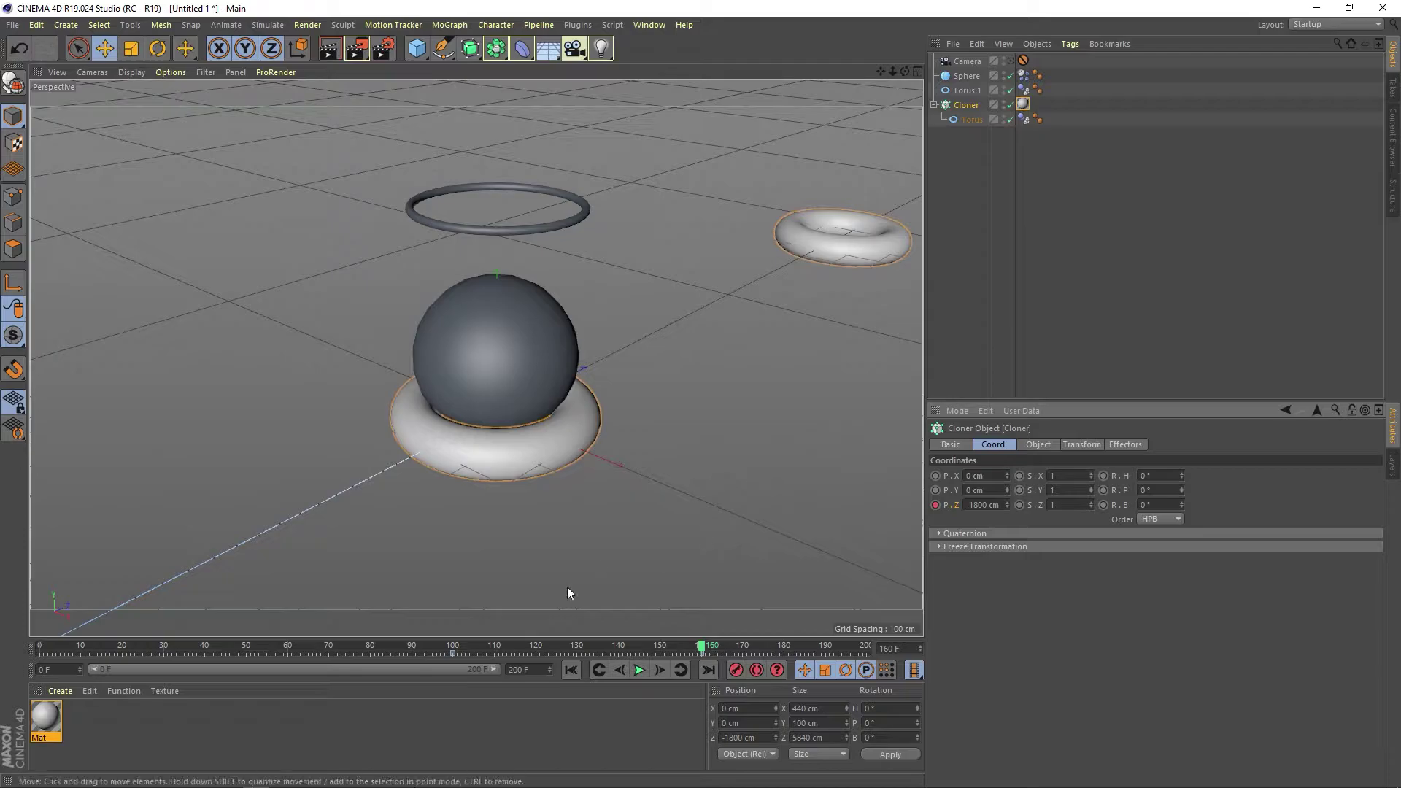
pyautogui.click(639, 670)
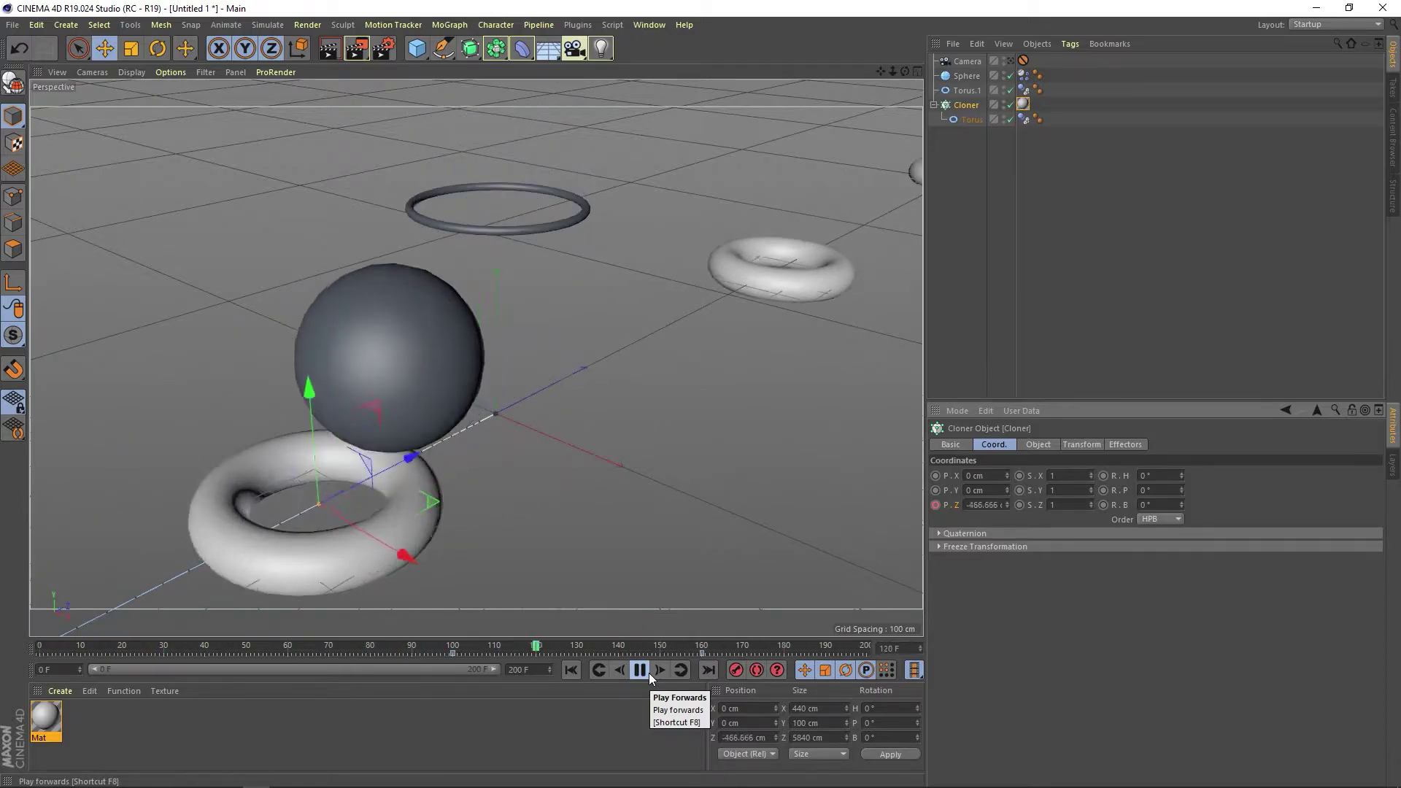
pyautogui.click(648, 671)
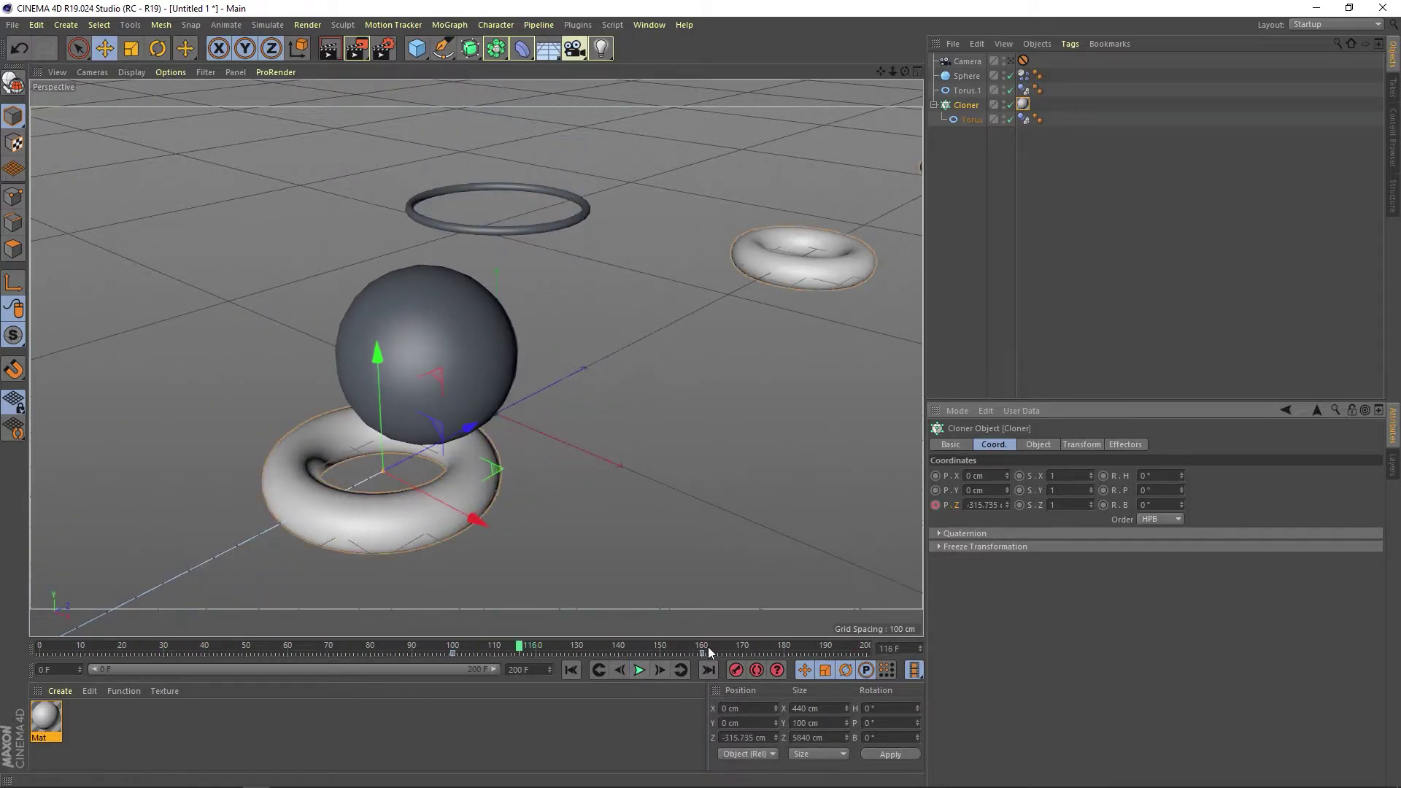
pyautogui.click(707, 651)
pyautogui.click(640, 669)
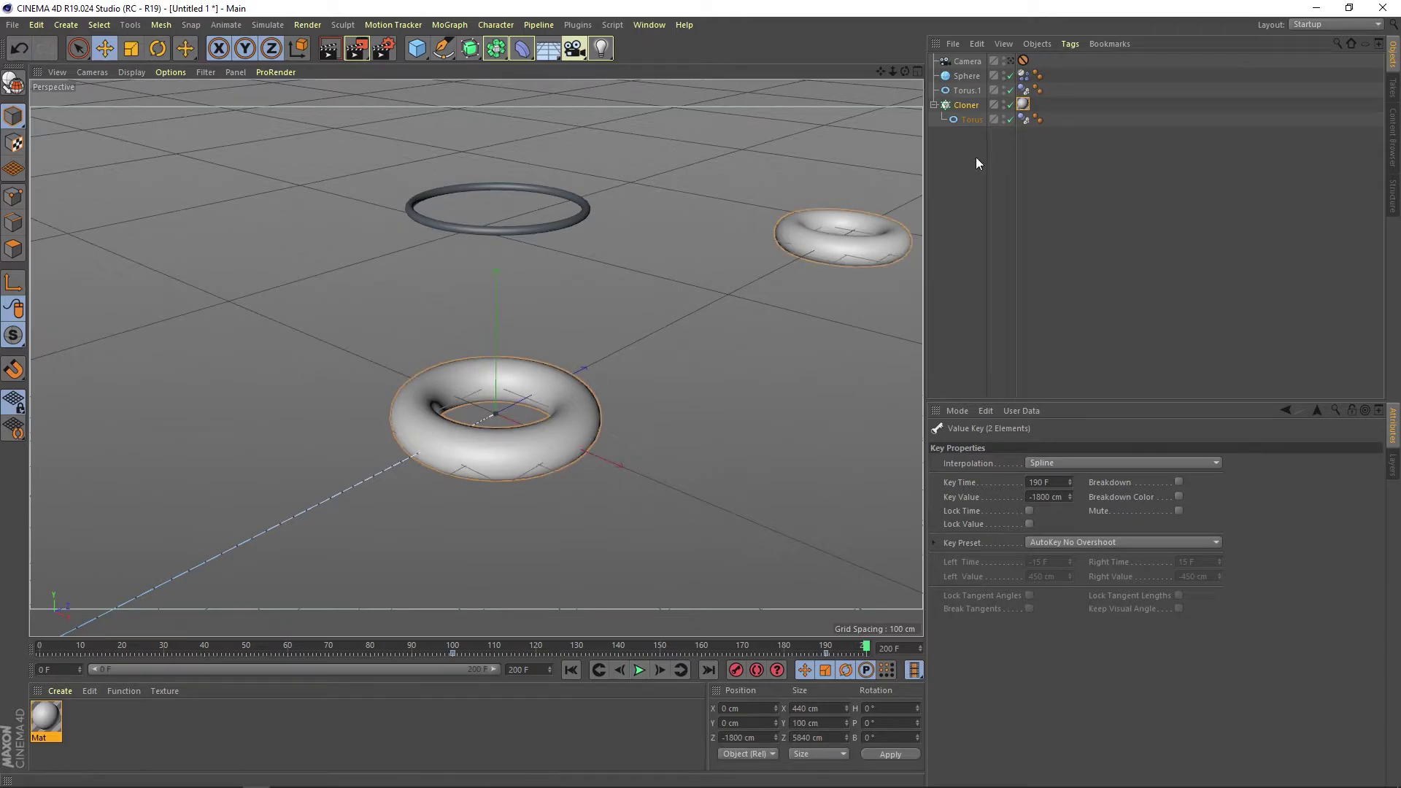
# Raise the torus Dynamics Body collision Bounce to 50% and test the simulation
pyautogui.click(976, 138)
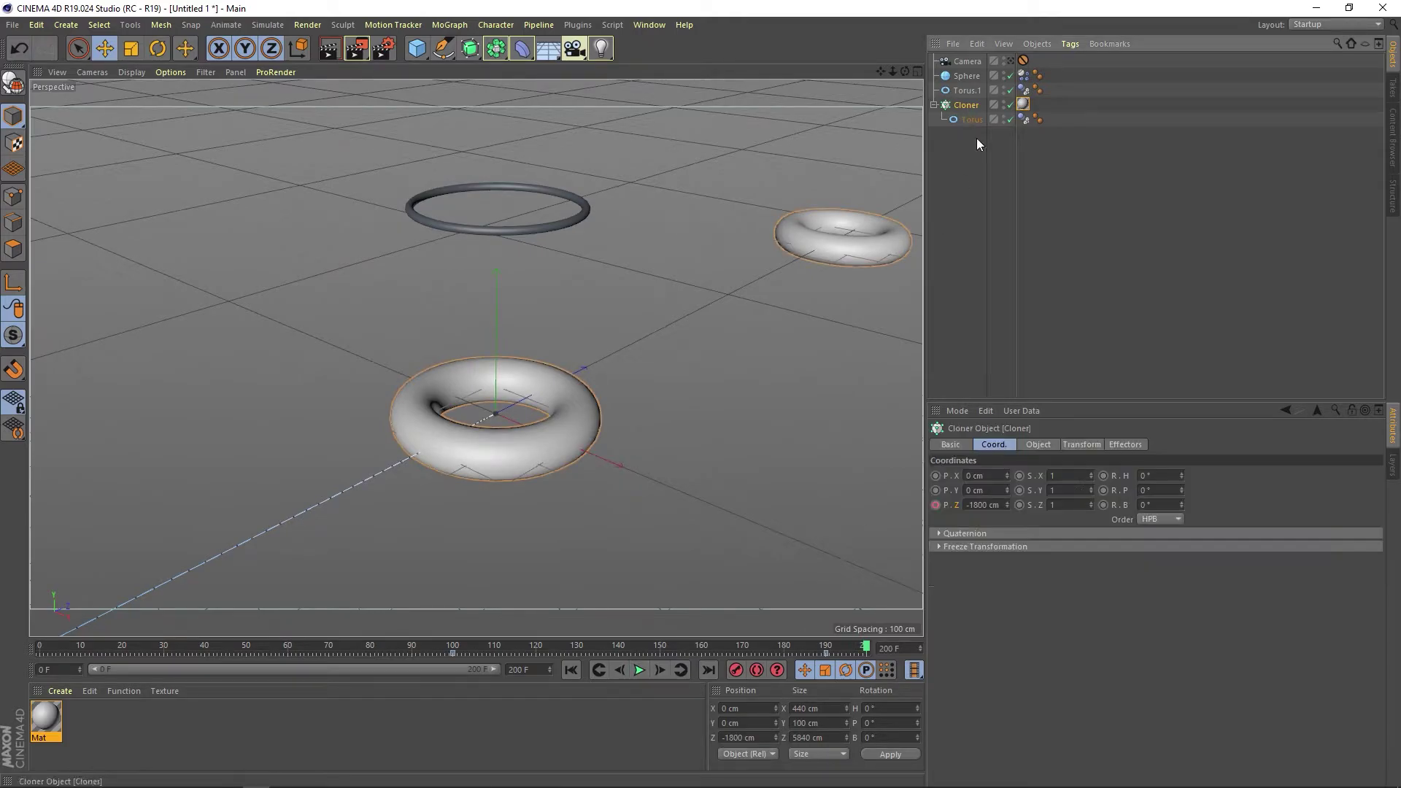
pyautogui.click(1023, 121)
pyautogui.click(1032, 444)
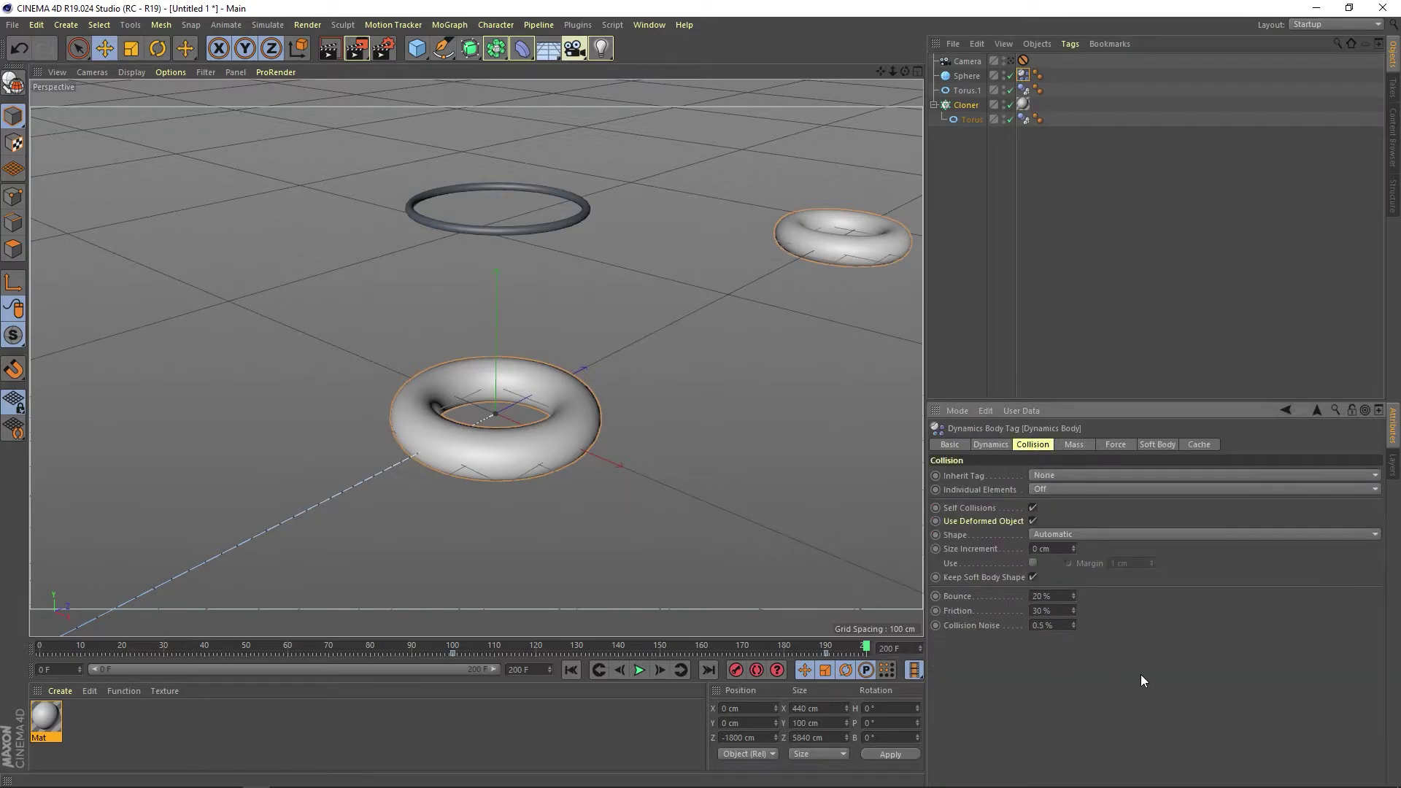
pyautogui.click(639, 670)
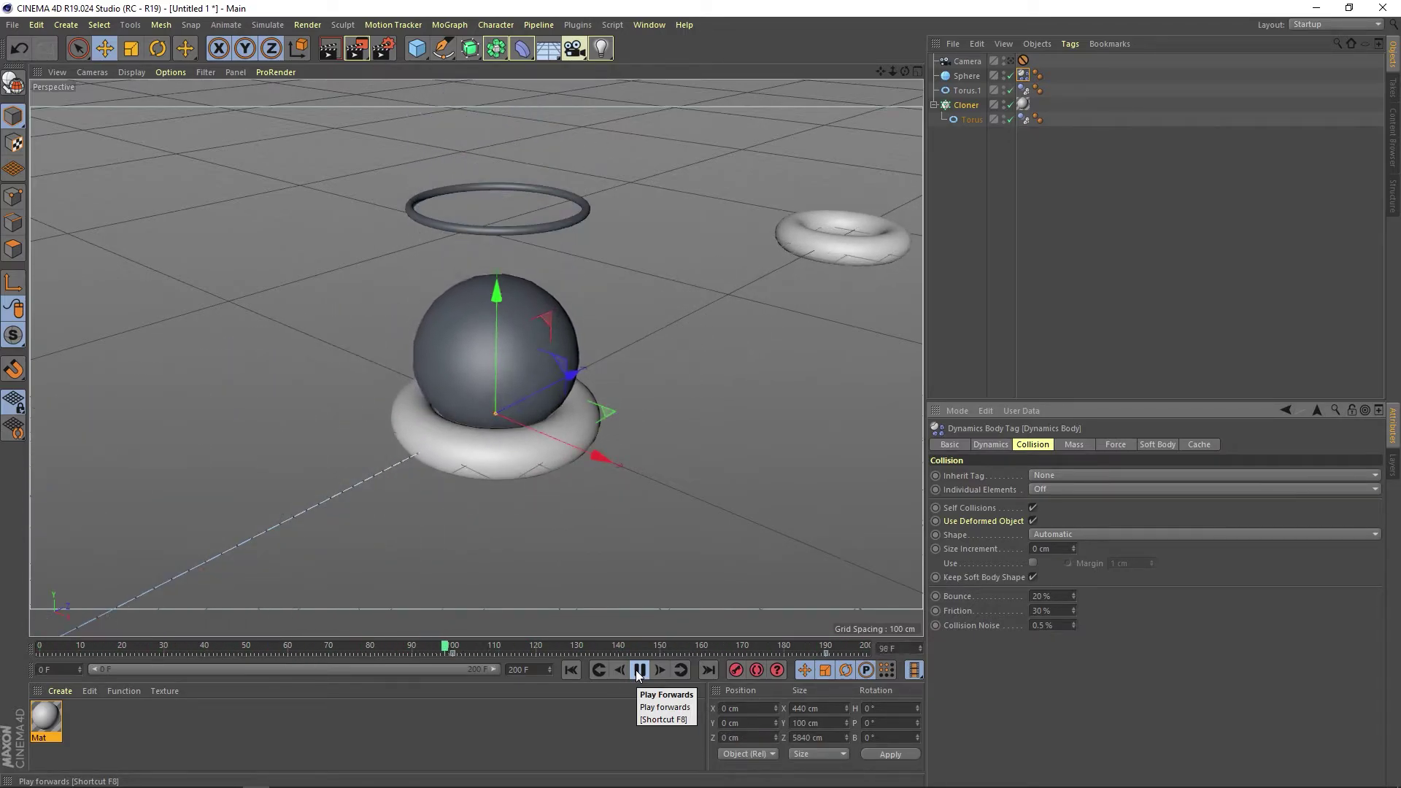
pyautogui.click(637, 675)
# Move the Cloner's first keyframe from frame 100 to 80 and replay from frame 0
pyautogui.click(448, 652)
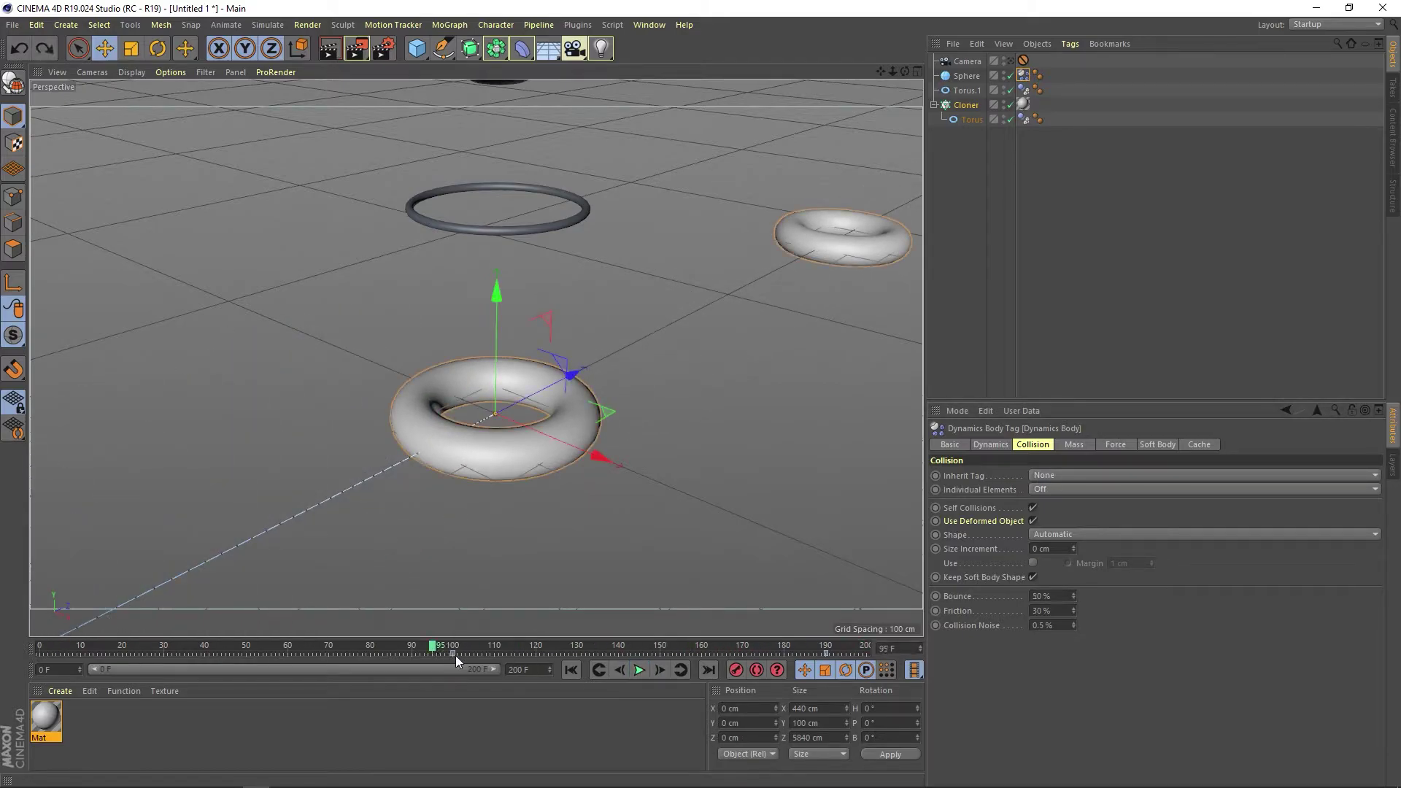
pyautogui.moveTo(454, 654); pyautogui.dragTo(370, 655)
pyautogui.press('F8')
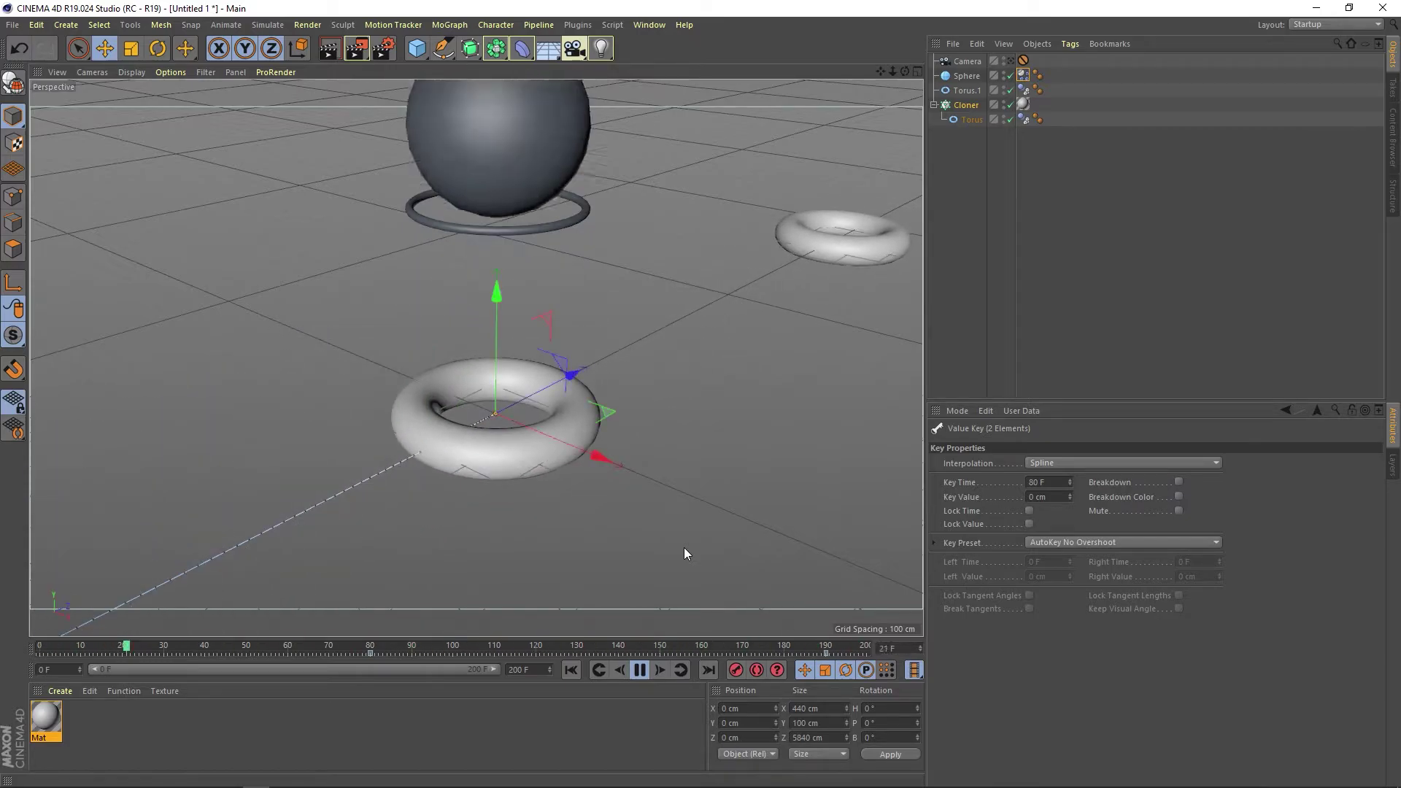
pyautogui.click(640, 670)
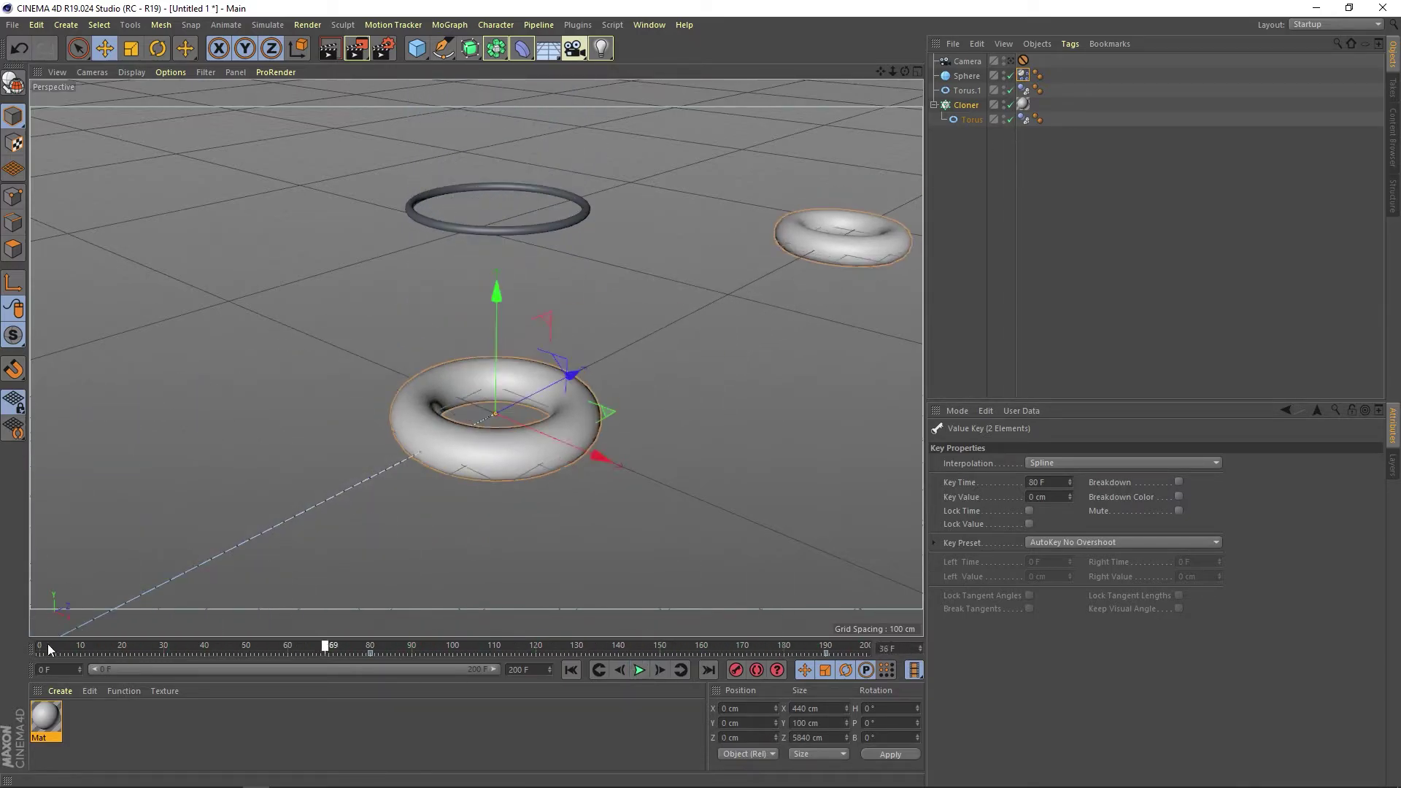
pyautogui.click(49, 648)
pyautogui.click(470, 48)
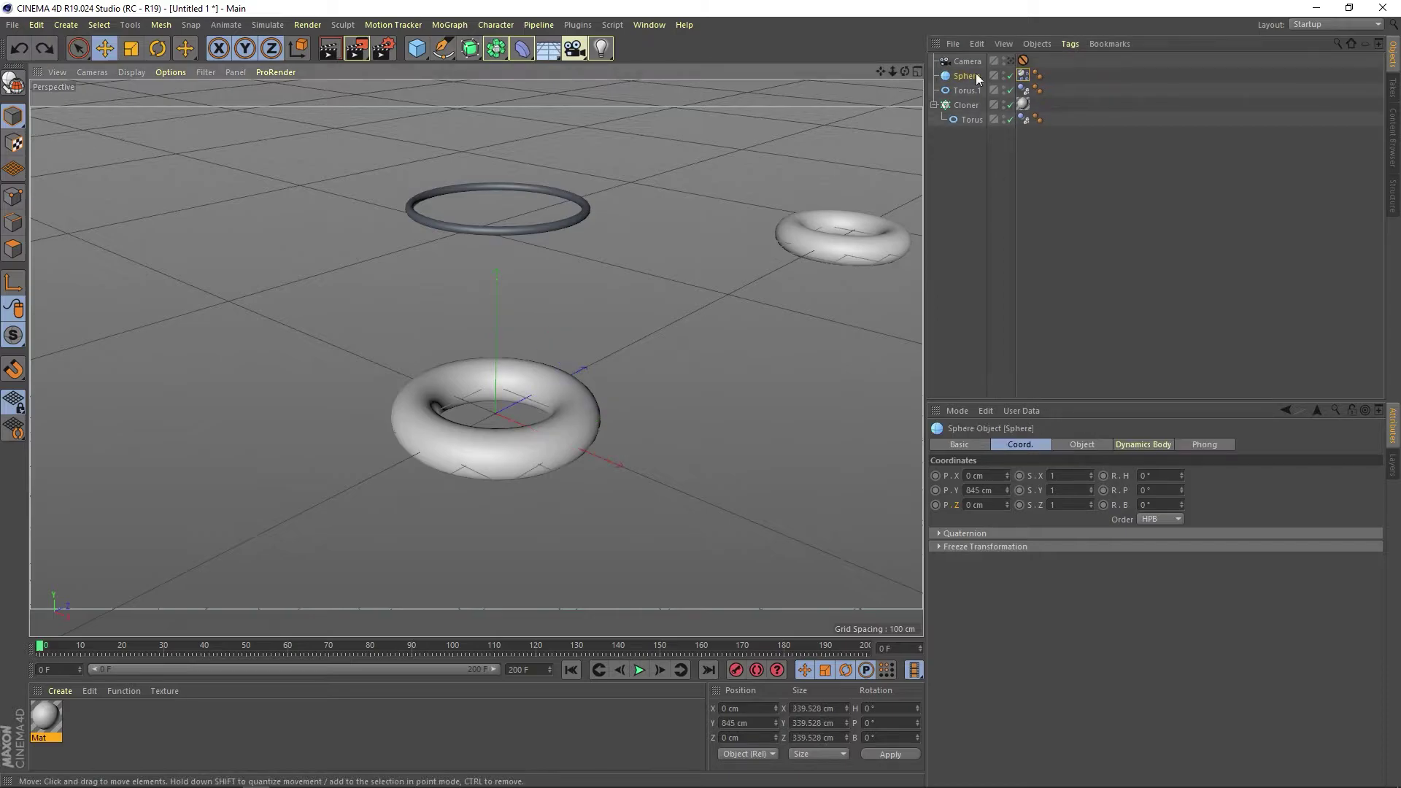
pyautogui.moveTo(970, 89); pyautogui.dragTo(970, 63)
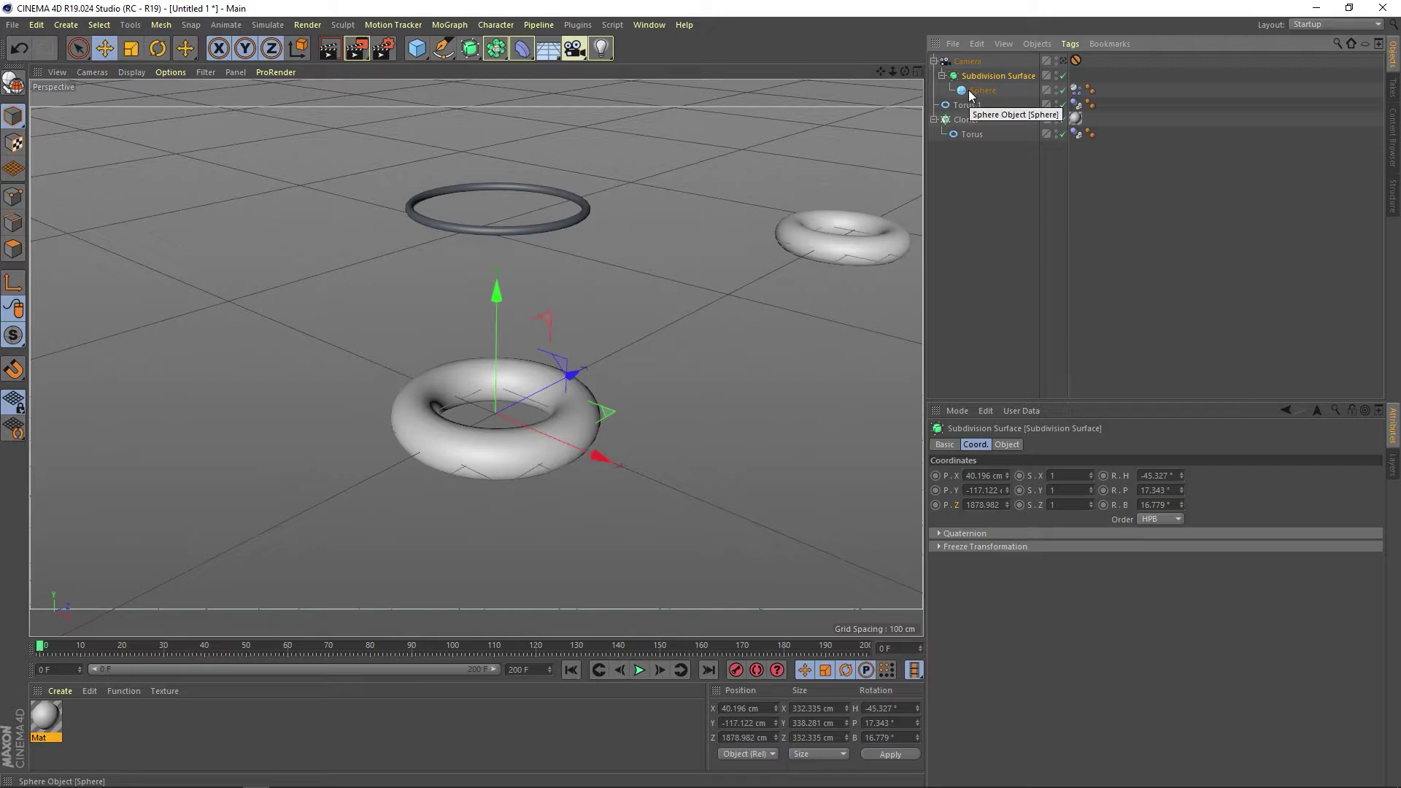
pyautogui.click(969, 90)
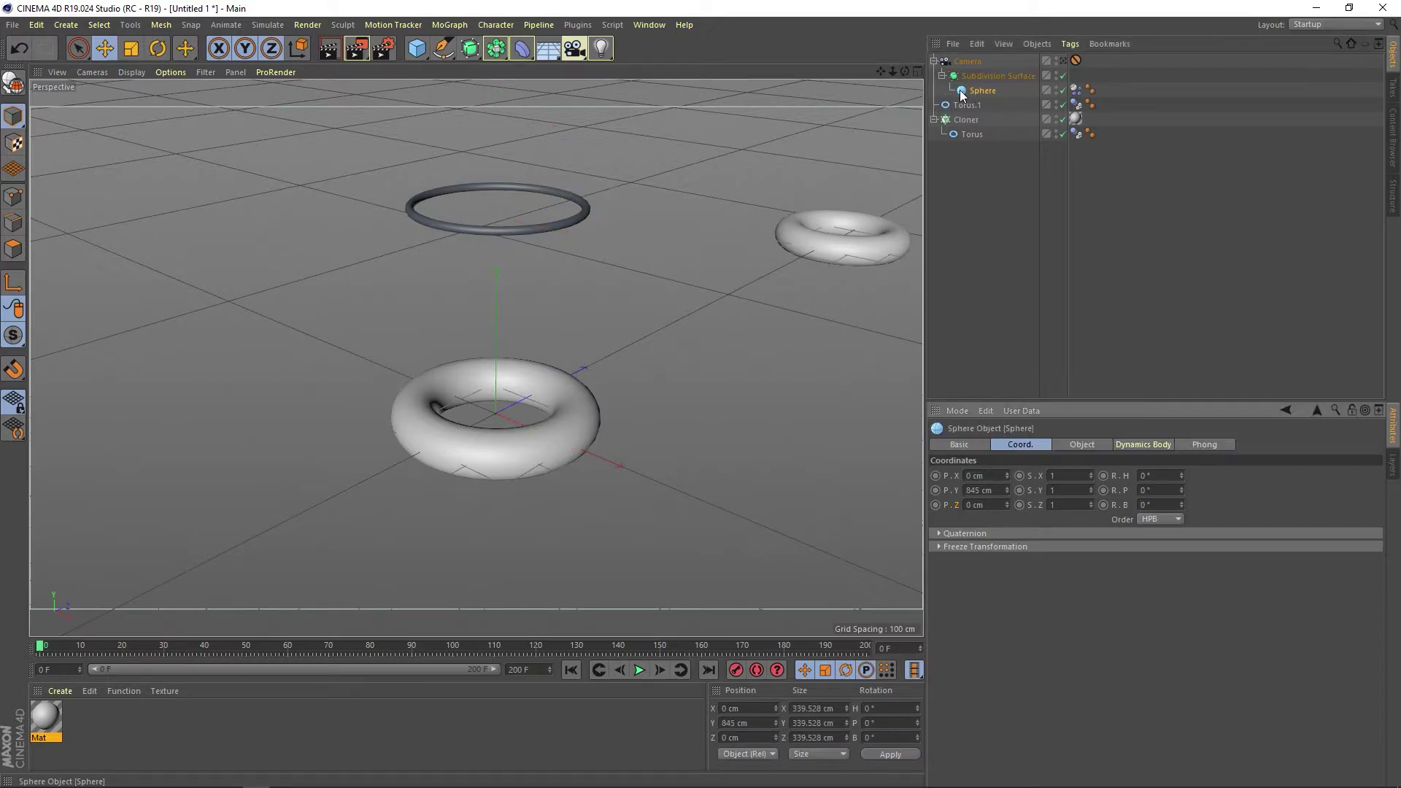
pyautogui.click(977, 90)
pyautogui.click(639, 670)
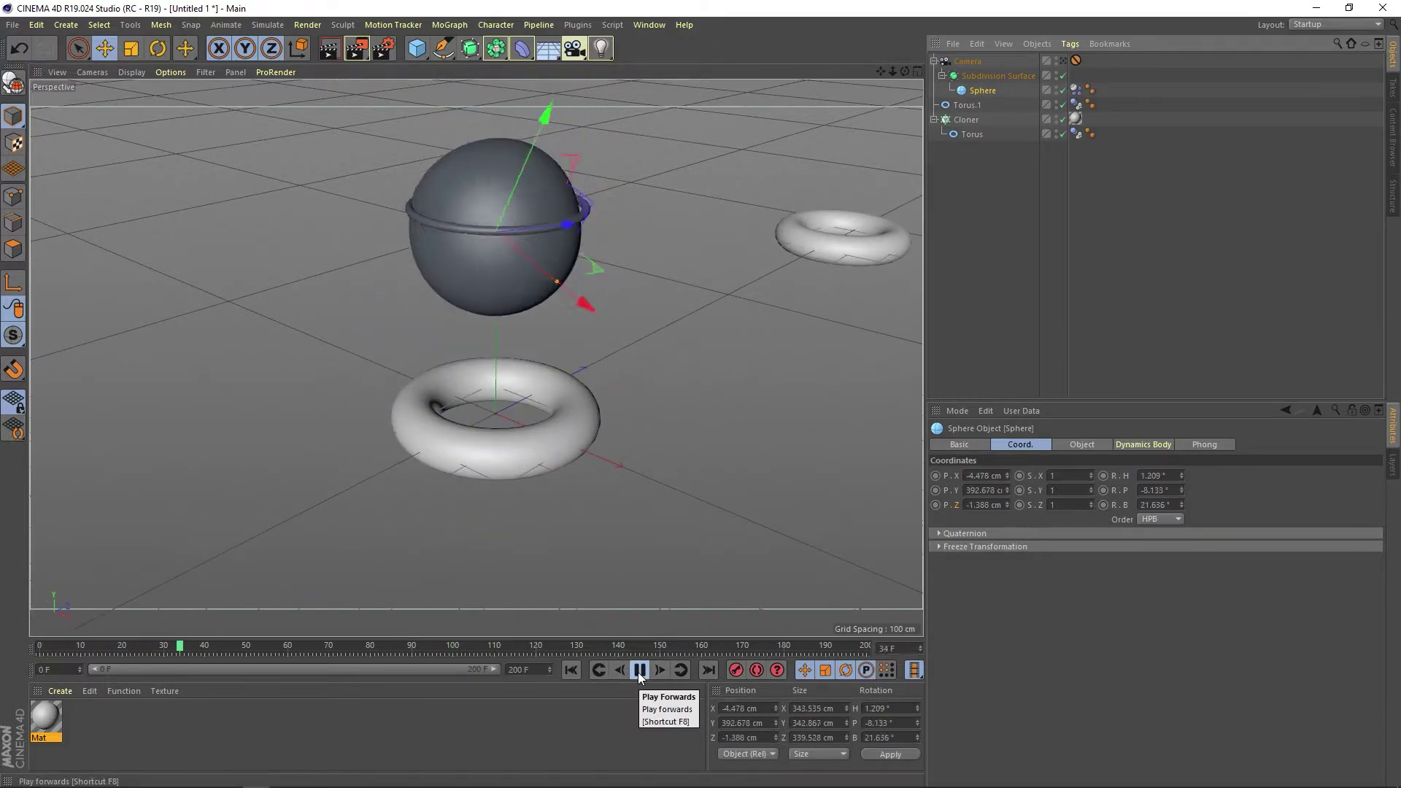
pyautogui.click(639, 670)
pyautogui.click(1136, 205)
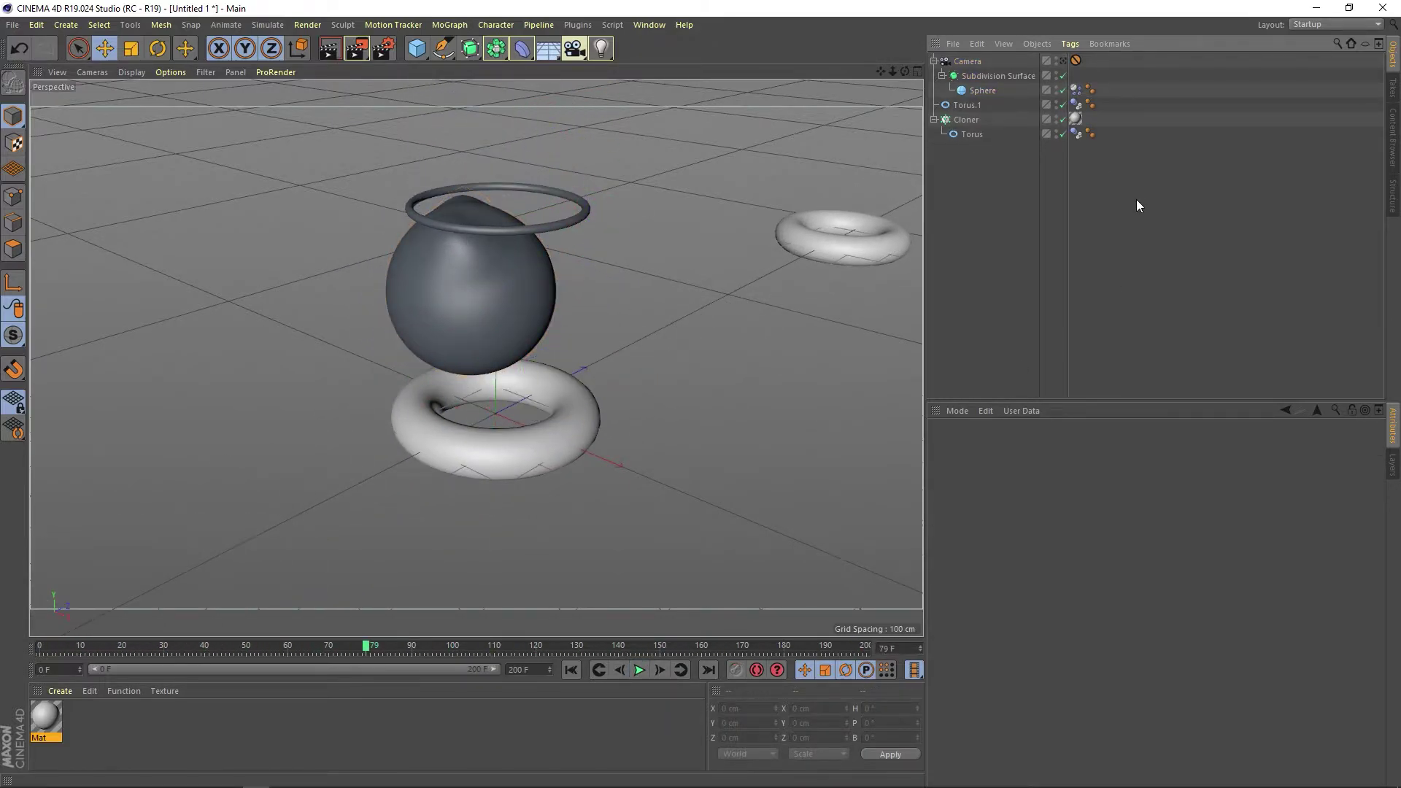
pyautogui.click(1063, 90)
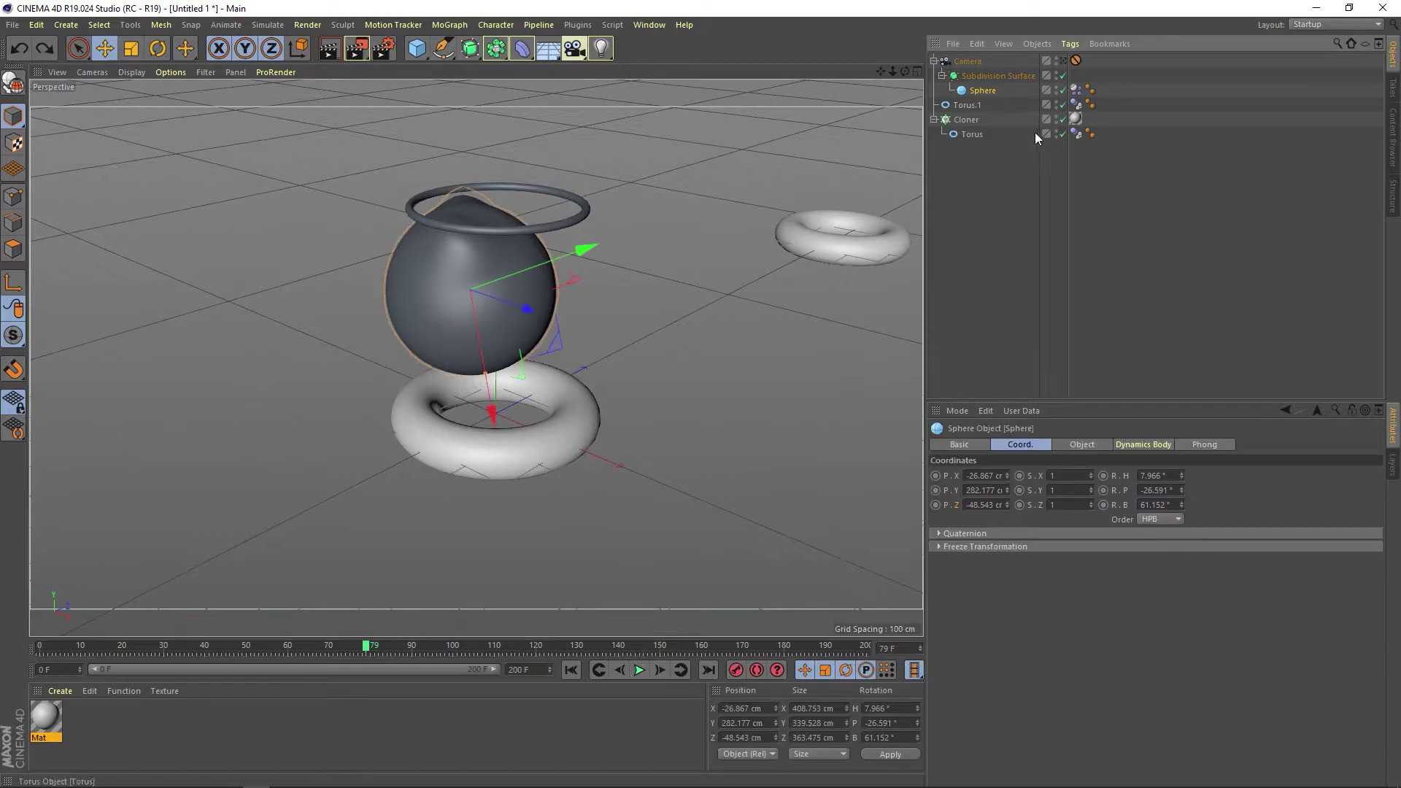
pyautogui.click(1091, 90)
pyautogui.hotkey('ctrl', 'z')
pyautogui.hotkey('ctrl', 'z')
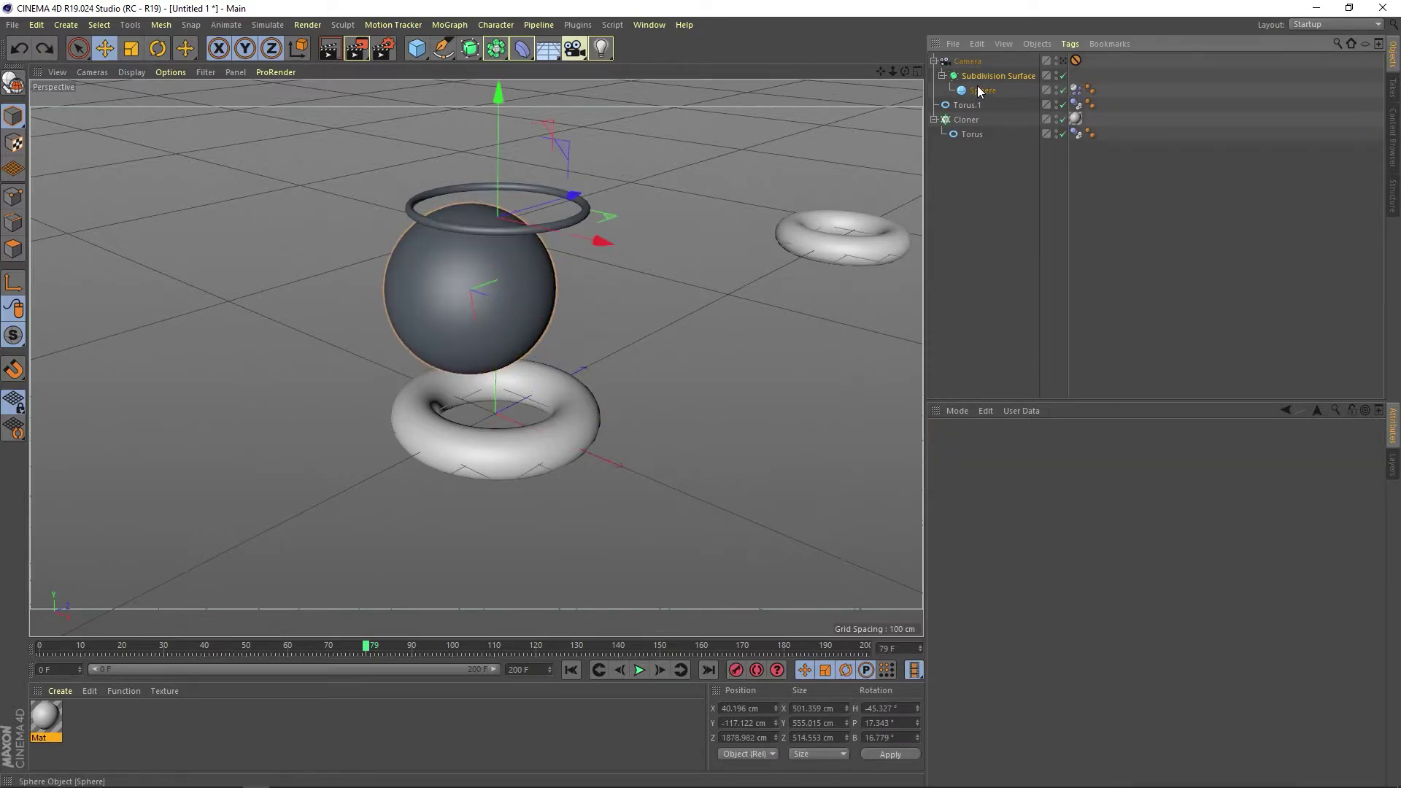
pyautogui.hotkey('ctrl', 'z')
pyautogui.hotkey('ctrl', 'z')
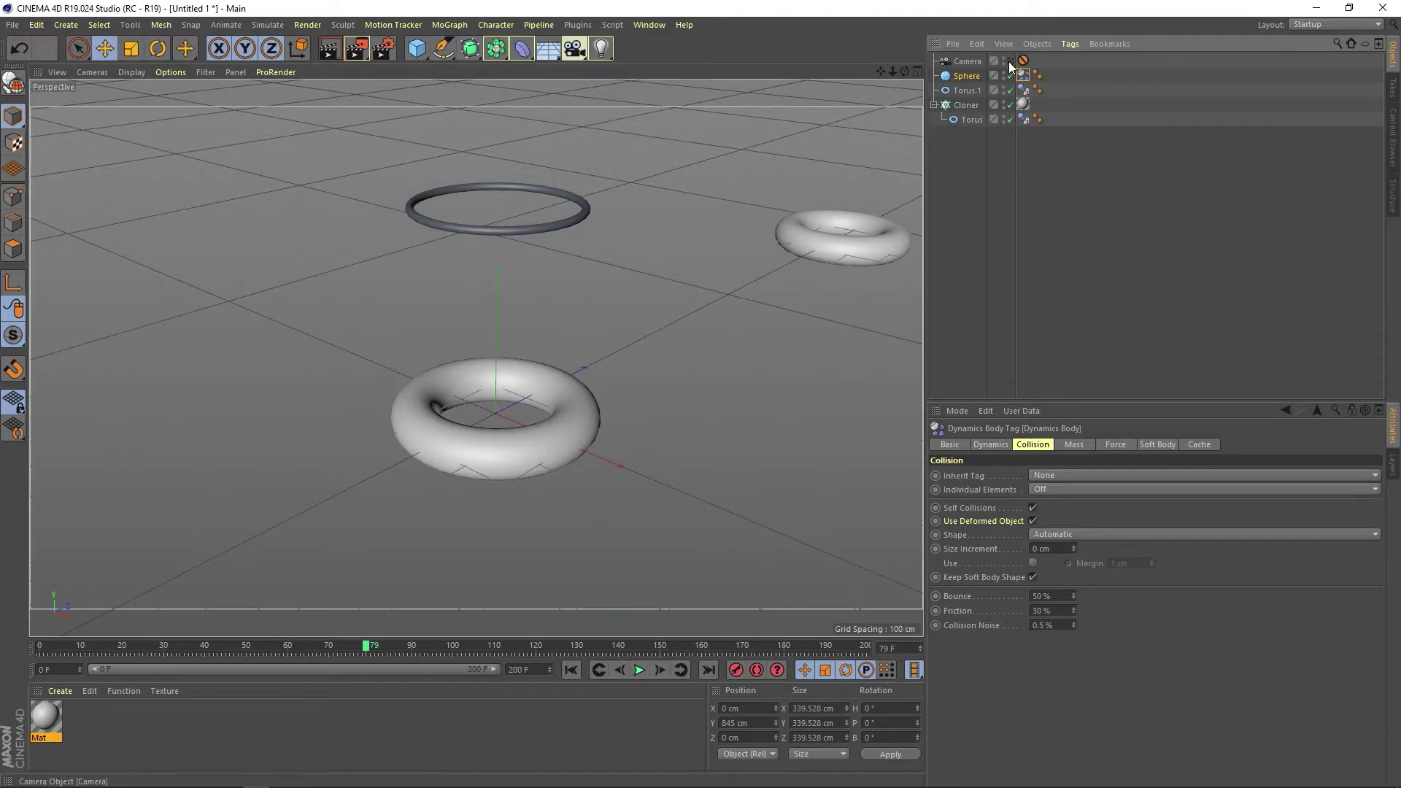
# Add a cube below the tori and stretch it along X into a slab in Front view
pyautogui.moveTo(893, 70); pyautogui.dragTo(584, 159)
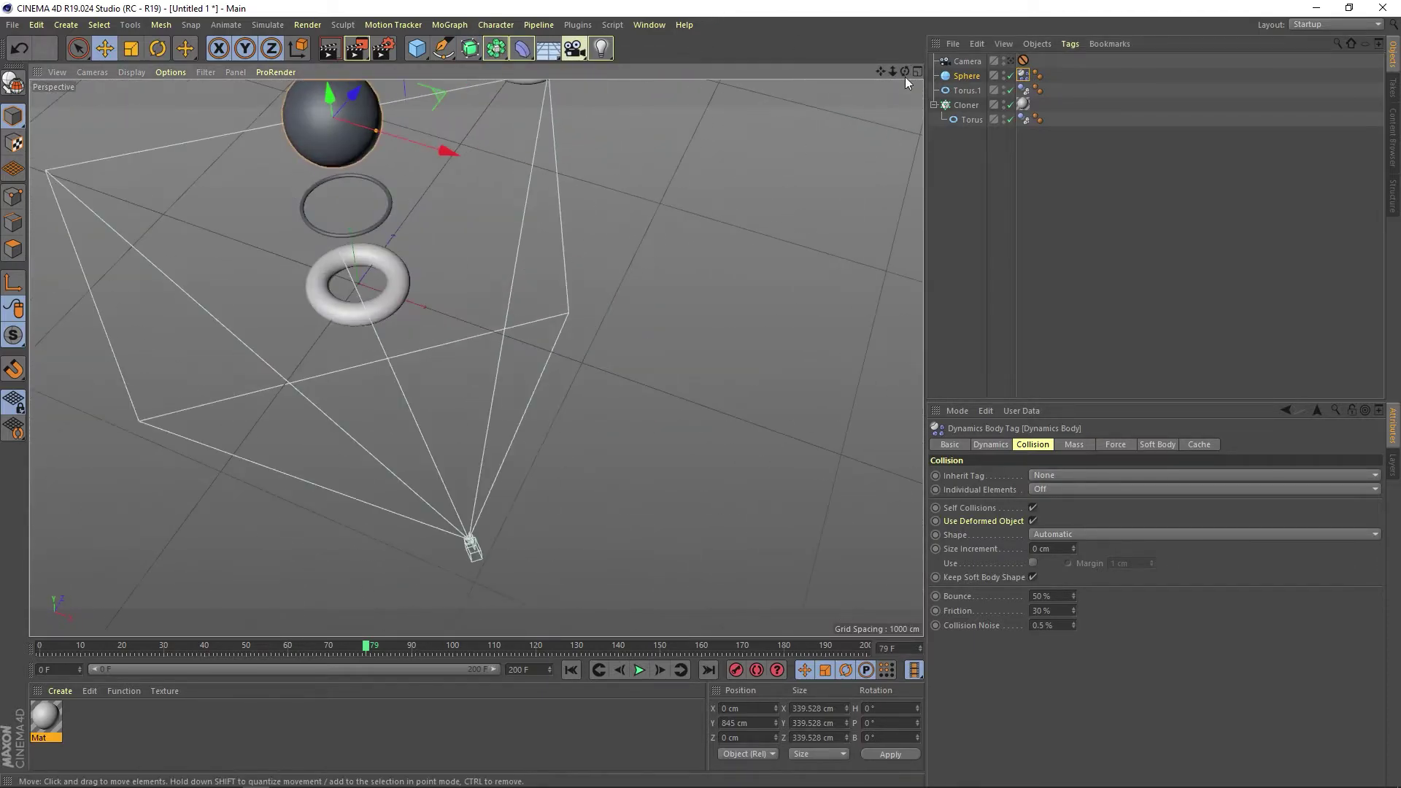
pyautogui.moveTo(905, 76)
pyautogui.mouseDown()
pyautogui.moveTo(879, 73)
pyautogui.moveTo(880, 154)
pyautogui.mouseUp()
pyautogui.click(417, 48)
pyautogui.moveTo(378, 343); pyautogui.dragTo(378, 374)
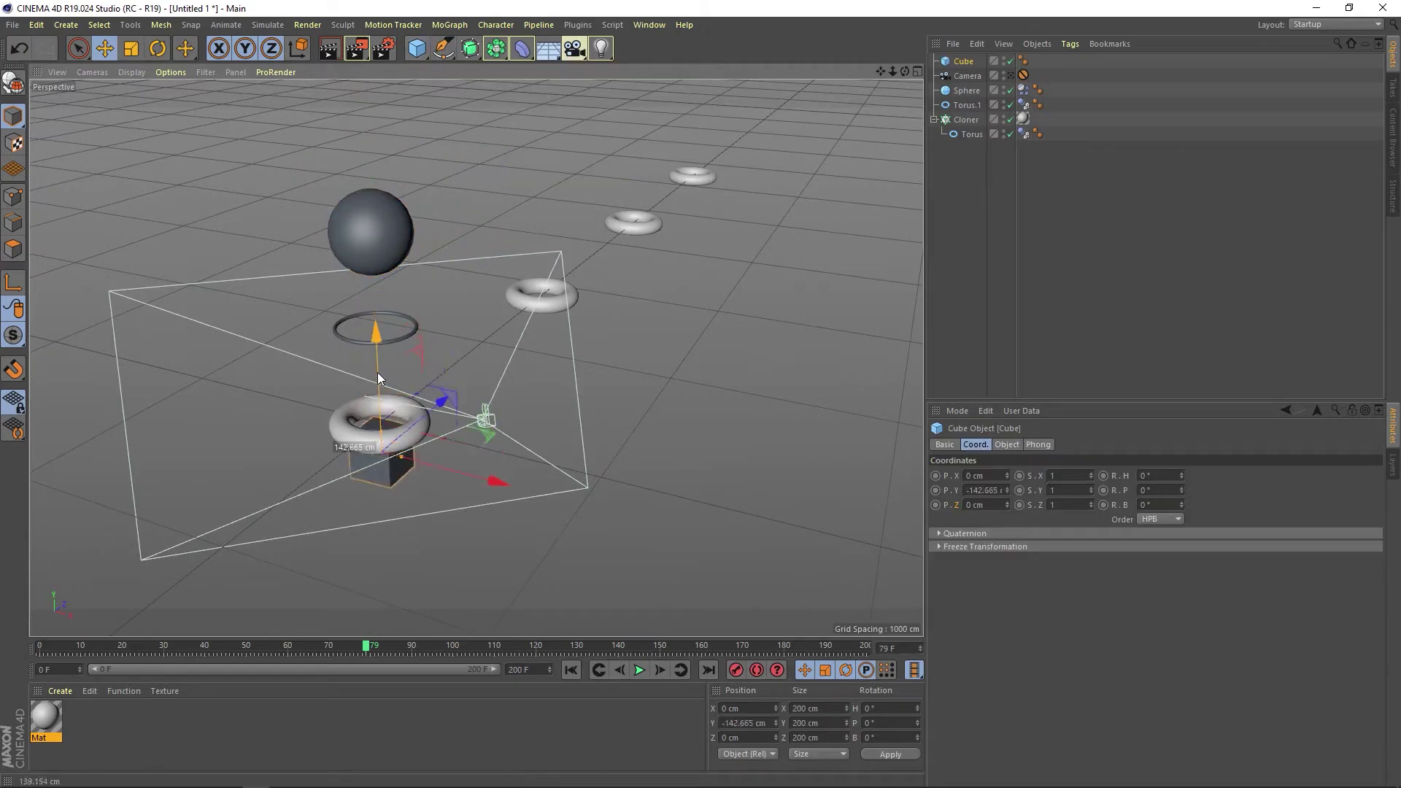
pyautogui.middleClick(730, 258)
pyautogui.middleClick(530, 444)
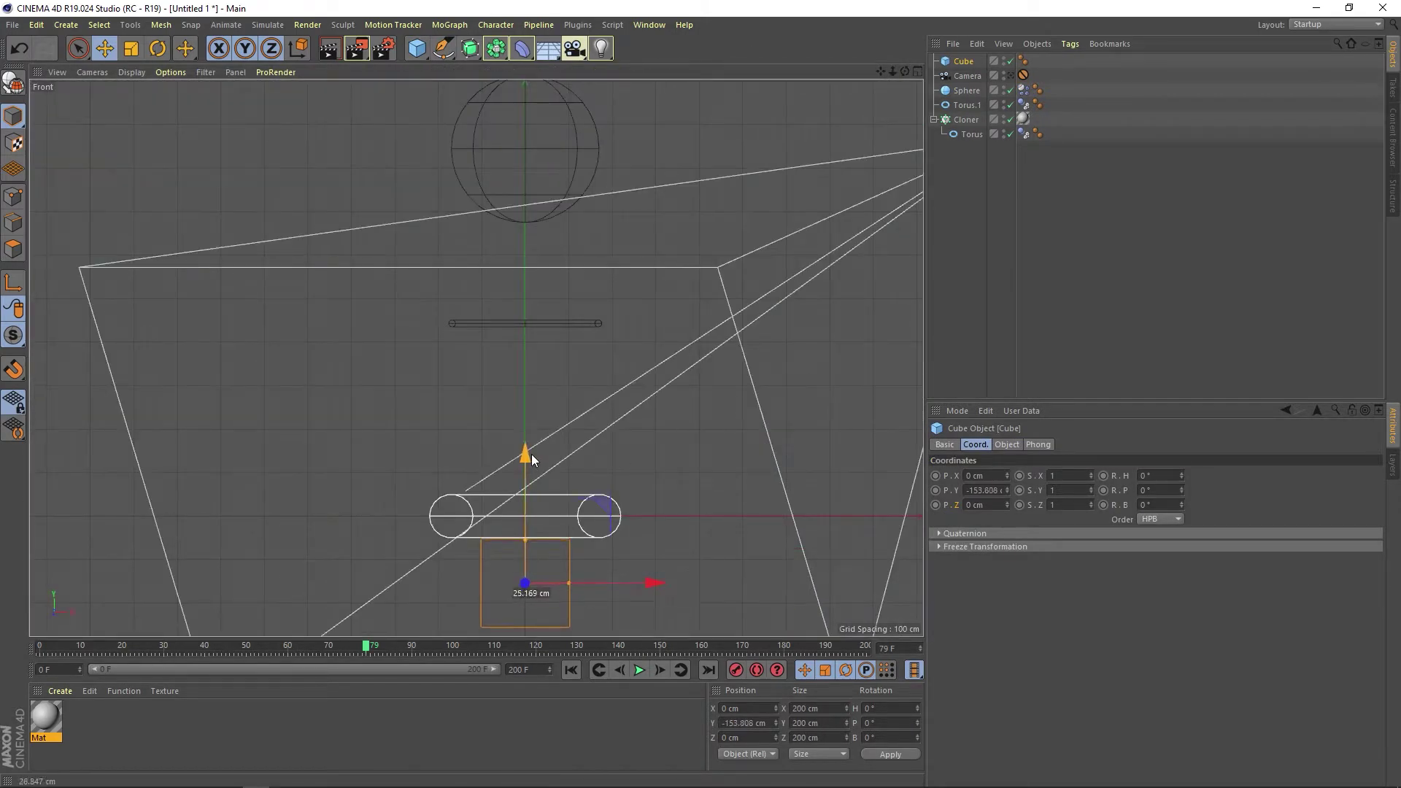
pyautogui.scroll(-3, 461, 404)
pyautogui.moveTo(532, 454)
pyautogui.mouseDown()
pyautogui.moveTo(532, 474)
pyautogui.moveTo(549, 457)
pyautogui.mouseUp()
pyautogui.scroll(3, 461, 404)
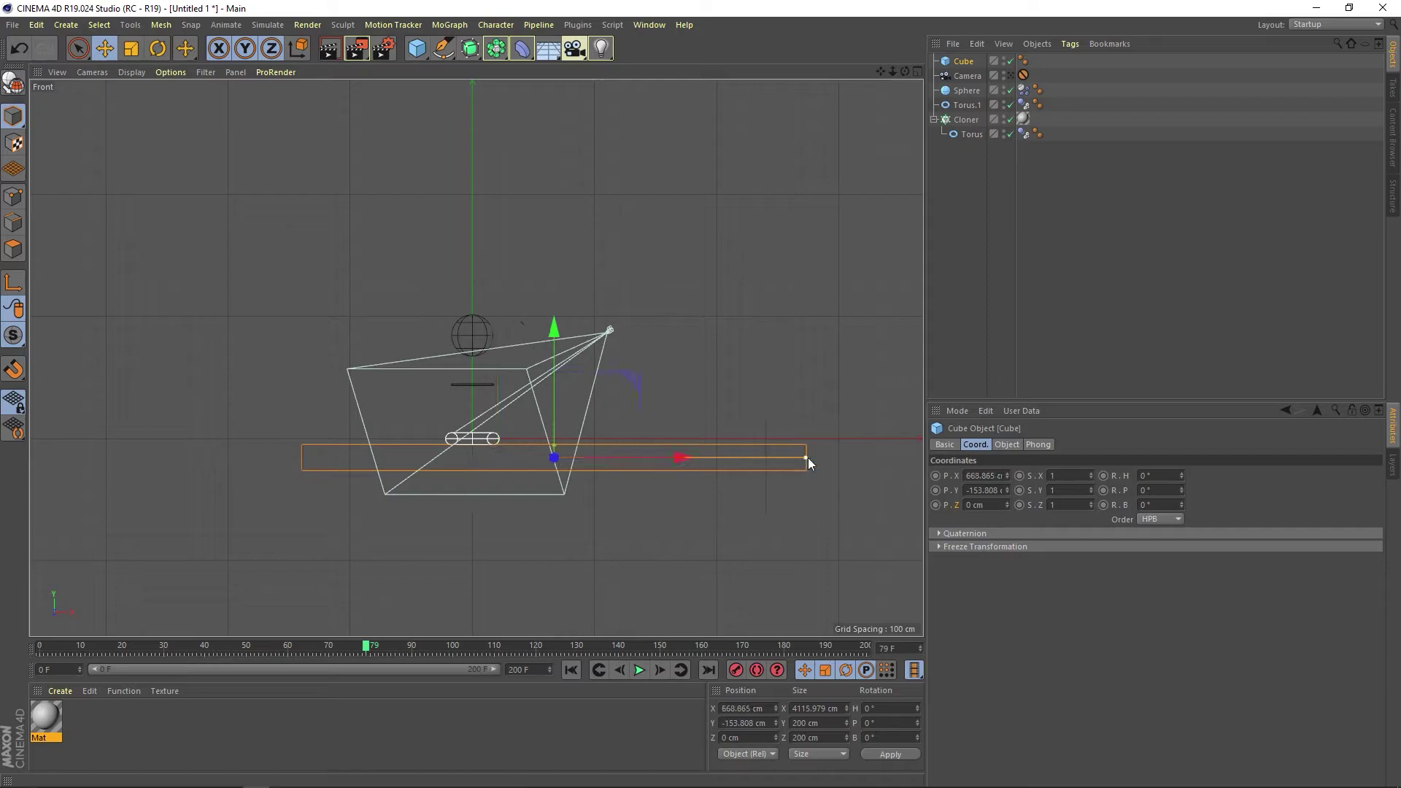
pyautogui.moveTo(726, 458); pyautogui.dragTo(842, 458)
# Lengthen the slab along Z under all tori, then narrow it and shift it left
pyautogui.click(916, 72)
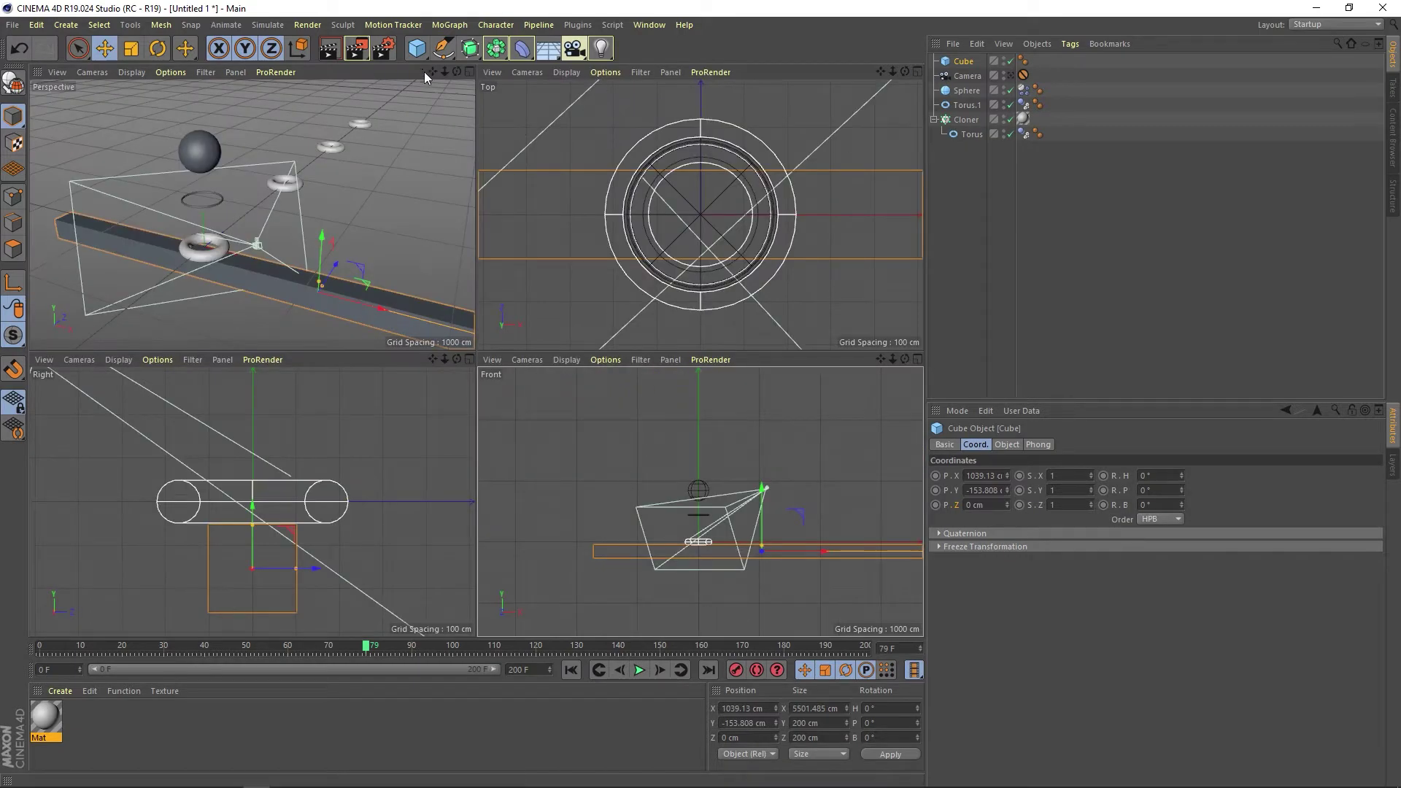
pyautogui.middleClick(457, 370)
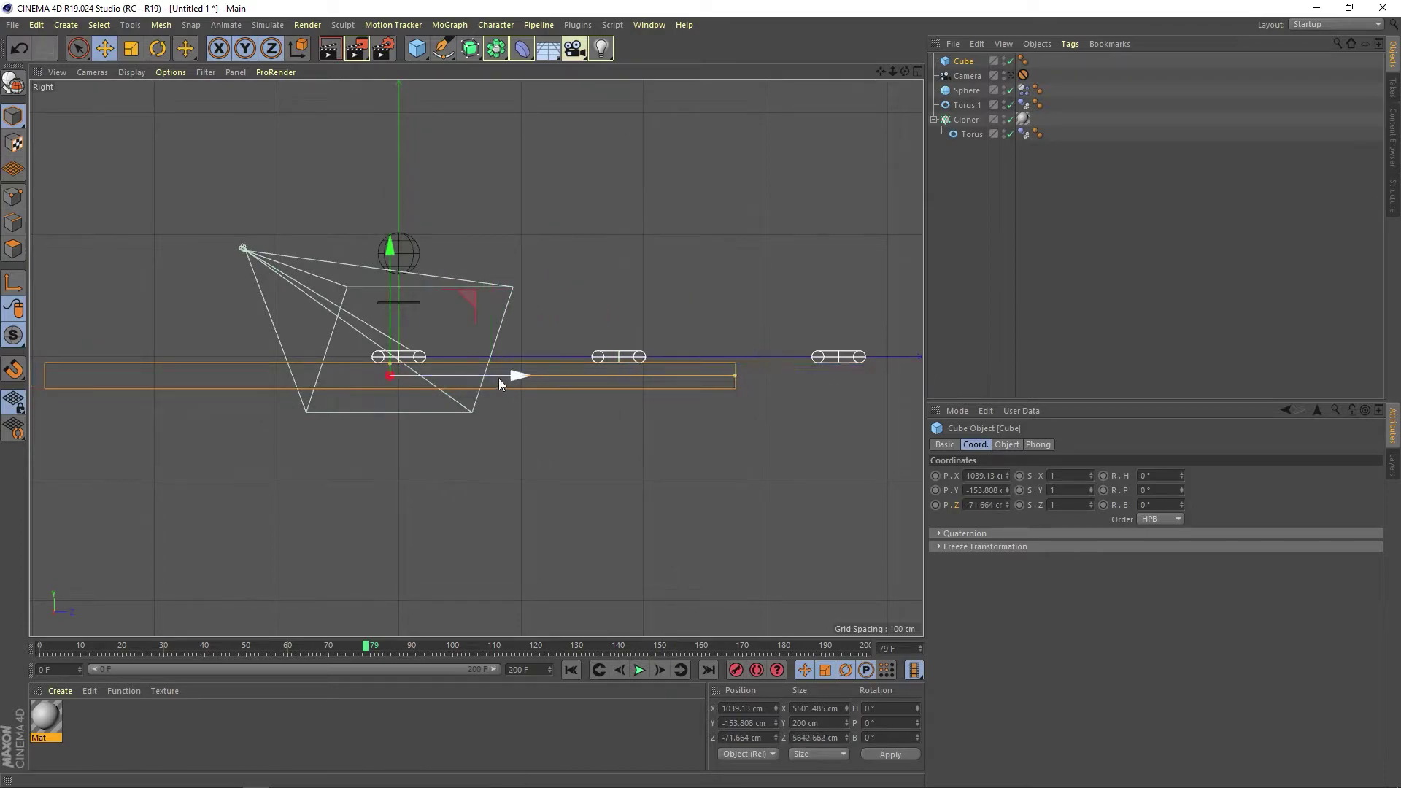
pyautogui.moveTo(499, 384); pyautogui.dragTo(707, 396)
pyautogui.scroll(-2, 707, 396)
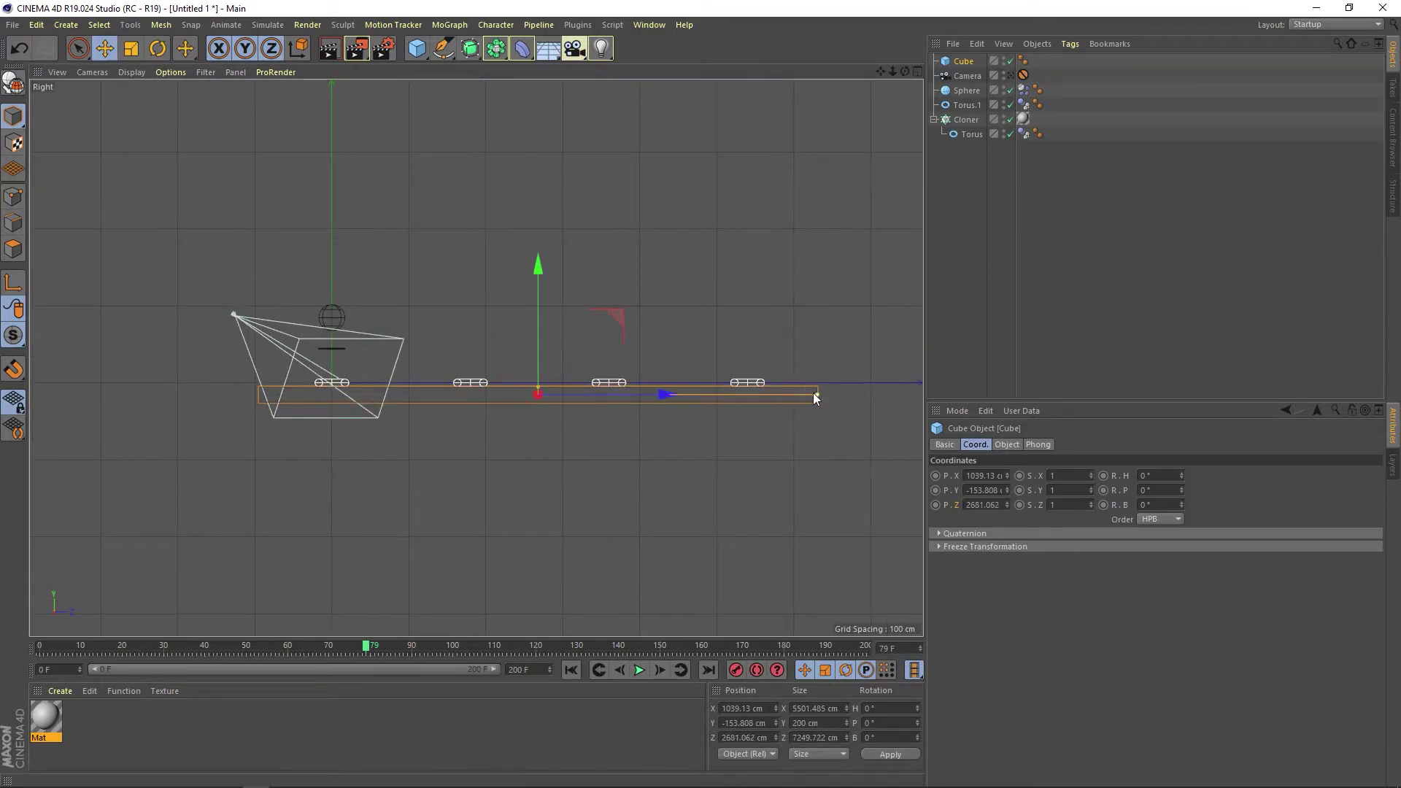
pyautogui.moveTo(823, 395); pyautogui.dragTo(836, 396)
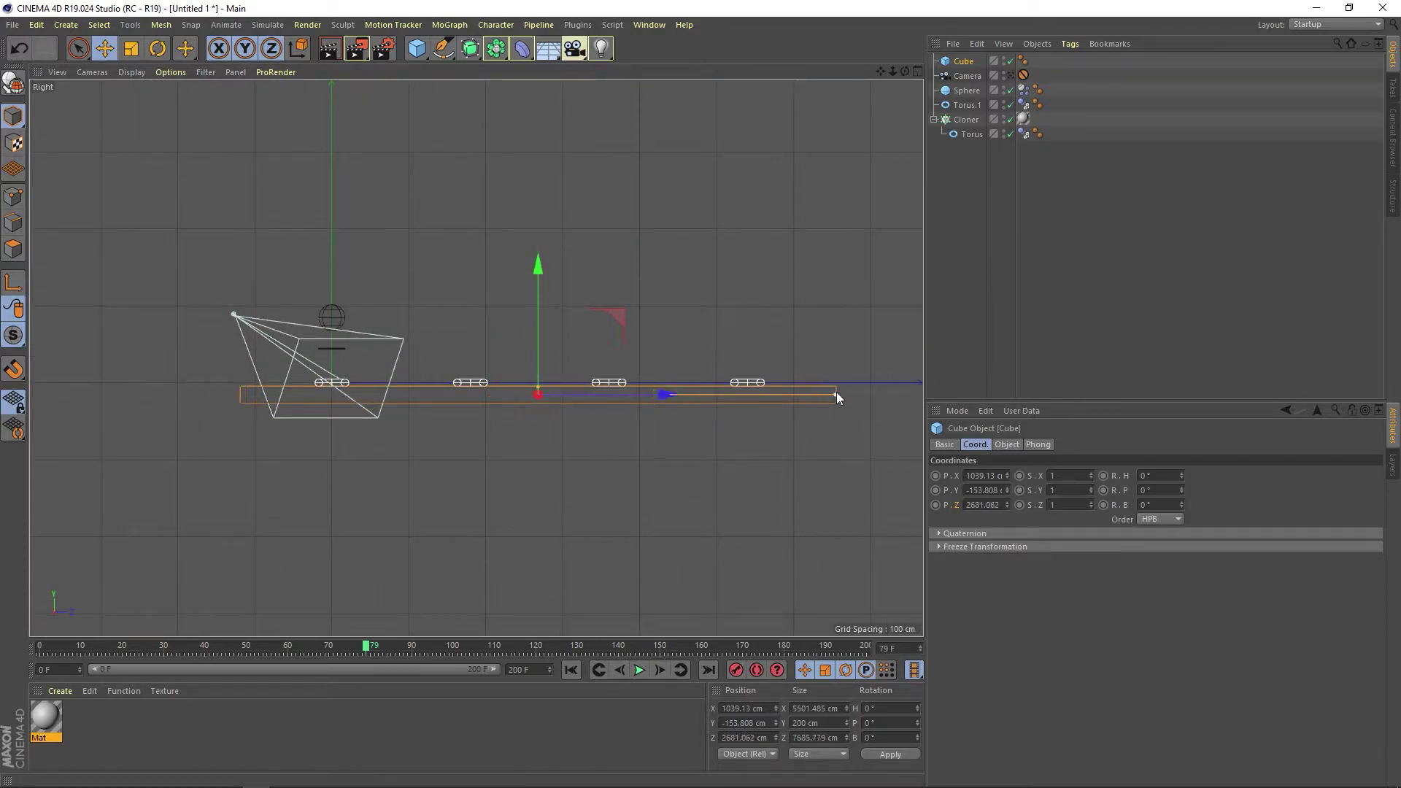
pyautogui.middleClick(667, 394)
pyautogui.middleClick(829, 441)
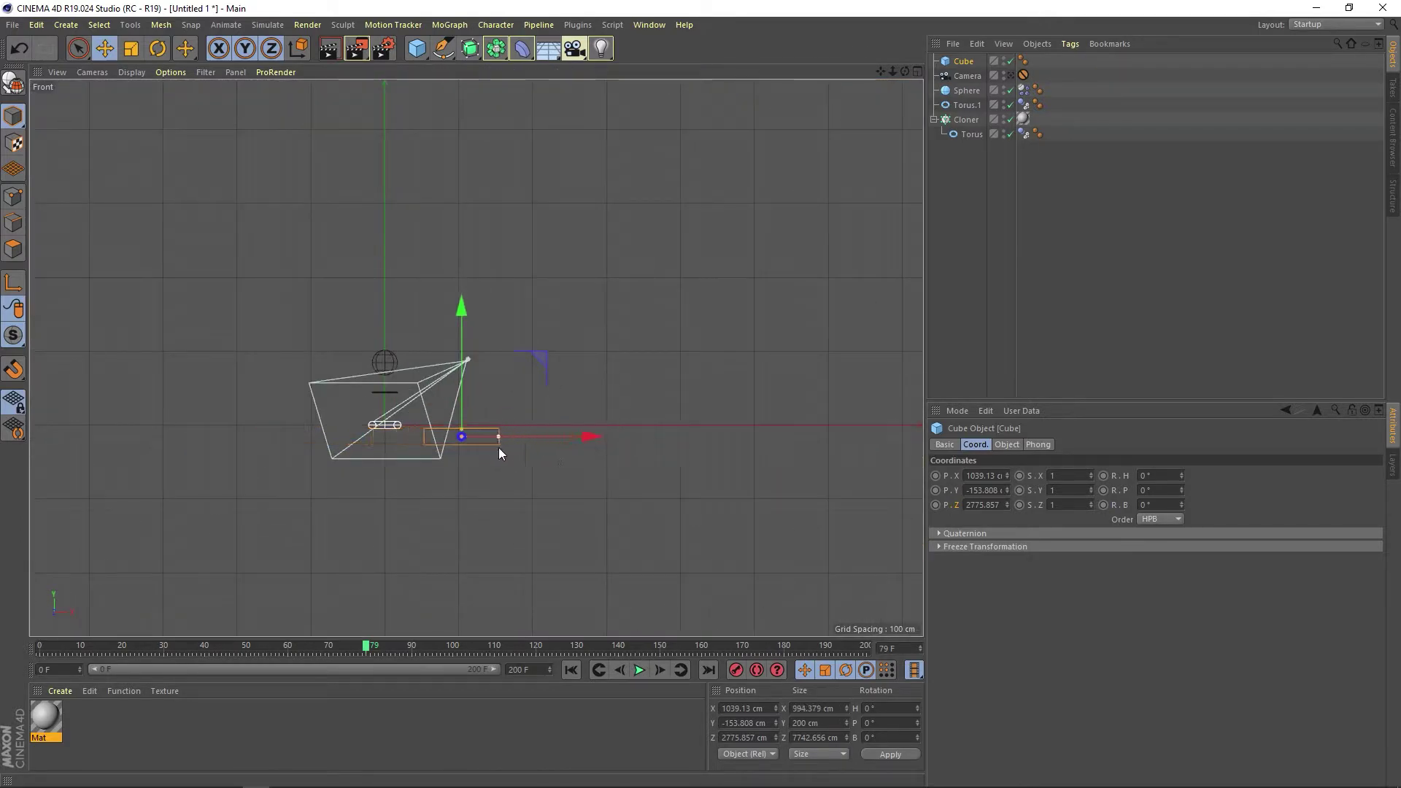
pyautogui.moveTo(499, 452); pyautogui.dragTo(421, 453)
# Back in Perspective, nudge the slab slightly left along X and view through the scene camera
pyautogui.middleClick(671, 192)
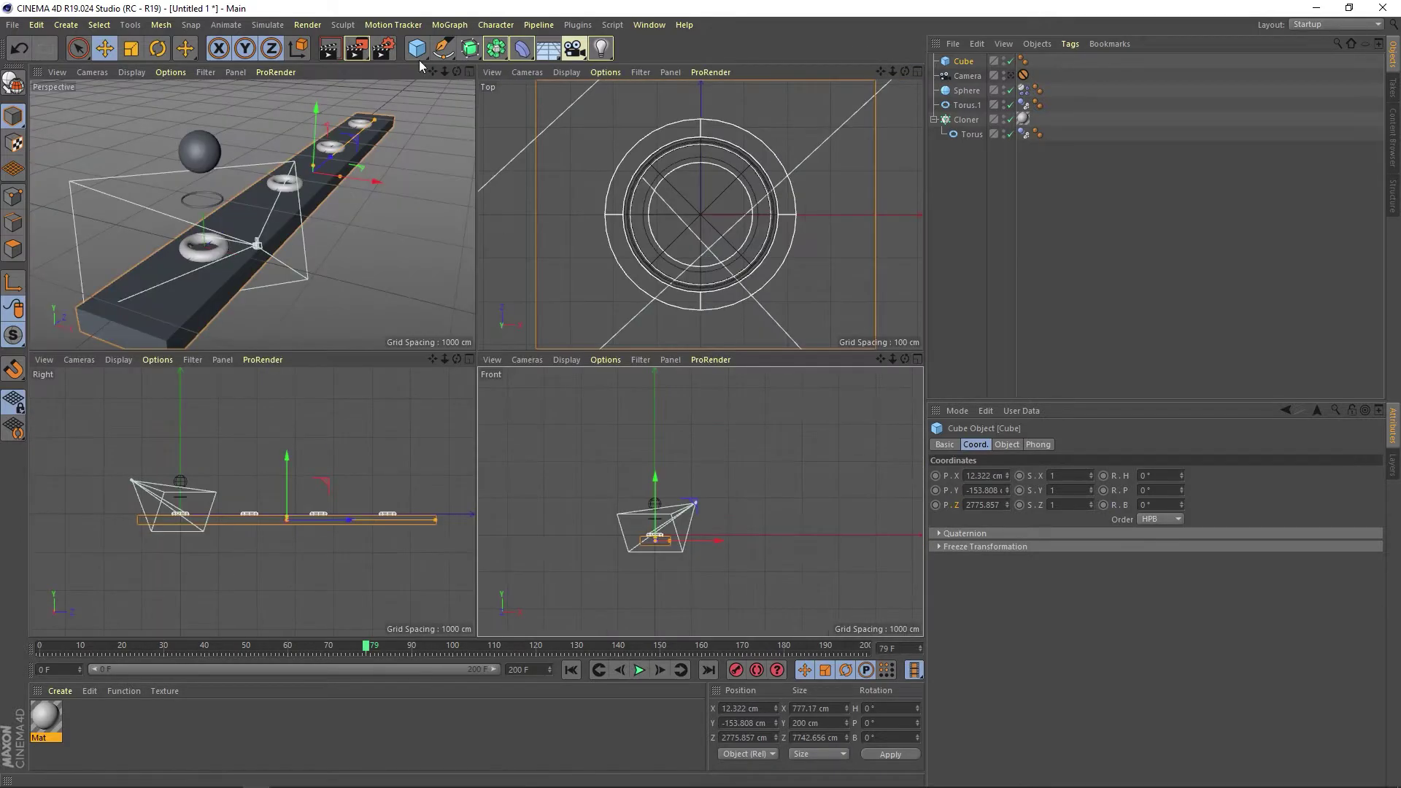
pyautogui.middleClick(467, 82)
pyautogui.click(572, 395)
pyautogui.click(641, 296)
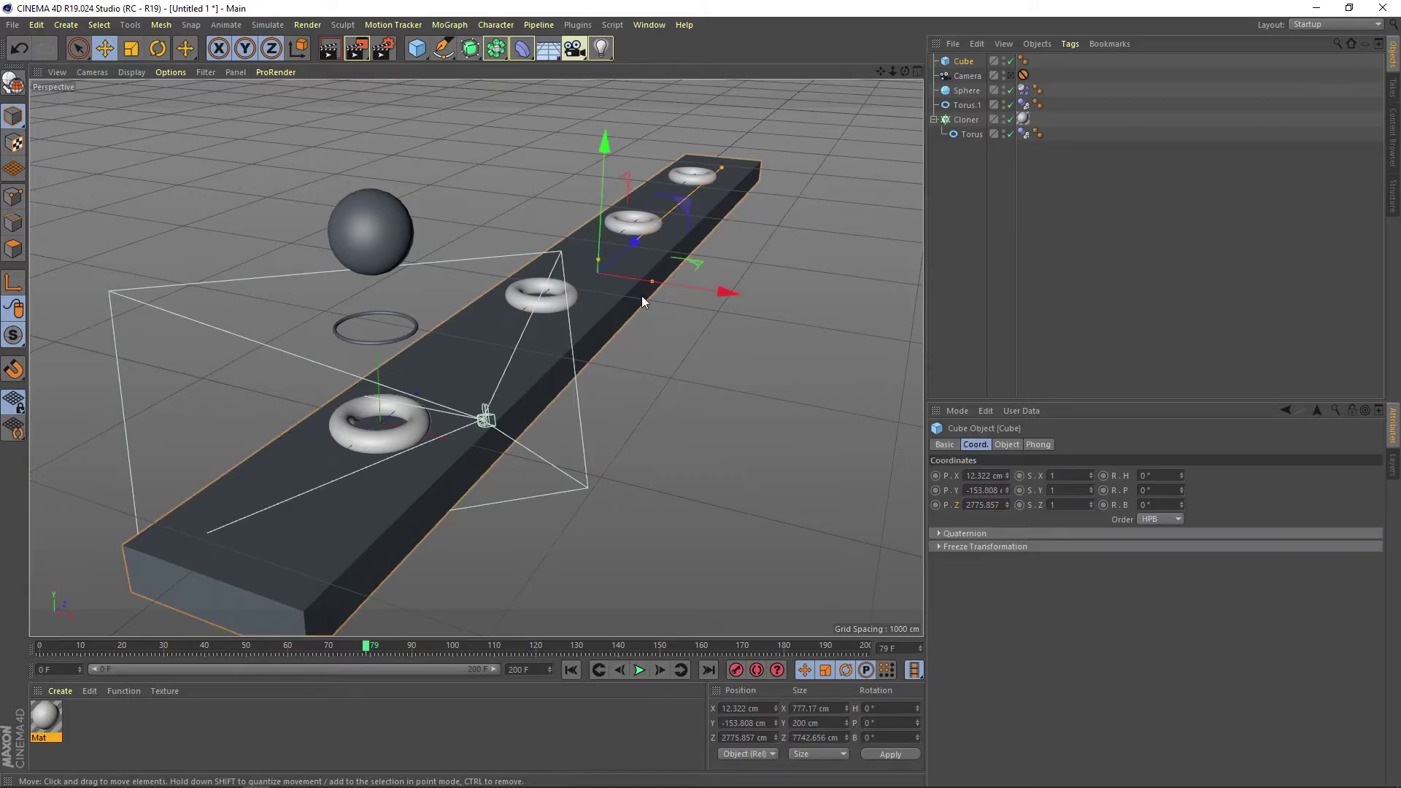
pyautogui.moveTo(689, 293); pyautogui.dragTo(653, 289)
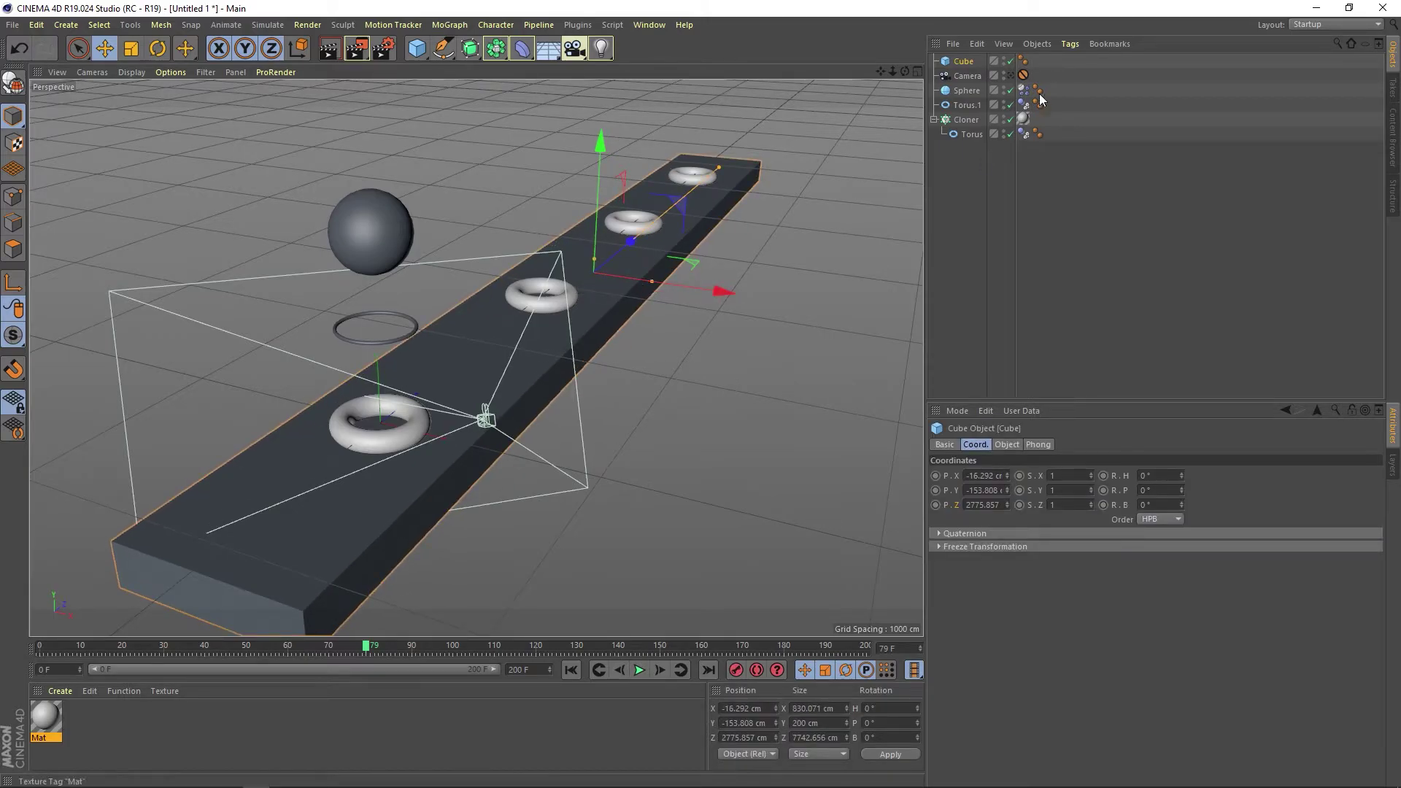
pyautogui.click(1010, 76)
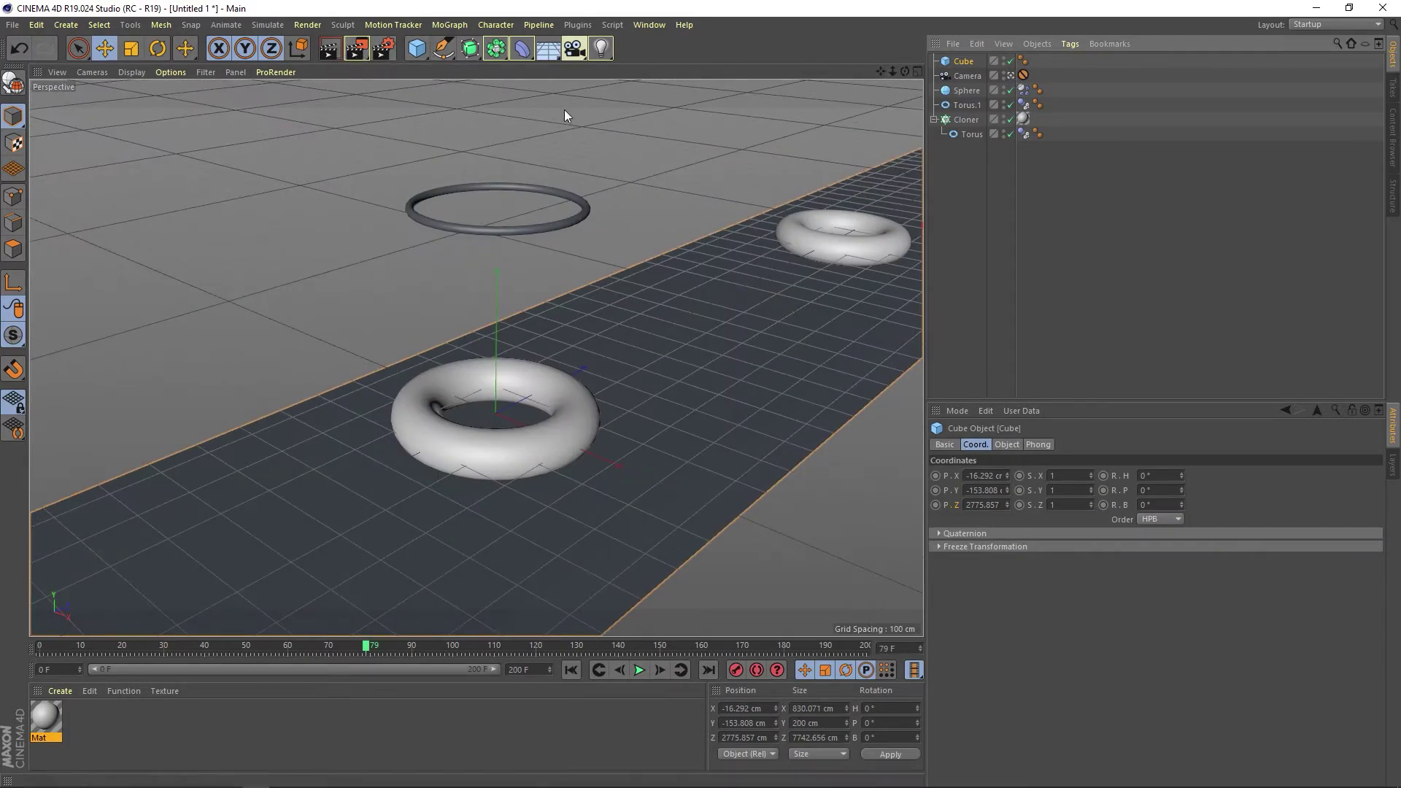
# Play the simulation, then enable Fillet on the slab cube with a 14 cm radius
pyautogui.press('F8')
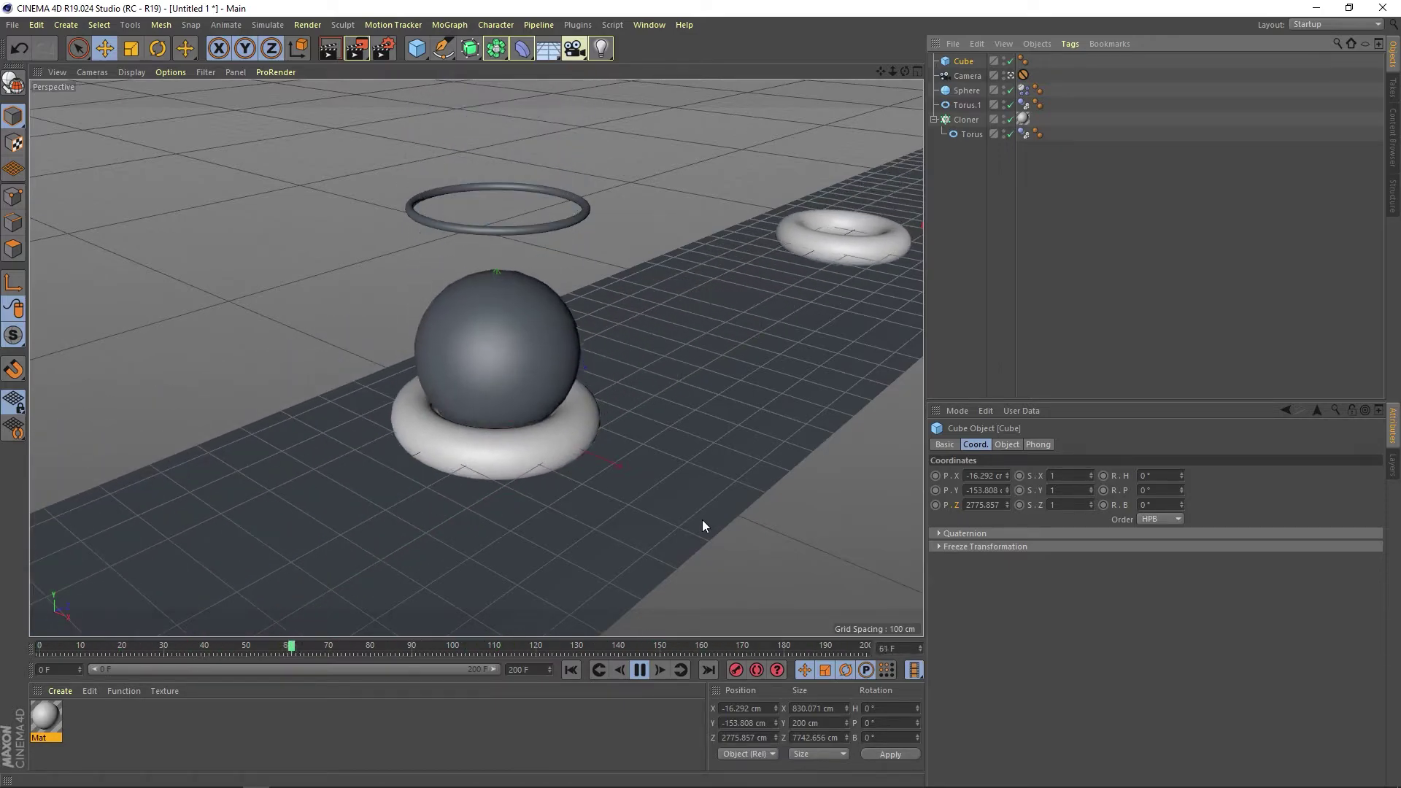
pyautogui.click(680, 670)
pyautogui.click(1007, 444)
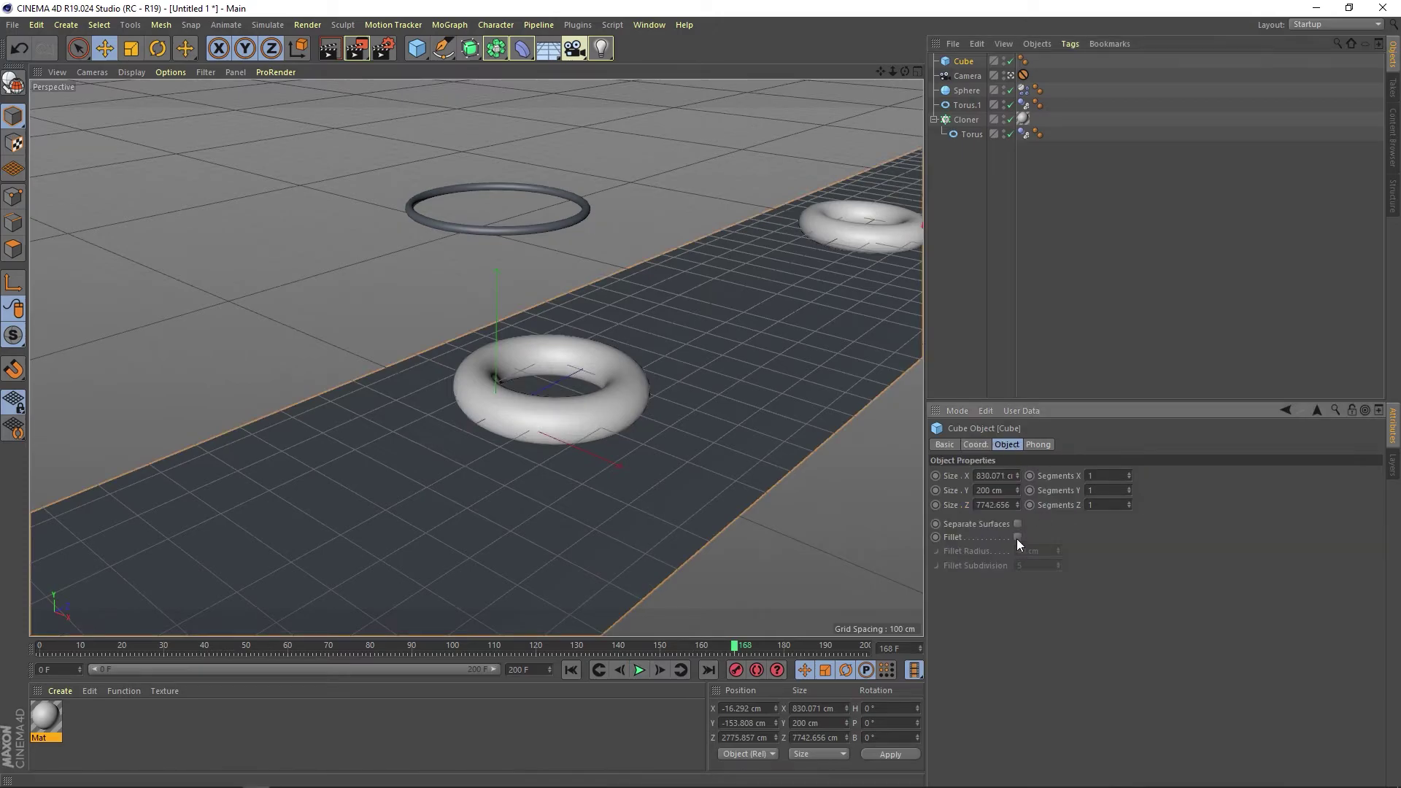
pyautogui.click(1017, 537)
pyautogui.moveTo(1057, 550); pyautogui.dragTo(1023, 488)
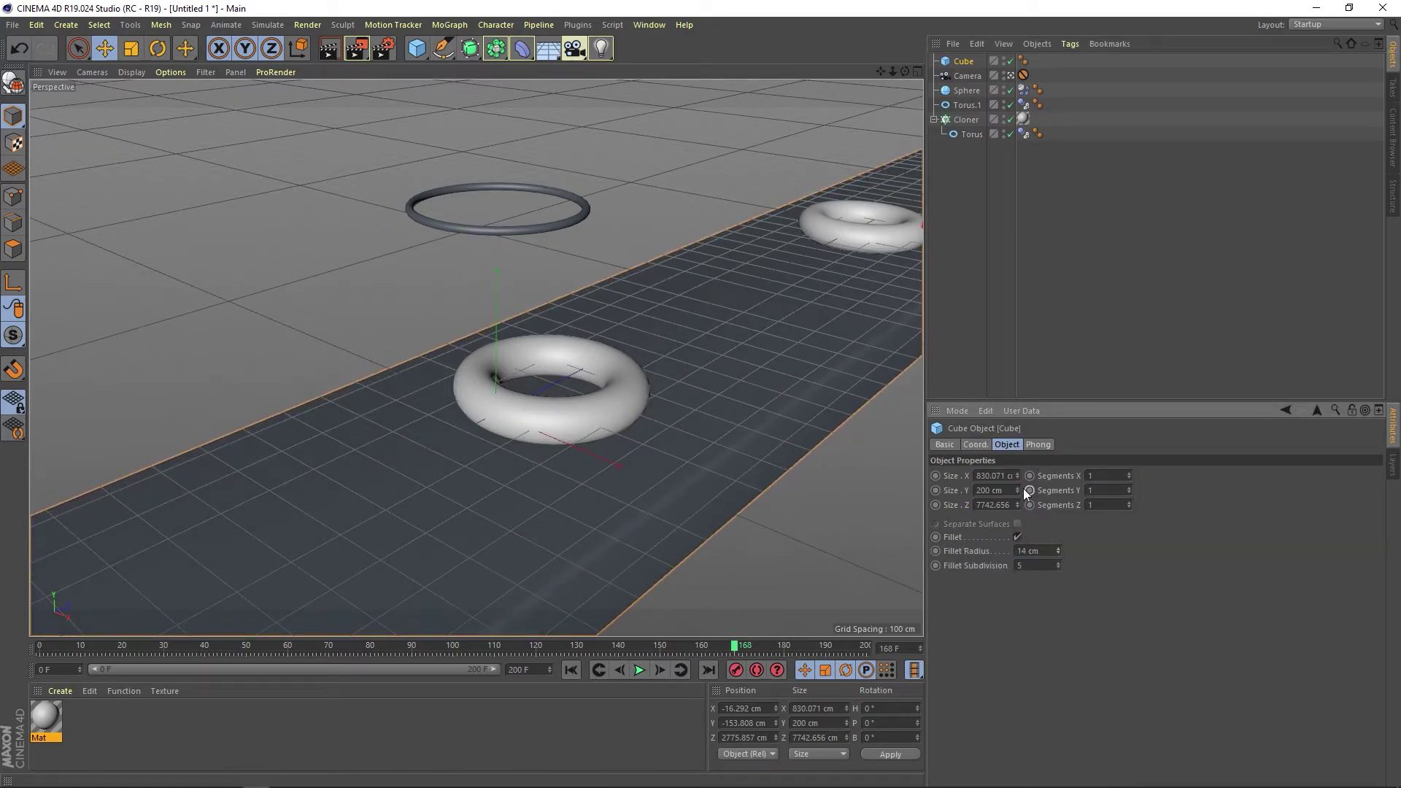
# Add a plane, lower it beneath the slab, and enlarge it into a floor
pyautogui.press('h')
pyautogui.moveTo(416, 48); pyautogui.dragTo(456, 146)
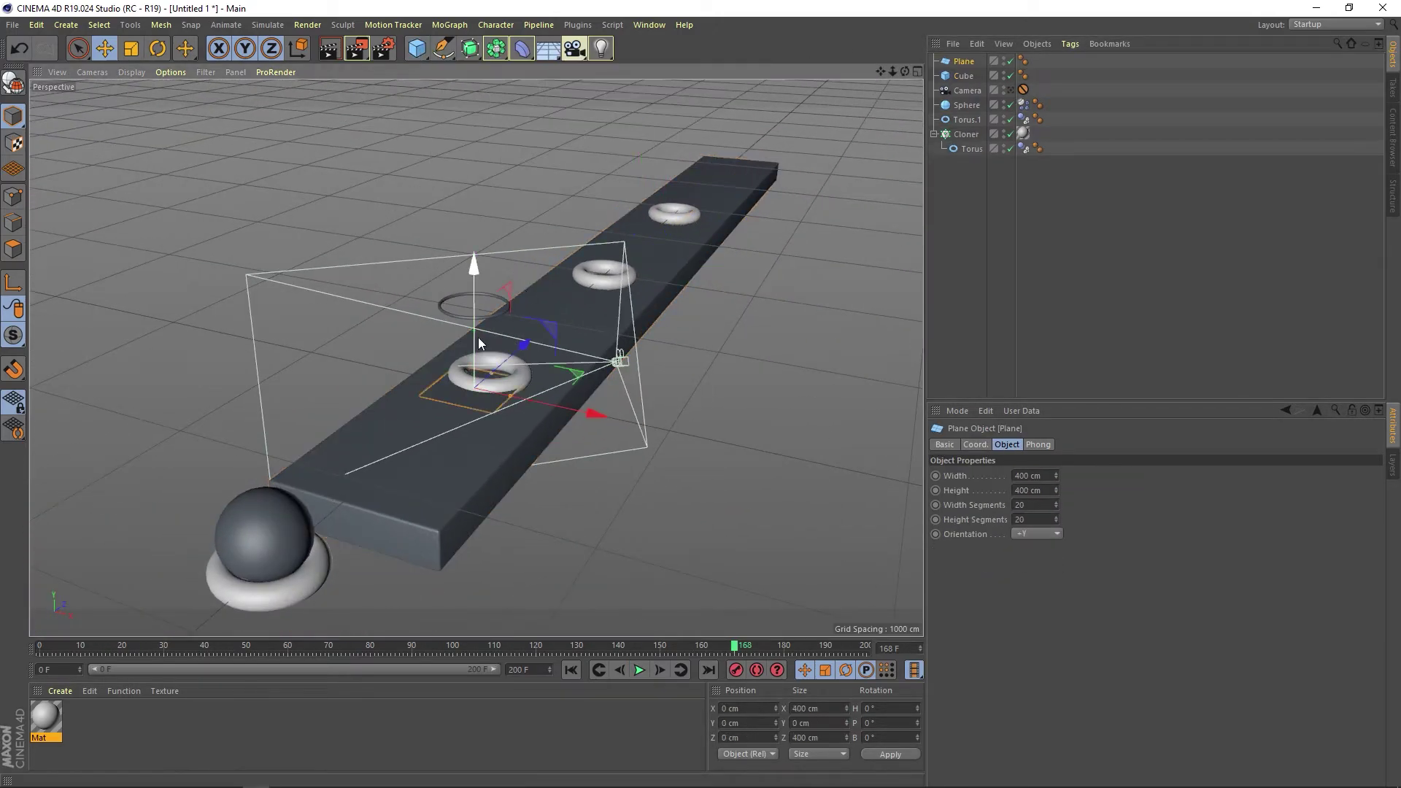
pyautogui.moveTo(475, 334); pyautogui.dragTo(531, 466)
pyautogui.moveTo(510, 417)
pyautogui.mouseDown()
pyautogui.moveTo(648, 461)
pyautogui.moveTo(643, 216)
pyautogui.mouseUp()
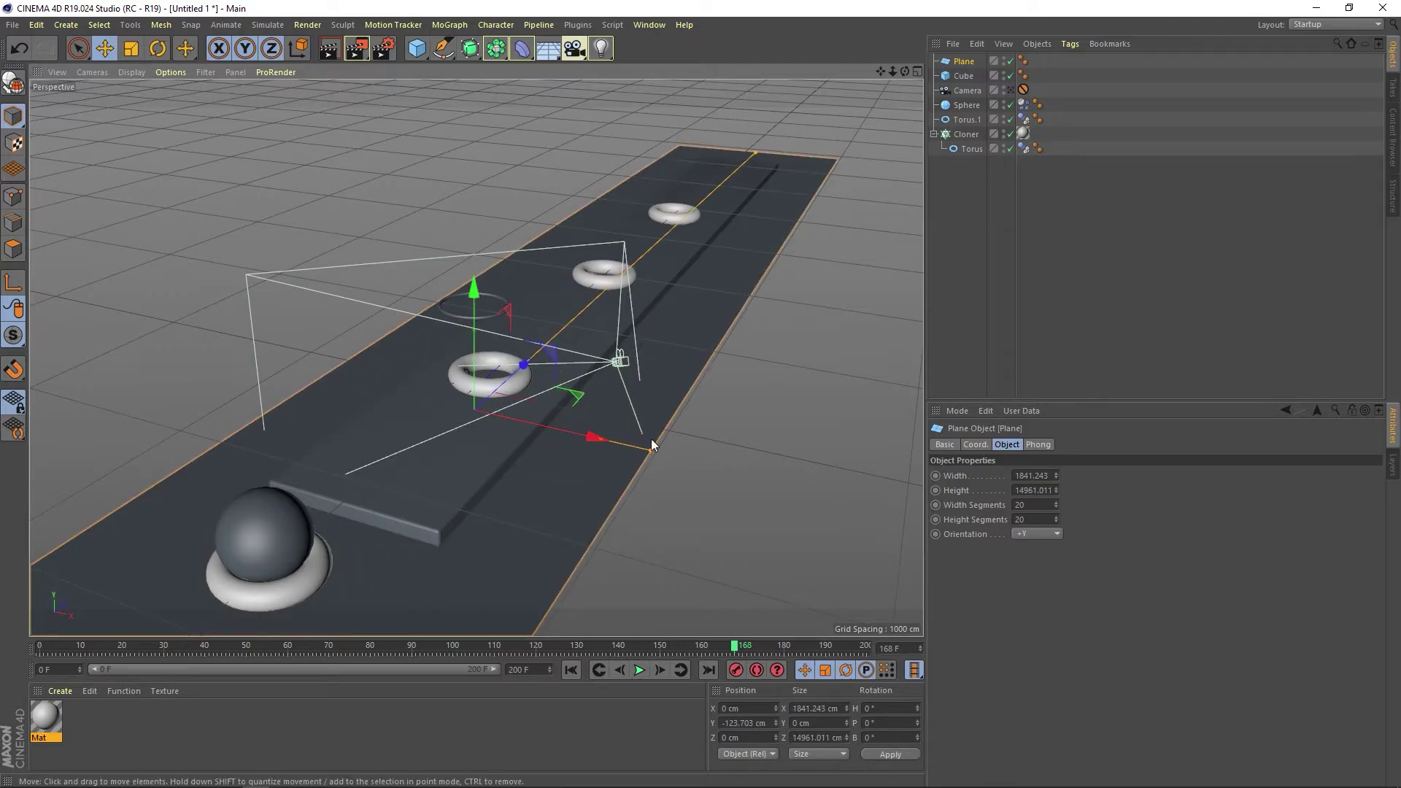
pyautogui.moveTo(651, 439); pyautogui.dragTo(912, 504)
pyautogui.moveTo(91, 321); pyautogui.dragTo(339, 129)
pyautogui.click(1011, 91)
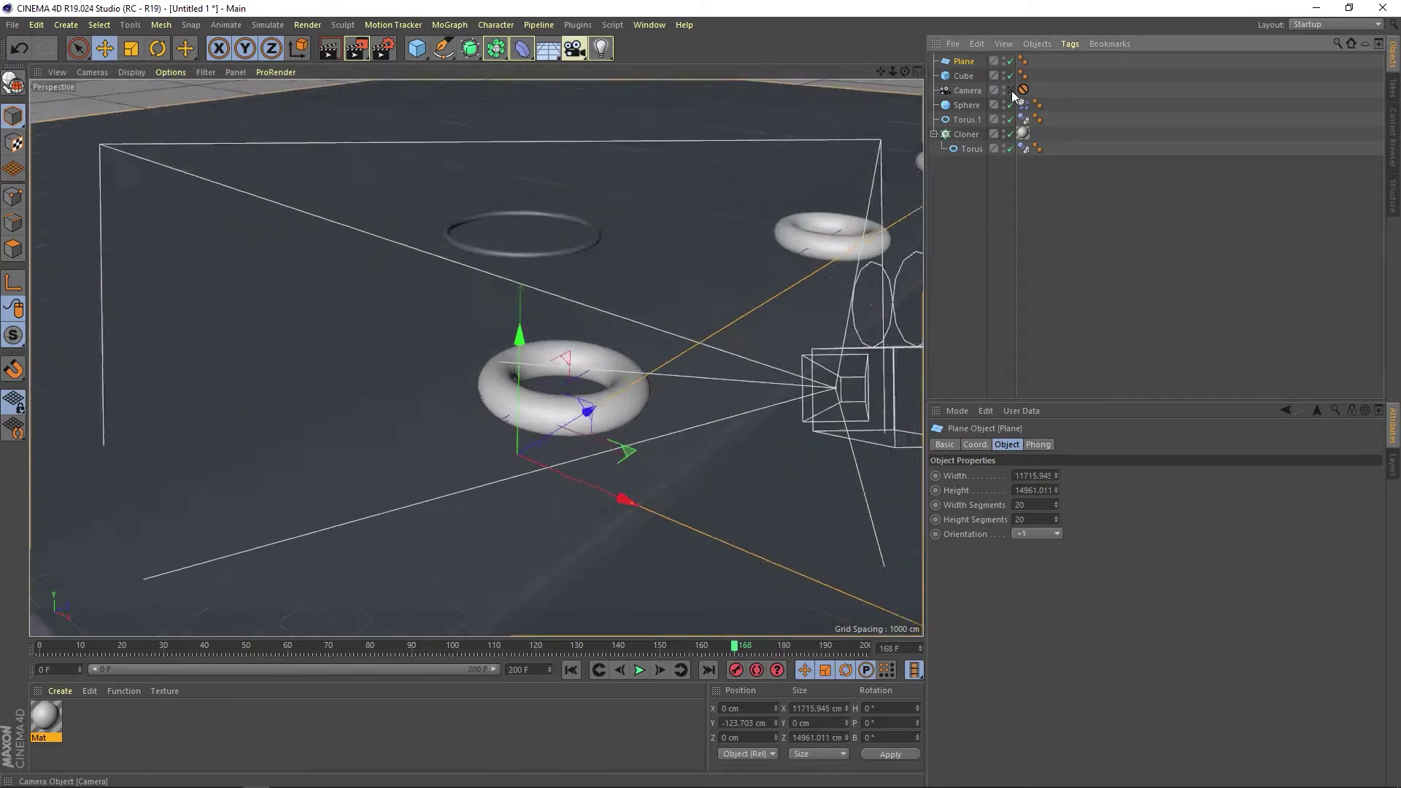
pyautogui.click(1011, 91)
# Resize the floor plane to about 21134 × 29594 cm and play the animation through the camera
pyautogui.scroll(-5, 606, 229)
pyautogui.moveTo(805, 325); pyautogui.dragTo(905, 336)
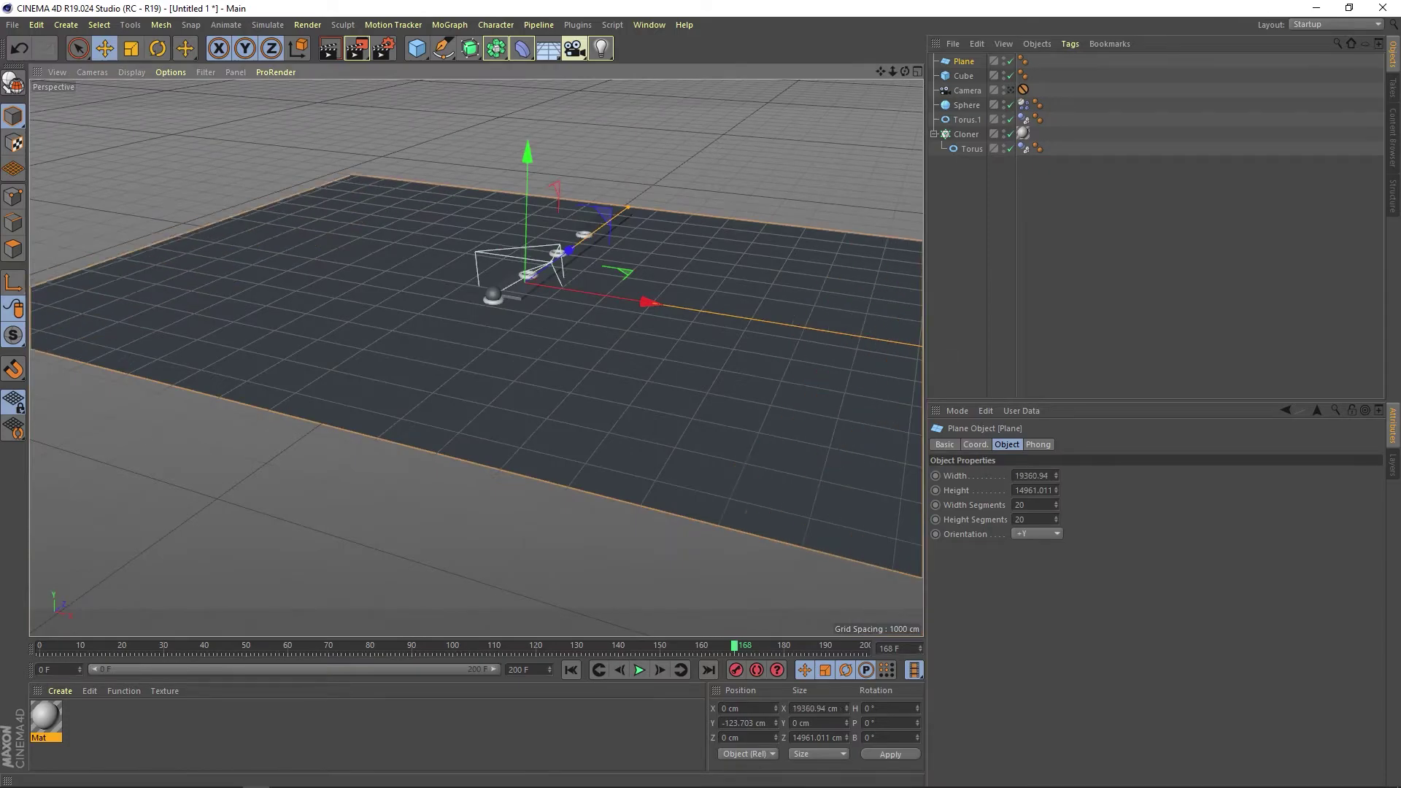
pyautogui.moveTo(628, 208); pyautogui.dragTo(638, 146)
pyautogui.click(1011, 90)
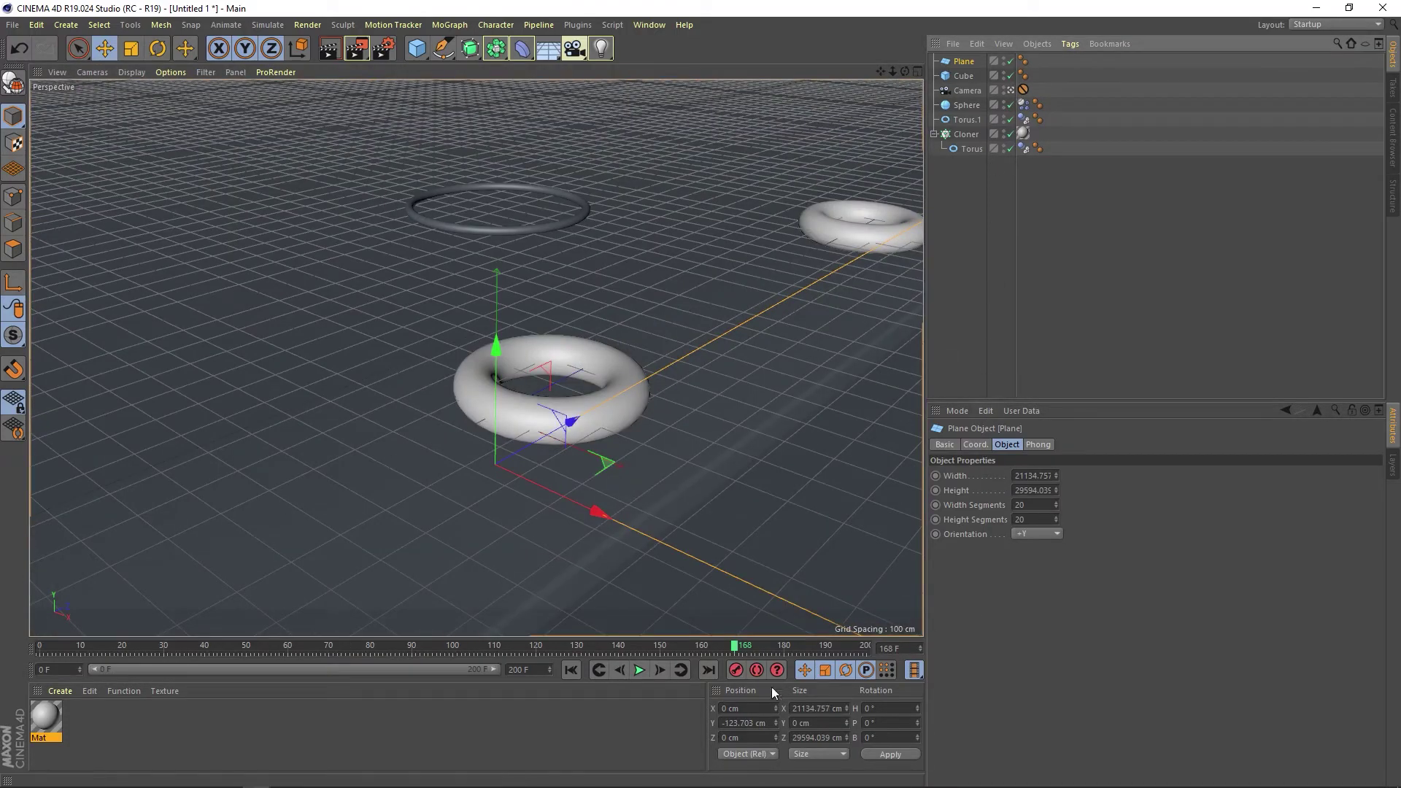
pyautogui.click(639, 670)
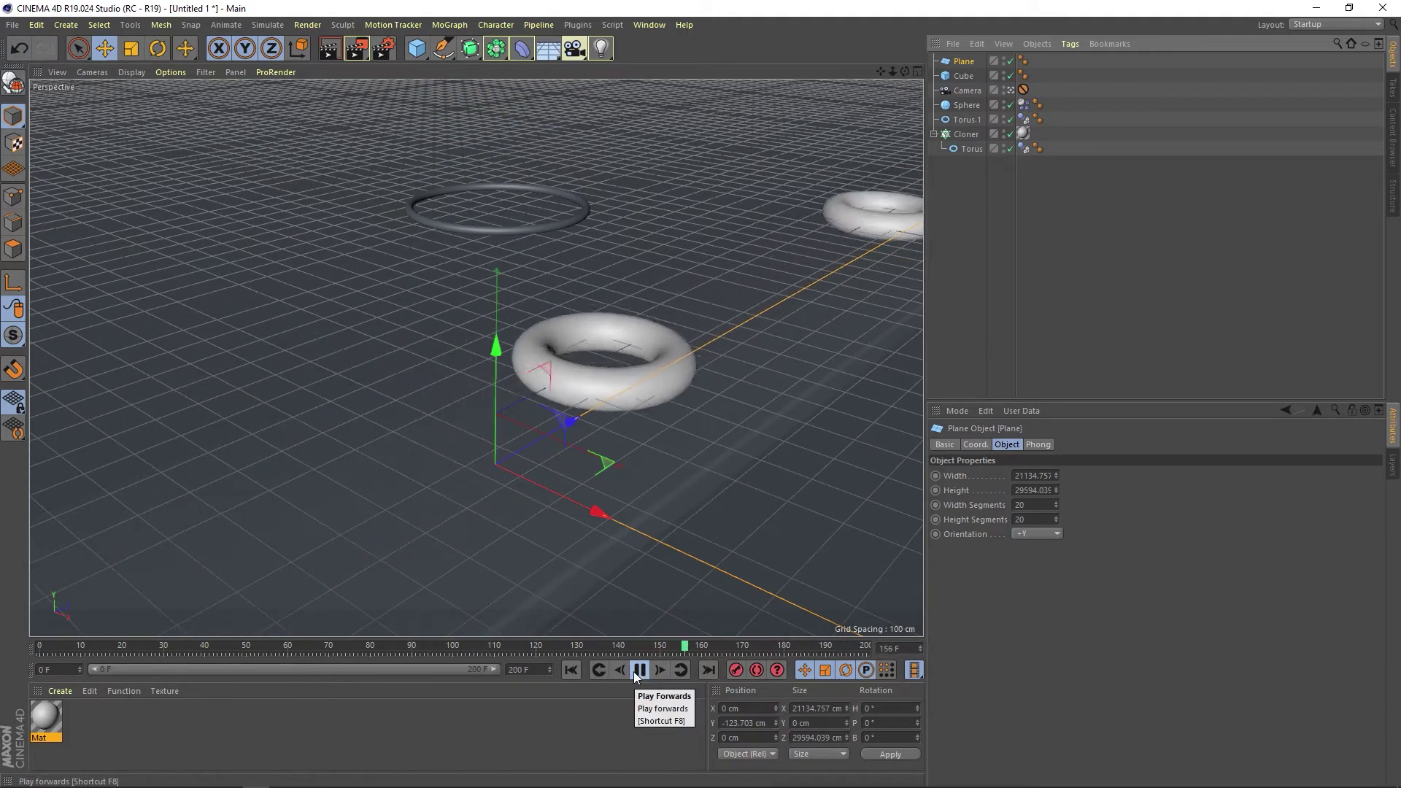
pyautogui.hotkey('ctrl', 'o')
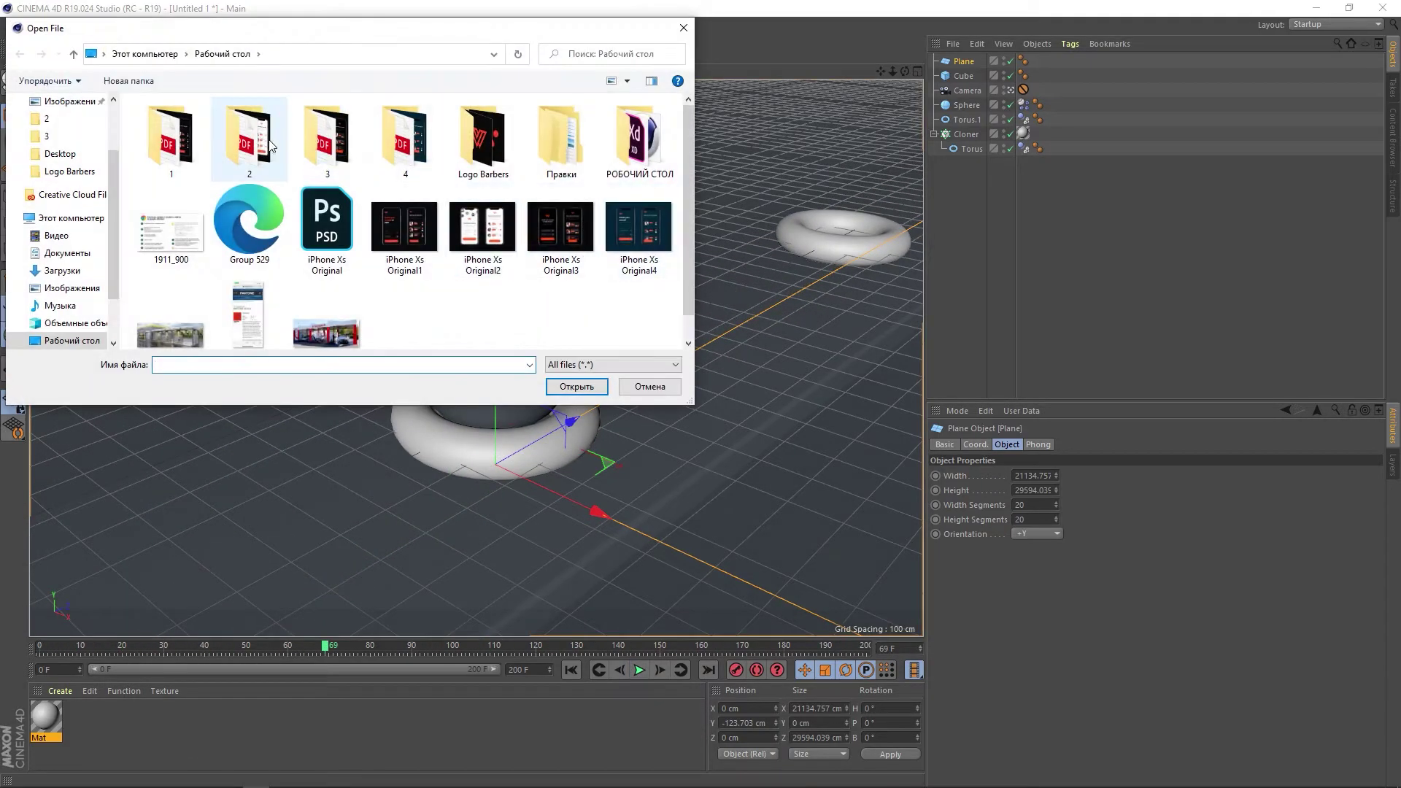
# Load the material pack file from the desktop CINEMA 4D folder
pyautogui.doubleClick(639, 139)
pyautogui.doubleClick(205, 143)
pyautogui.click(219, 145)
pyautogui.click(580, 387)
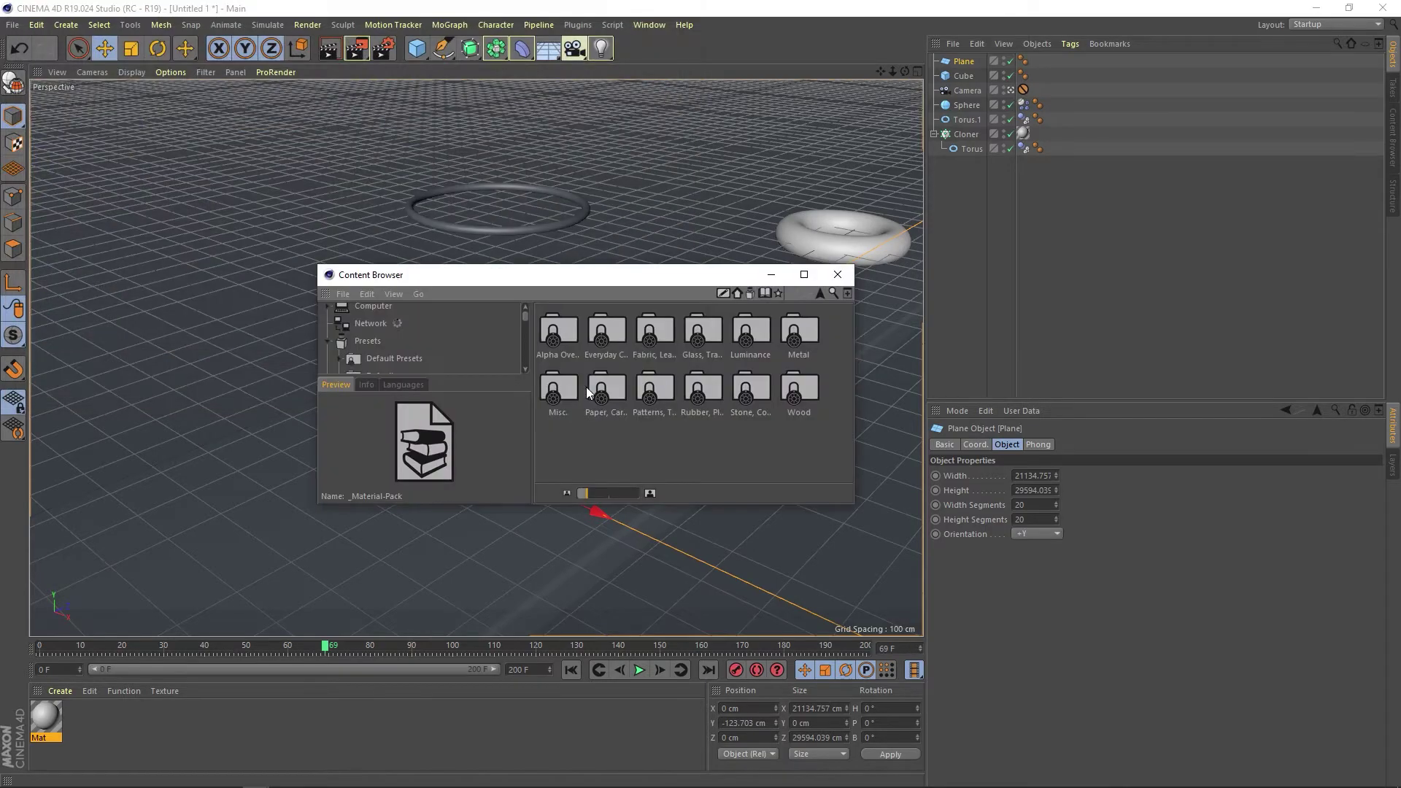
# Browse the Alpha Overlays and Everyday Color folders in the material browser
pyautogui.doubleClick(563, 330)
pyautogui.click(794, 293)
pyautogui.moveTo(547, 274); pyautogui.dragTo(938, 261)
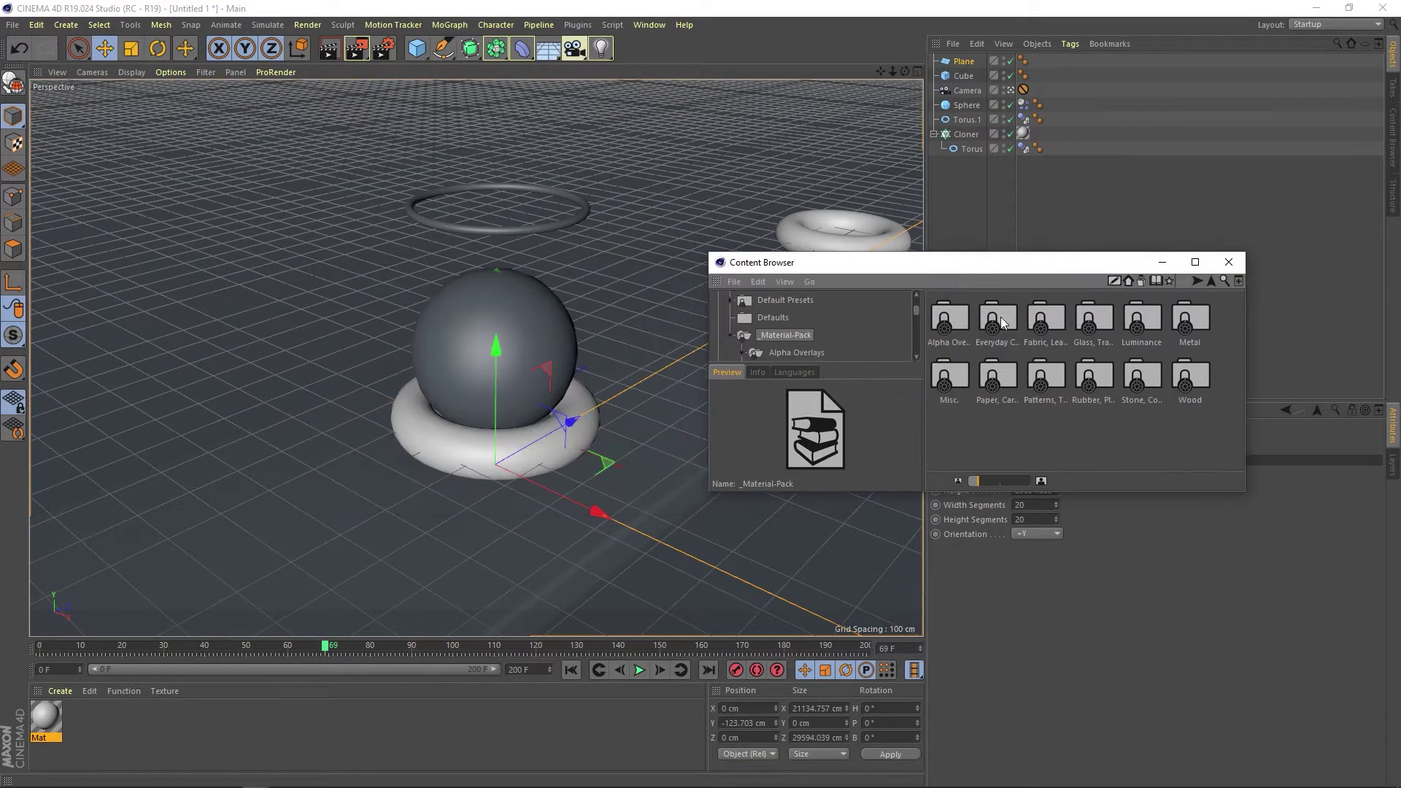
pyautogui.doubleClick(997, 322)
pyautogui.scroll(-5, 1109, 363)
pyautogui.scroll(2, 1114, 370)
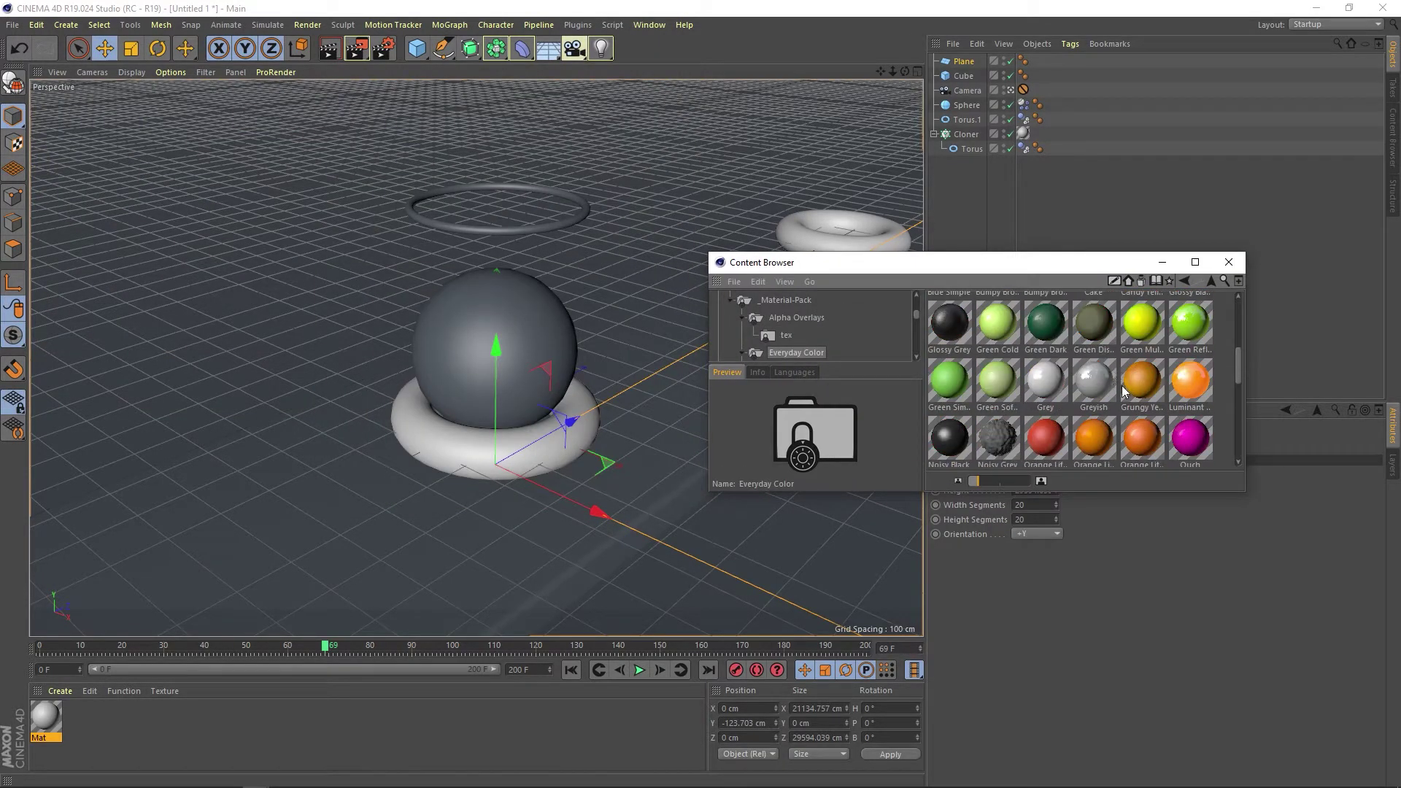
pyautogui.scroll(5, 1122, 385)
pyautogui.click(785, 300)
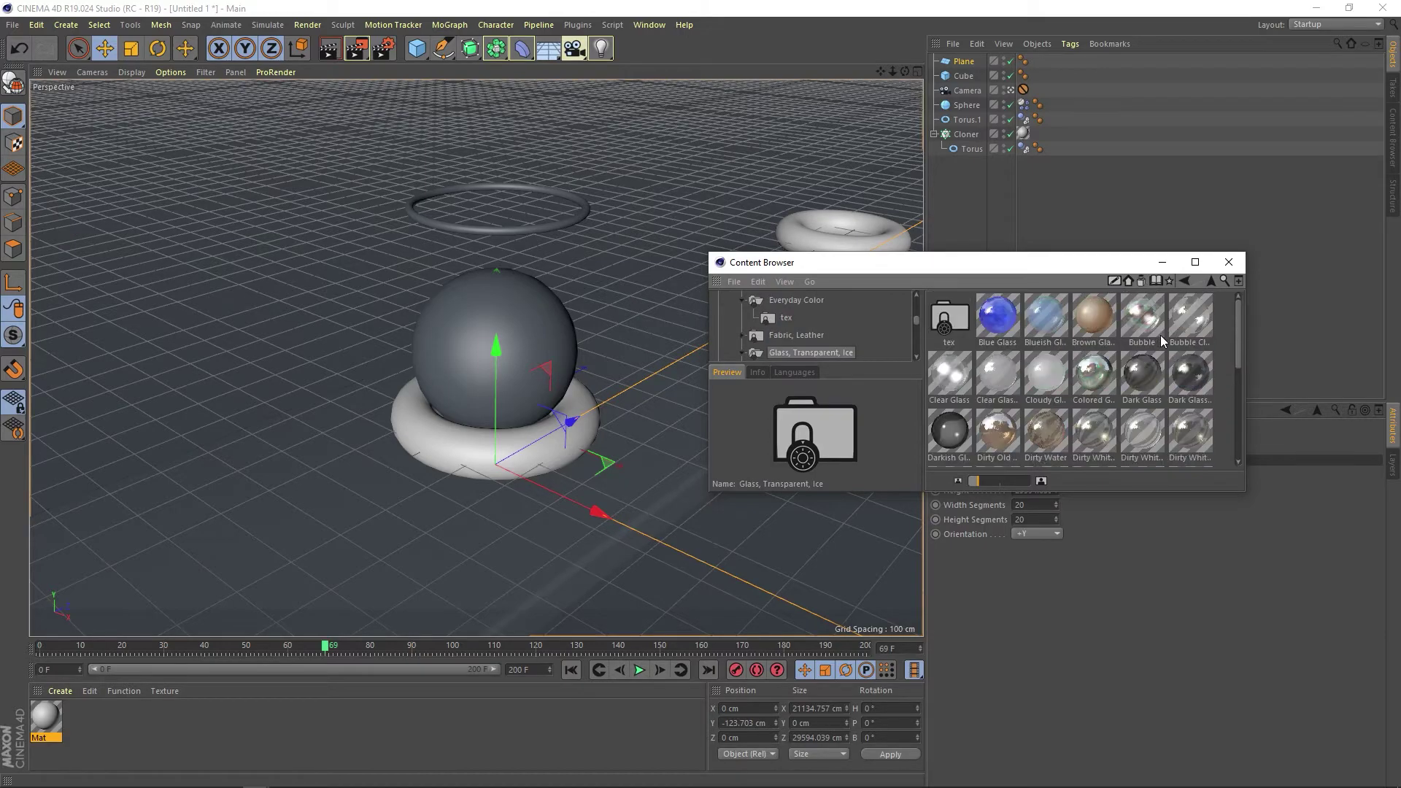
# Apply the Rough Metal 3 material from the Metal folder to the ring
pyautogui.doubleClick(1188, 319)
pyautogui.scroll(-1, 1182, 350)
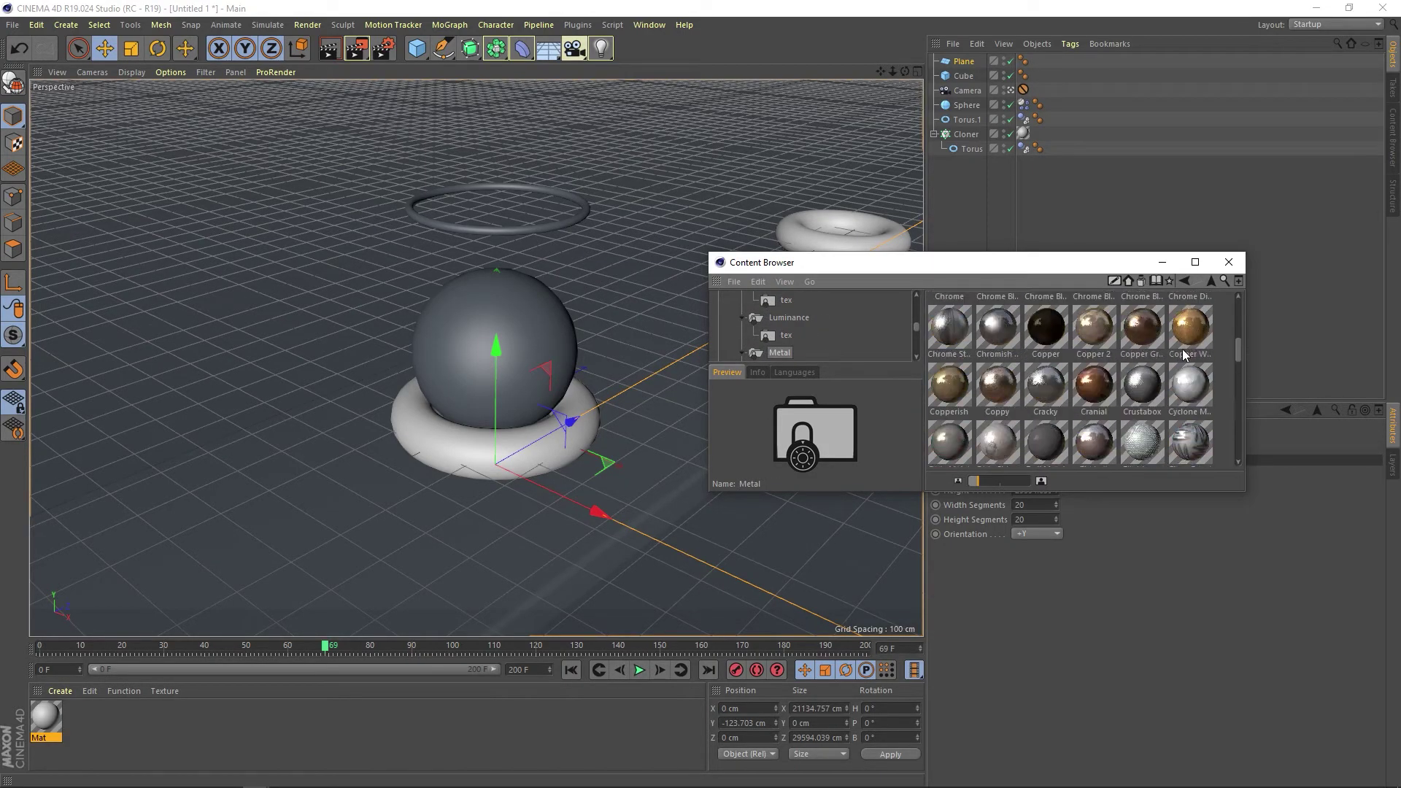
pyautogui.scroll(-1, 1182, 355)
pyautogui.scroll(-2, 1182, 355)
pyautogui.scroll(-1, 1182, 355)
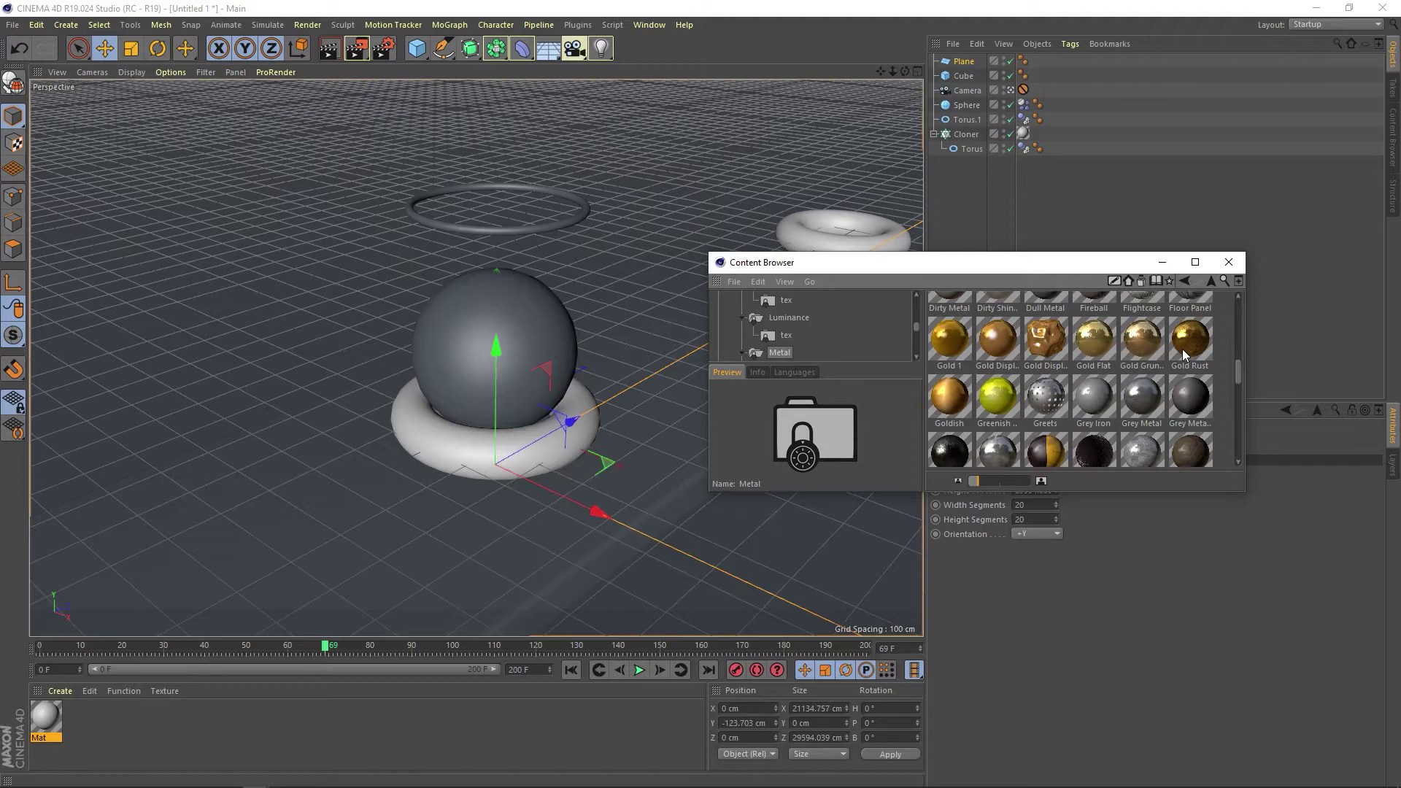
pyautogui.scroll(-1, 1182, 356)
pyautogui.scroll(-2, 1119, 345)
pyautogui.scroll(-2, 1119, 347)
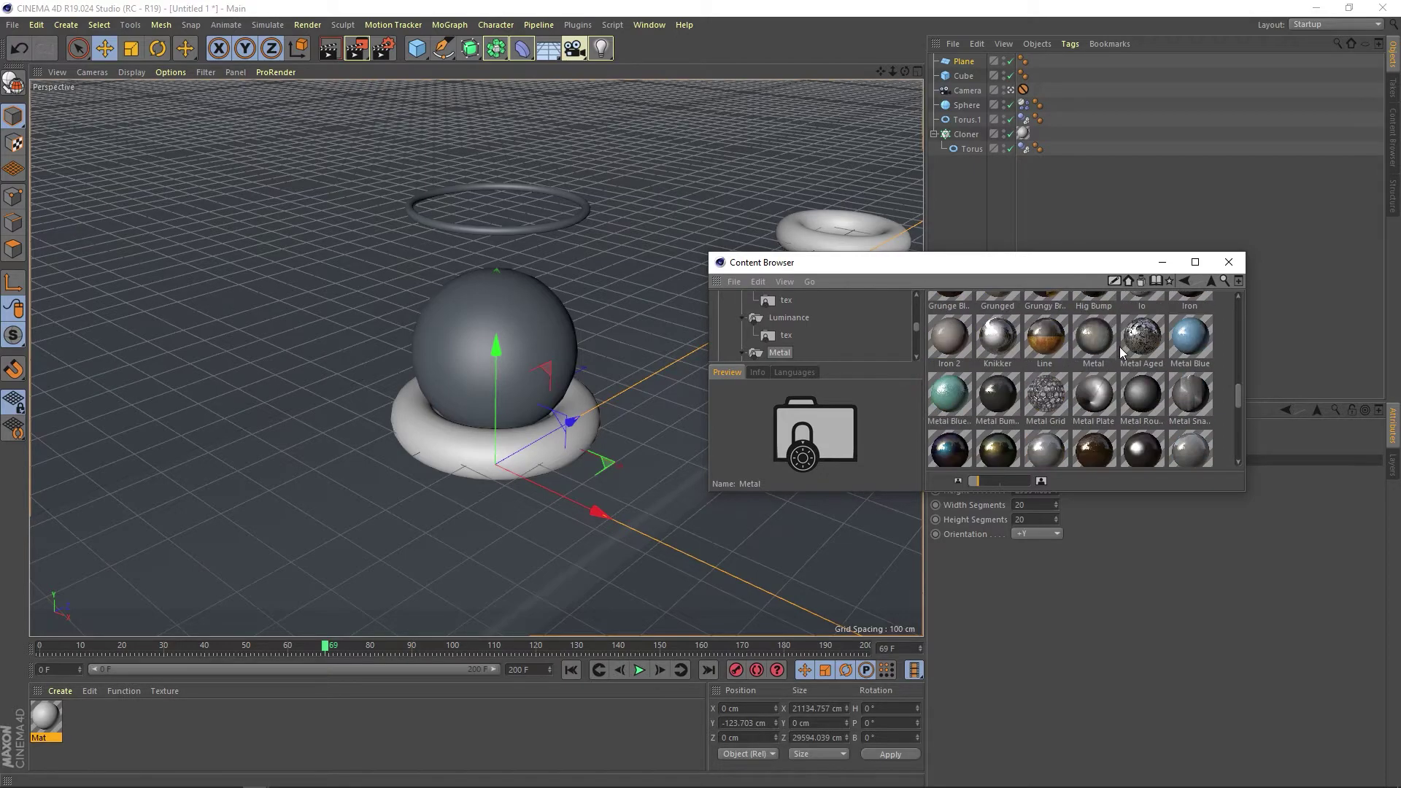
pyautogui.scroll(-2, 1141, 361)
pyautogui.scroll(-2, 1141, 360)
pyautogui.moveTo(1045, 322); pyautogui.dragTo(533, 229)
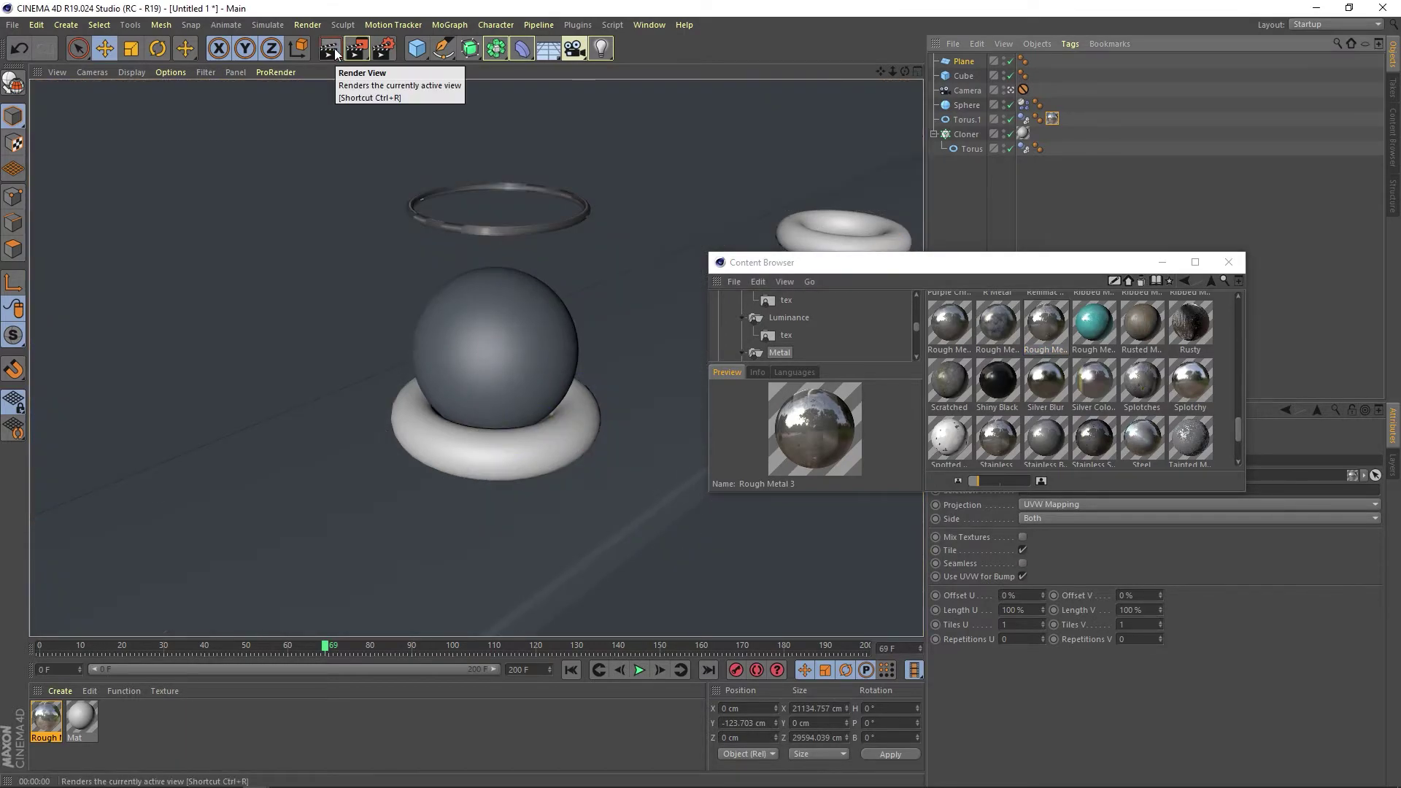
pyautogui.click(521, 232)
# Apply Splotchy to the ring, render the view, close the browser, and select the floor plane
pyautogui.moveTo(1190, 379); pyautogui.dragTo(529, 230)
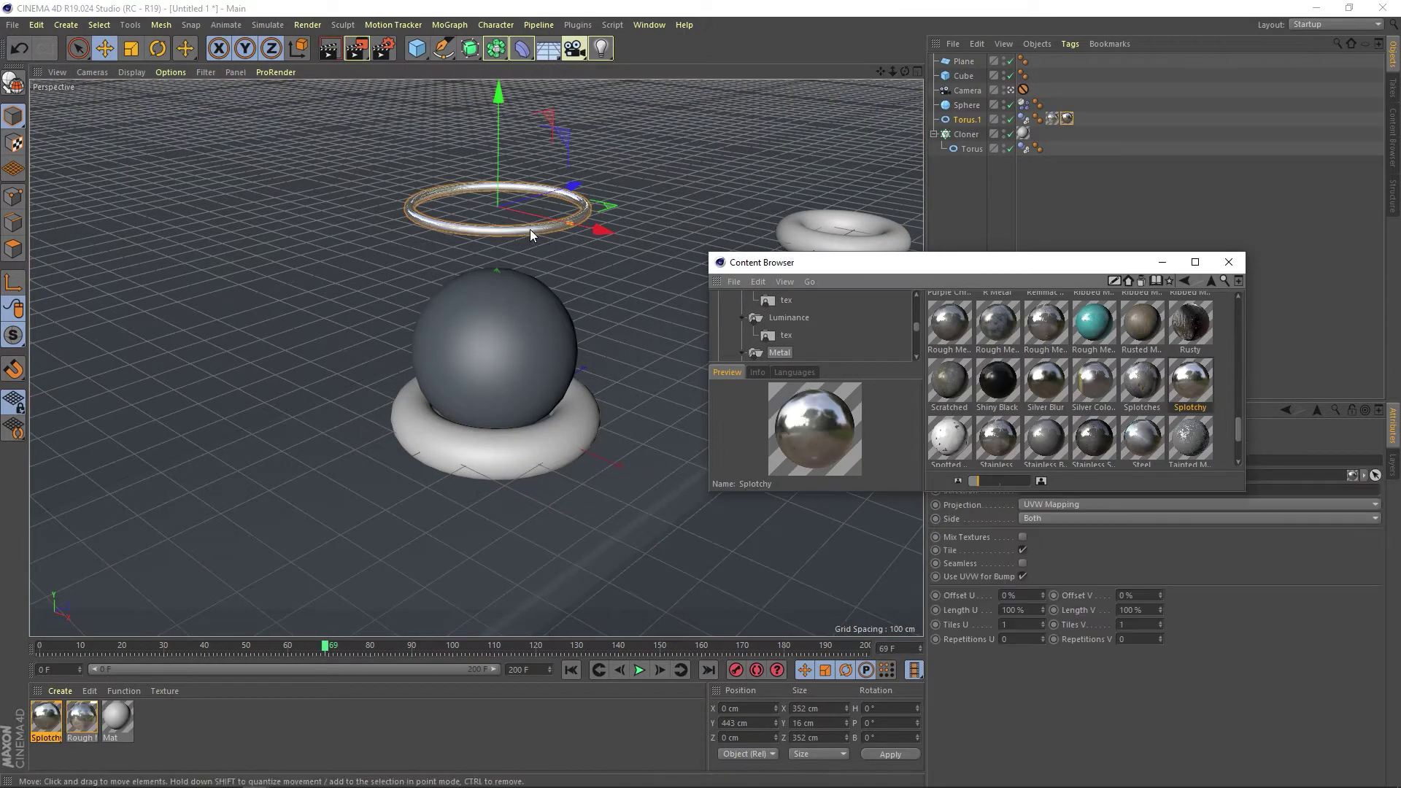
pyautogui.click(330, 50)
pyautogui.click(1193, 264)
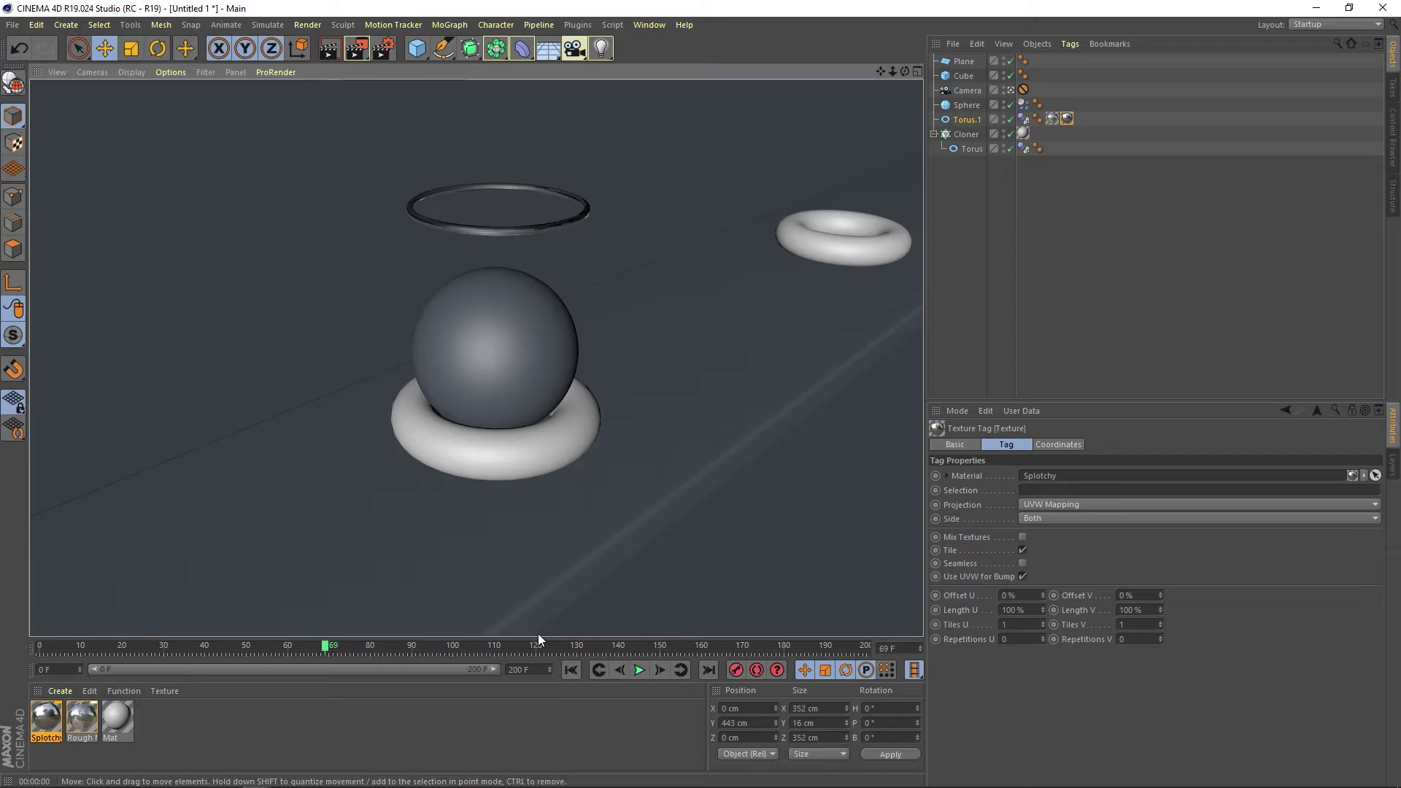
pyautogui.click(811, 536)
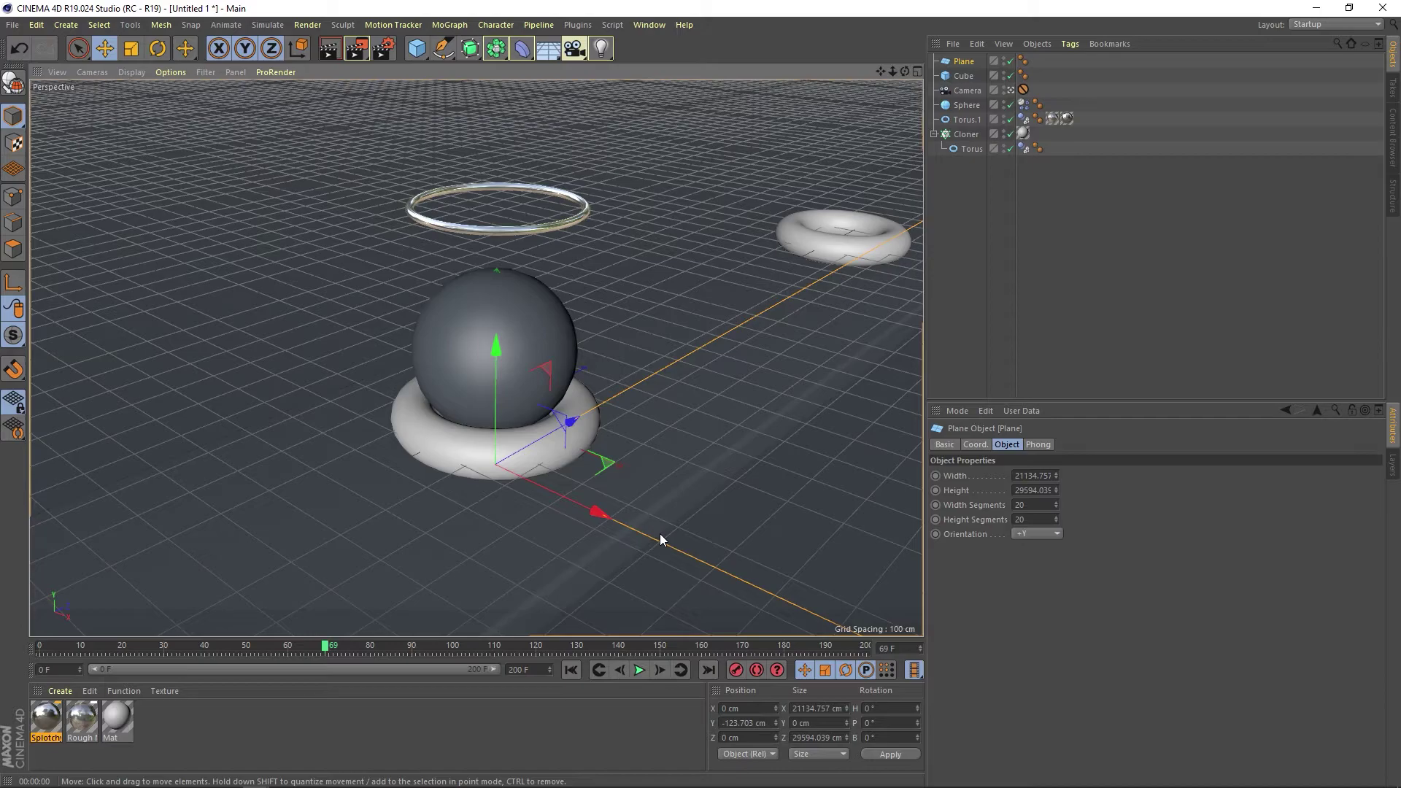
# Apply the Whitish material to the slab and a shiny white material to the tori, rendering each
pyautogui.click(677, 476)
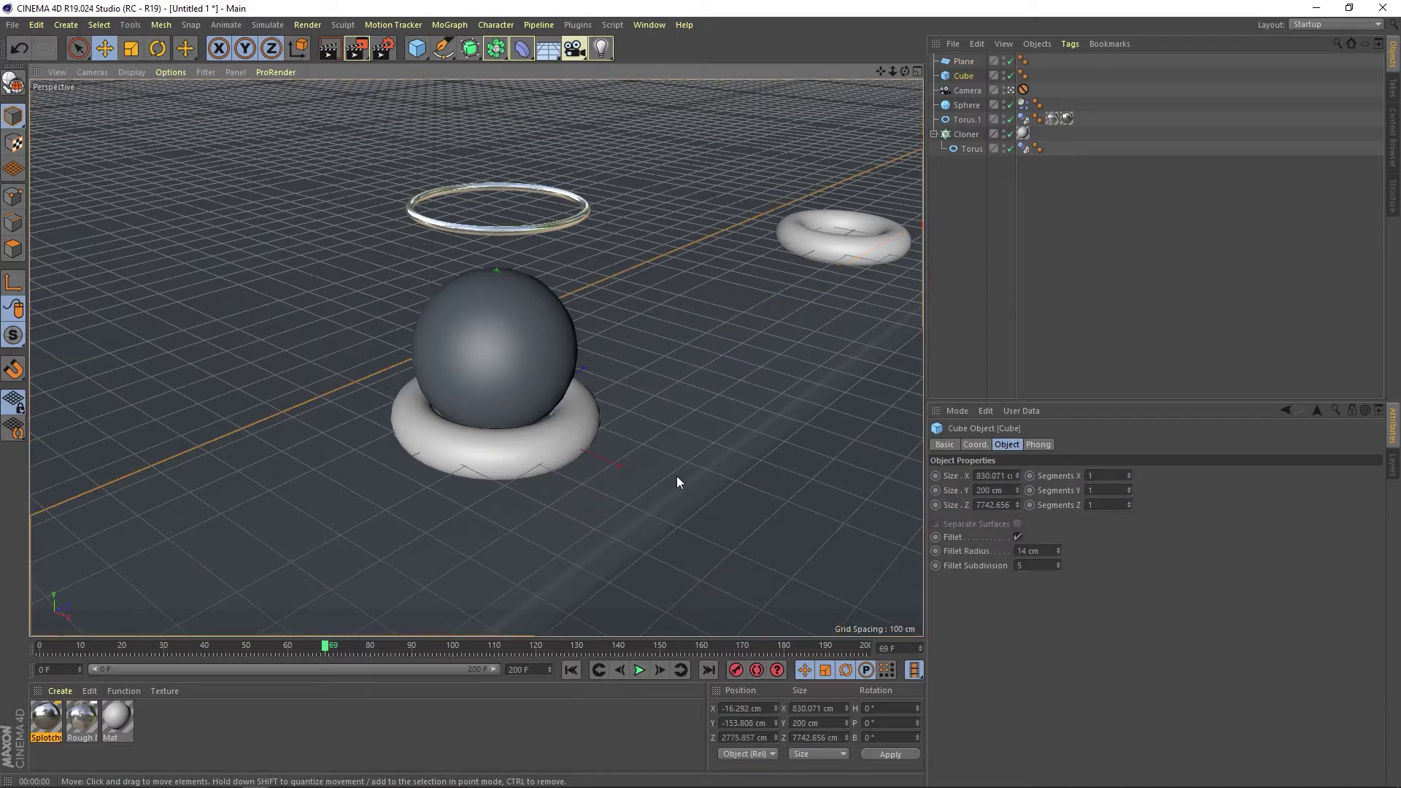
pyautogui.hotkey('shift', 'F8')
pyautogui.click(1185, 282)
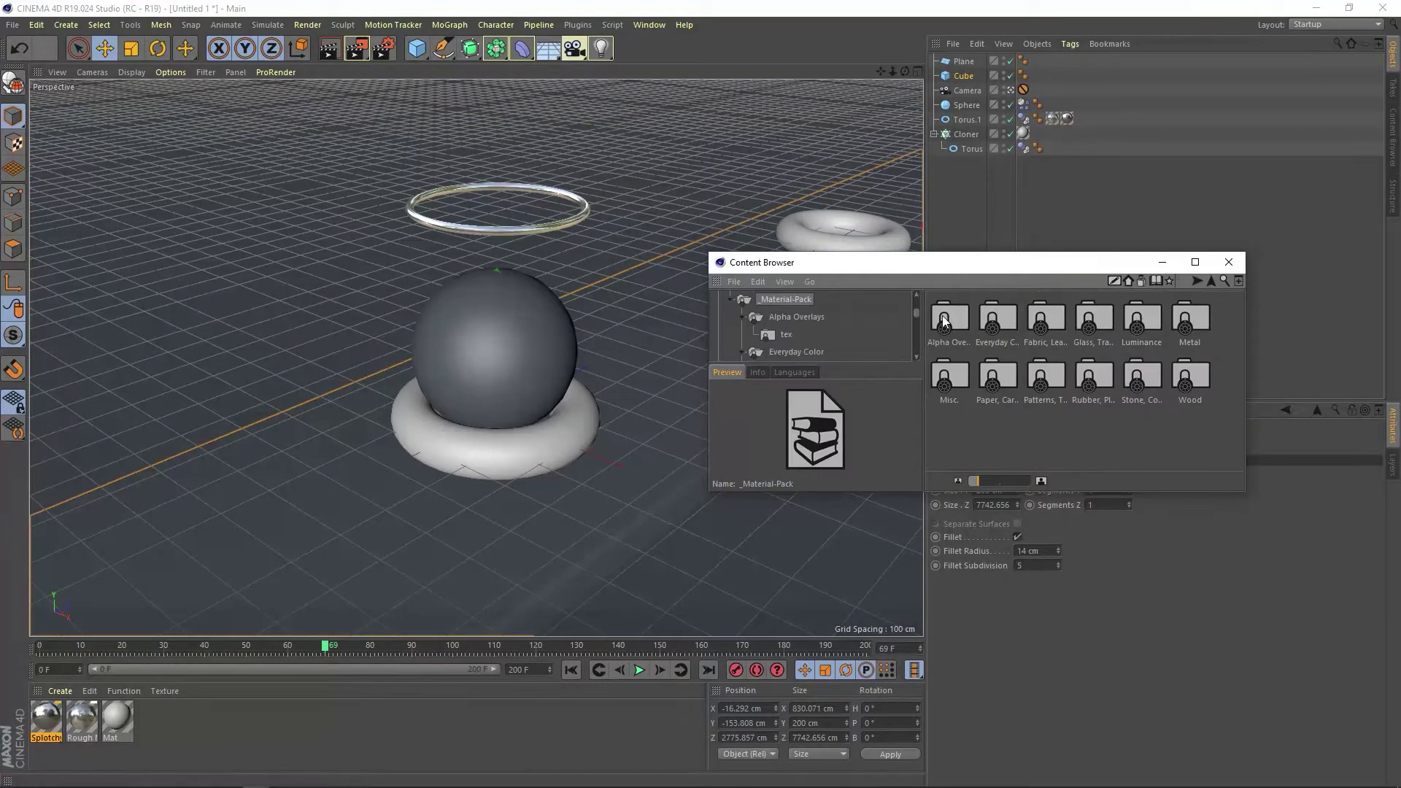
pyautogui.click(1198, 281)
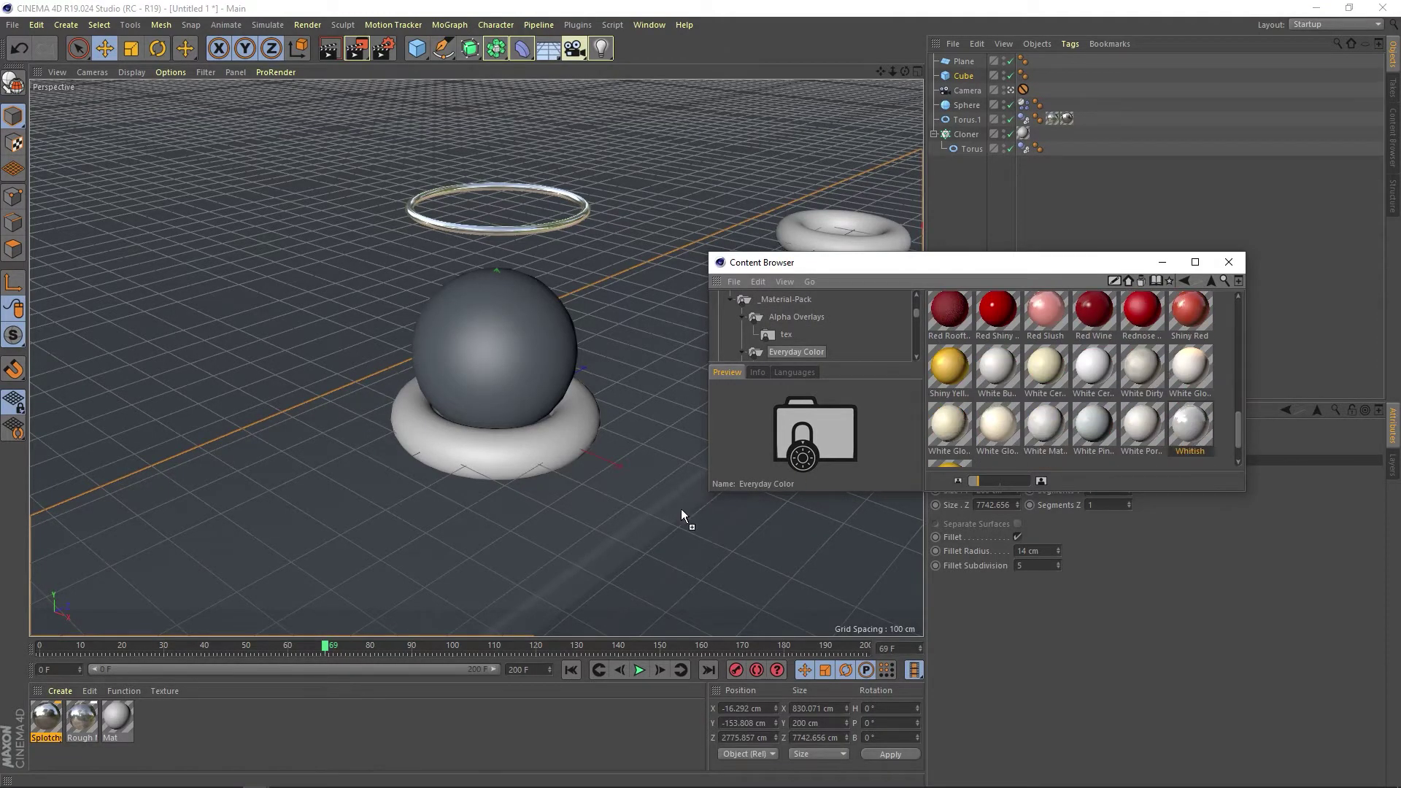
pyautogui.moveTo(682, 510); pyautogui.dragTo(597, 536)
pyautogui.click(330, 49)
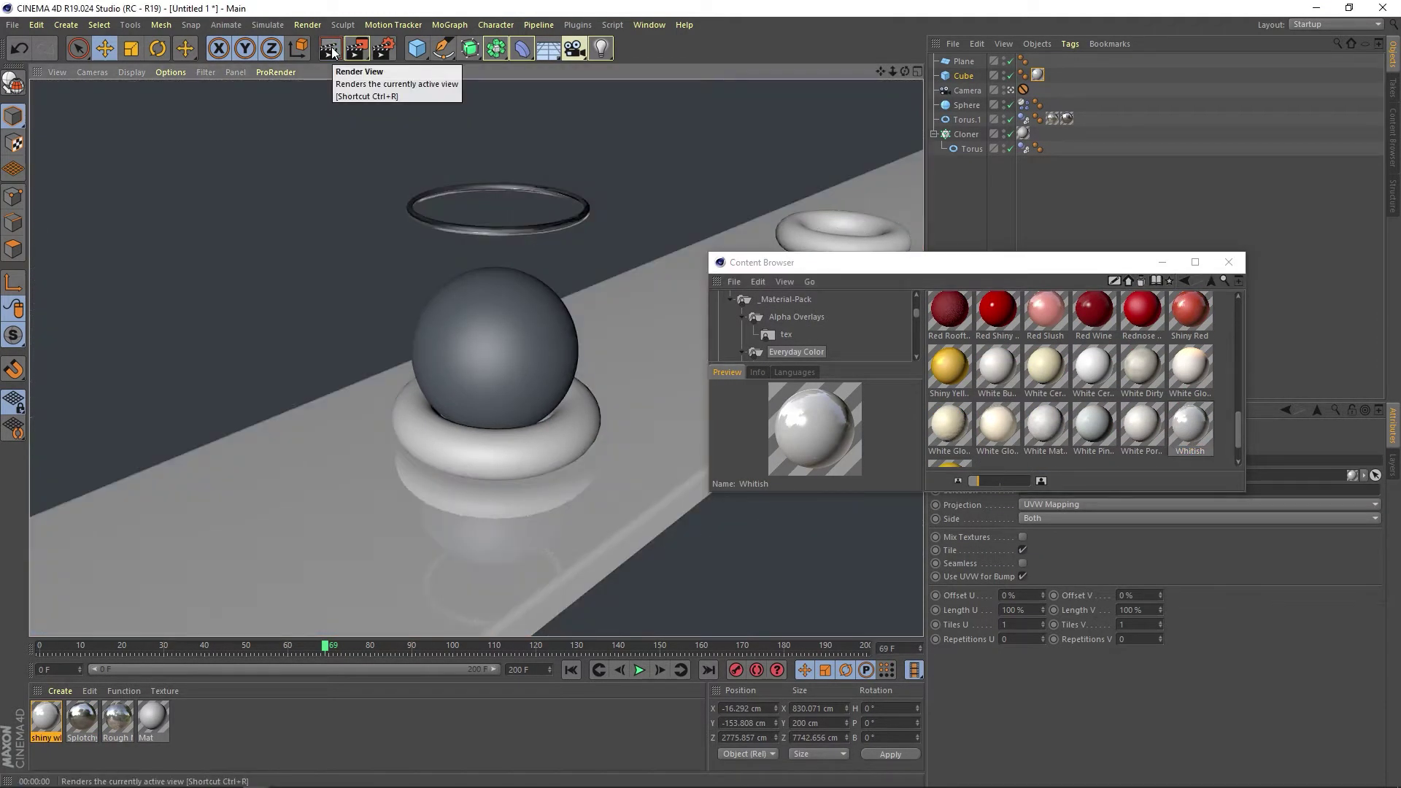
pyautogui.moveTo(1189, 427); pyautogui.dragTo(537, 439)
pyautogui.click(330, 49)
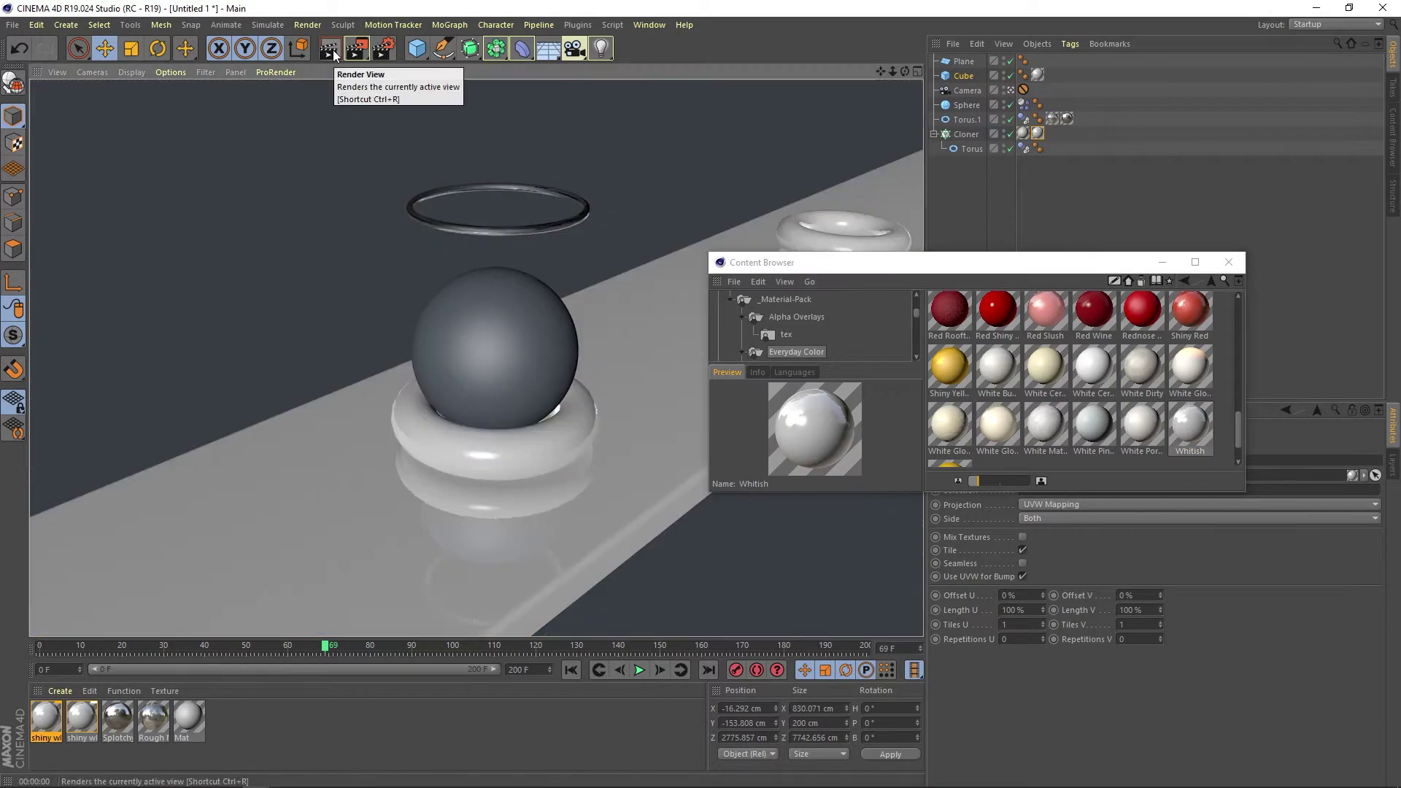
# Apply the Rust Spots texture to the floor slab and render a preview
pyautogui.click(1184, 281)
pyautogui.scroll(-2, 1146, 352)
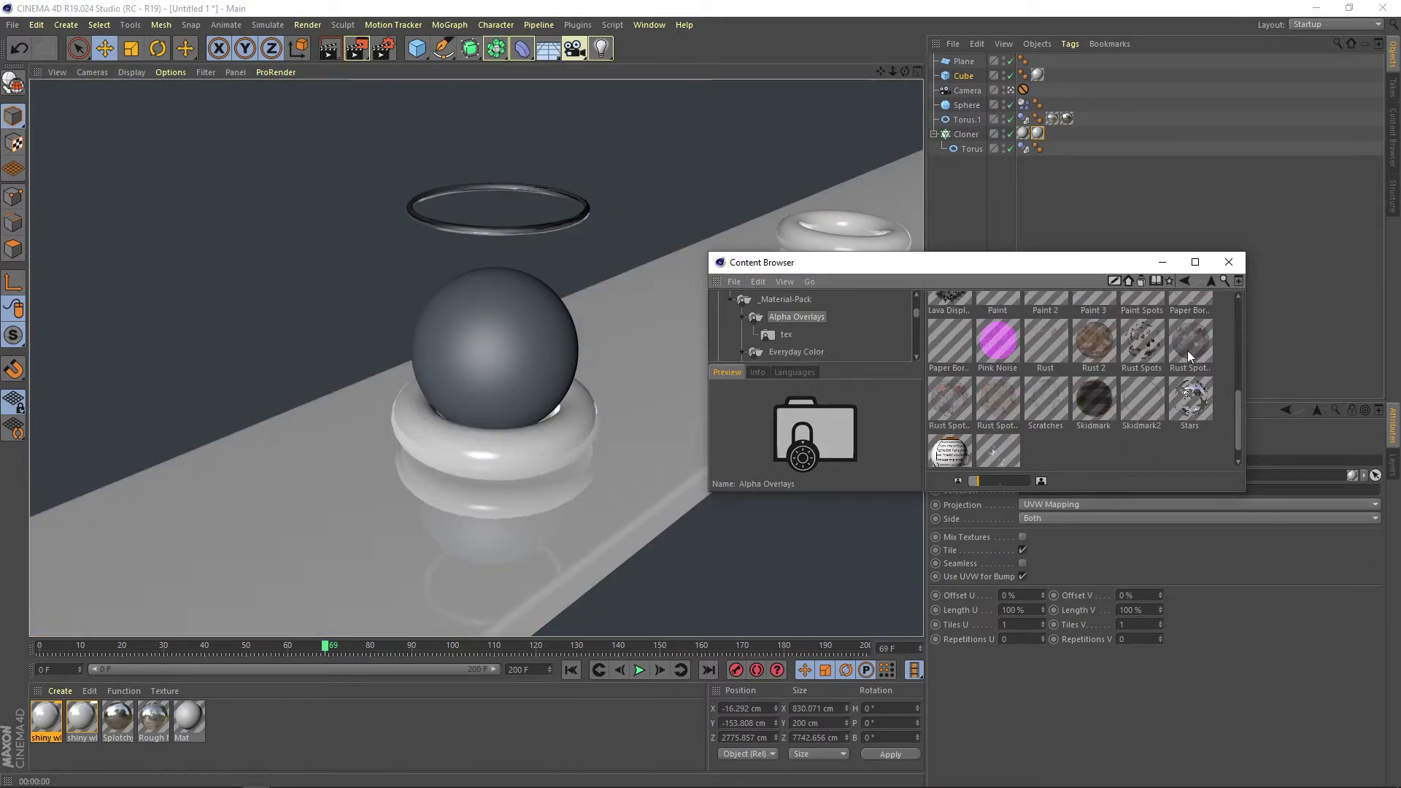
pyautogui.moveTo(949, 400); pyautogui.dragTo(632, 502)
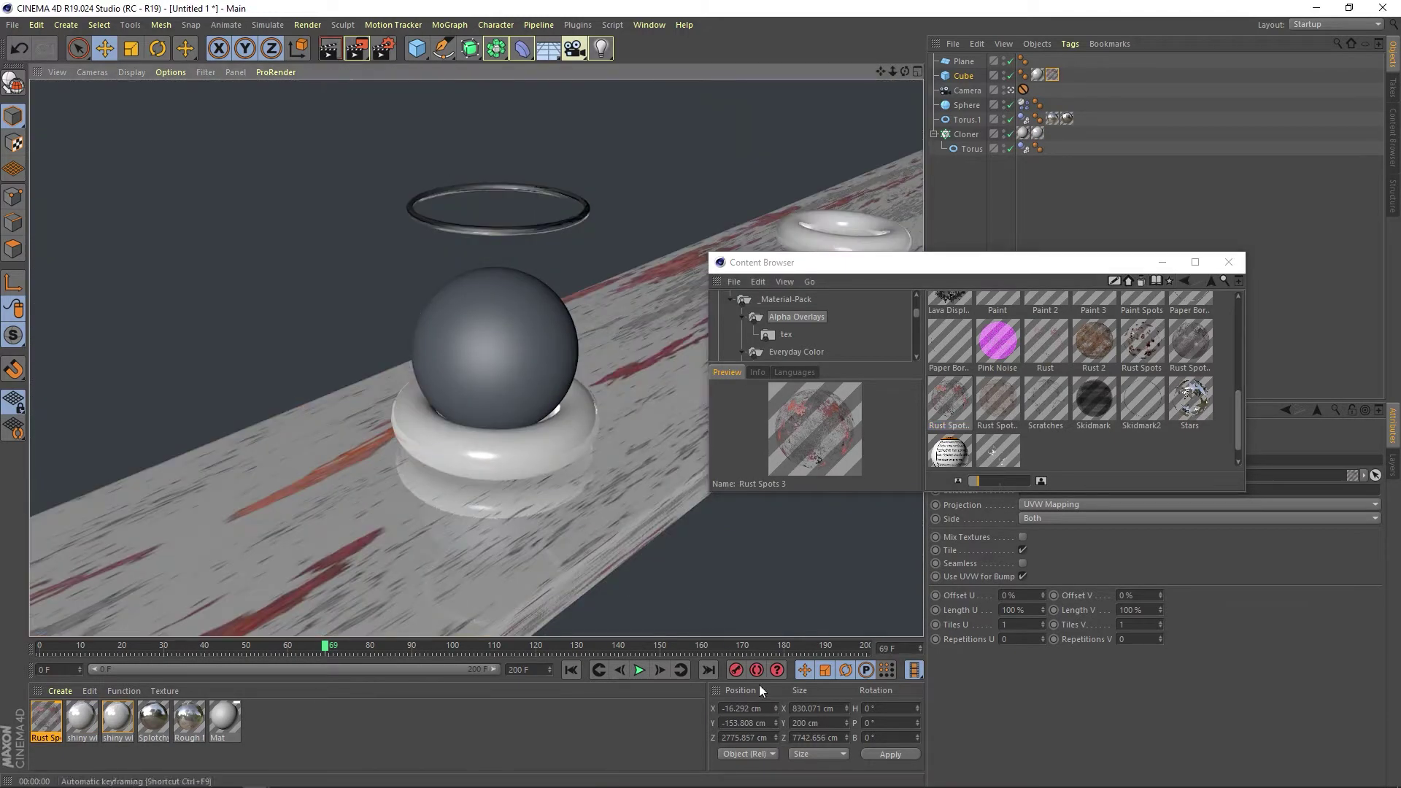
pyautogui.doubleClick(1142, 341)
pyautogui.click(340, 49)
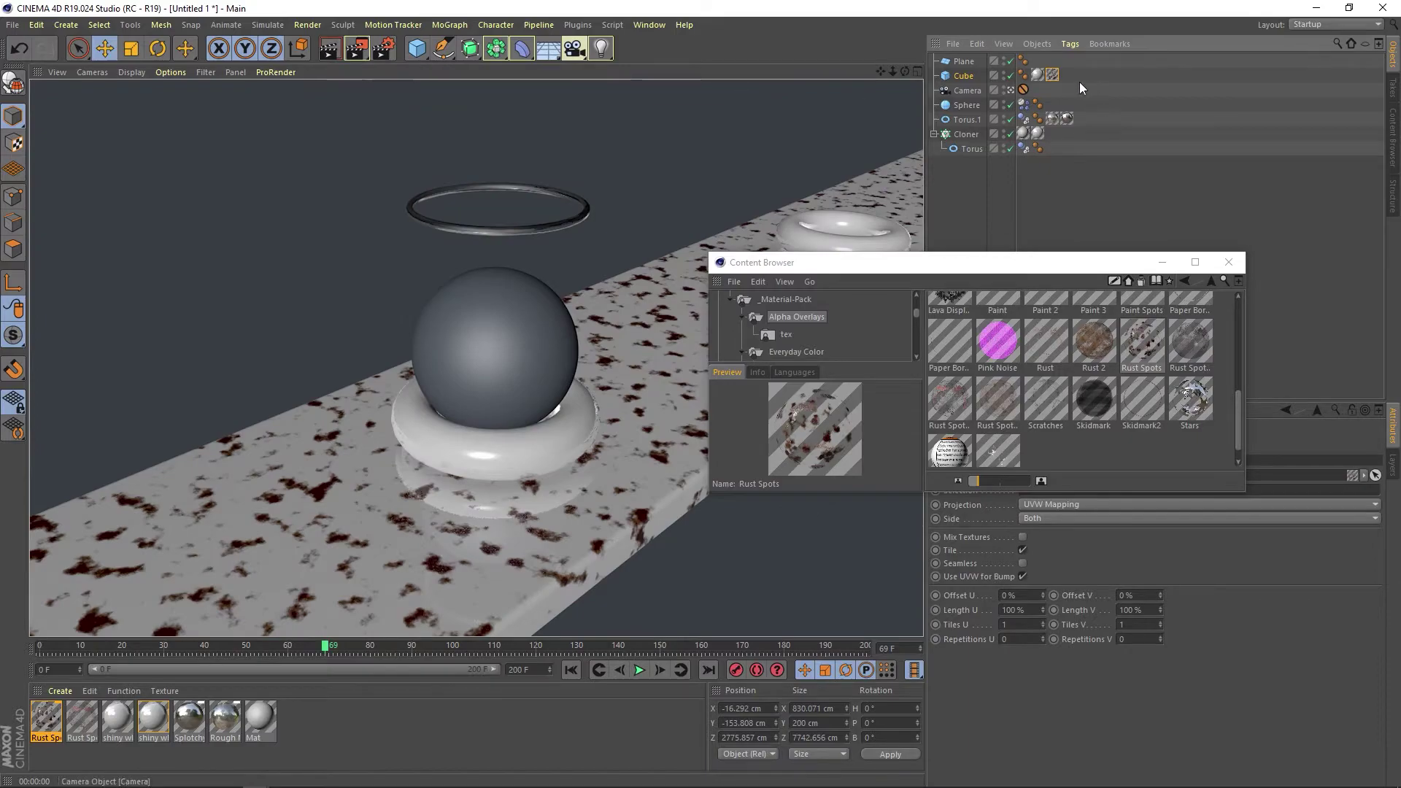
# Replace the floor texture, previewing Lava, Icy and Dots with renders
pyautogui.press('Delete')
pyautogui.scroll(5, 1130, 357)
pyautogui.moveTo(1188, 401); pyautogui.dragTo(631, 502)
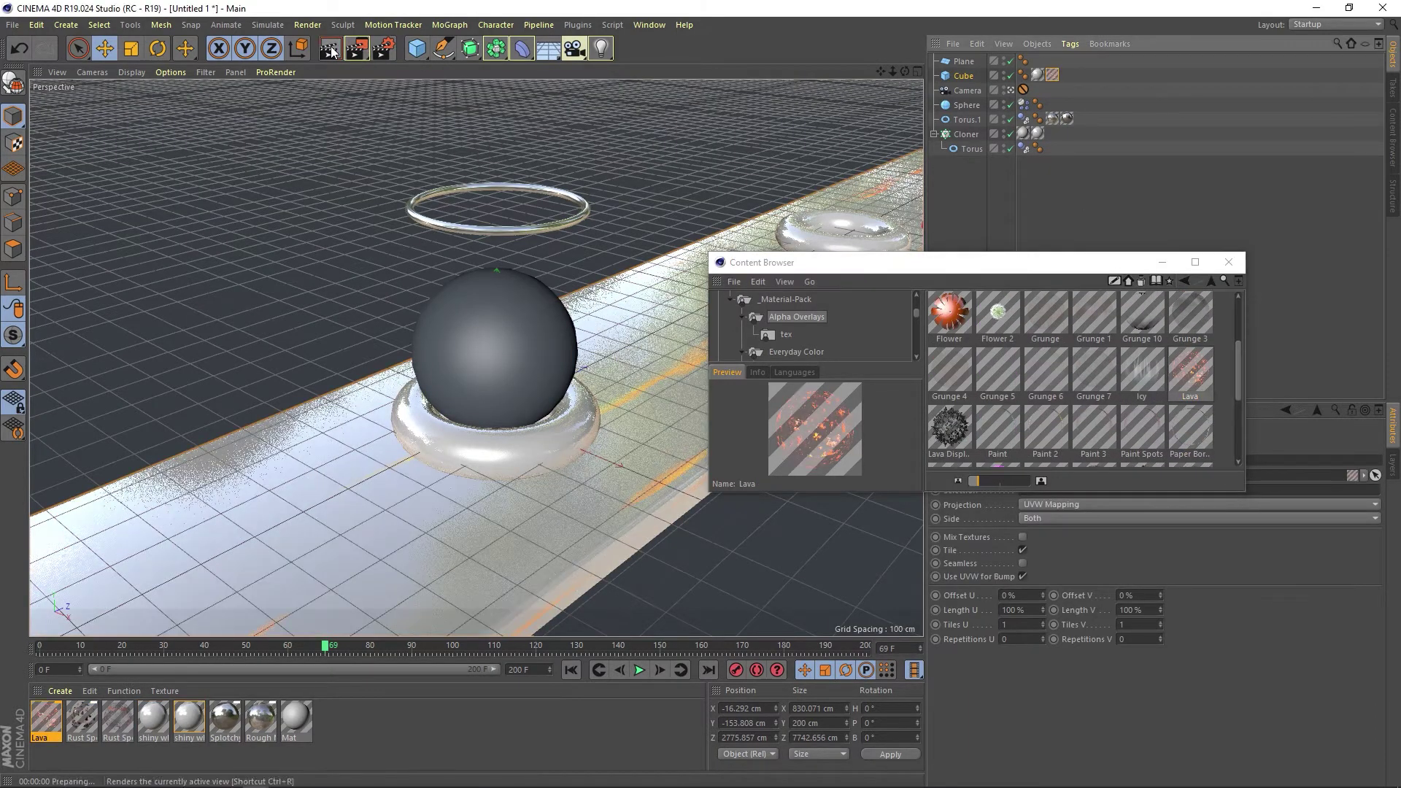
pyautogui.click(331, 51)
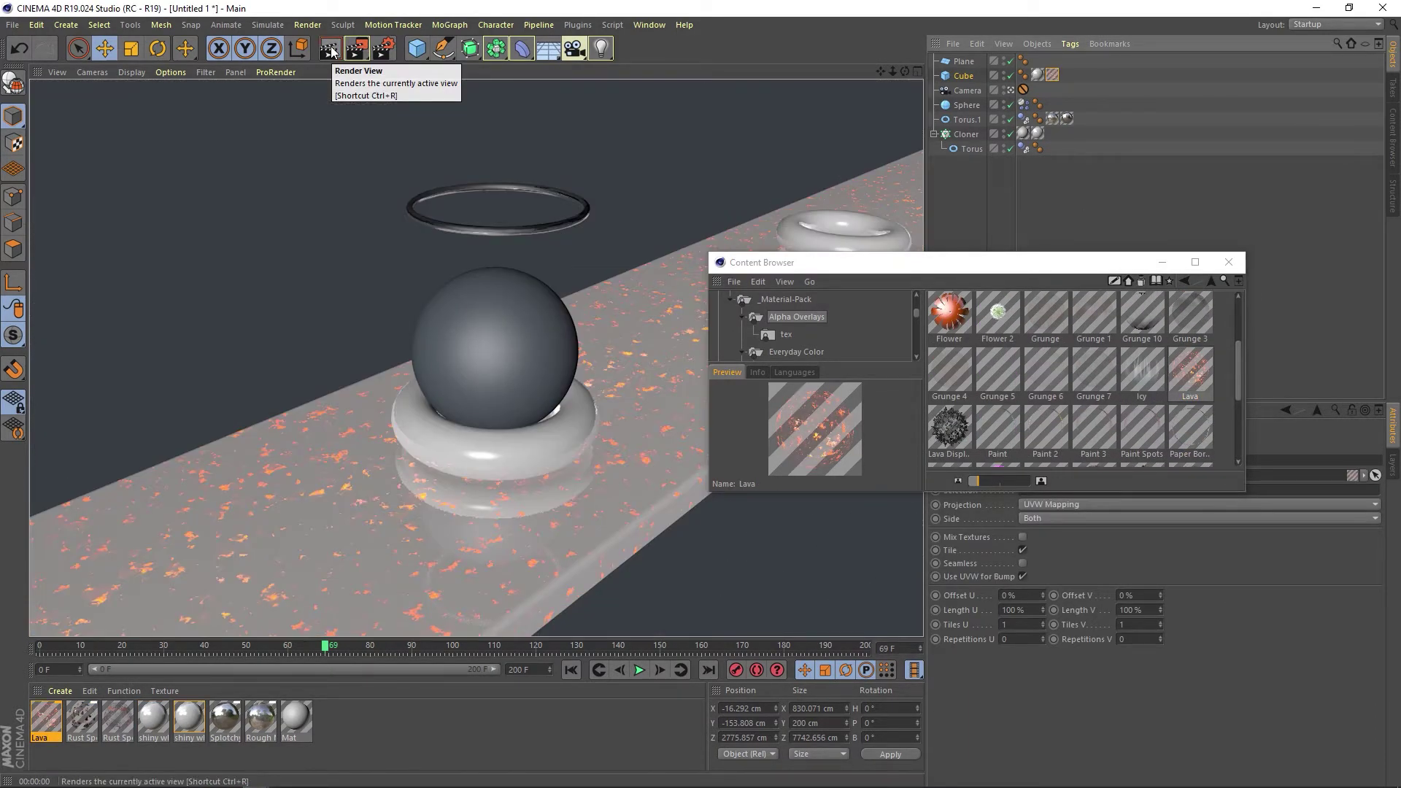
pyautogui.click(1210, 379)
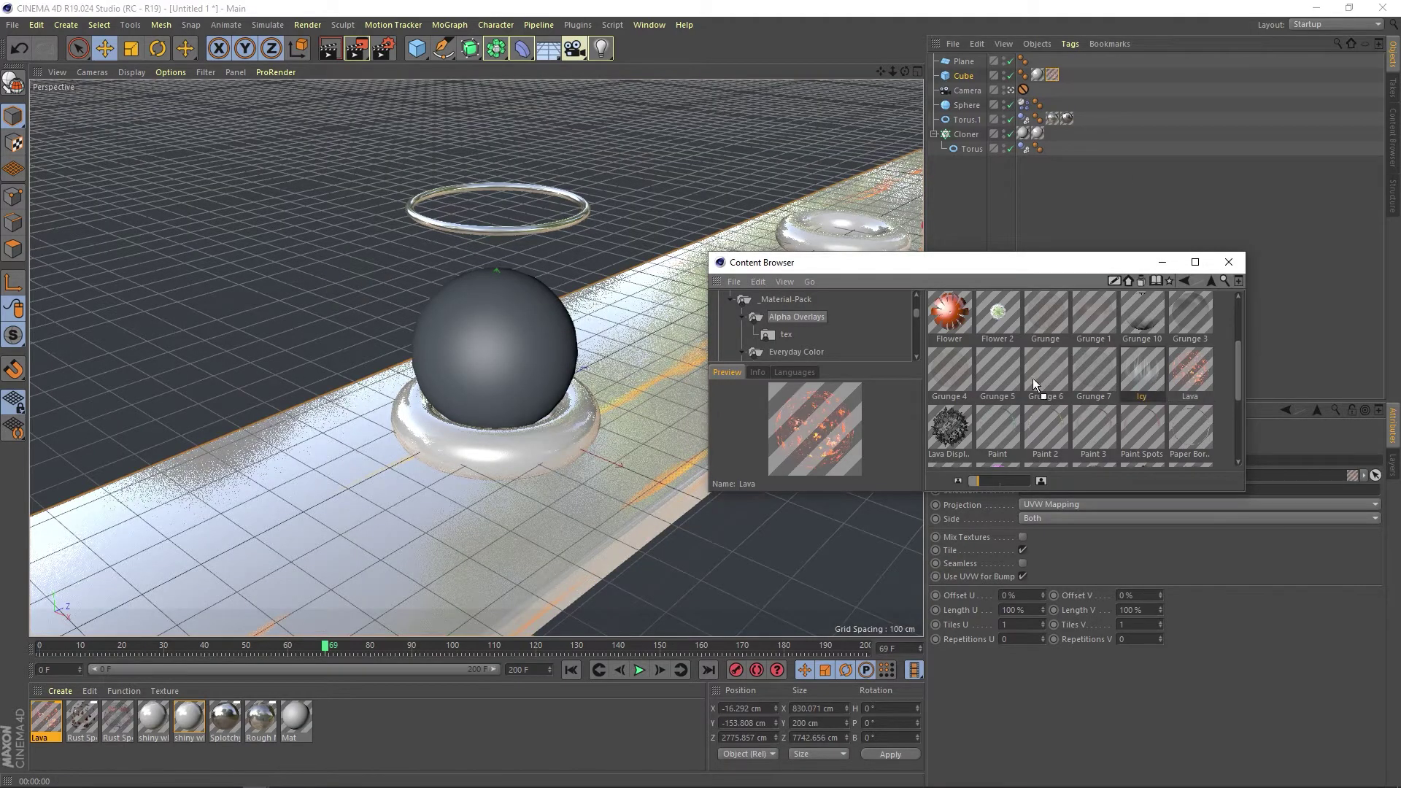
pyautogui.moveTo(1142, 373); pyautogui.dragTo(511, 526)
pyautogui.click(332, 51)
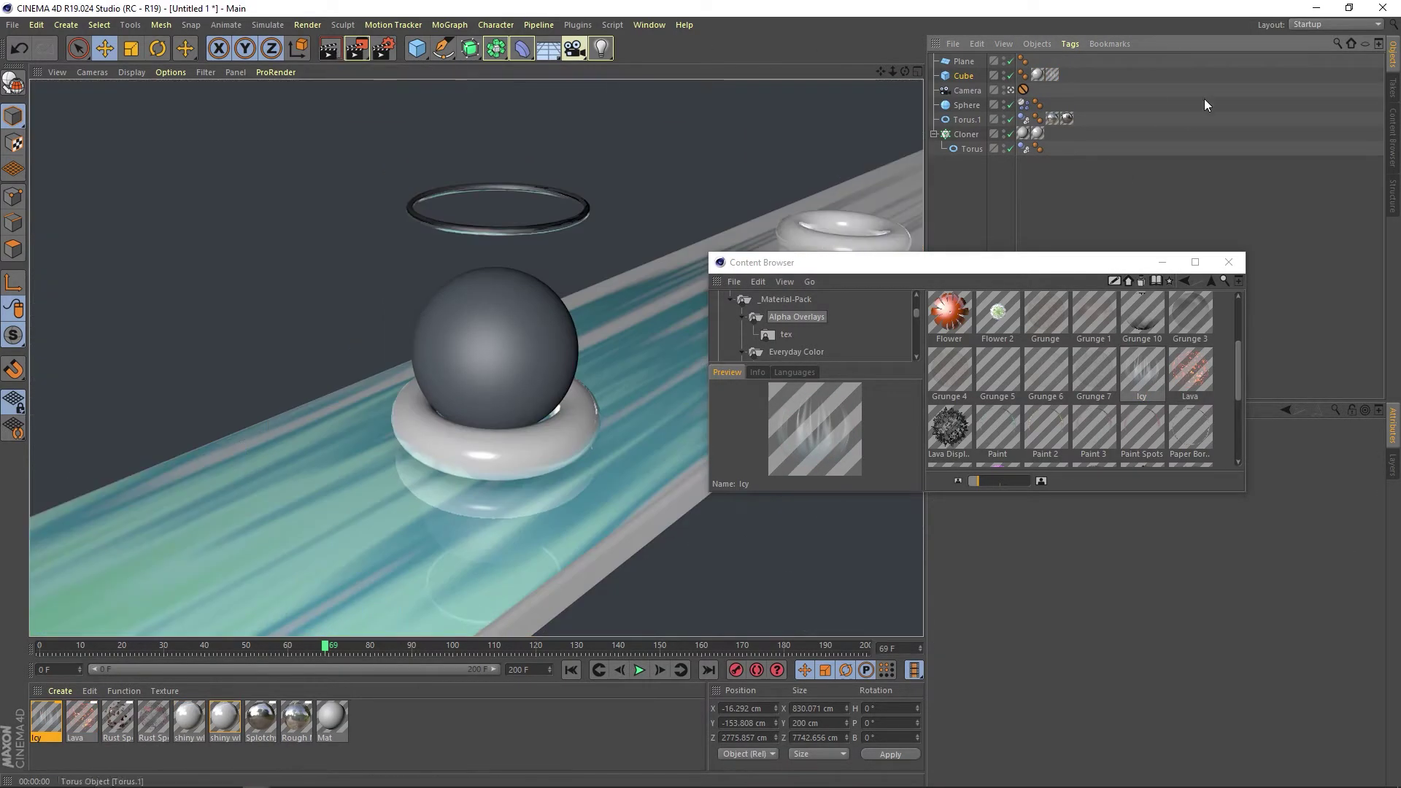
pyautogui.scroll(2, 1108, 345)
pyautogui.moveTo(1094, 343); pyautogui.dragTo(438, 511)
pyautogui.hotkey('ctrl', 'r')
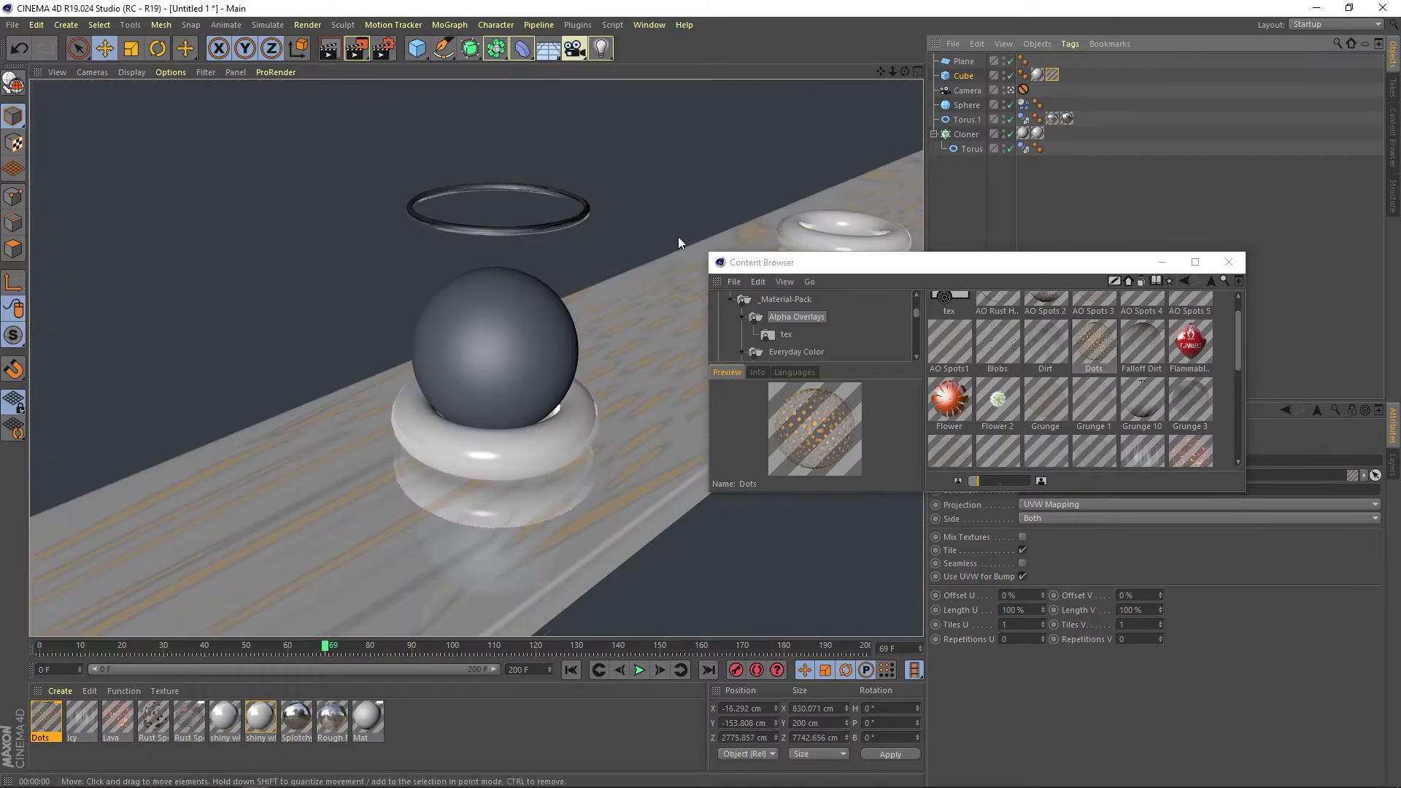
# Preview AO Rust High, Flower and Grunge 10 textures on the floor slab
pyautogui.scroll(1, 1094, 365)
pyautogui.moveTo(998, 318); pyautogui.dragTo(511, 526)
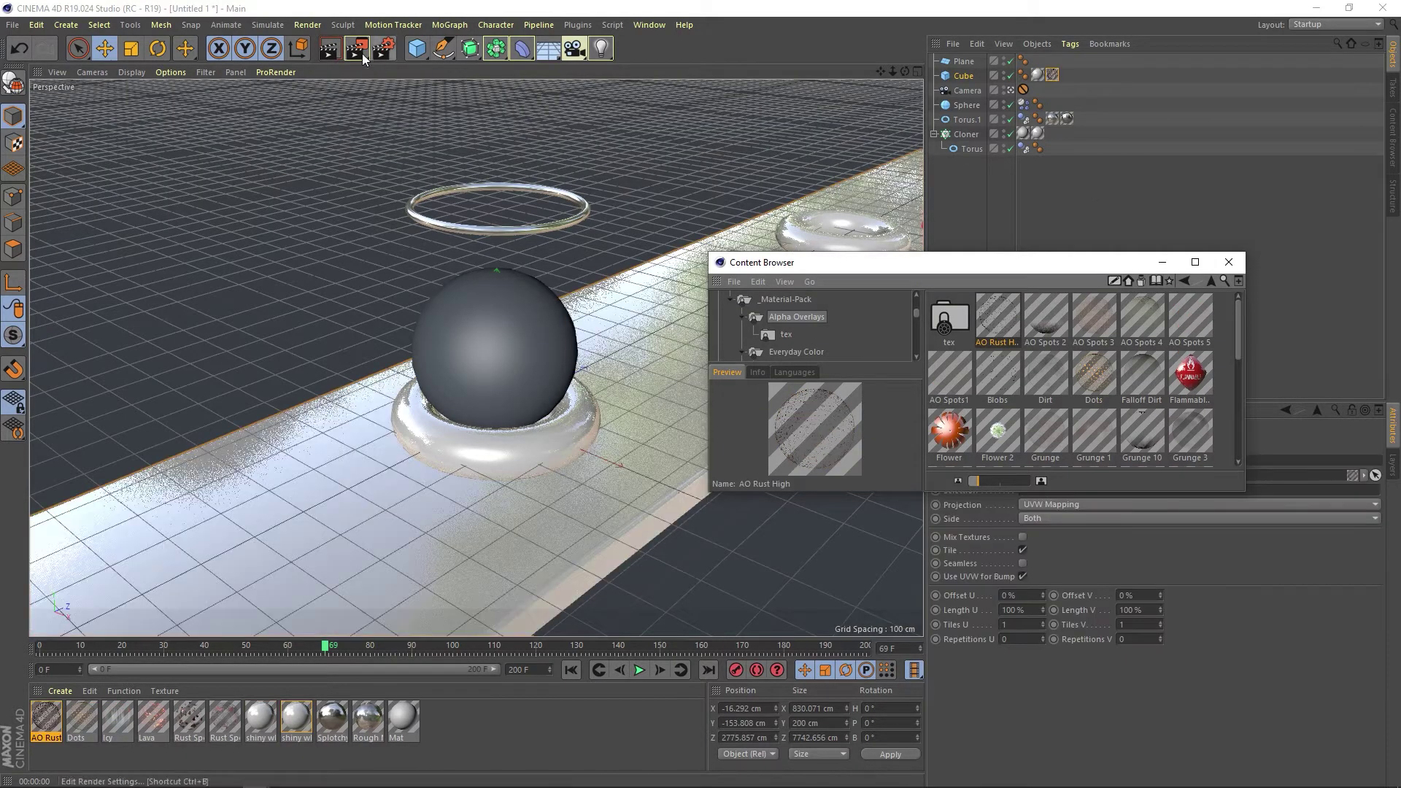
pyautogui.click(329, 51)
pyautogui.moveTo(948, 430); pyautogui.dragTo(438, 525)
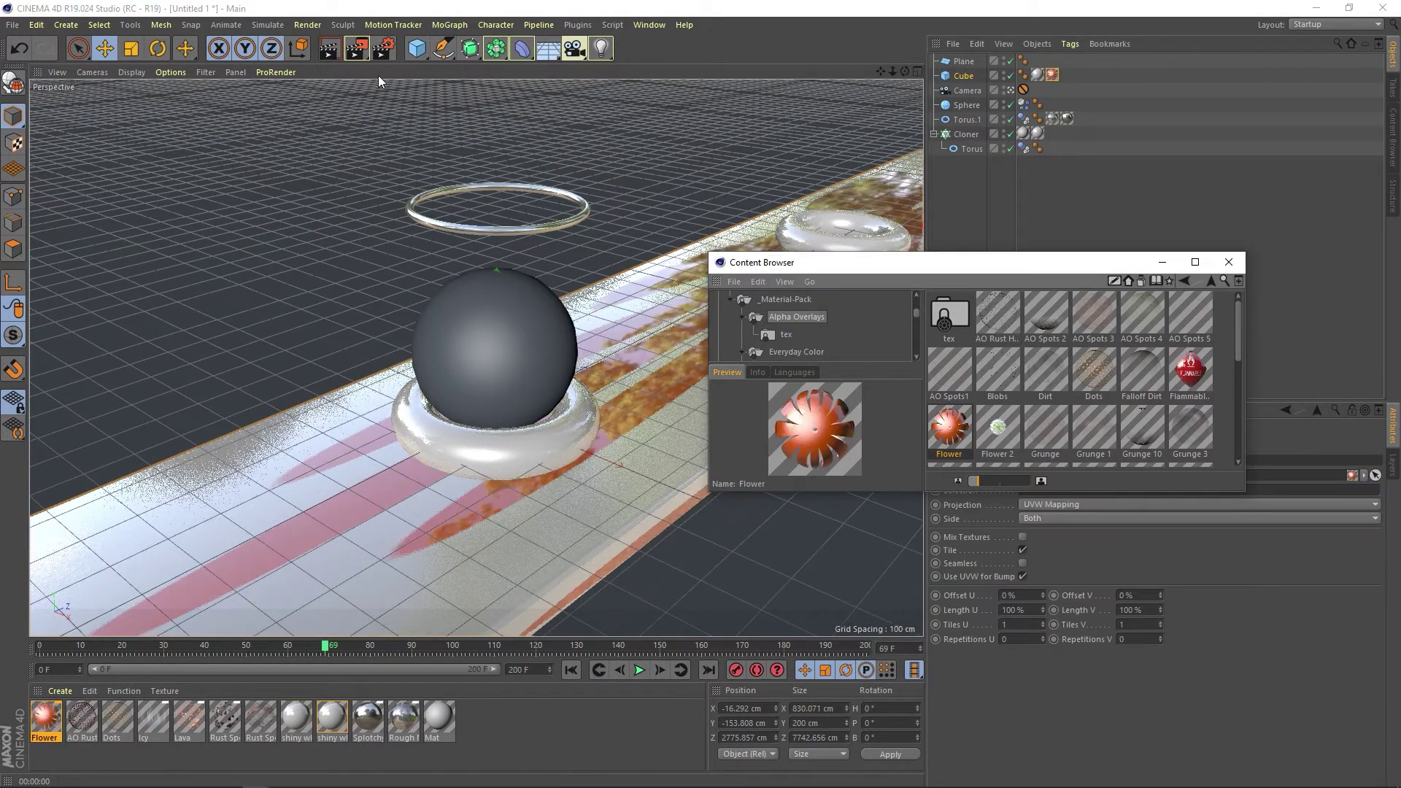
pyautogui.click(329, 51)
pyautogui.moveTo(1142, 430); pyautogui.dragTo(292, 526)
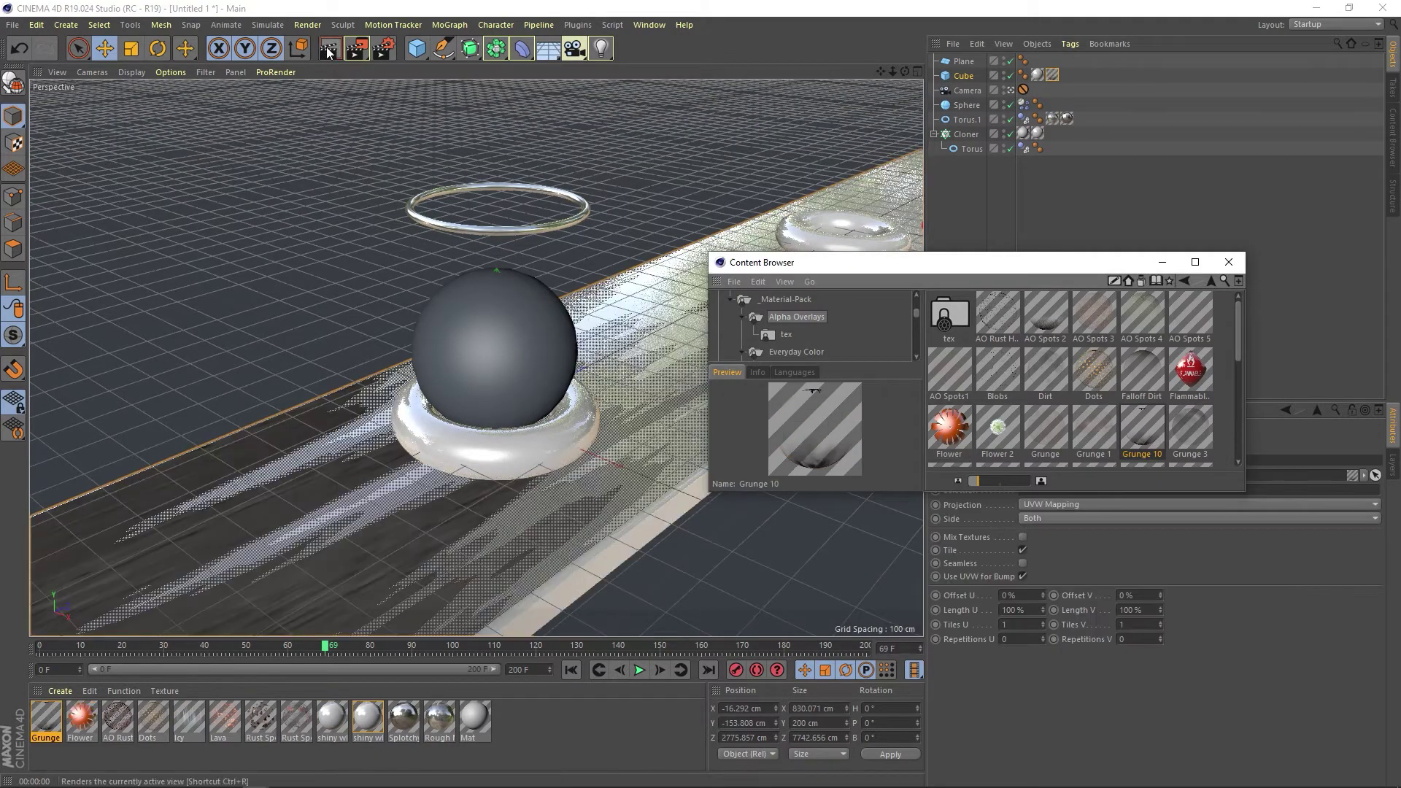
pyautogui.click(328, 51)
pyautogui.scroll(-2, 1080, 379)
pyautogui.moveTo(1190, 321); pyautogui.dragTo(608, 500)
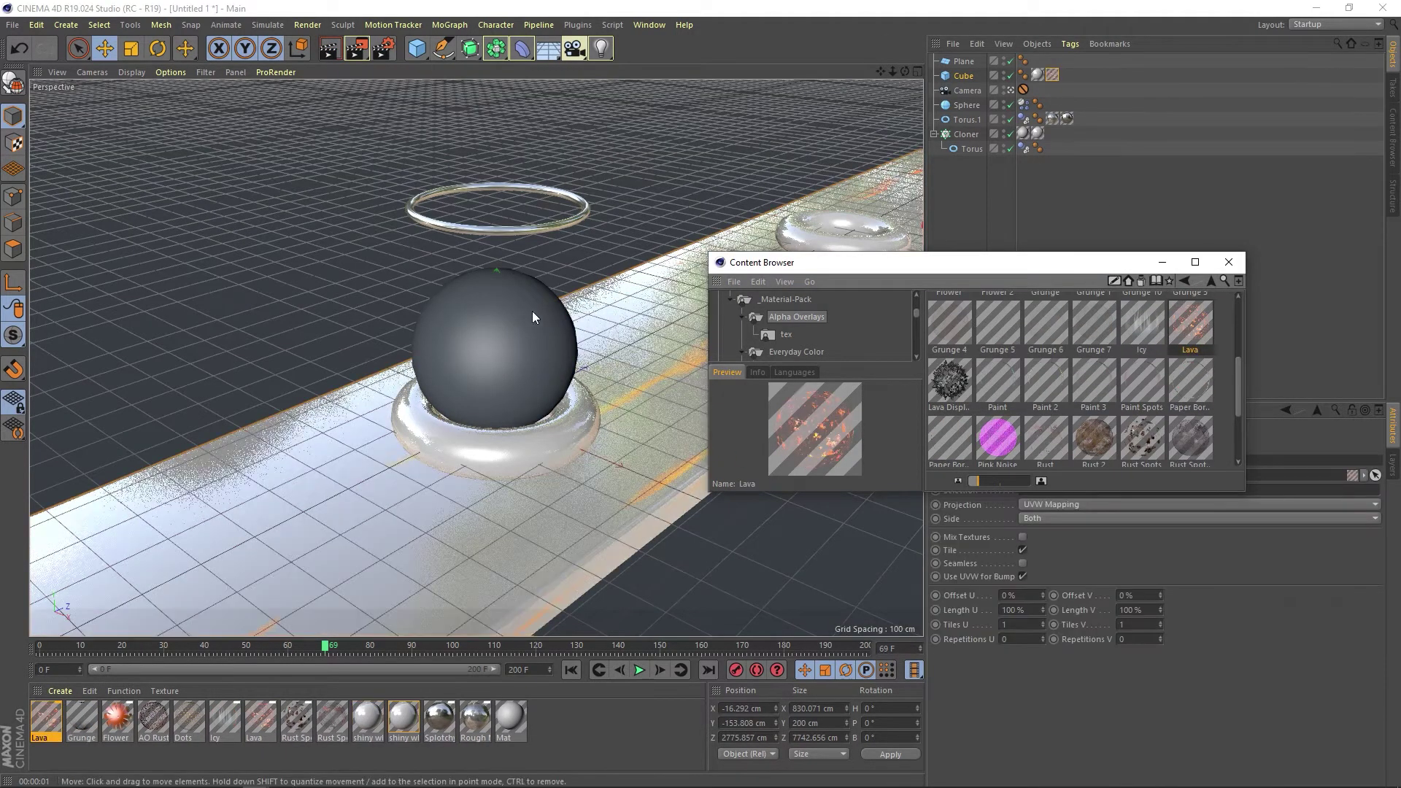
# After trying Lava Displaced, settle on the Lava floor texture and render with the library minimized
pyautogui.moveTo(950, 379); pyautogui.dragTo(292, 525)
pyautogui.click(329, 50)
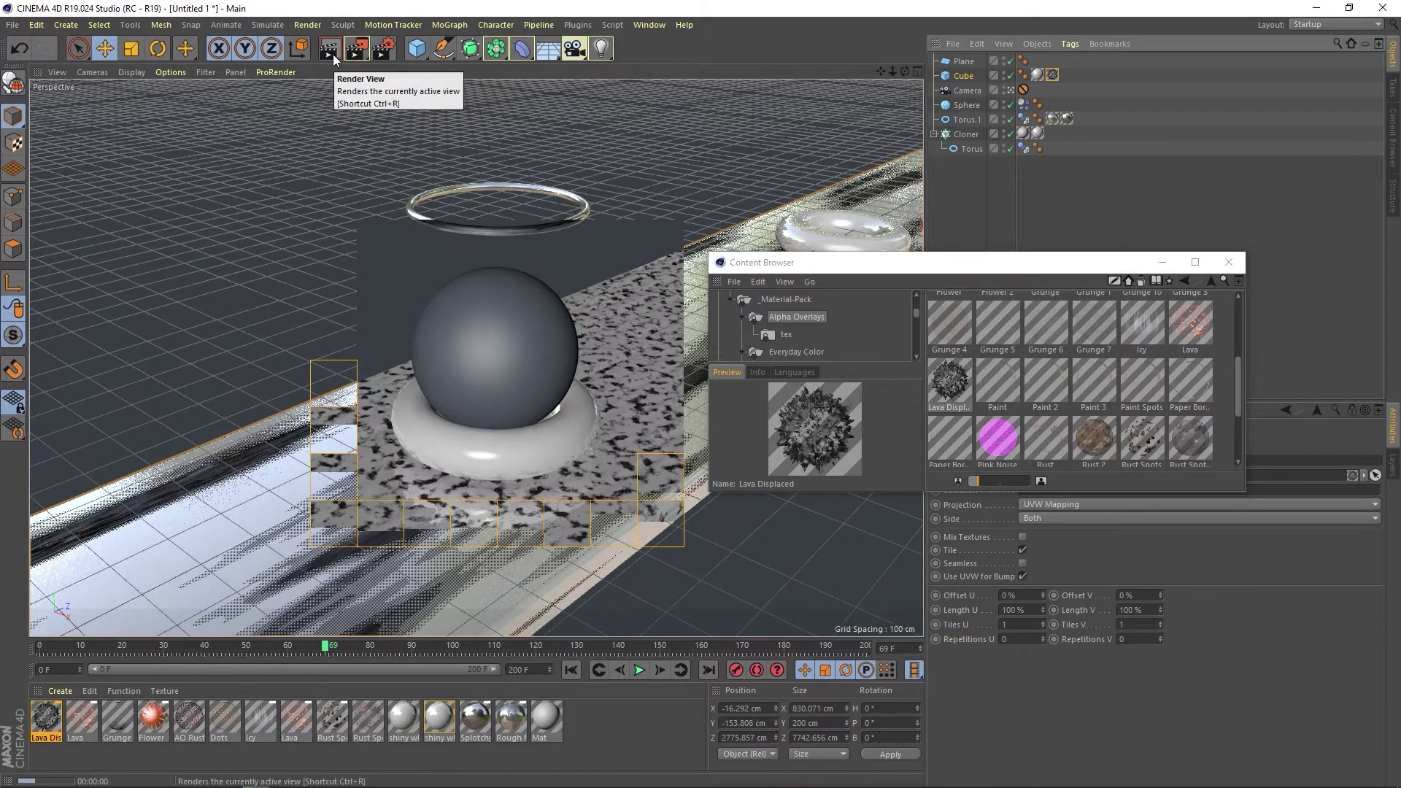
pyautogui.moveTo(1190, 321); pyautogui.dragTo(629, 442)
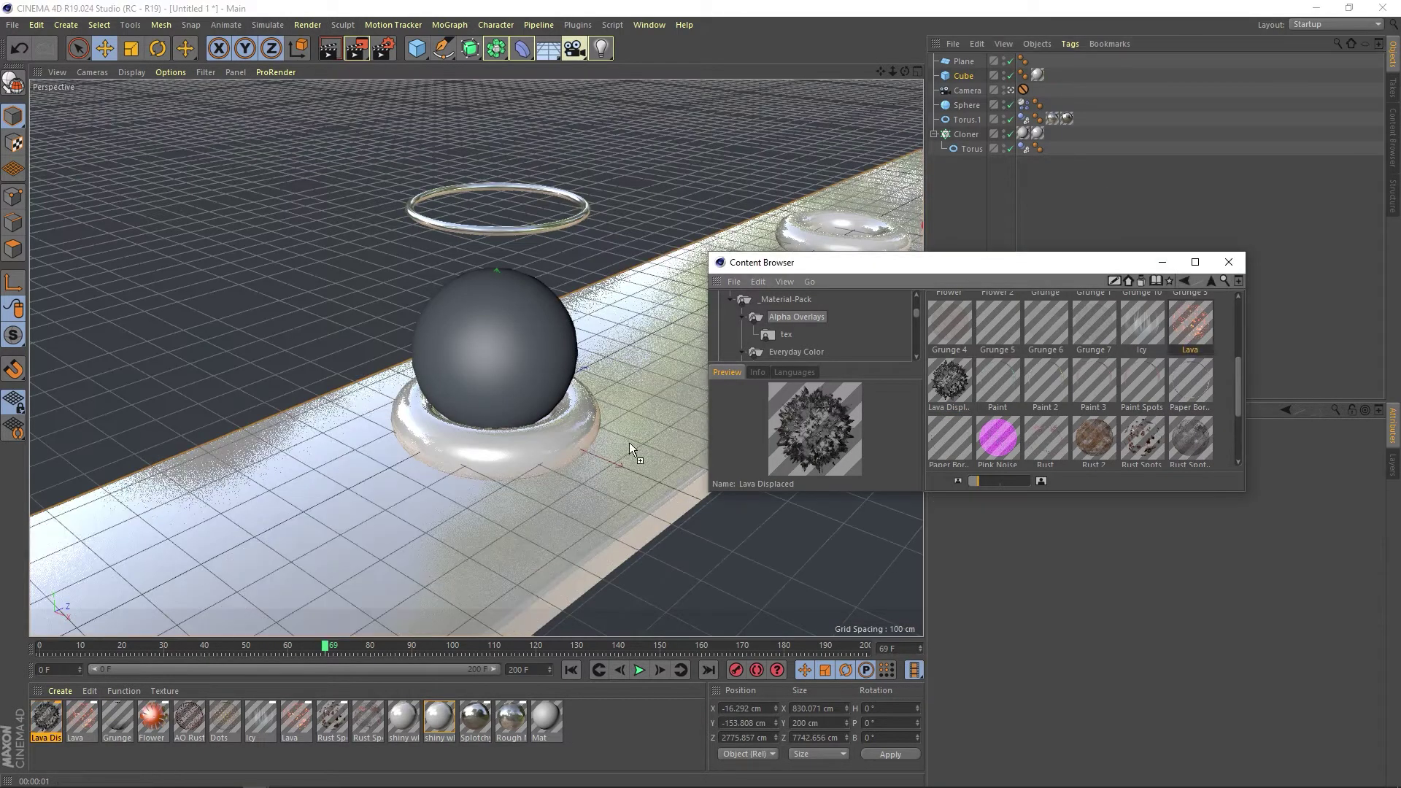
pyautogui.click(338, 55)
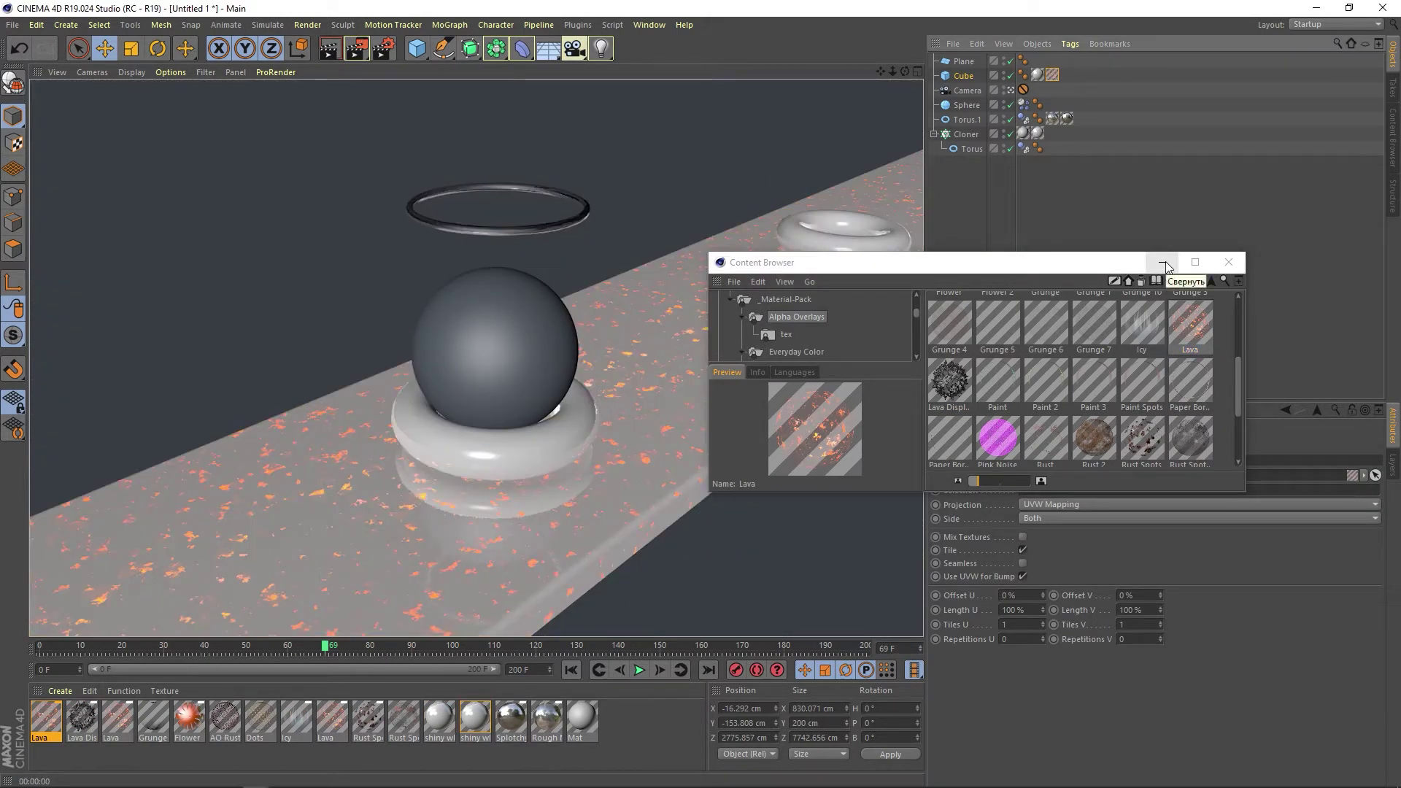
pyautogui.click(1165, 267)
pyautogui.click(329, 51)
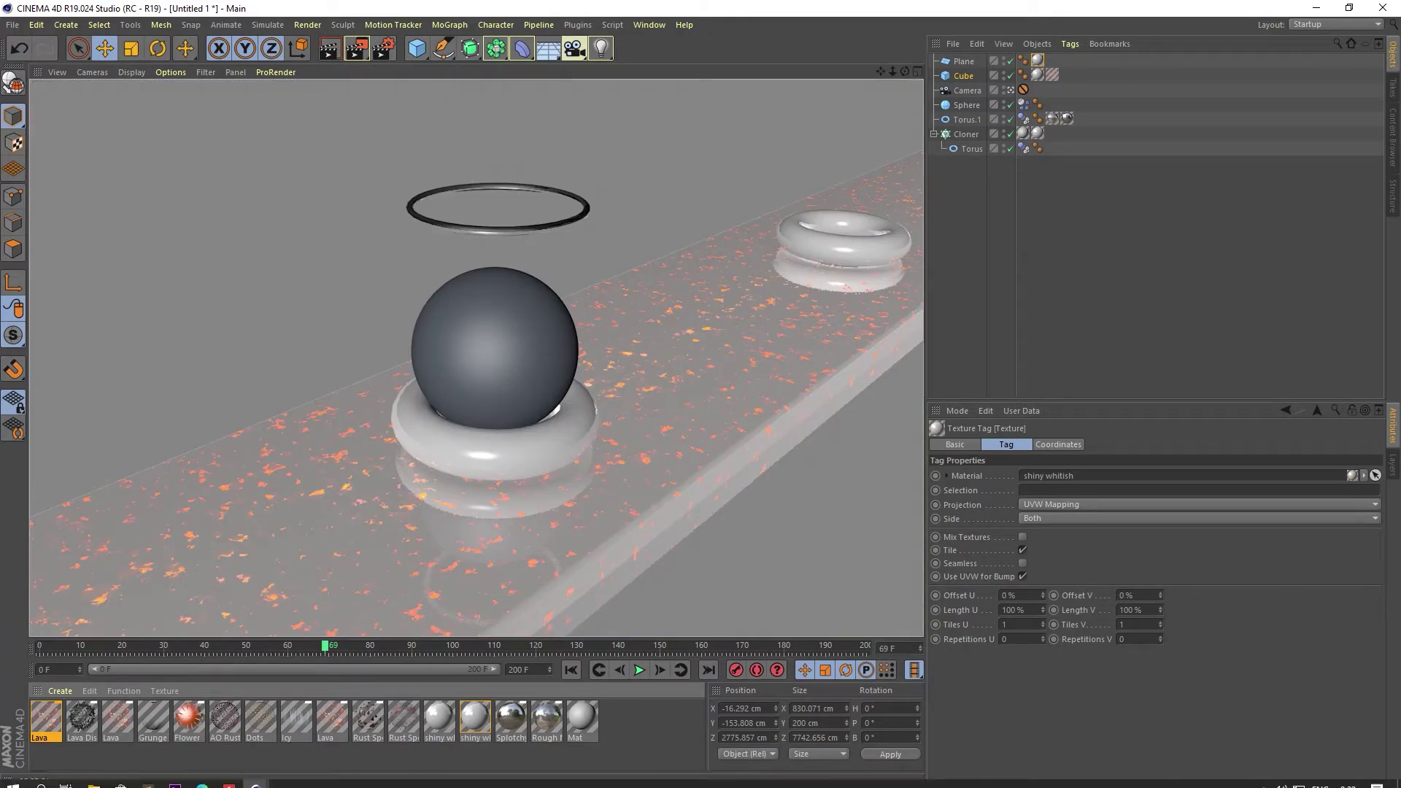
# Put Red Slush from Everyday Color on the sphere and render a preview
pyautogui.hotkey('shift', 'F8')
pyautogui.scroll(-1, 1144, 348)
pyautogui.scroll(-2, 1144, 347)
pyautogui.moveTo(1045, 398); pyautogui.dragTo(476, 374)
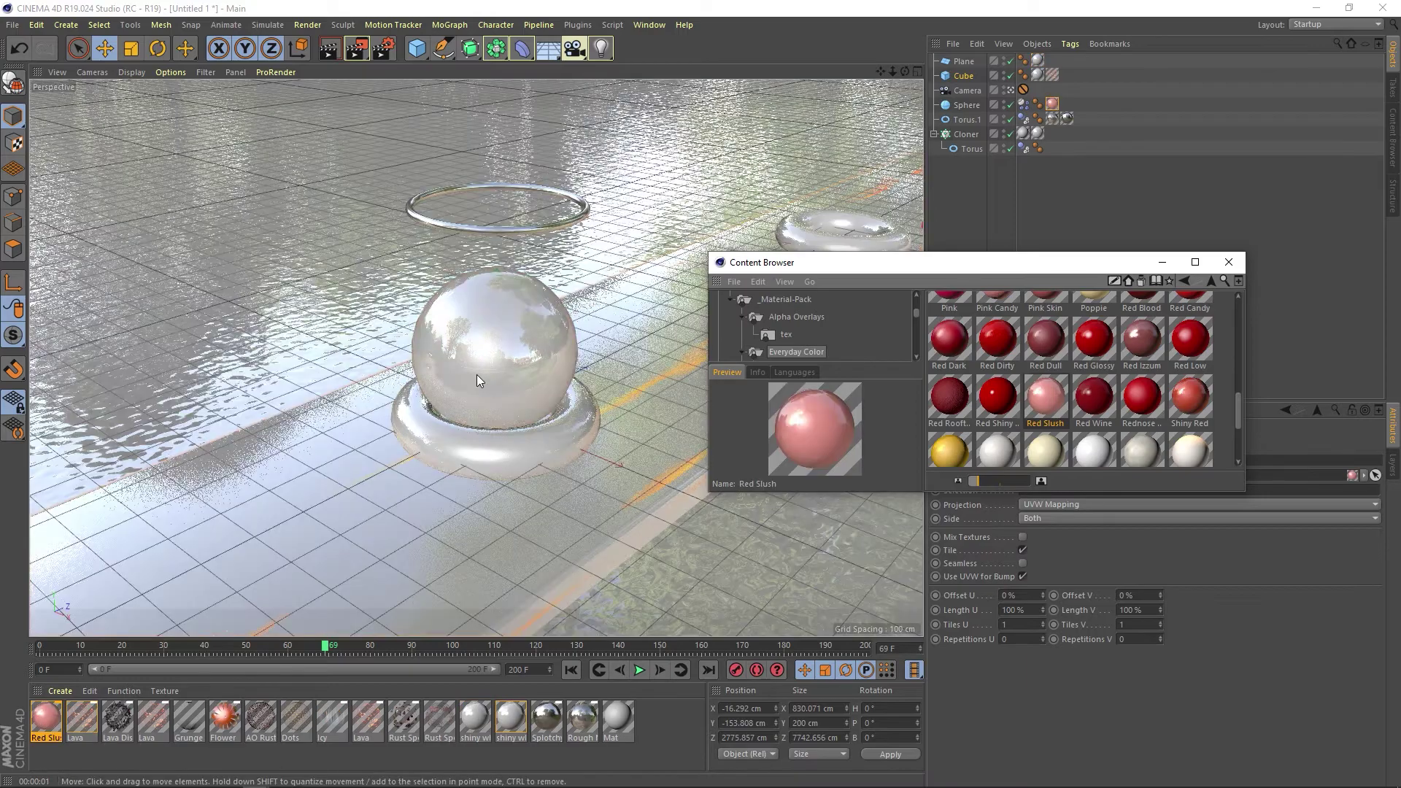
pyautogui.click(338, 46)
# Try the Orange Light Center material on the sphere
pyautogui.scroll(2, 1100, 397)
pyautogui.scroll(2, 1099, 395)
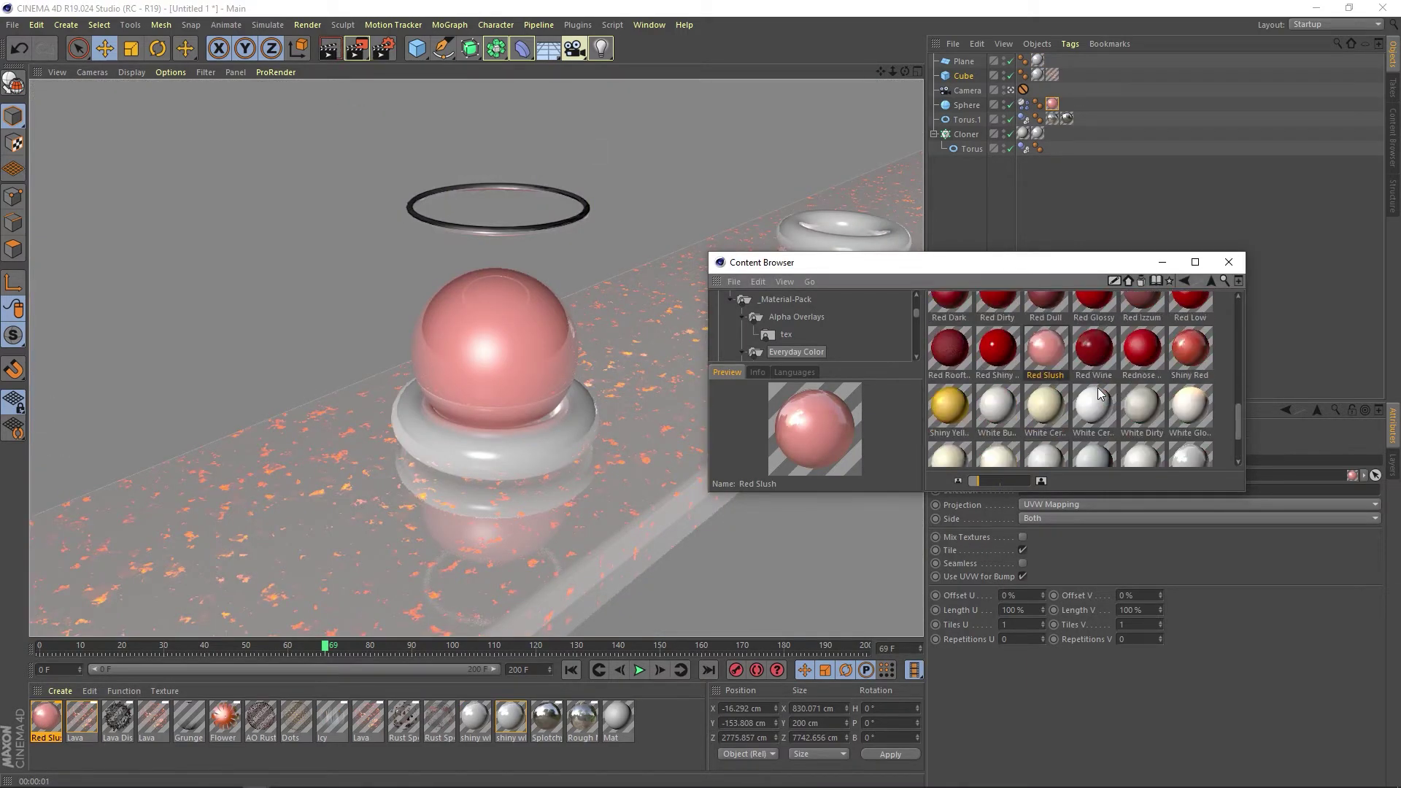
pyautogui.scroll(3, 1099, 395)
pyautogui.scroll(-1, 1099, 394)
pyautogui.scroll(1, 1099, 395)
pyautogui.scroll(-2, 1098, 387)
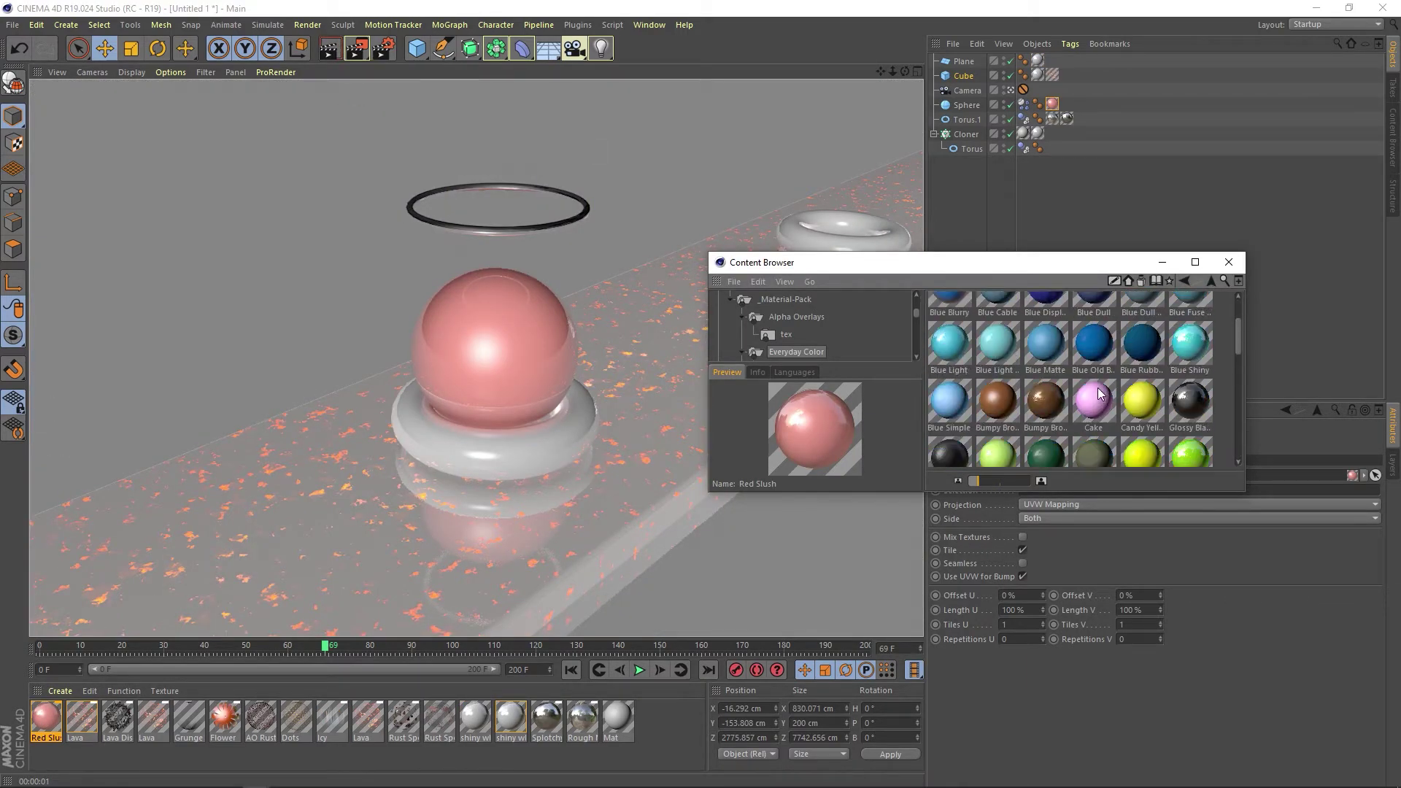
pyautogui.scroll(-2, 1098, 388)
pyautogui.scroll(-2, 1098, 382)
pyautogui.moveTo(1094, 322); pyautogui.dragTo(511, 324)
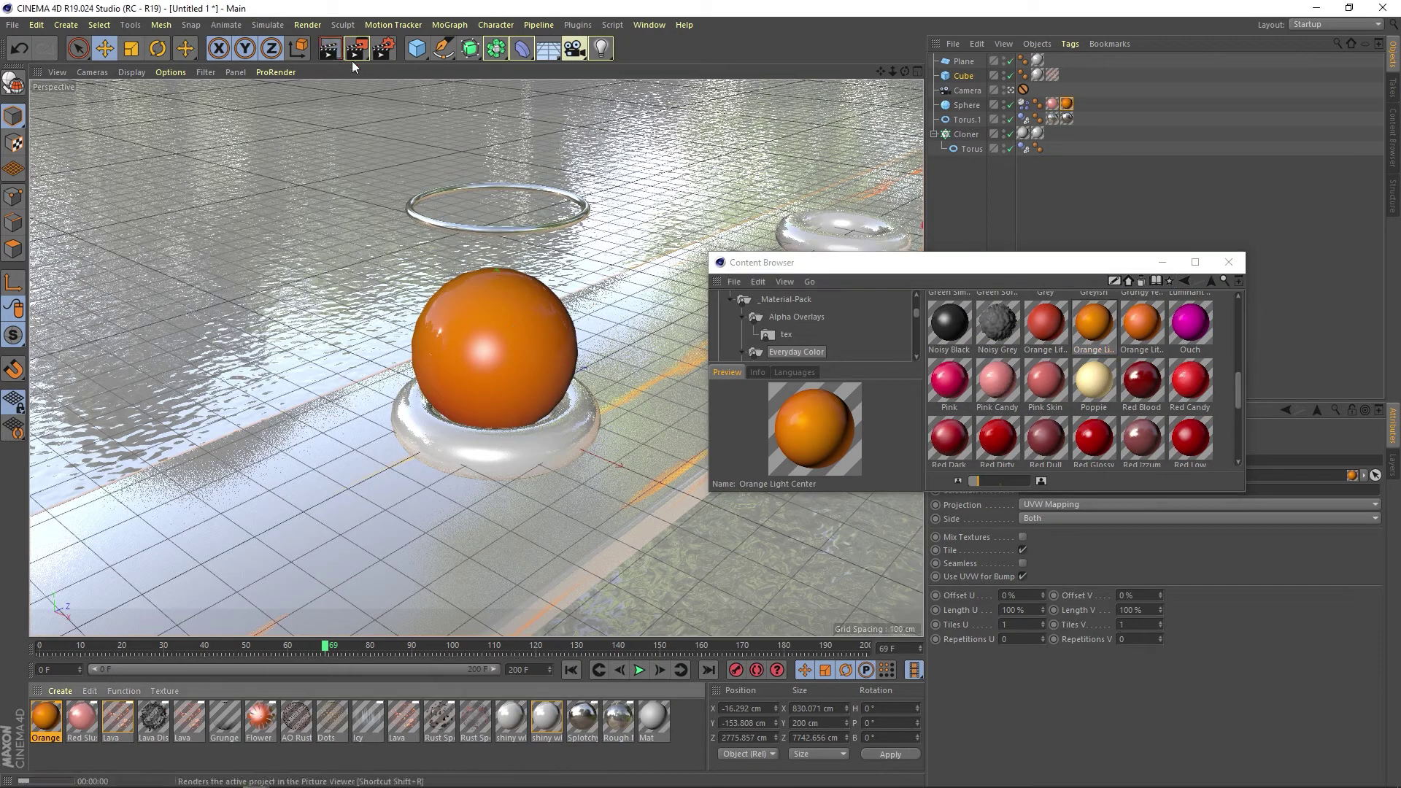
# Try Red Rooftile, then Noisy Grey on the sphere
pyautogui.scroll(-3, 1080, 379)
pyautogui.scroll(1, 1080, 379)
pyautogui.moveTo(949, 348); pyautogui.dragTo(496, 350)
pyautogui.click(327, 53)
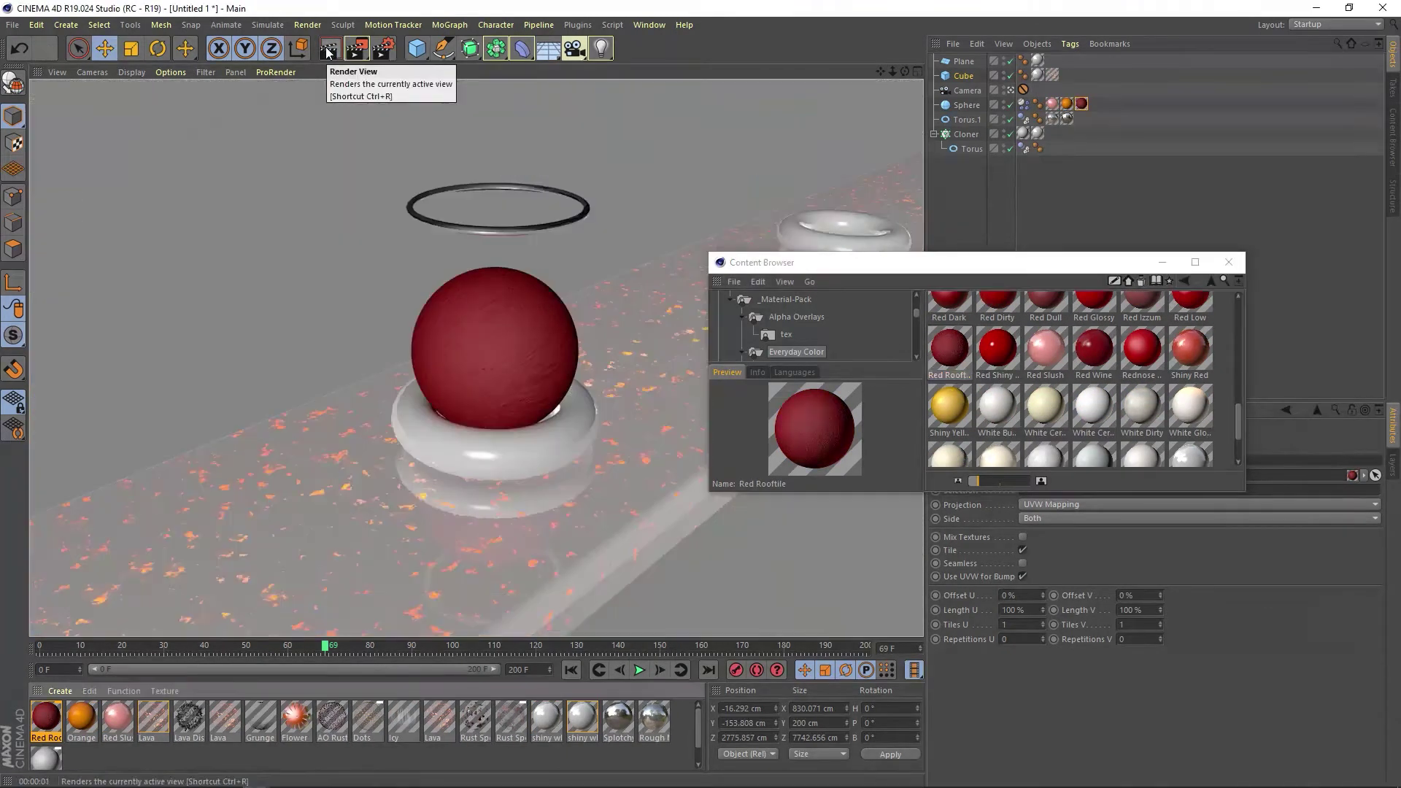
pyautogui.scroll(2, 956, 408)
pyautogui.scroll(3, 956, 409)
pyautogui.moveTo(998, 427); pyautogui.dragTo(447, 313)
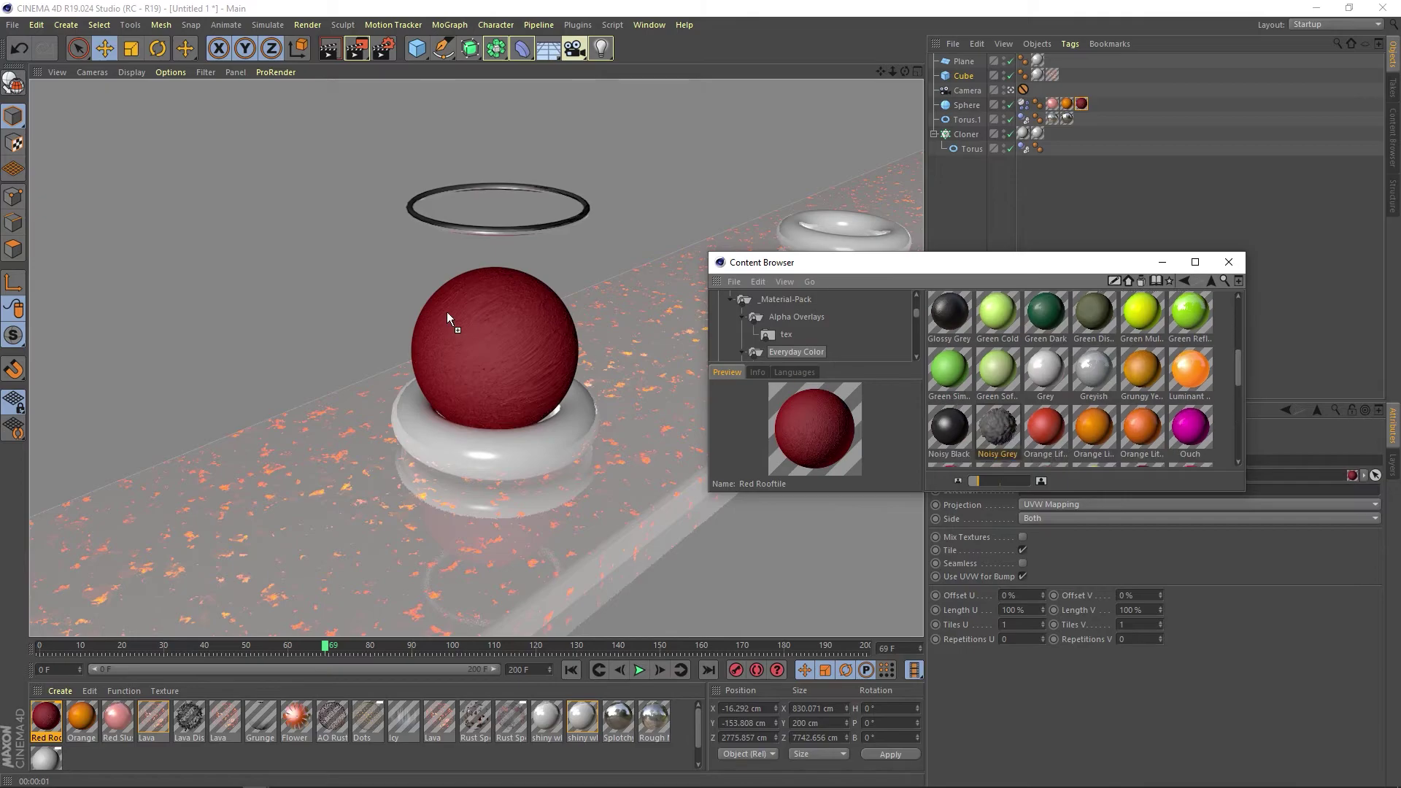
# Try the Blue Displaced material on the sphere
pyautogui.scroll(5, 965, 409)
pyautogui.scroll(5, 1021, 379)
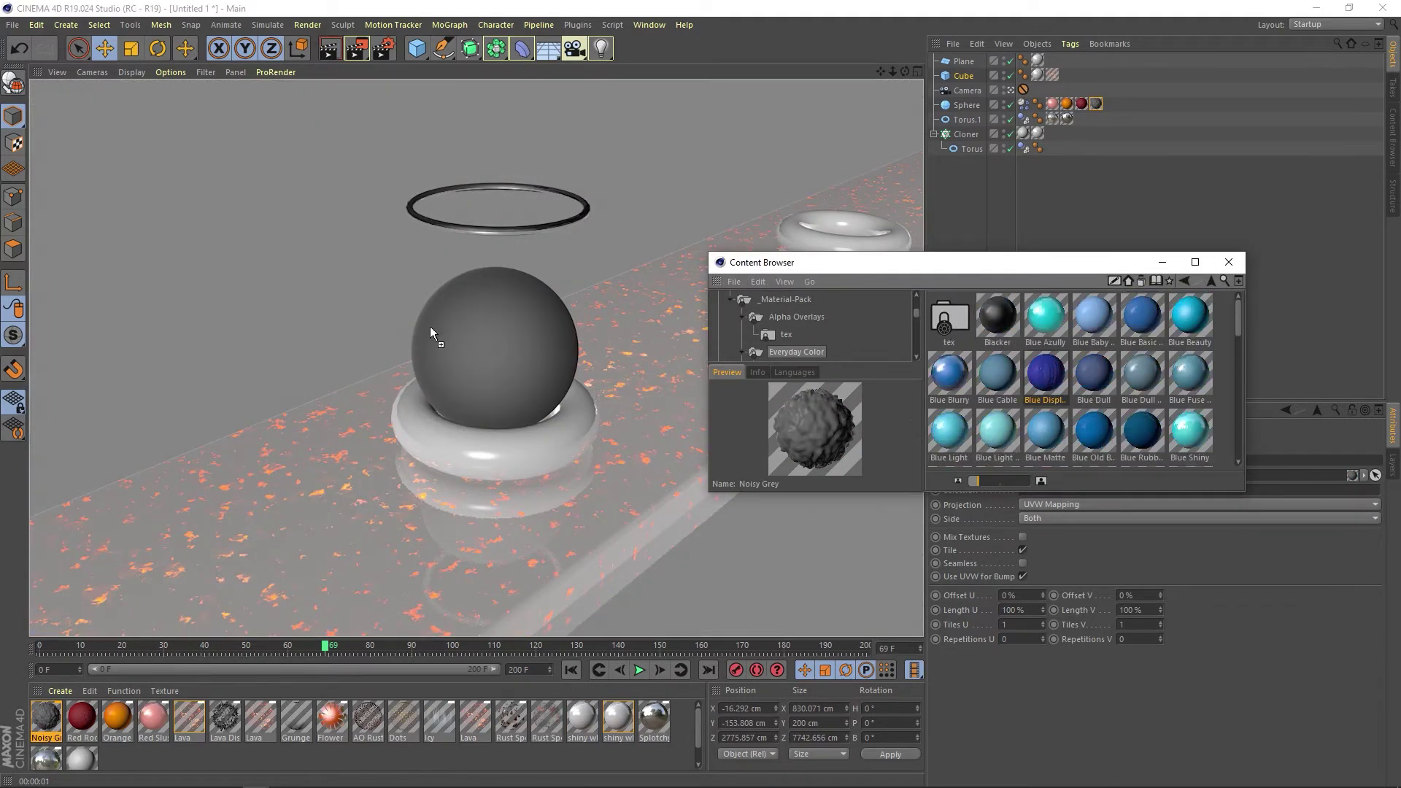
pyautogui.moveTo(1046, 372); pyautogui.dragTo(496, 343)
pyautogui.click(328, 48)
pyautogui.scroll(-8, 1094, 421)
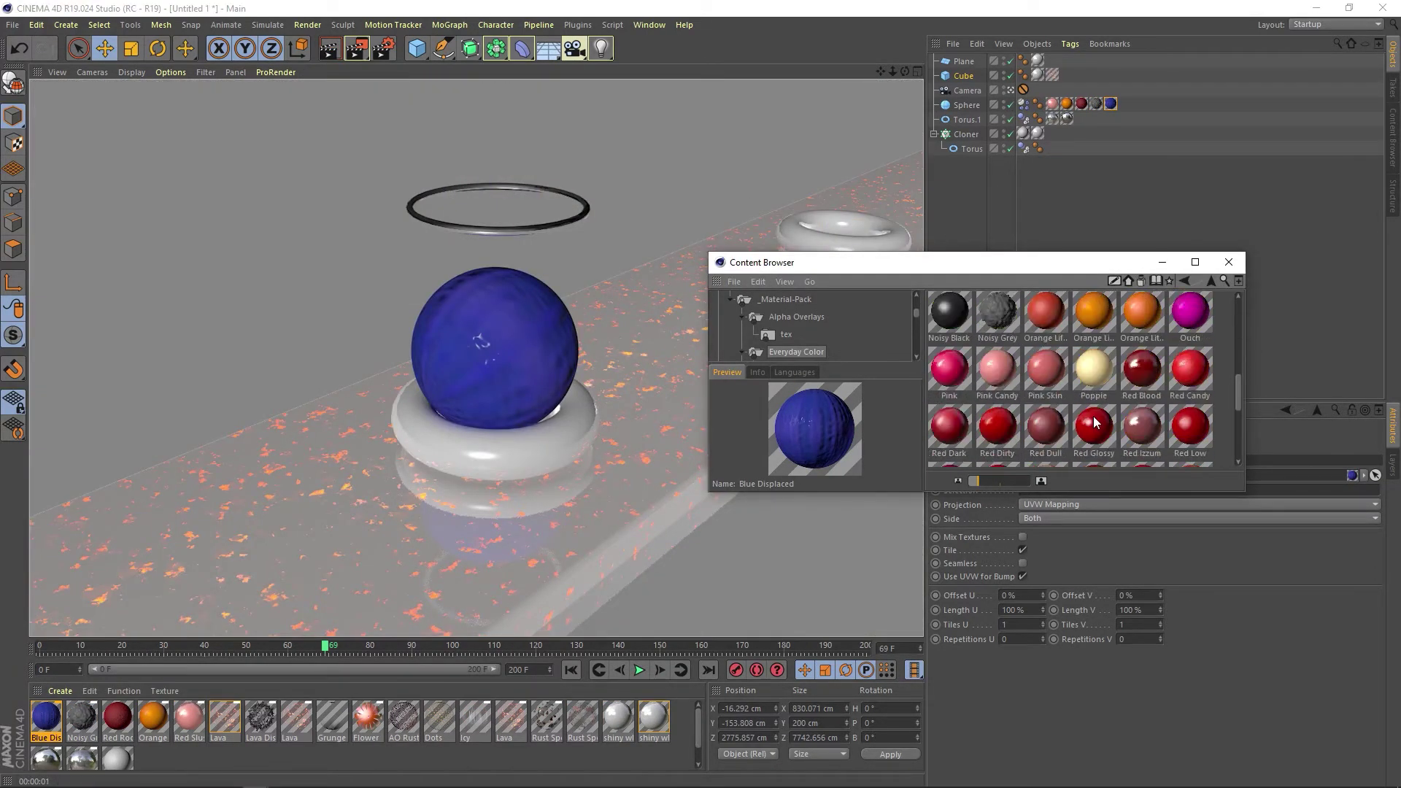
# Settle on Pink Candy for the sphere, close the Content Browser and play the animation
pyautogui.moveTo(998, 369); pyautogui.dragTo(497, 343)
pyautogui.click(328, 48)
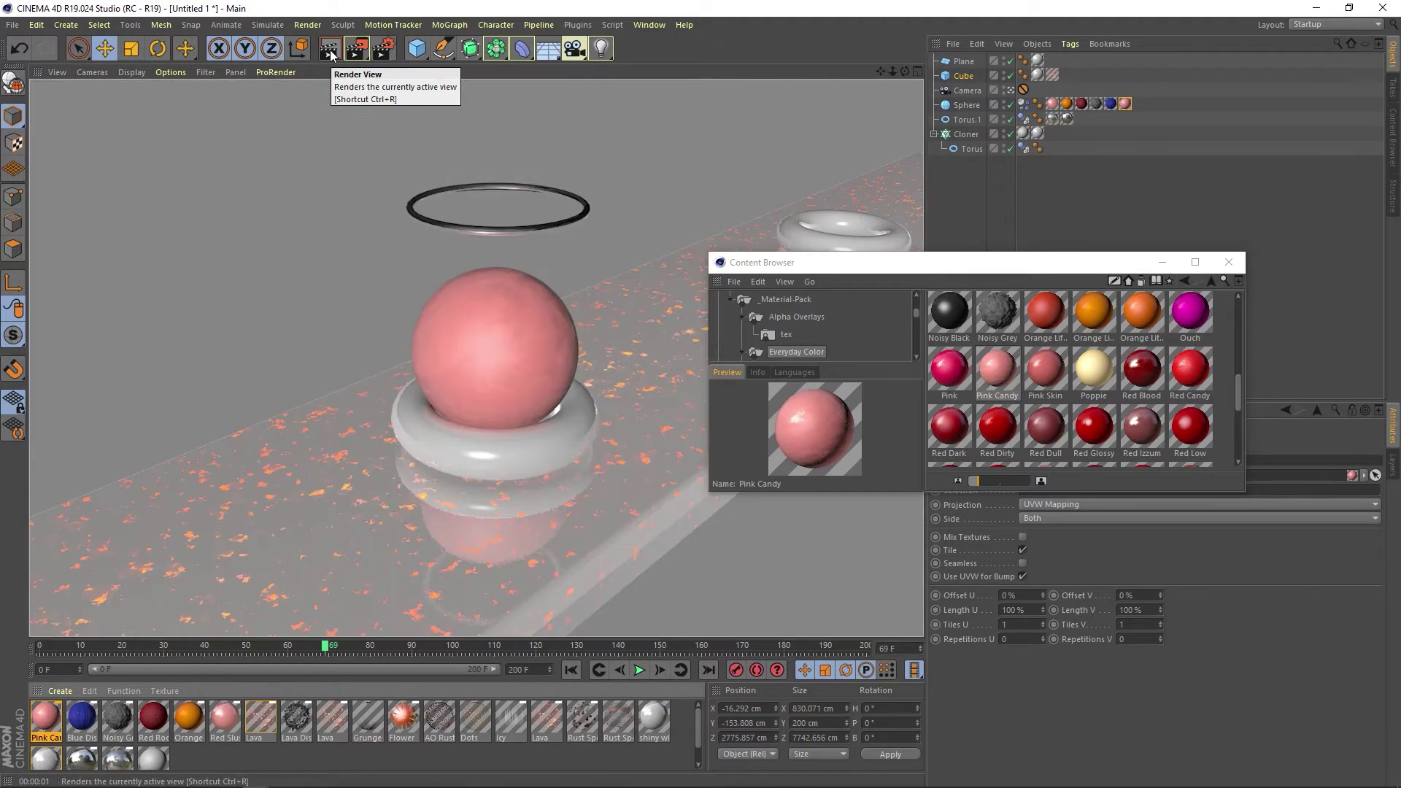
pyautogui.click(1162, 262)
pyautogui.click(638, 669)
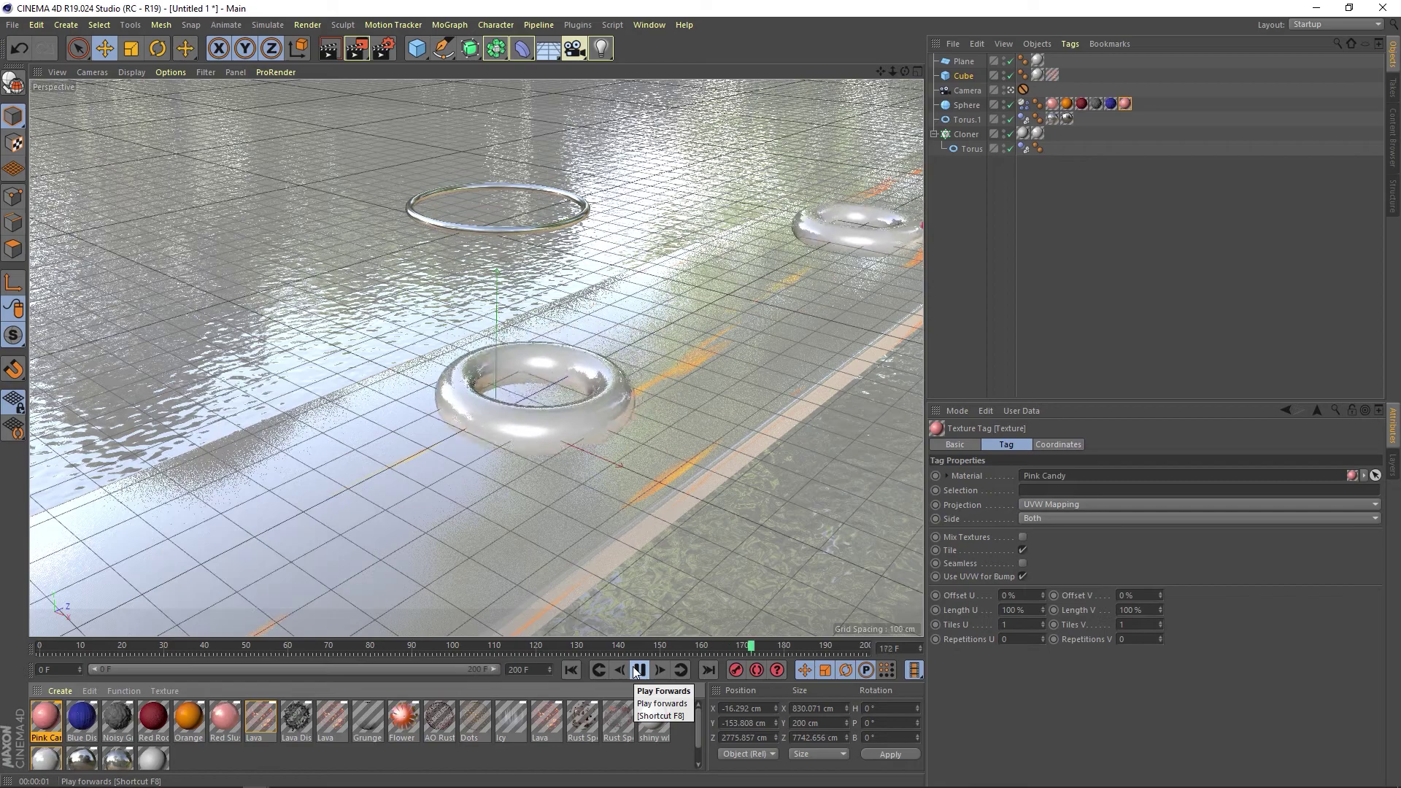
# Stop playback at frame 34 and render a preview of the scene
pyautogui.click(638, 669)
pyautogui.click(645, 669)
pyautogui.click(327, 48)
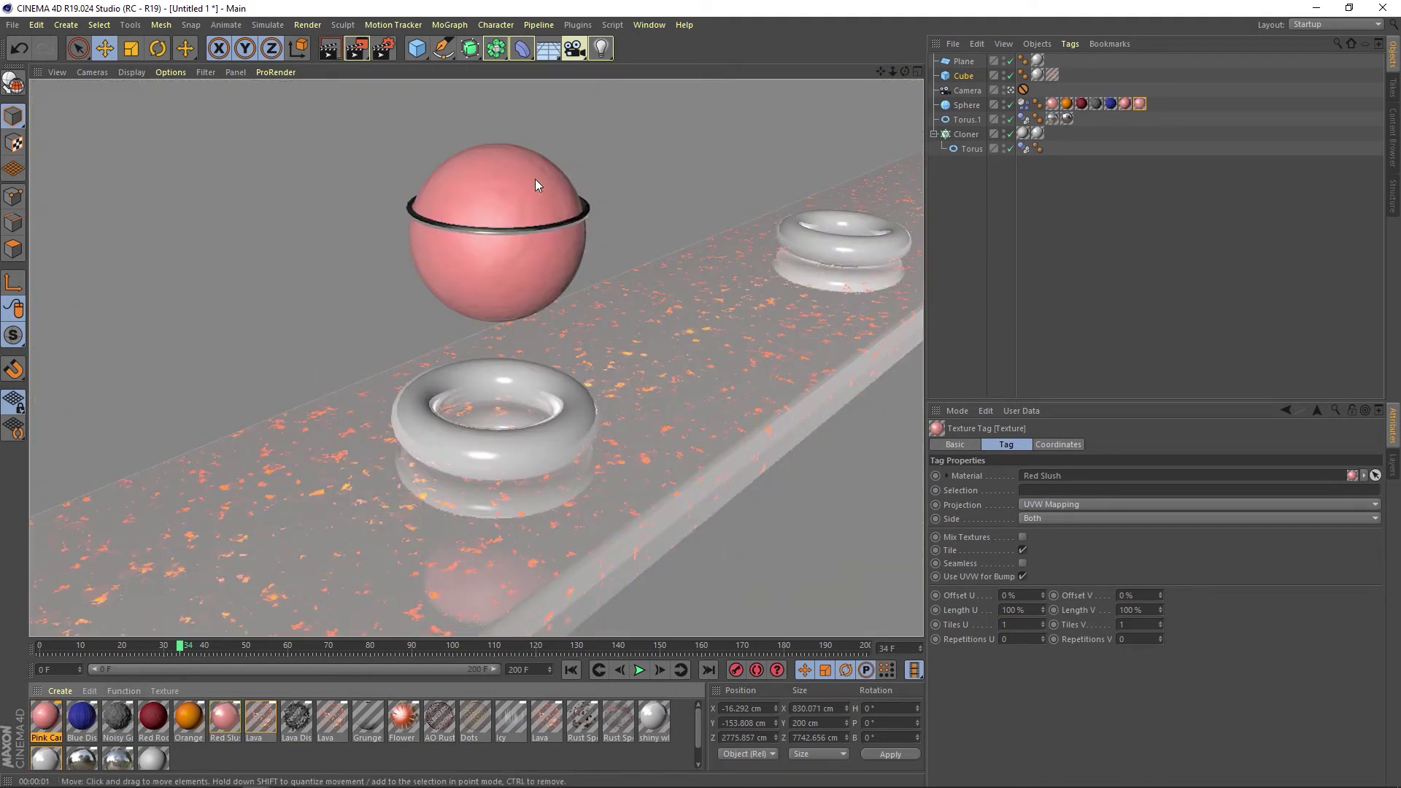
pyautogui.click(336, 49)
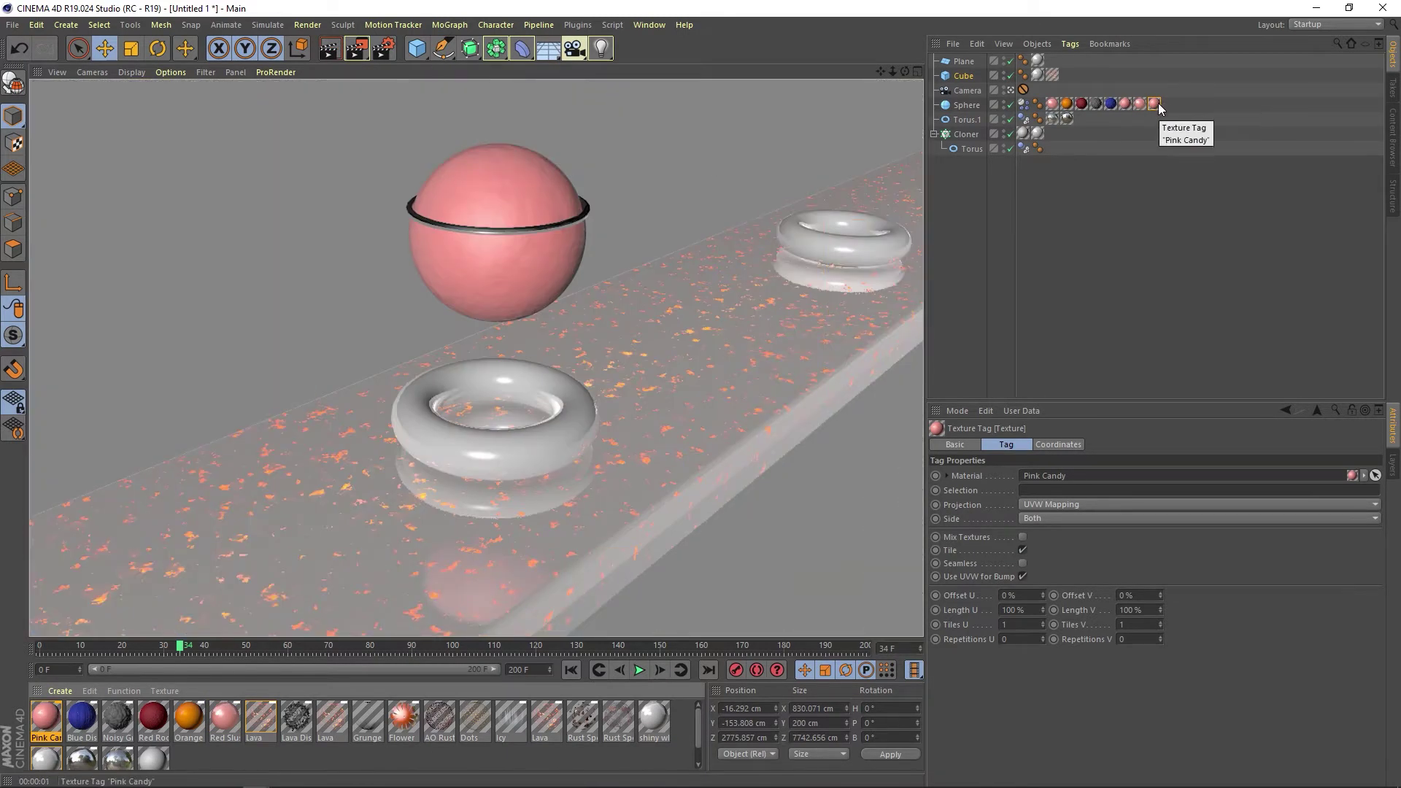
# Delete the sphere's extra texture tags and the ring's Rough Metal 3 tag
pyautogui.keyDown('ctrl'); pyautogui.moveTo(1139, 103); pyautogui.dragTo(1154, 102); pyautogui.keyUp('ctrl')
pyautogui.press('Delete')
pyautogui.click(1067, 103)
pyautogui.press('Delete')
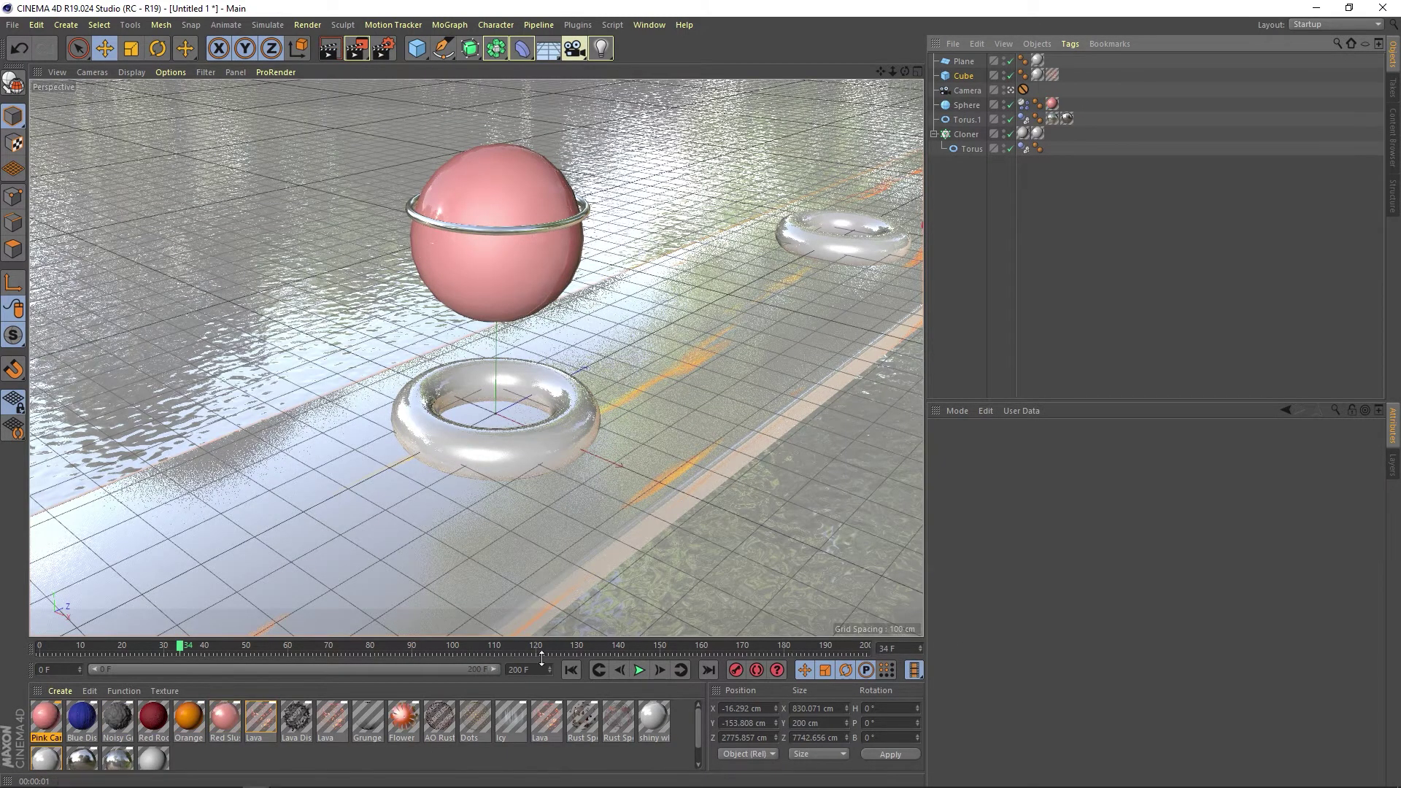
pyautogui.click(1052, 118)
pyautogui.press('Delete')
# Select Torus.1 and browse the Metal materials in the Content Browser
pyautogui.click(542, 227)
pyautogui.hotkey('shift', 'F8')
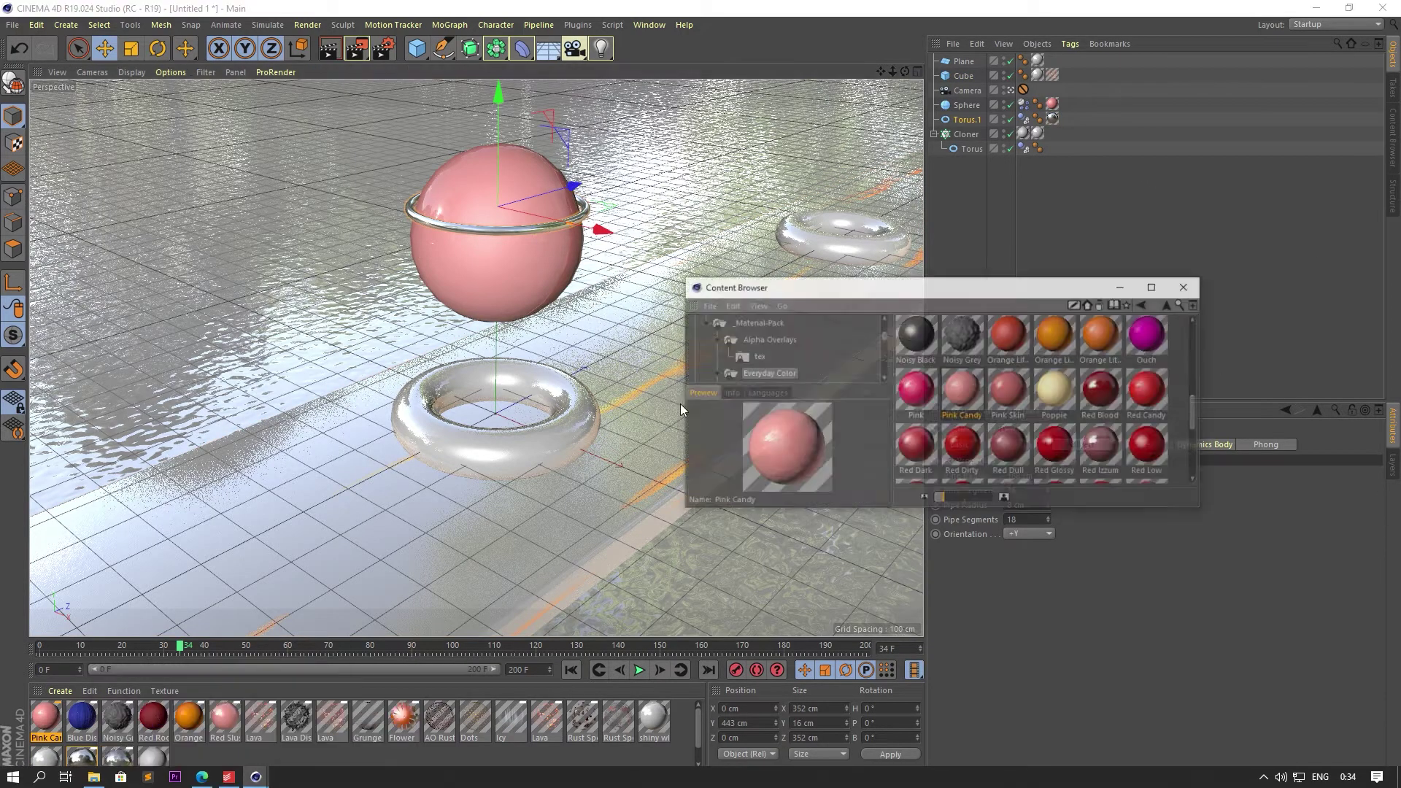
pyautogui.doubleClick(1180, 326)
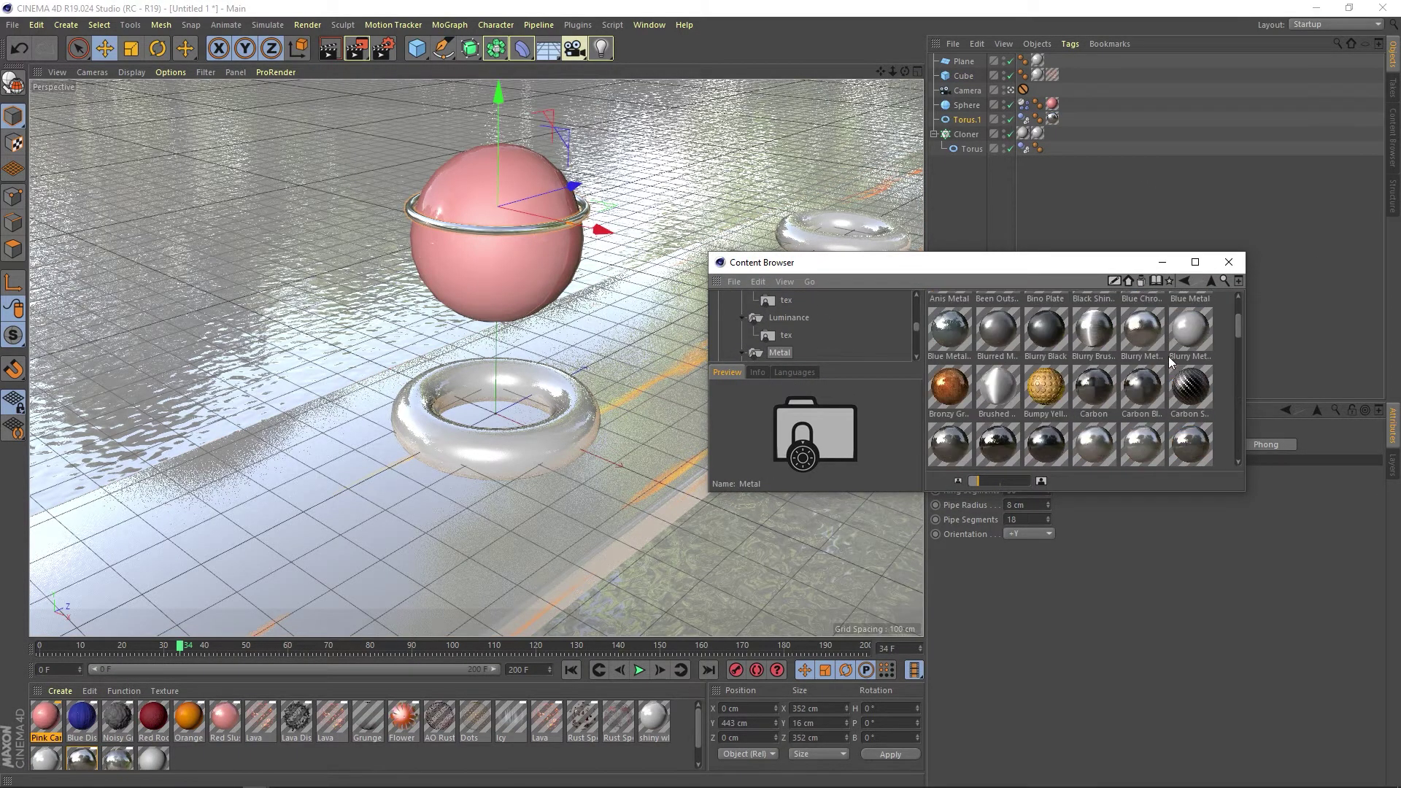
pyautogui.scroll(-3, 1150, 432)
pyautogui.scroll(-3, 1167, 379)
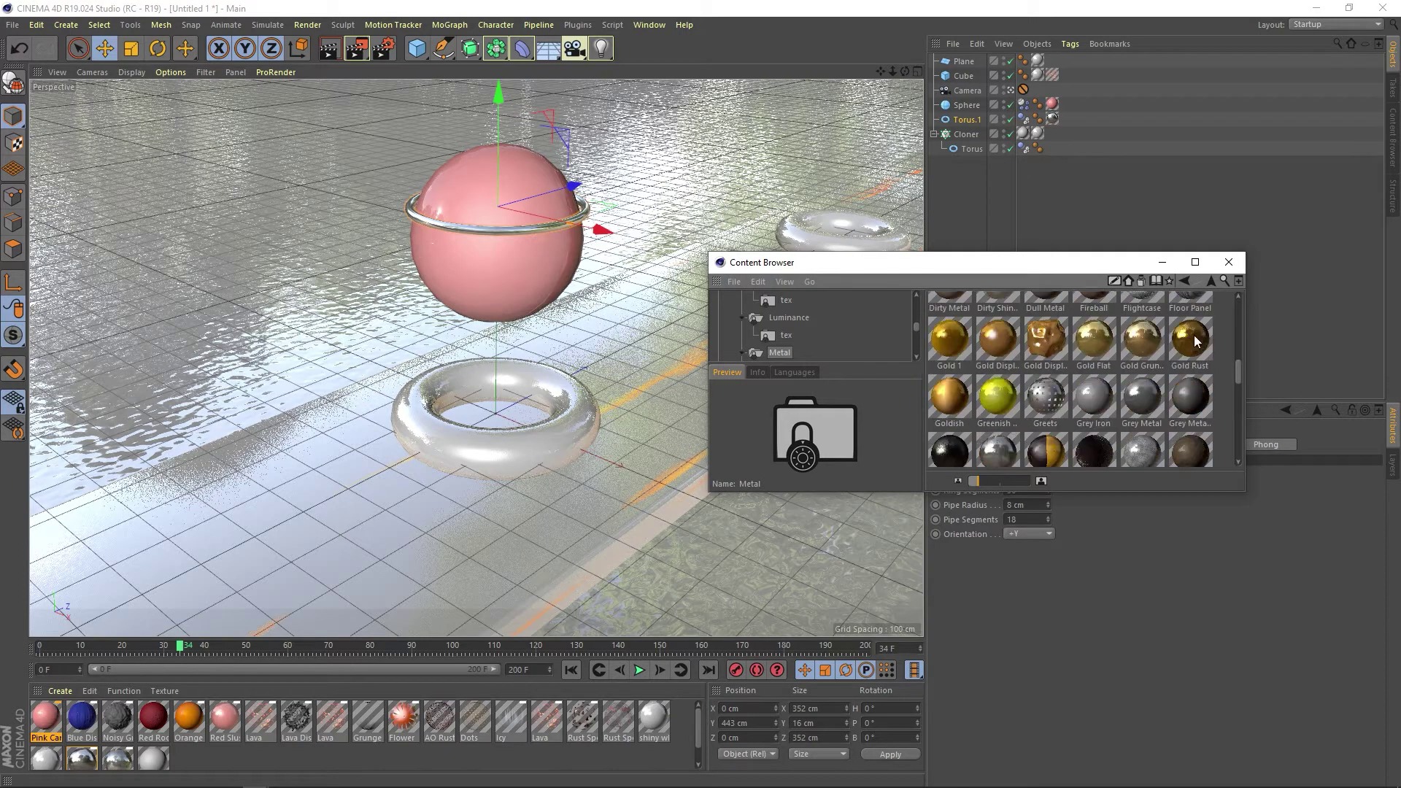
pyautogui.scroll(-3, 1194, 335)
pyautogui.scroll(-3, 1138, 343)
# Try R Metal on Torus.1, remove it, close the library and add an Omni Light
pyautogui.moveTo(539, 234); pyautogui.dragTo(540, 232)
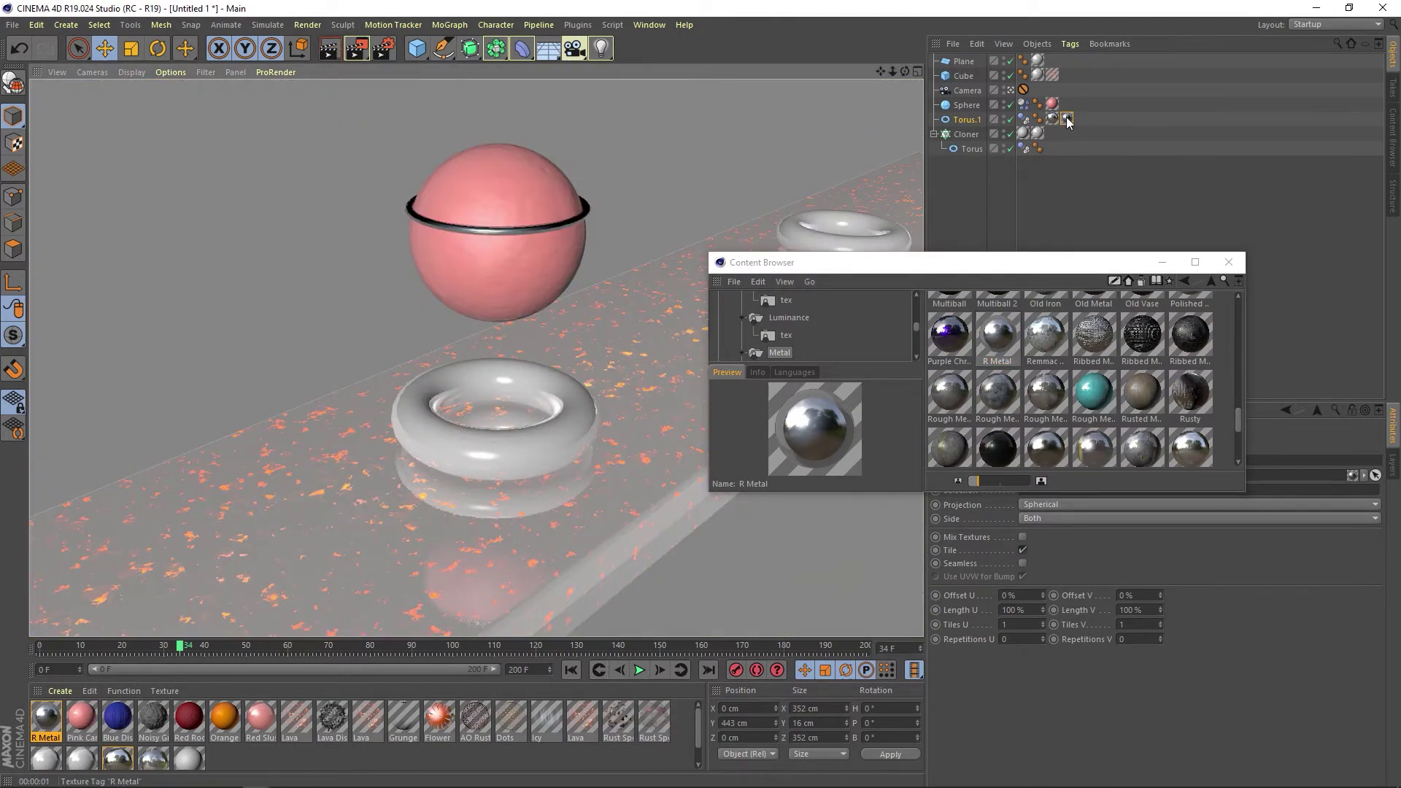
pyautogui.press('Delete')
pyautogui.click(1014, 89)
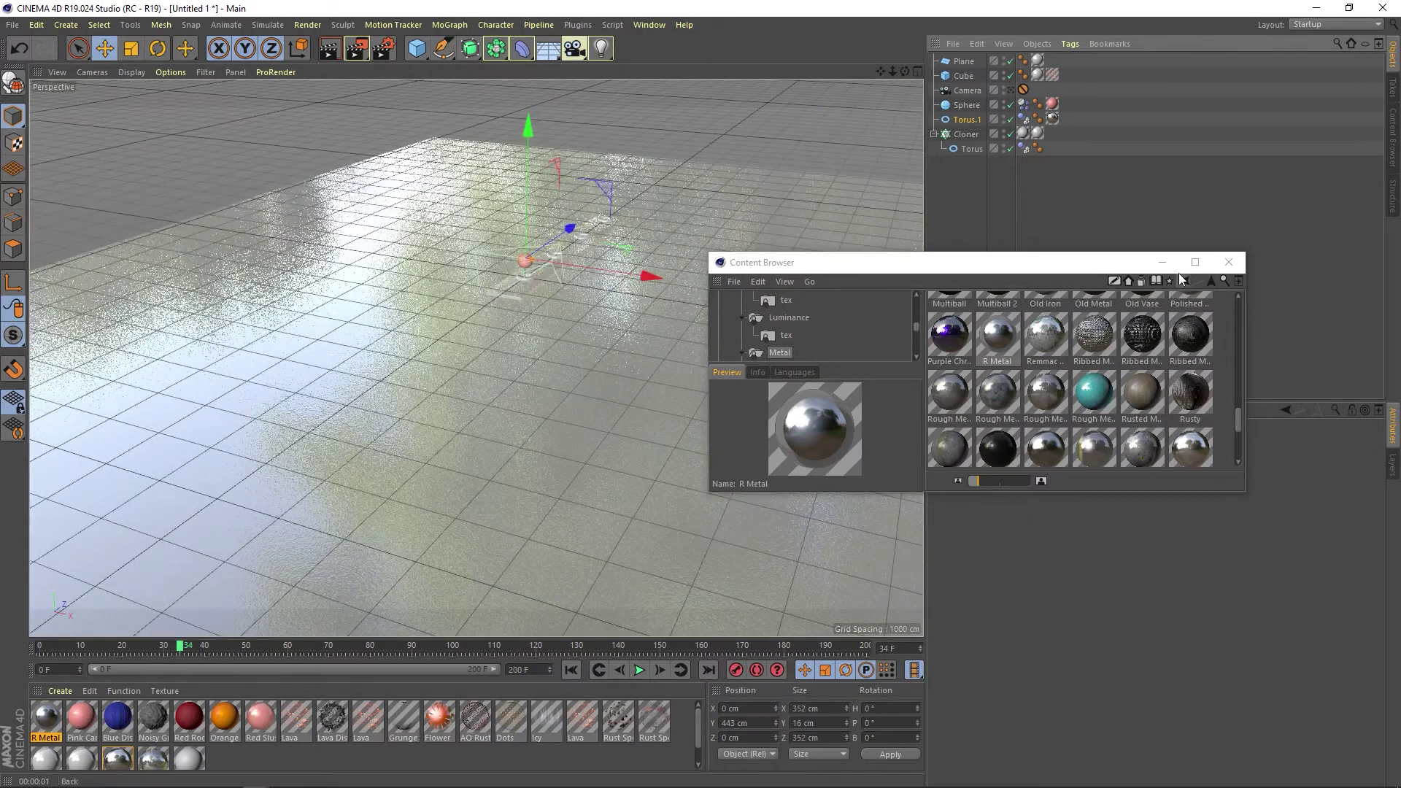
pyautogui.click(1229, 262)
pyautogui.click(601, 48)
# Replace the light with a Sky object and render a preview
pyautogui.moveTo(533, 111)
pyautogui.mouseDown()
pyautogui.moveTo(571, 139)
pyautogui.moveTo(555, 153)
pyautogui.moveTo(631, 223)
pyautogui.mouseUp()
pyautogui.moveTo(896, 70); pyautogui.dragTo(400, 80)
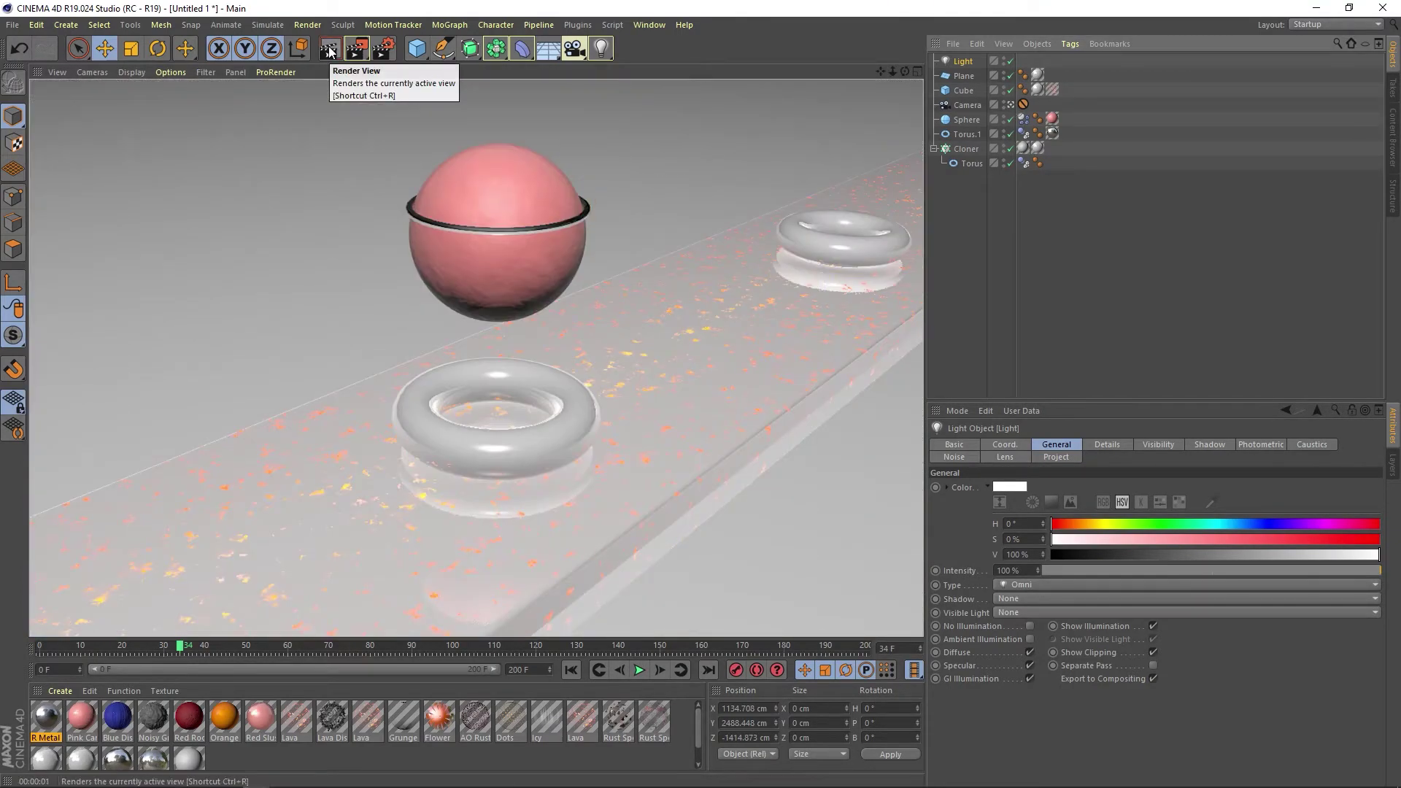
pyautogui.press('Delete')
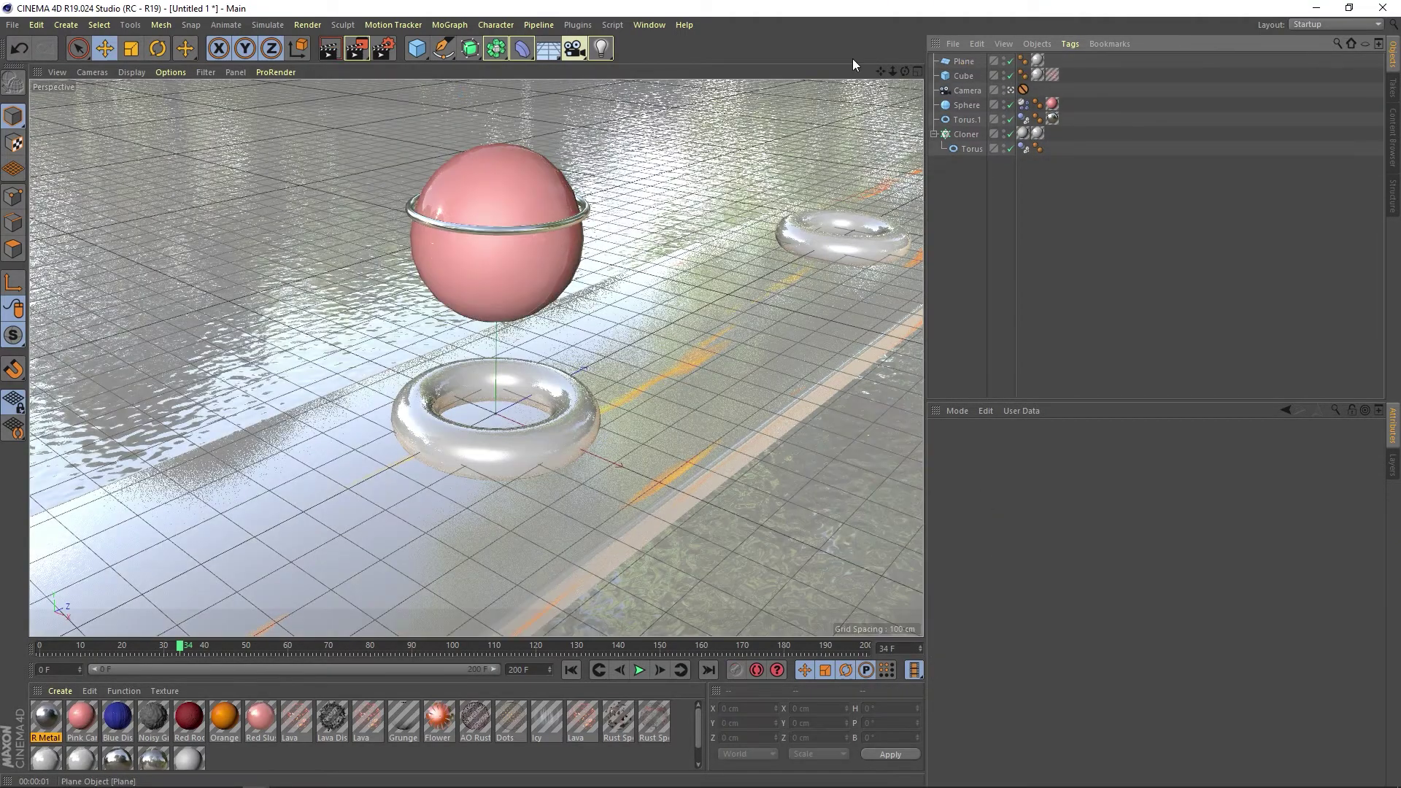
pyautogui.moveTo(548, 48); pyautogui.dragTo(618, 95)
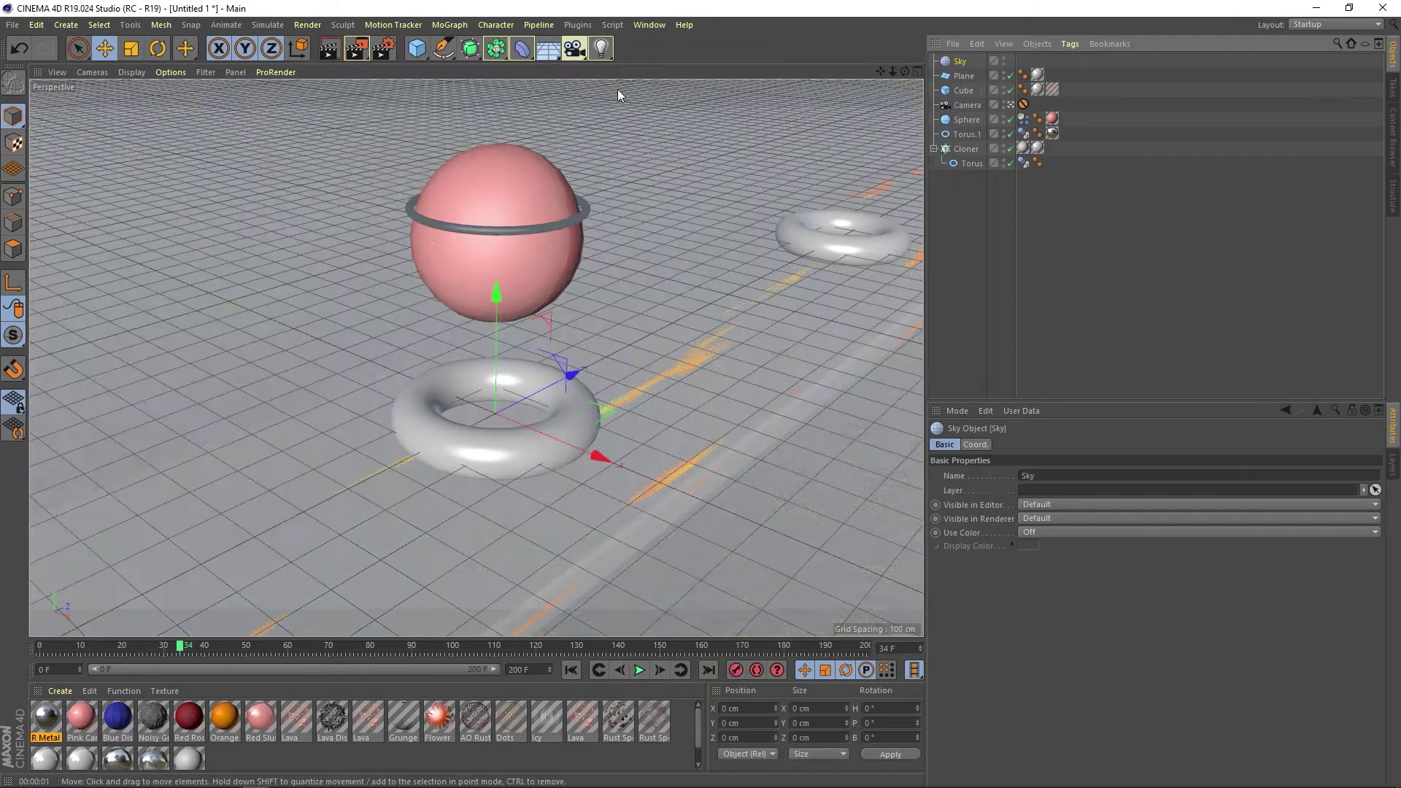
pyautogui.click(327, 50)
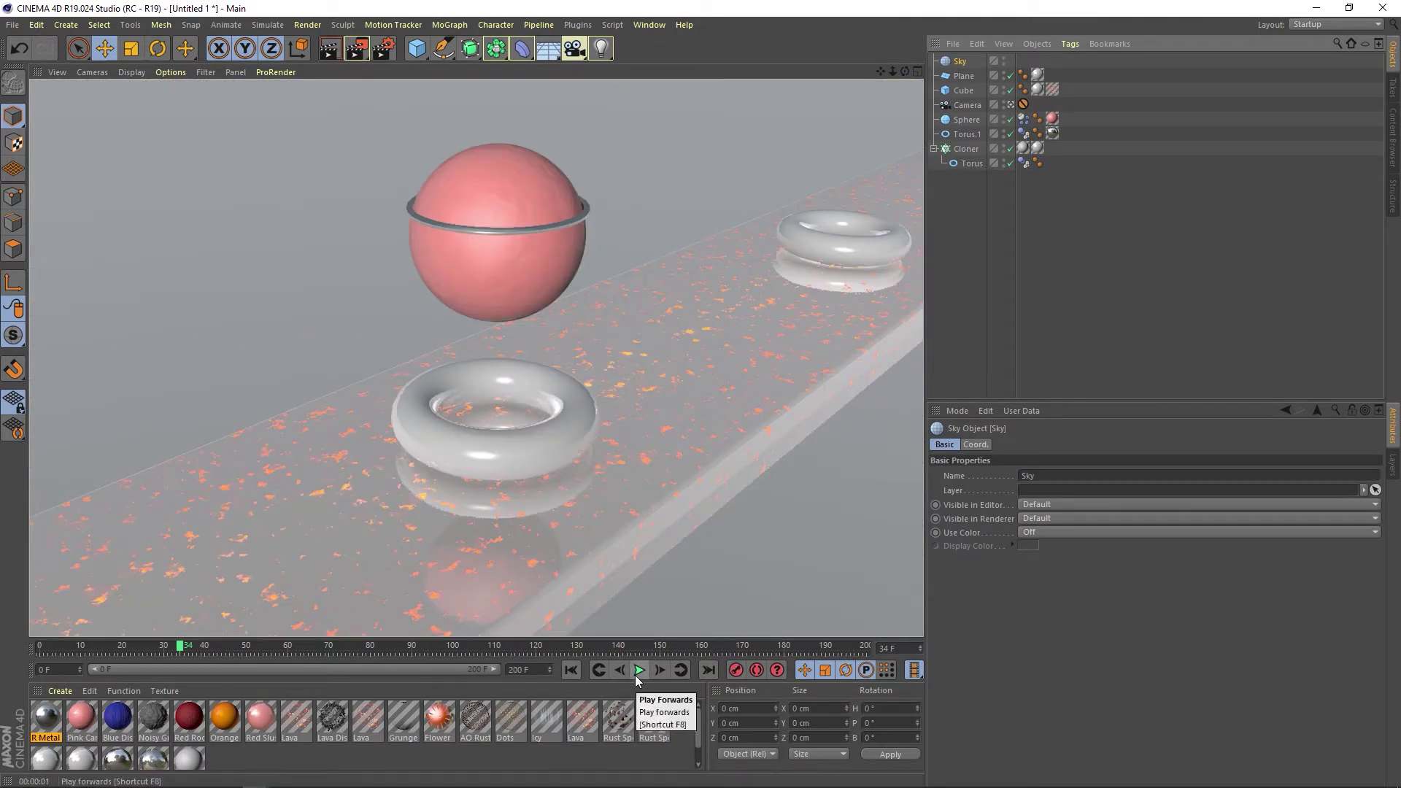
# Put Red Slush on the sphere, render a check and reopen the Content Browser
pyautogui.moveTo(260, 716); pyautogui.dragTo(505, 194)
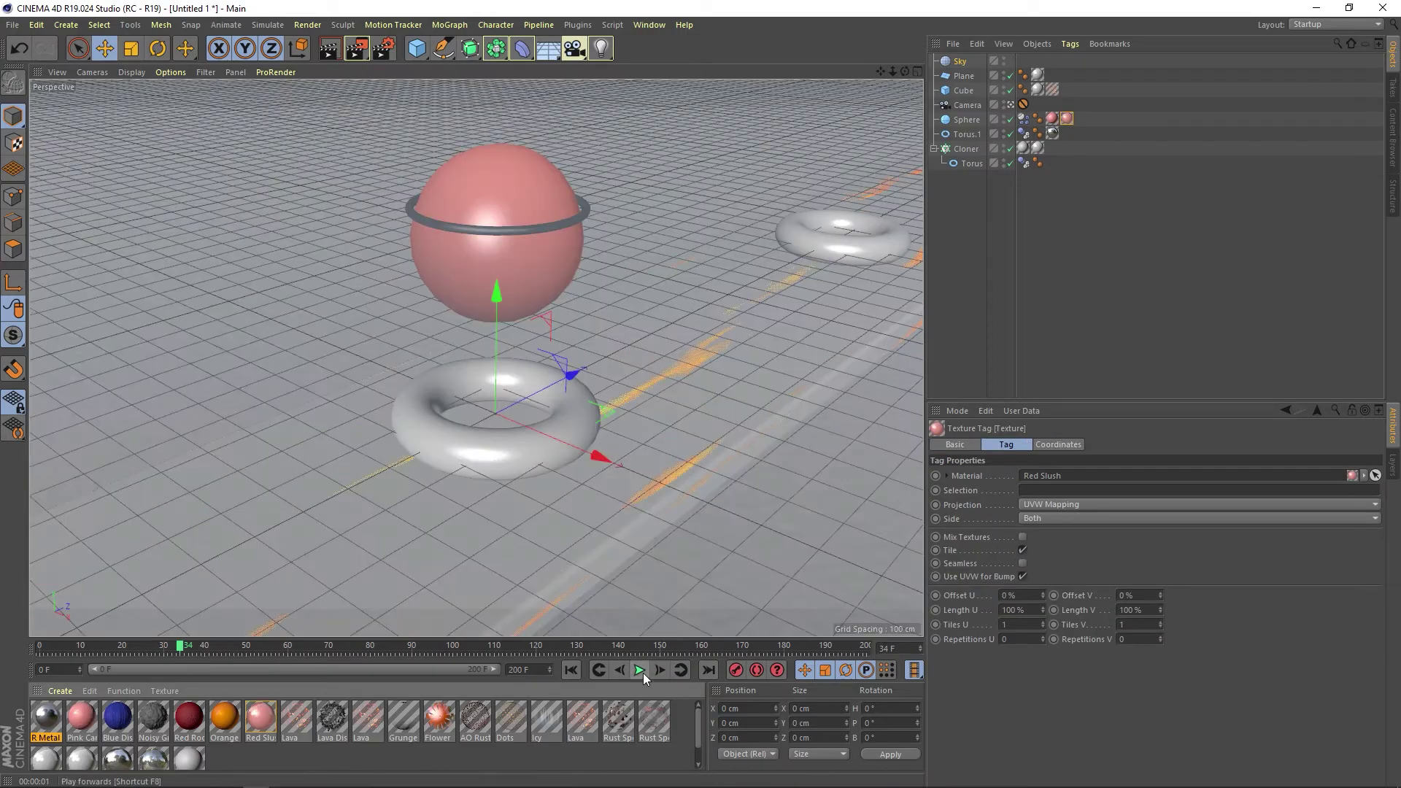
pyautogui.click(330, 52)
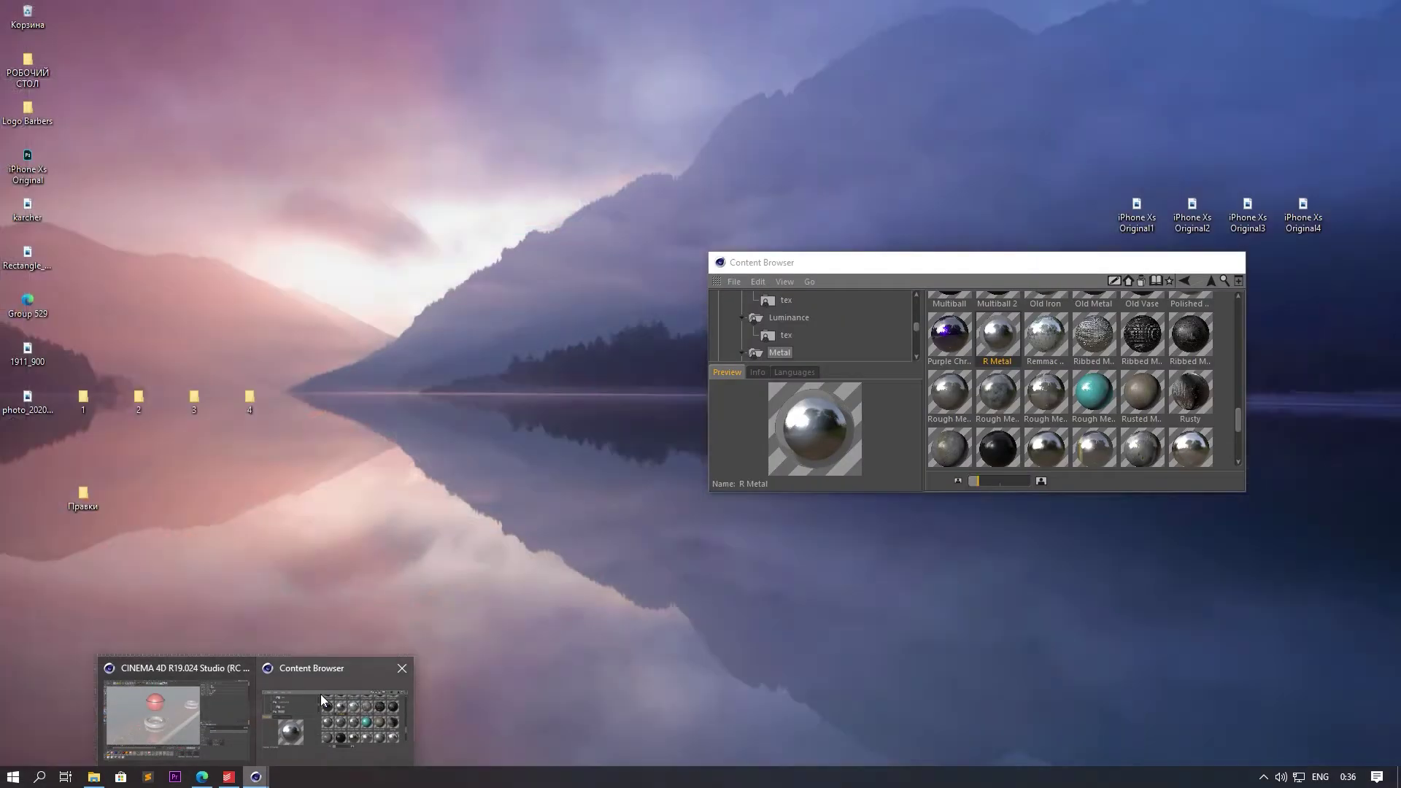
pyautogui.click(321, 694)
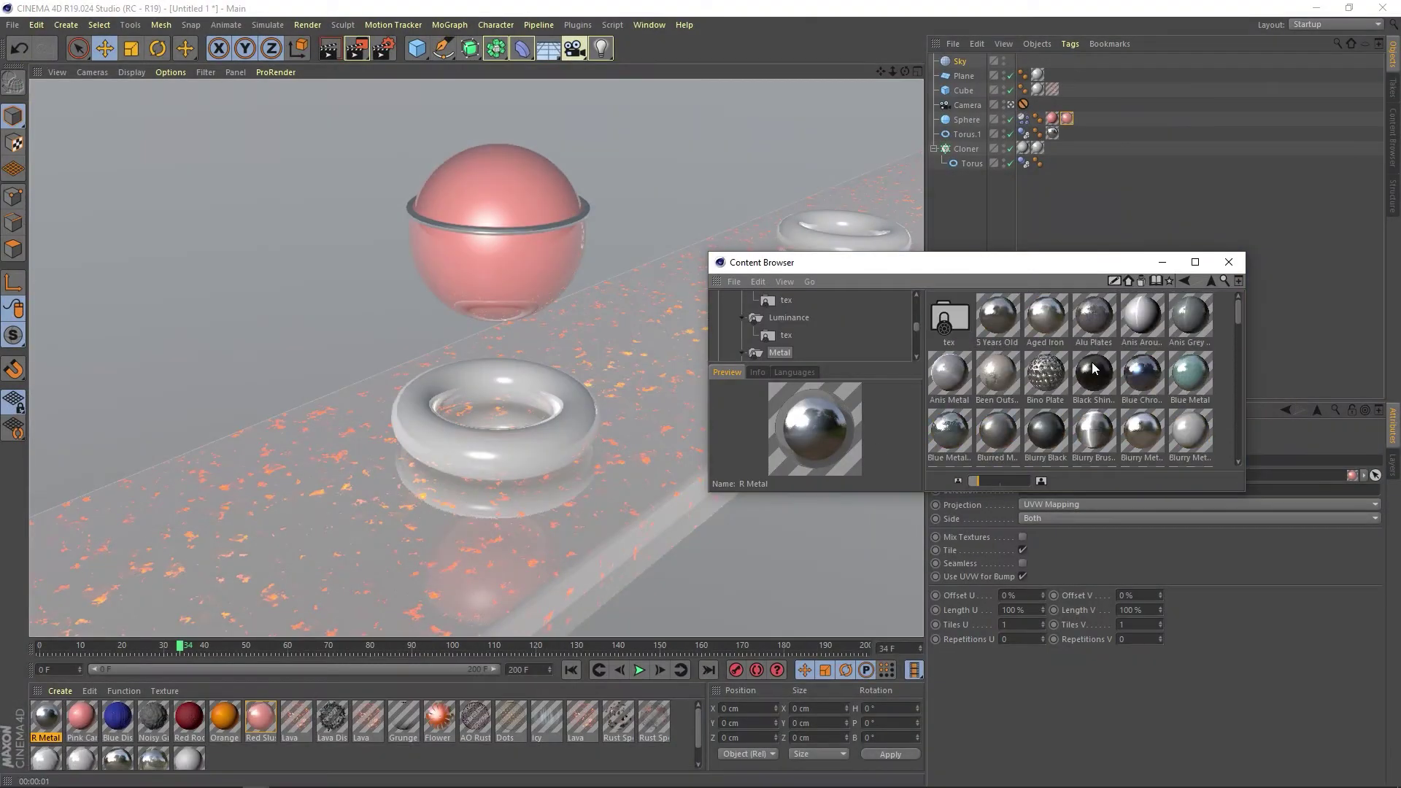
# Try the AO Rust High and Dots overlays on the sphere, removing each
pyautogui.click(1186, 285)
pyautogui.moveTo(998, 317); pyautogui.dragTo(478, 193)
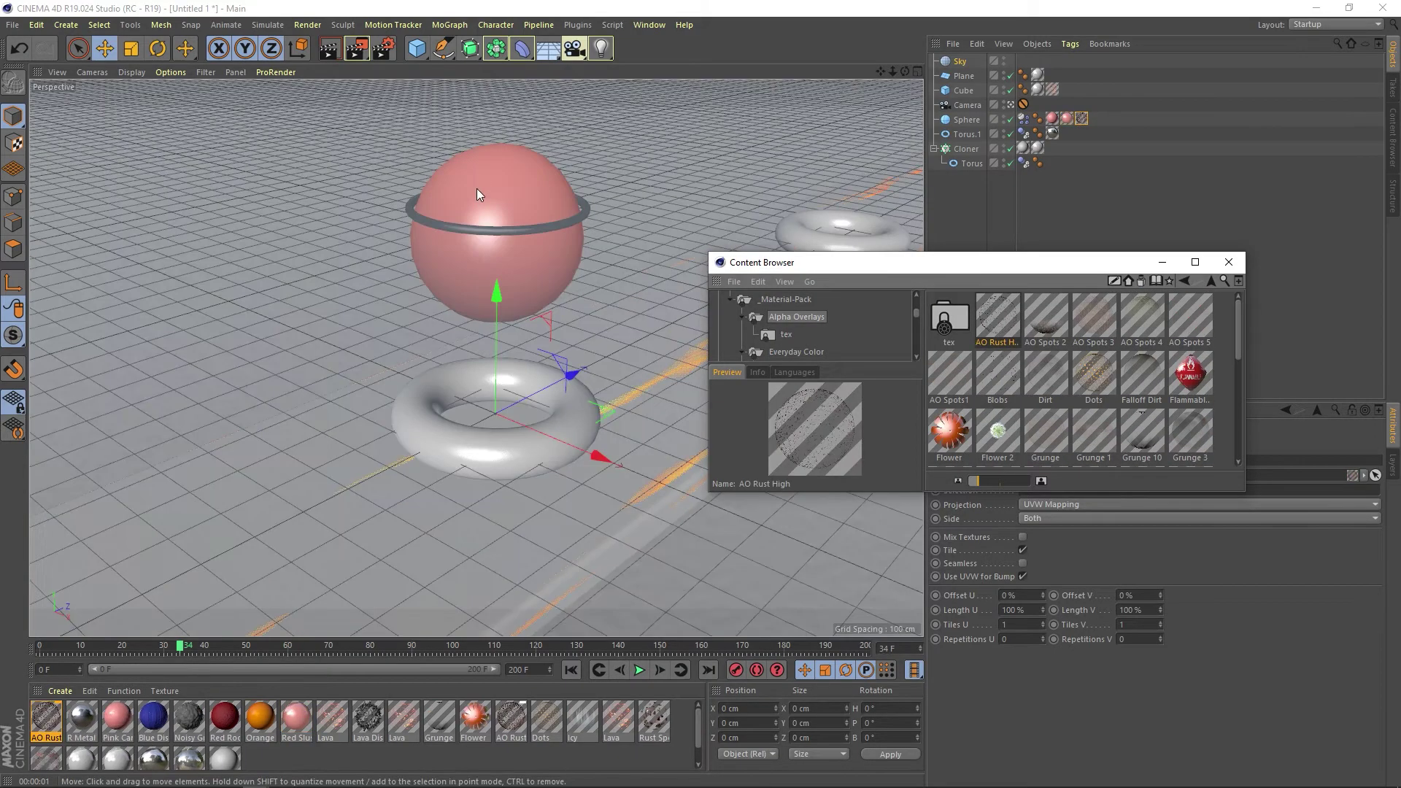
pyautogui.click(330, 48)
pyautogui.press('Delete')
pyautogui.moveTo(1094, 376)
pyautogui.mouseDown()
pyautogui.moveTo(850, 297)
pyautogui.moveTo(482, 219)
pyautogui.mouseUp()
pyautogui.click(330, 48)
pyautogui.press('Delete')
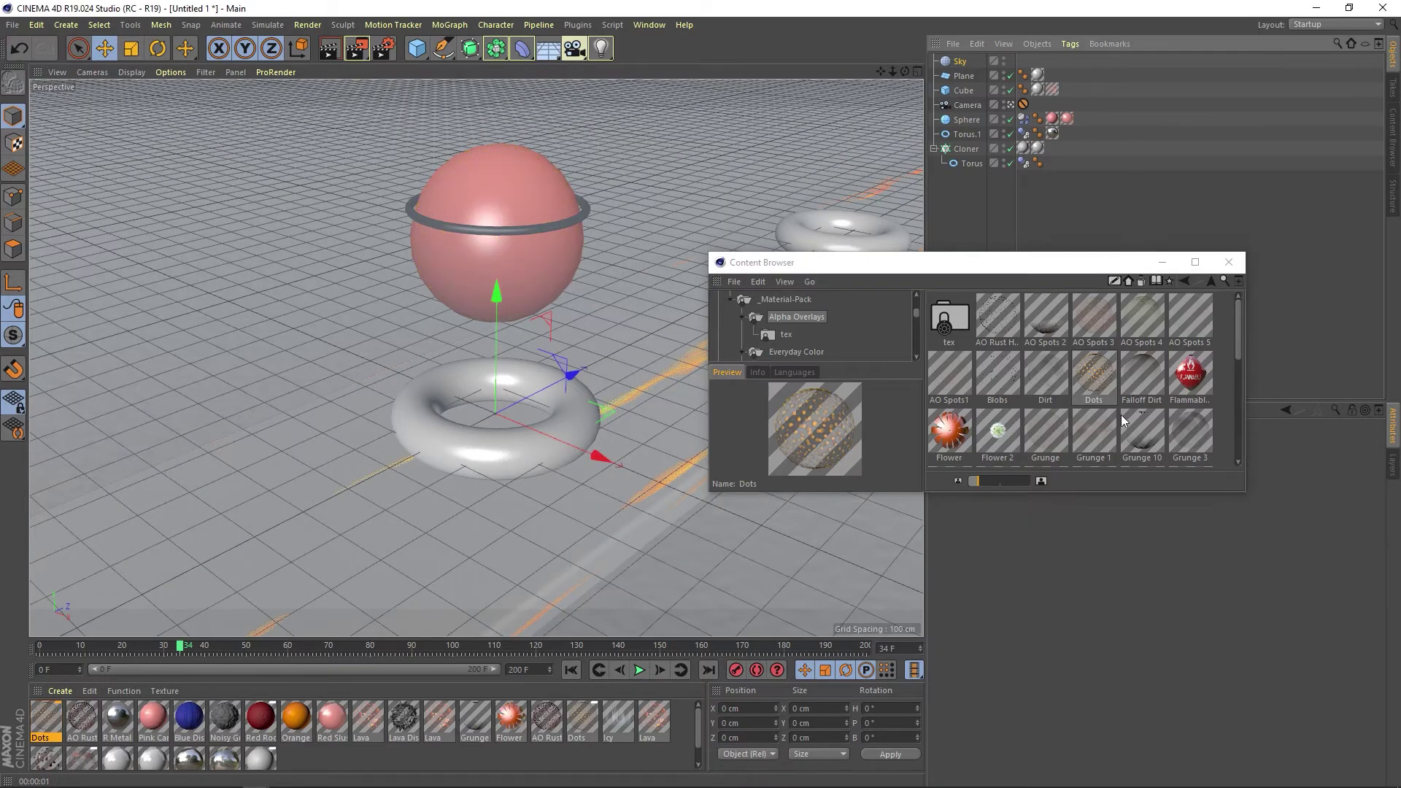
# Try and remove Rust Spots, then apply the Water overlay and render a preview
pyautogui.scroll(-3, 1121, 415)
pyautogui.moveTo(1142, 438); pyautogui.dragTo(967, 119)
pyautogui.hotkey('ctrl', 'r')
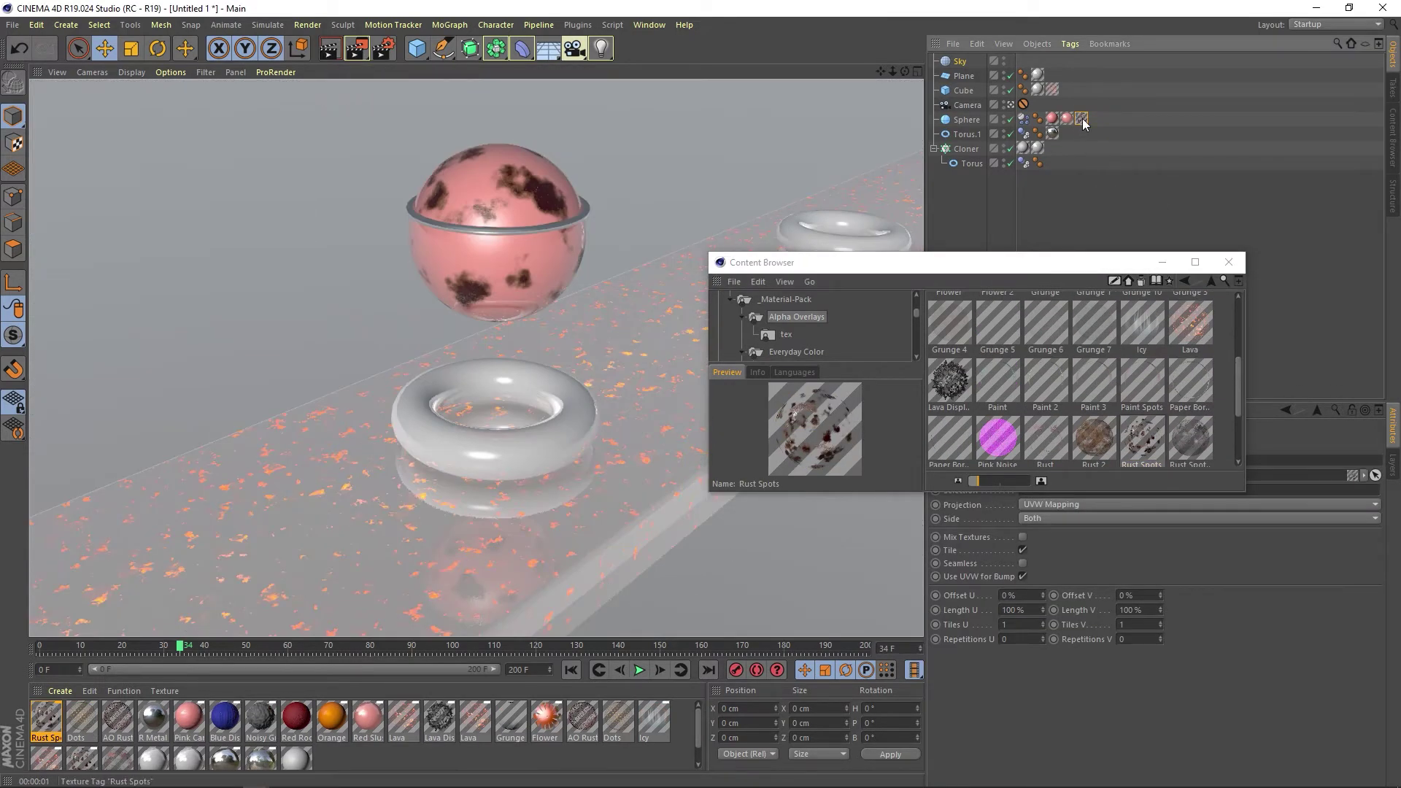
pyautogui.click(1083, 124)
pyautogui.press('Delete')
pyautogui.scroll(-2, 1171, 431)
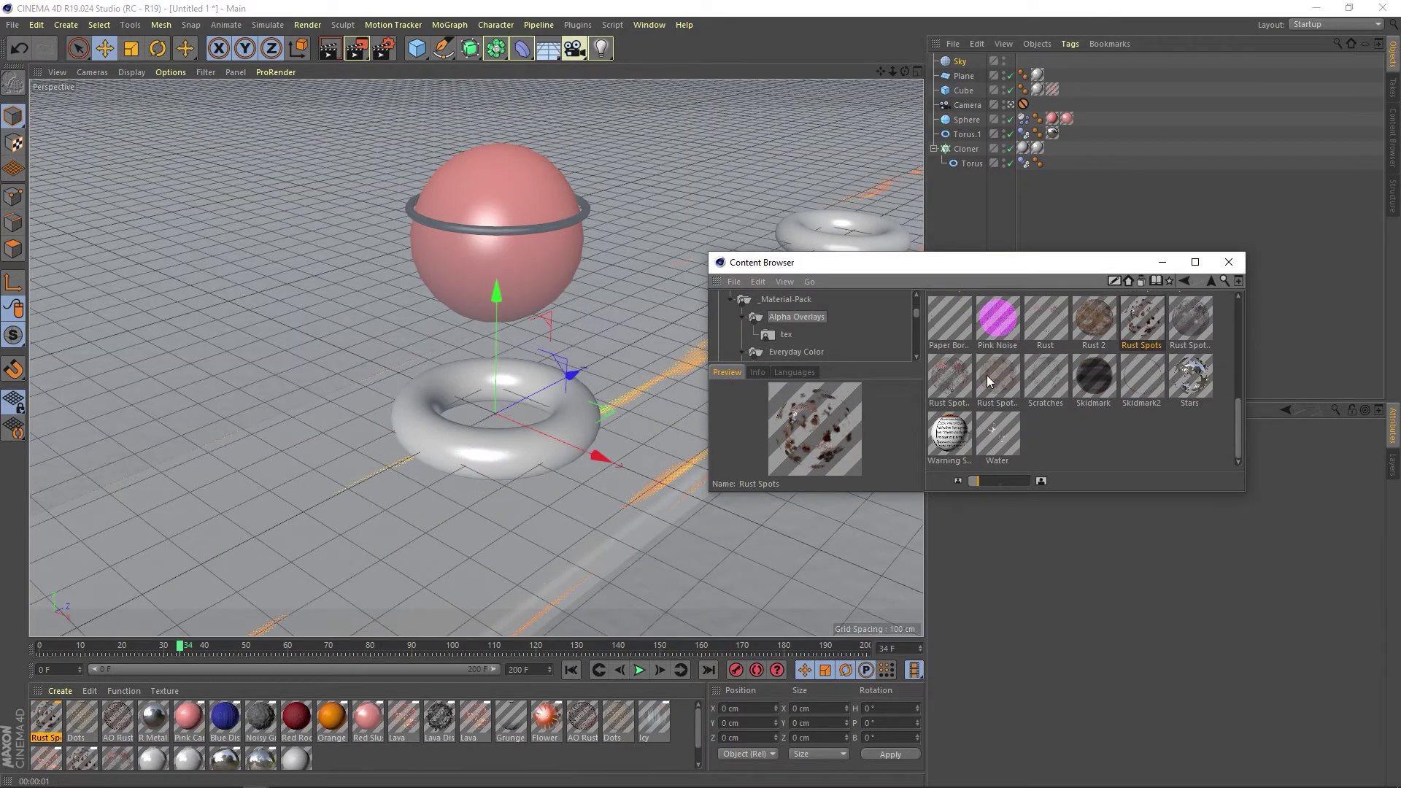
pyautogui.moveTo(997, 435); pyautogui.dragTo(967, 119)
pyautogui.click(330, 48)
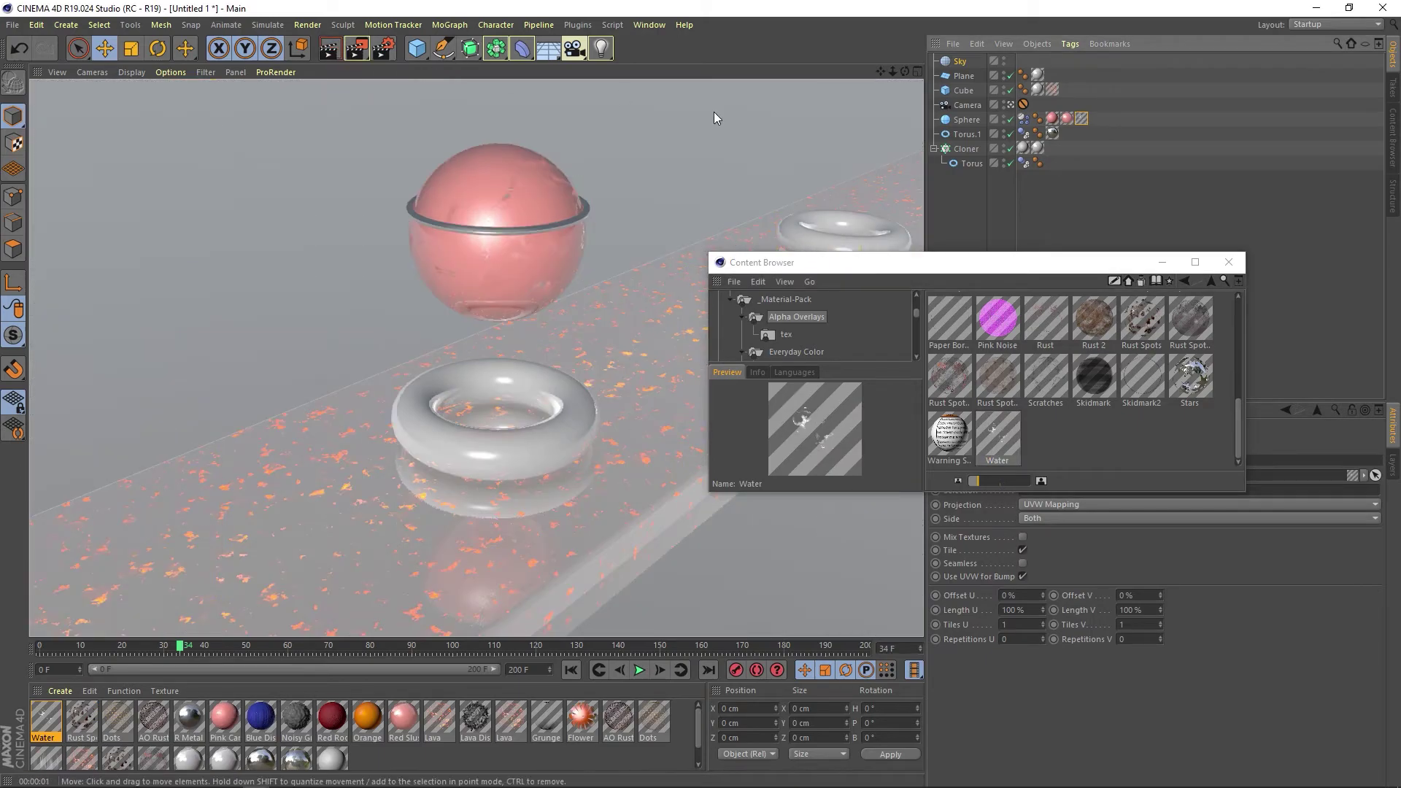
pyautogui.click(1165, 262)
# Set render output to 1920 x 1080 covering all frames
pyautogui.click(384, 48)
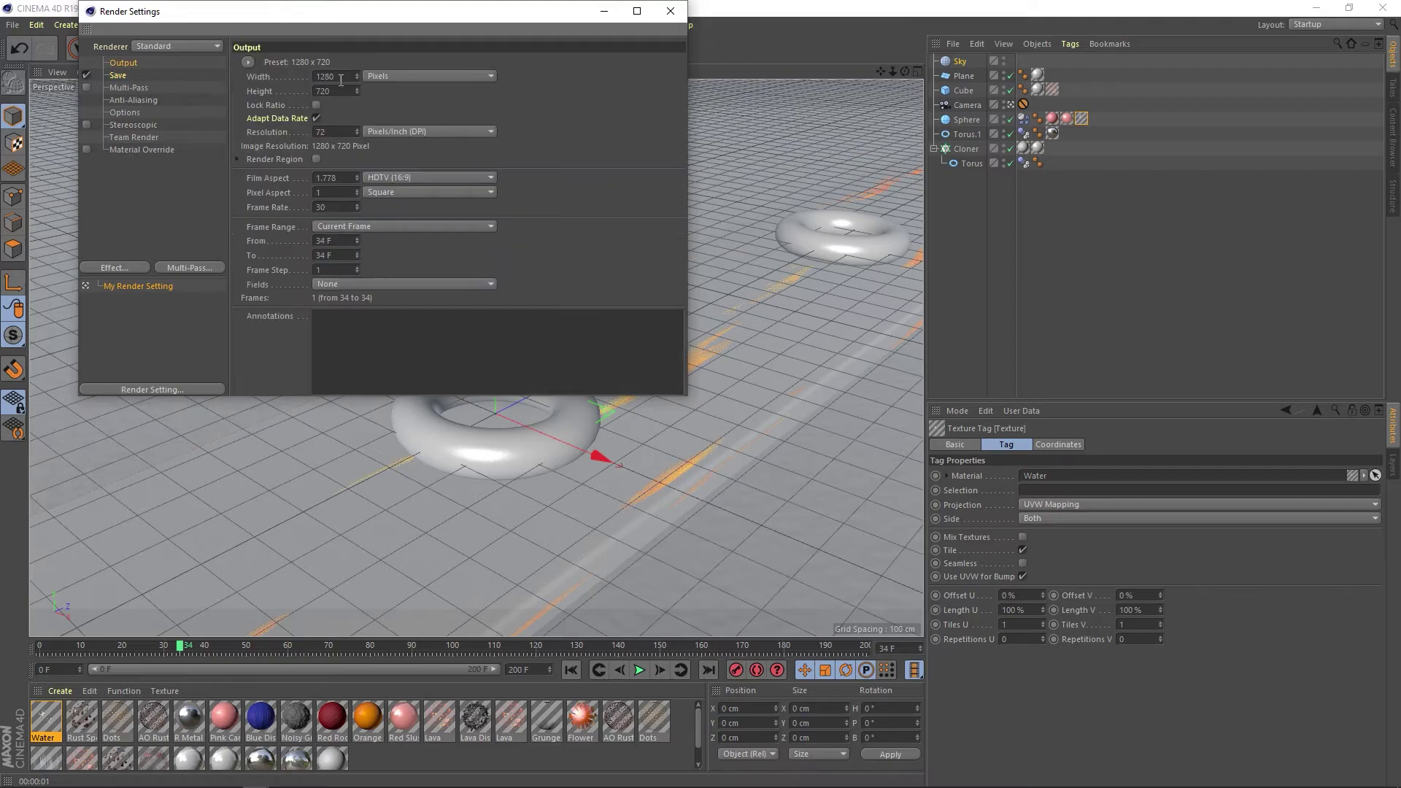
pyautogui.write('0')
pyautogui.press('Tab')
pyautogui.write('1080')
pyautogui.press('Return')
pyautogui.click(365, 284)
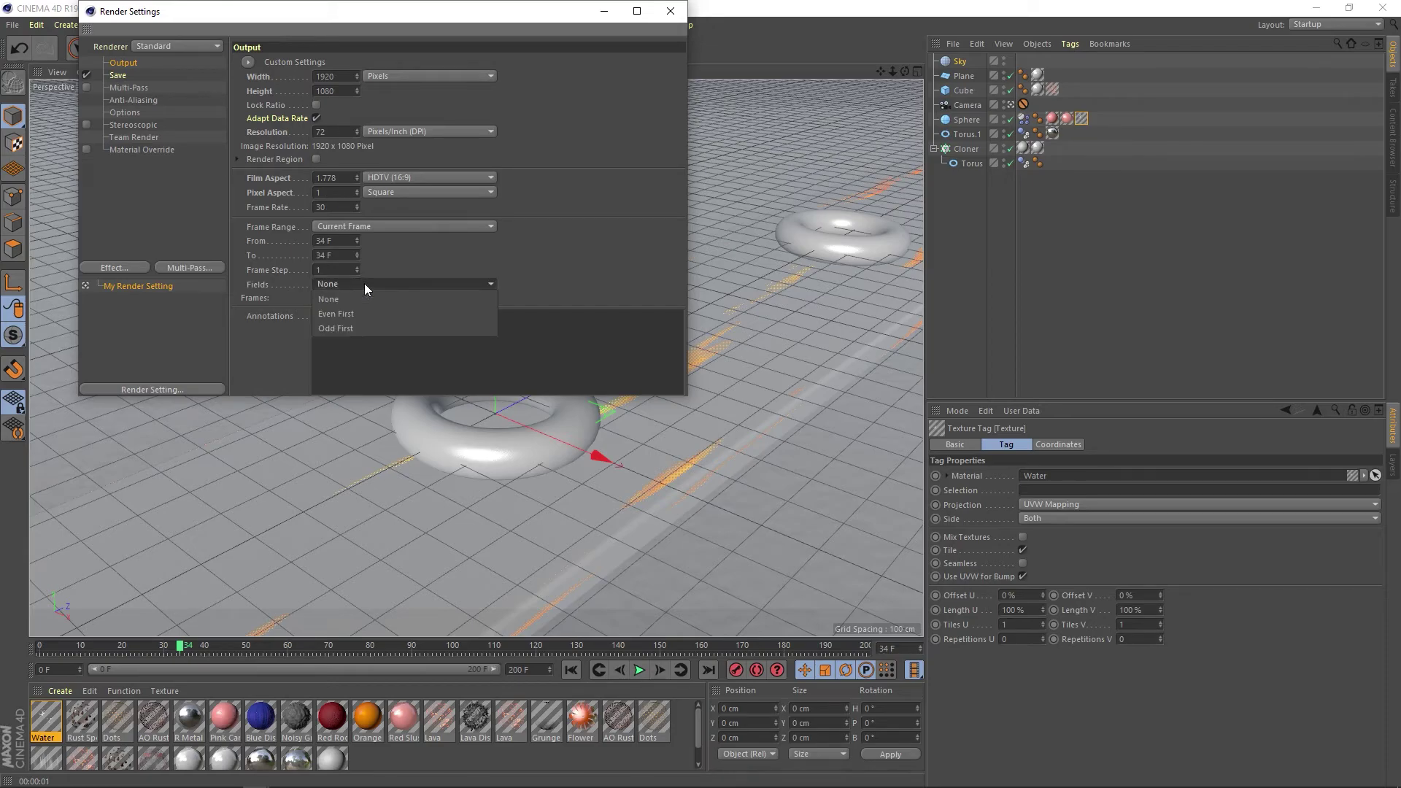
pyautogui.click(350, 226)
# Add Global Illumination and Ambient Occlusion multi-passes
pyautogui.click(124, 87)
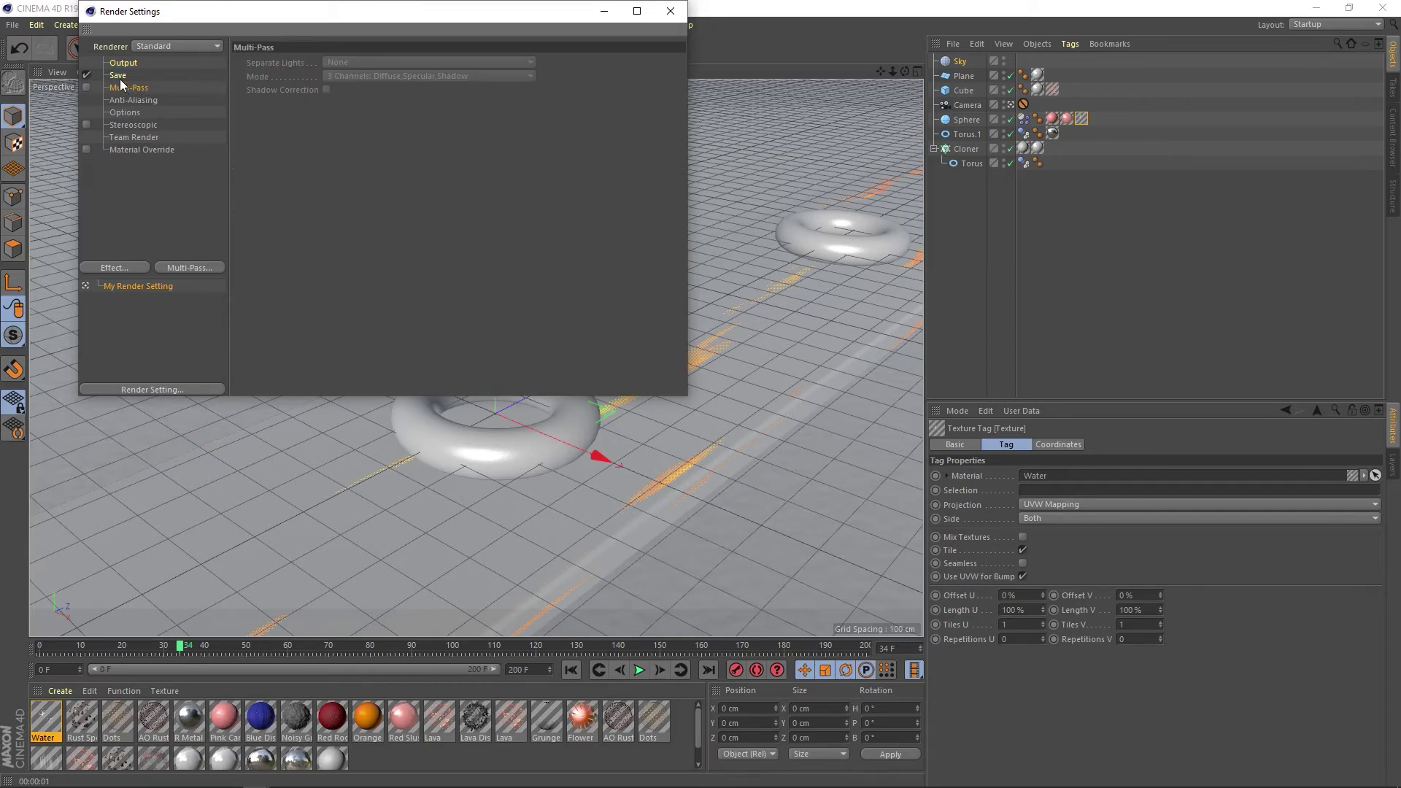
pyautogui.click(200, 267)
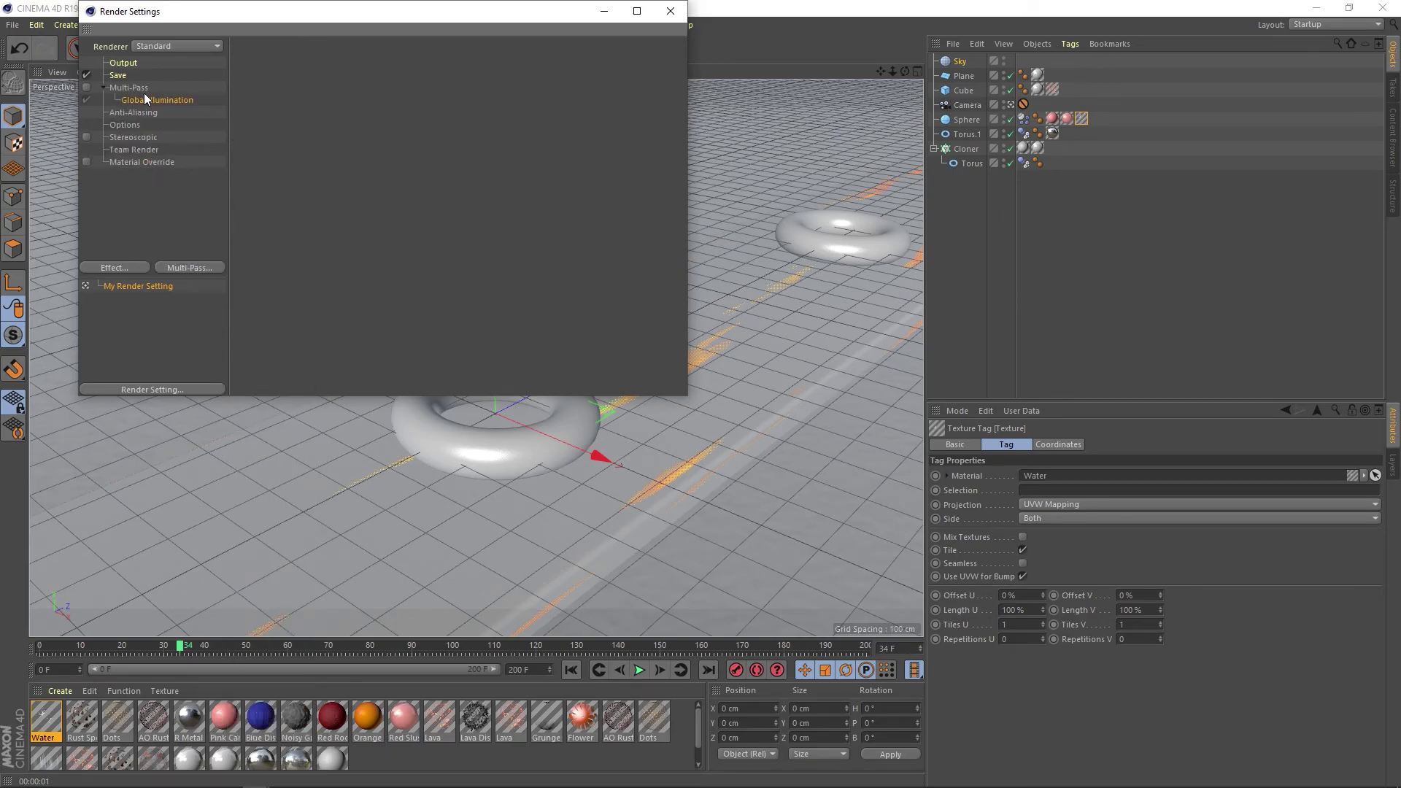
pyautogui.hotkey('ctrl', 'z')
pyautogui.click(133, 76)
pyautogui.click(189, 267)
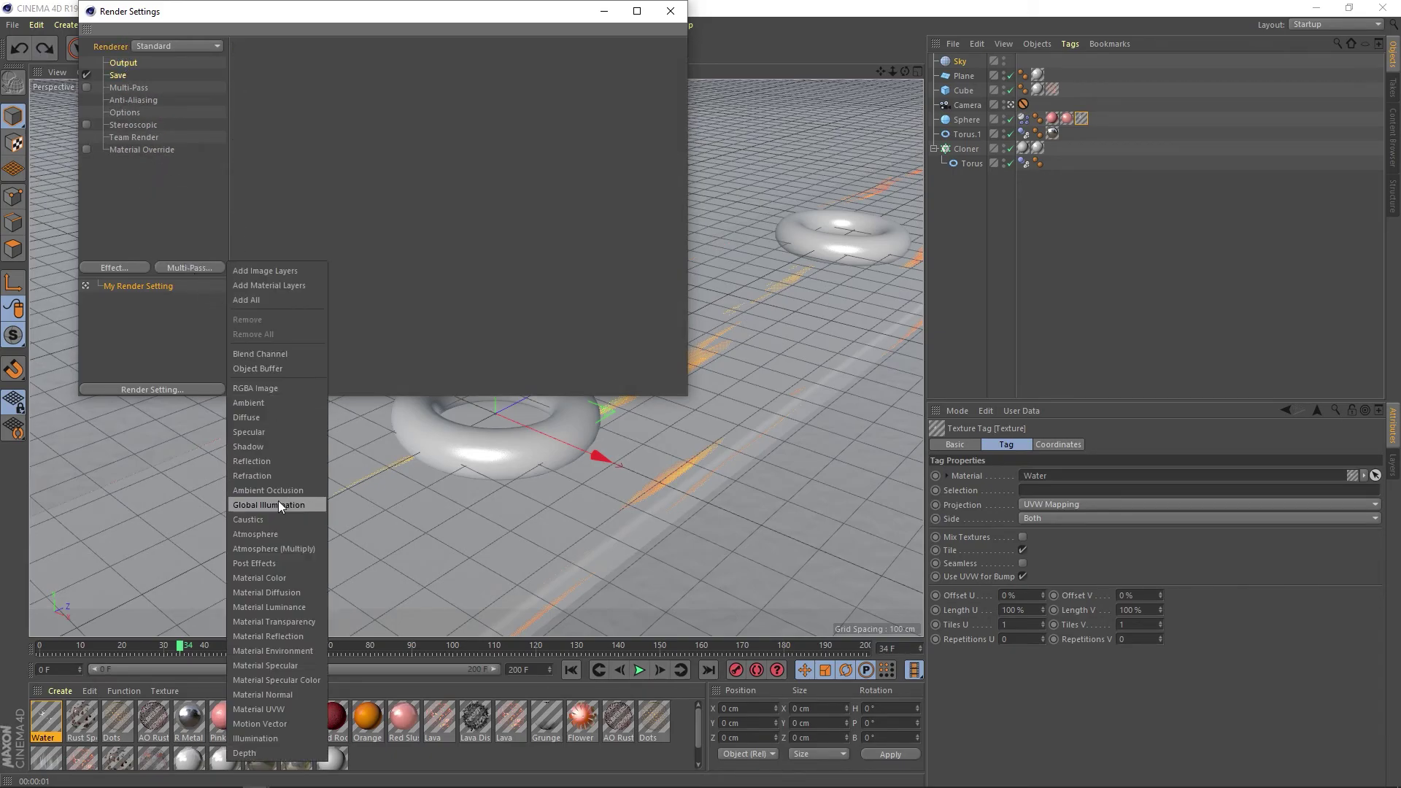
pyautogui.click(278, 500)
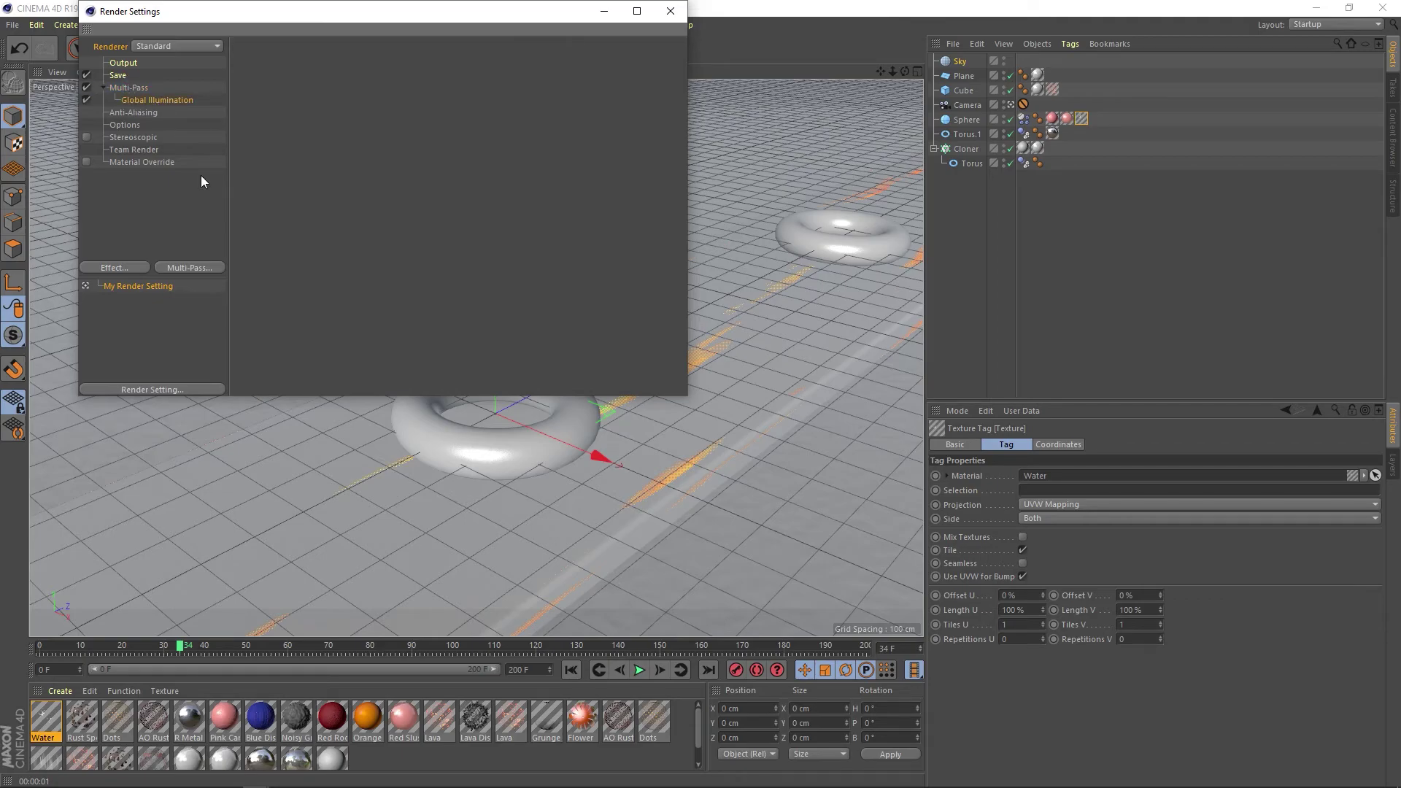
pyautogui.click(206, 267)
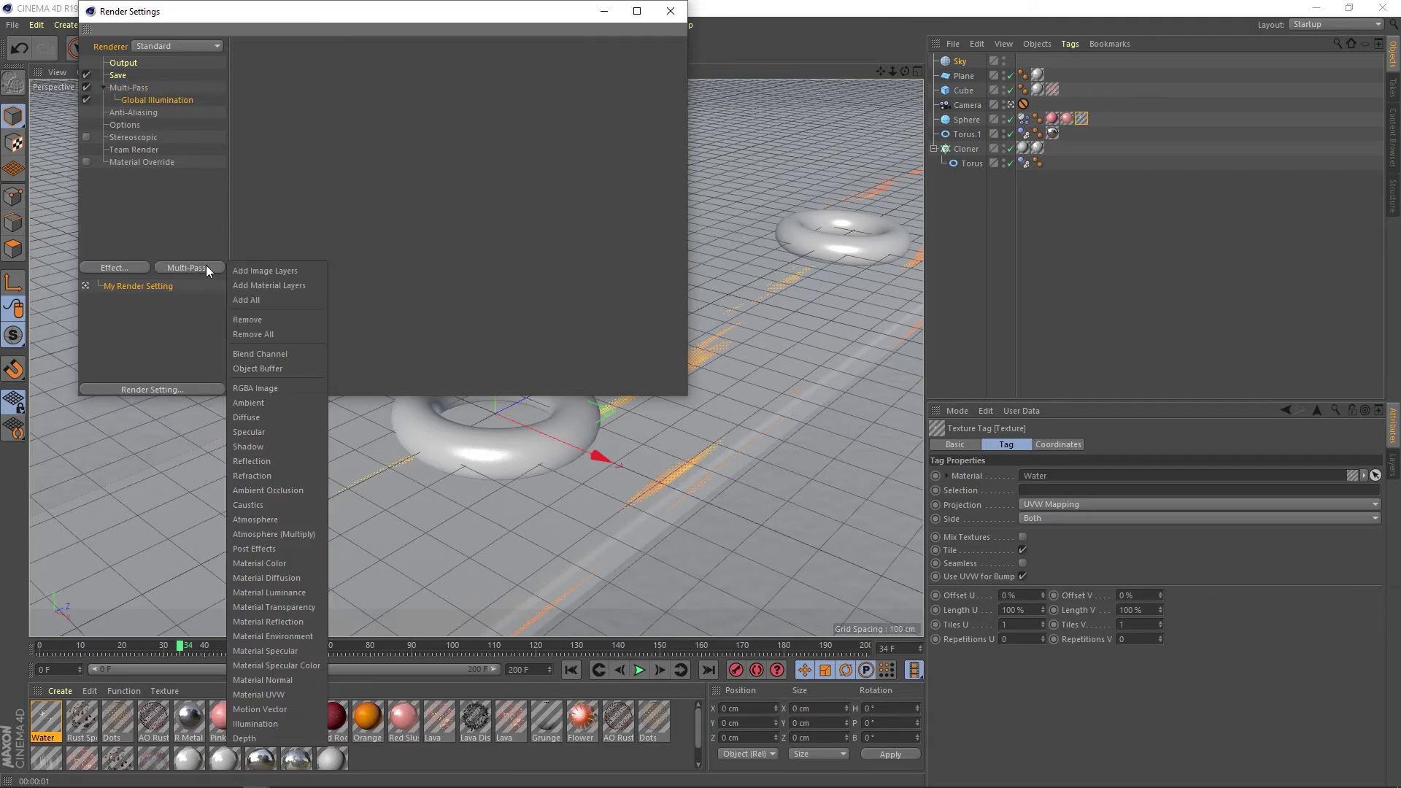
pyautogui.click(290, 490)
# Render a preview of the scene and recheck the multi-pass list
pyautogui.click(604, 11)
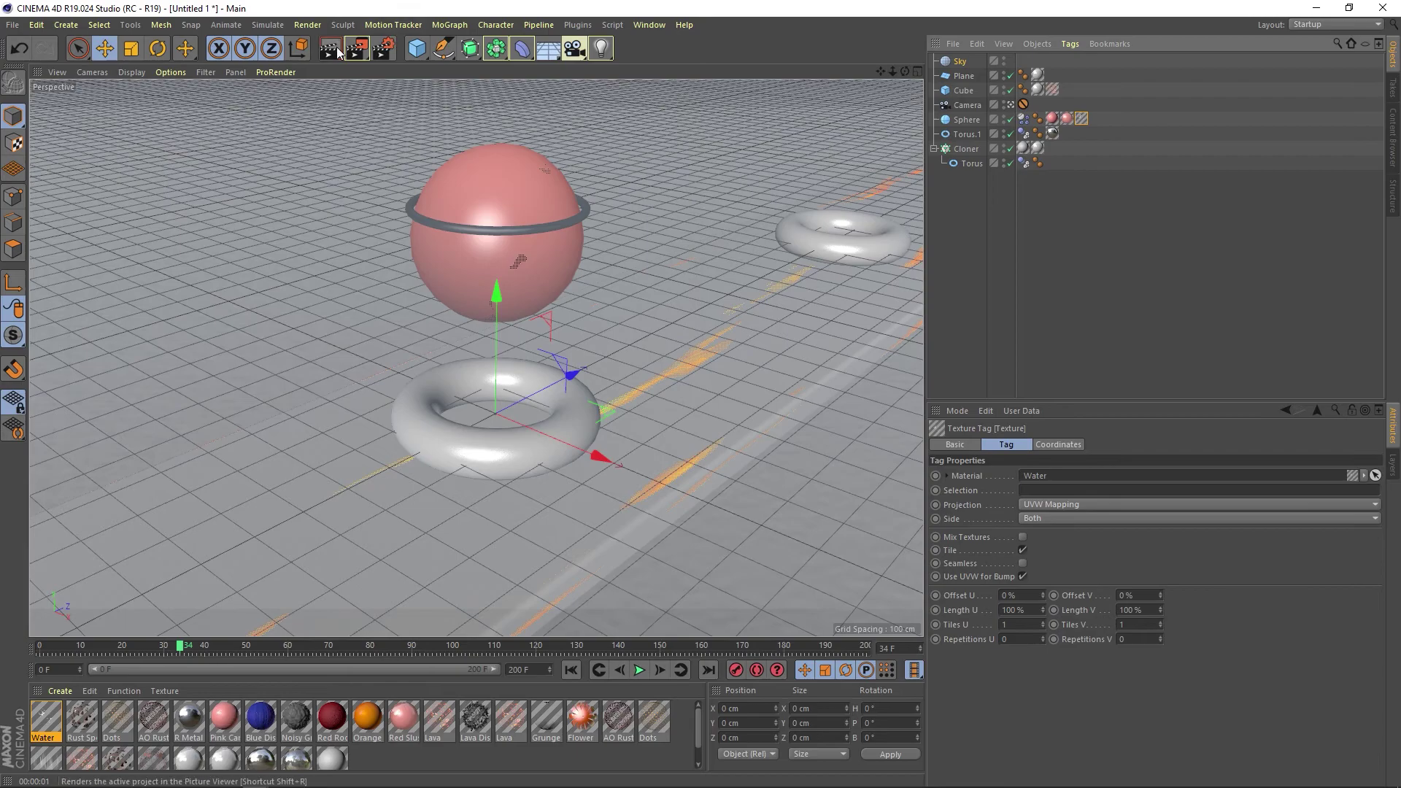
pyautogui.click(336, 47)
pyautogui.click(382, 49)
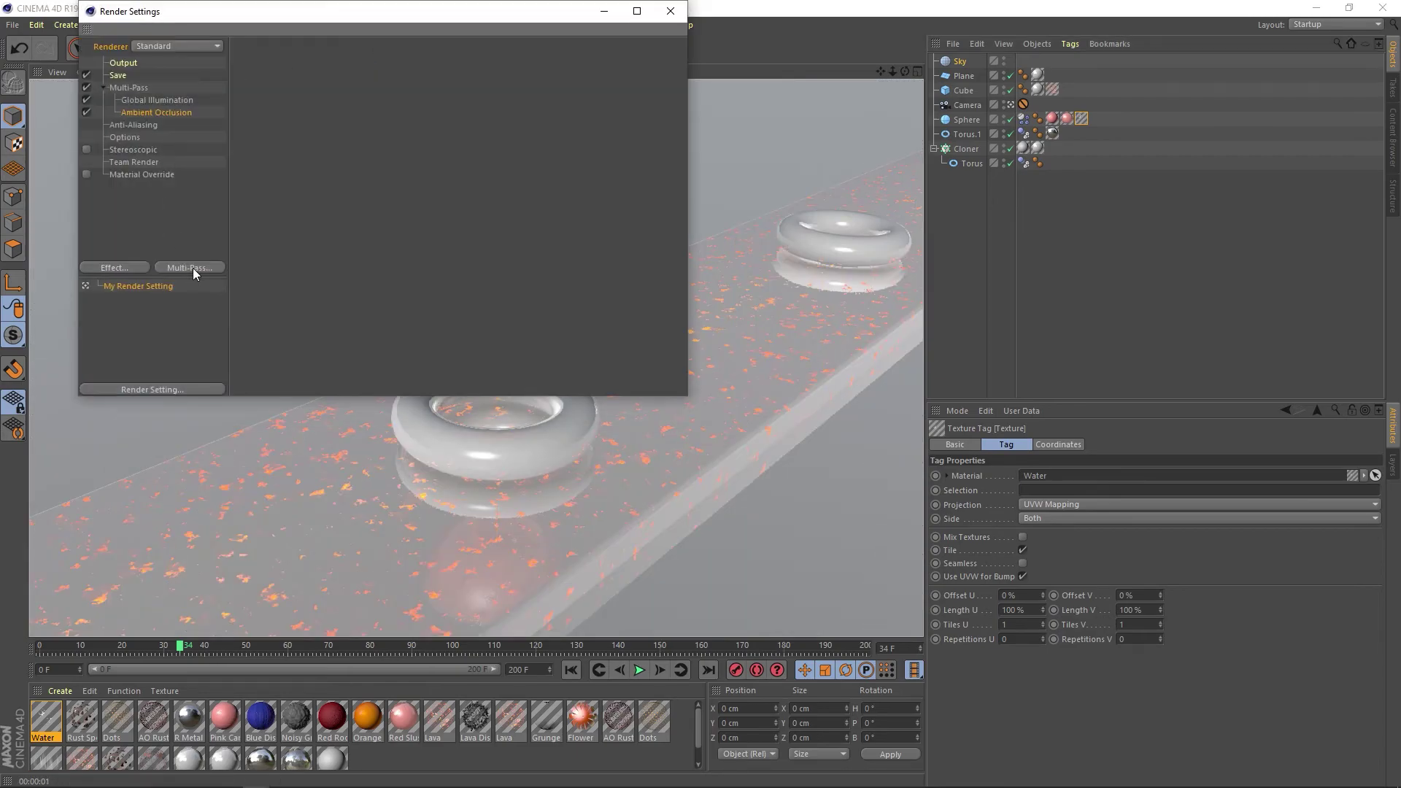
pyautogui.click(191, 268)
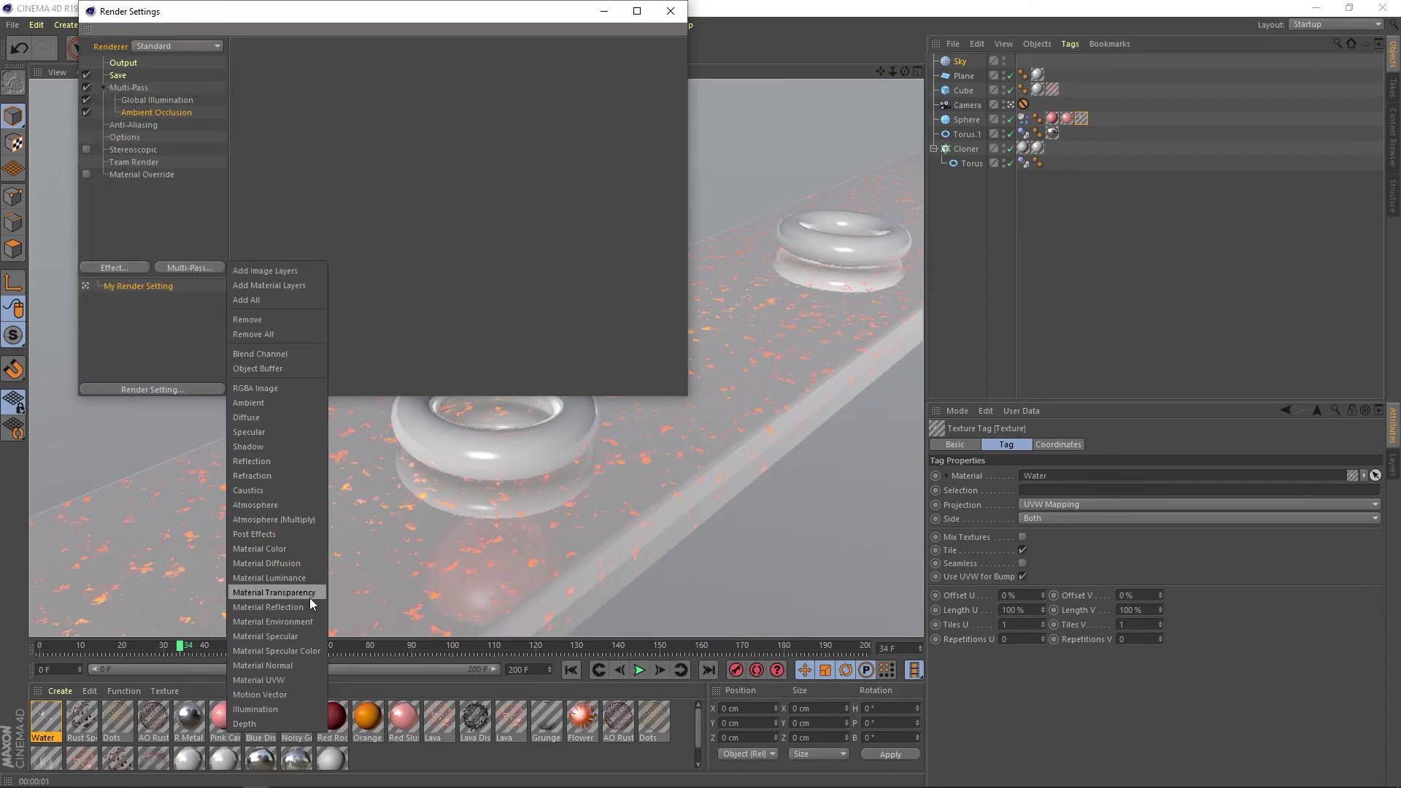
pyautogui.click(156, 217)
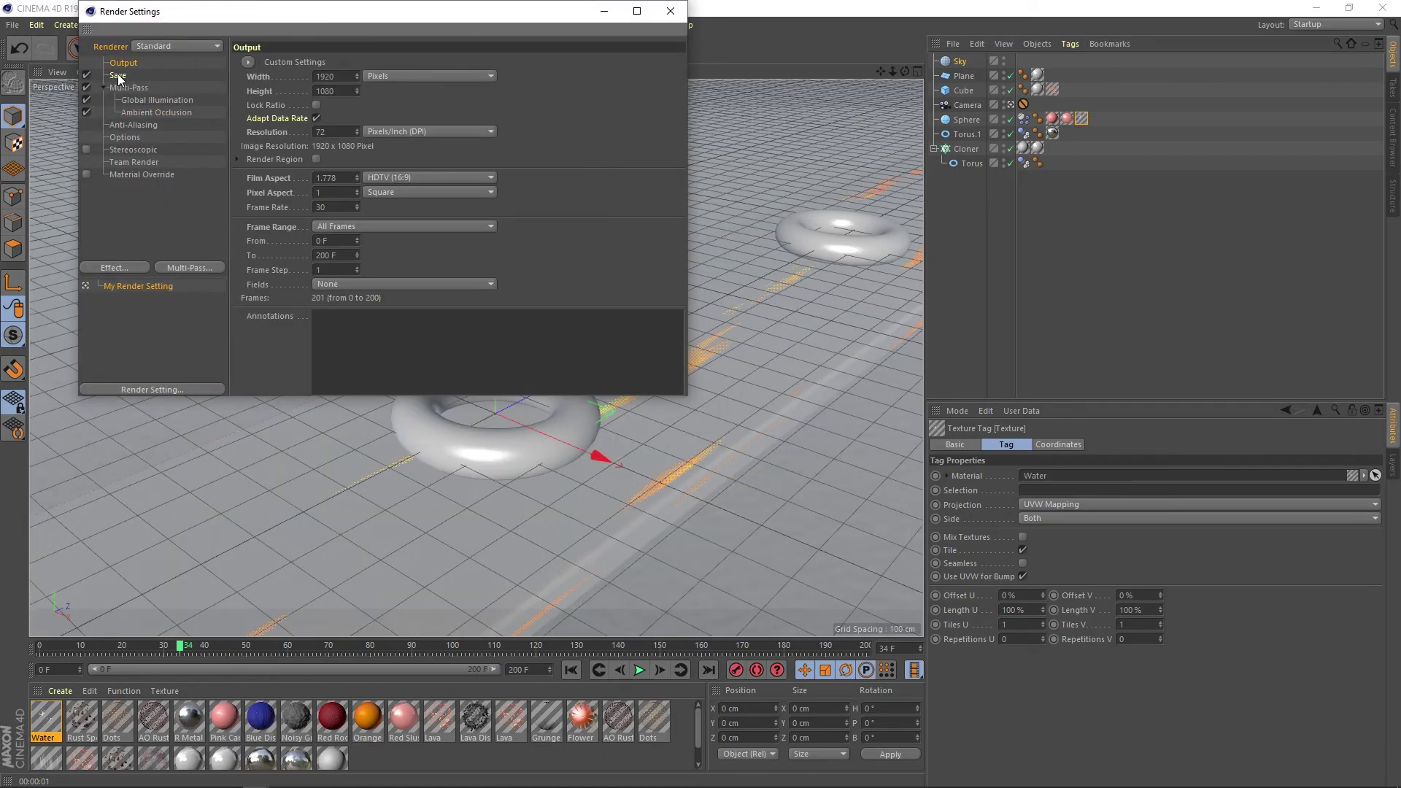
# Save output into a new RENDER desktop folder and render all frames to the Picture Viewer
pyautogui.click(648, 89)
pyautogui.rightClick(475, 312)
pyautogui.click(737, 463)
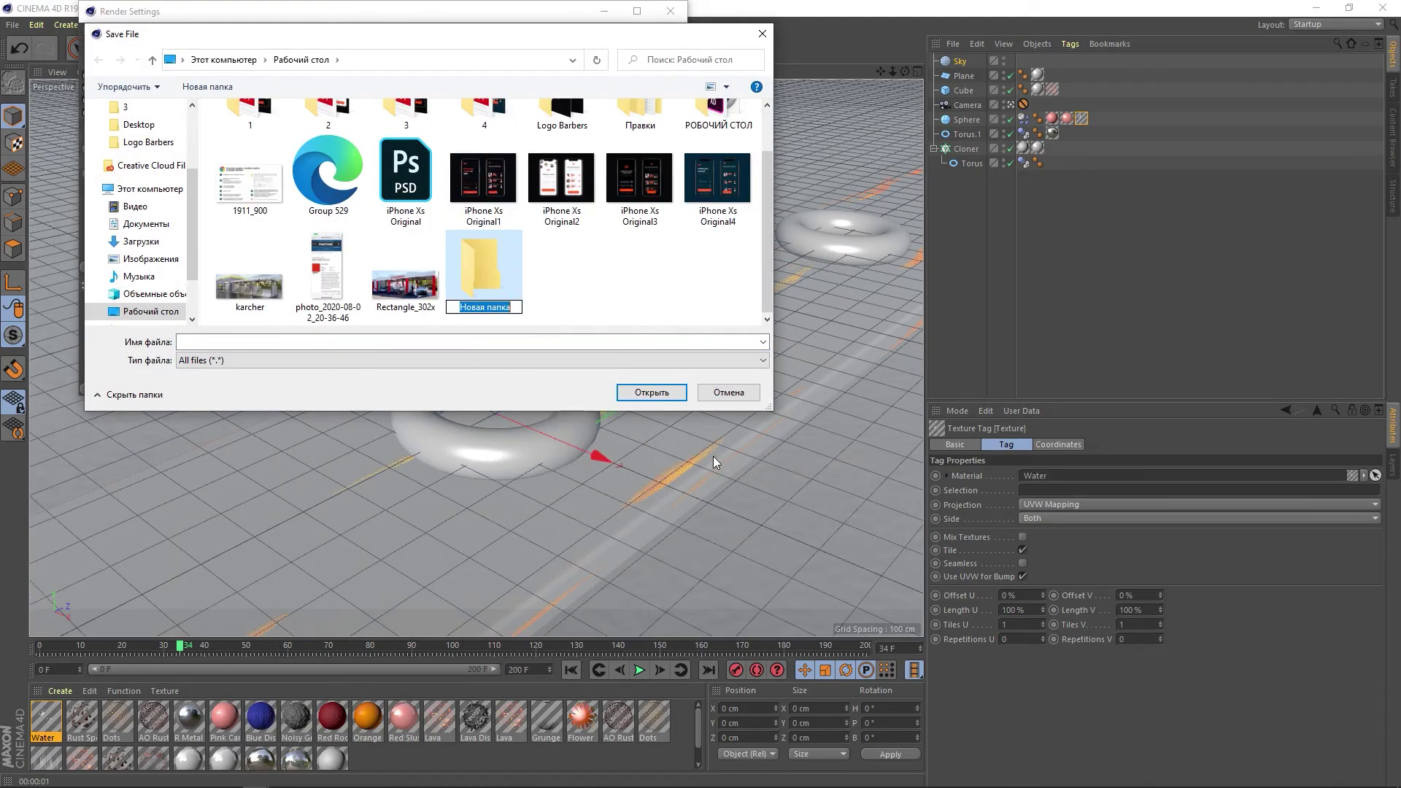
pyautogui.write('RENDER')
pyautogui.press('Return')
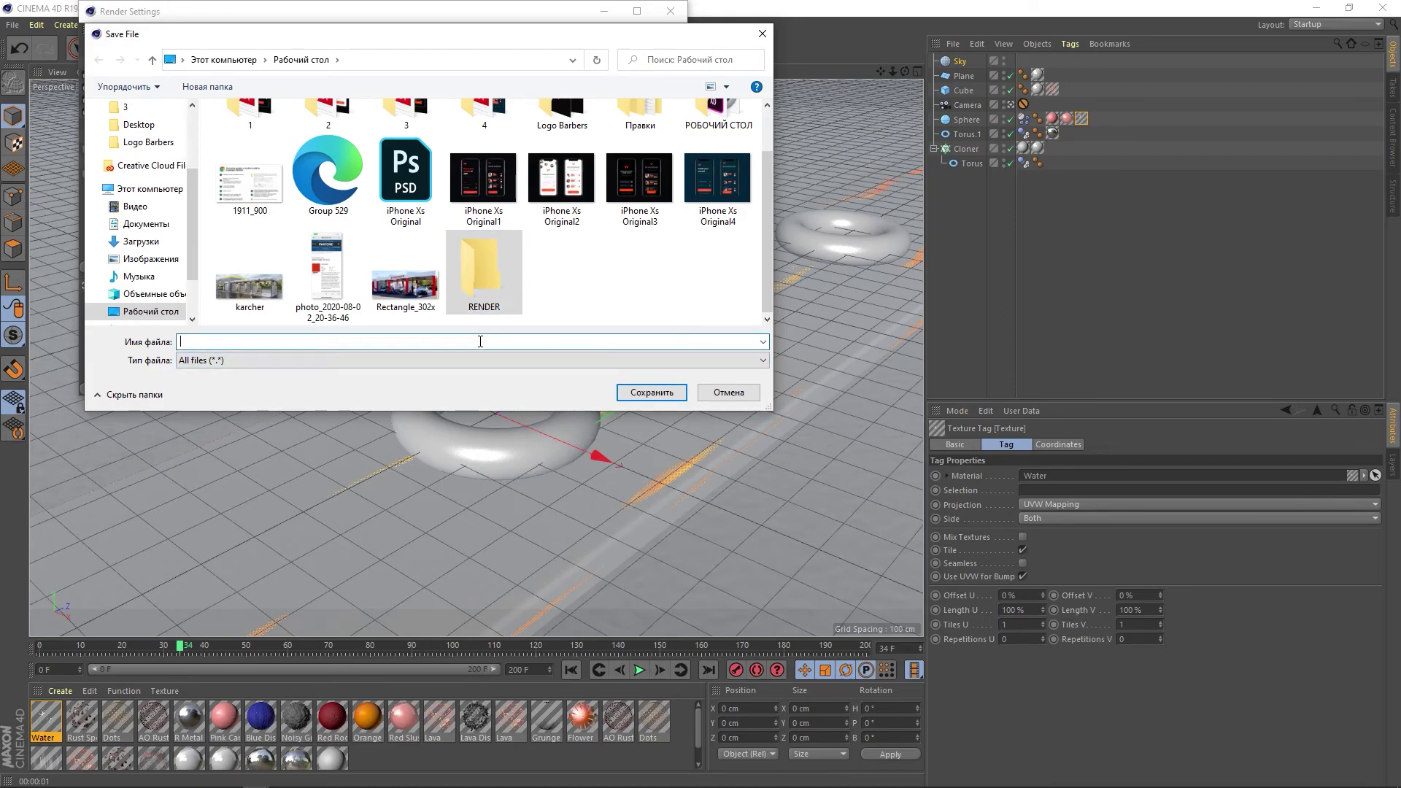
pyautogui.write('1')
pyautogui.doubleClick(484, 276)
pyautogui.click(651, 393)
pyautogui.click(670, 11)
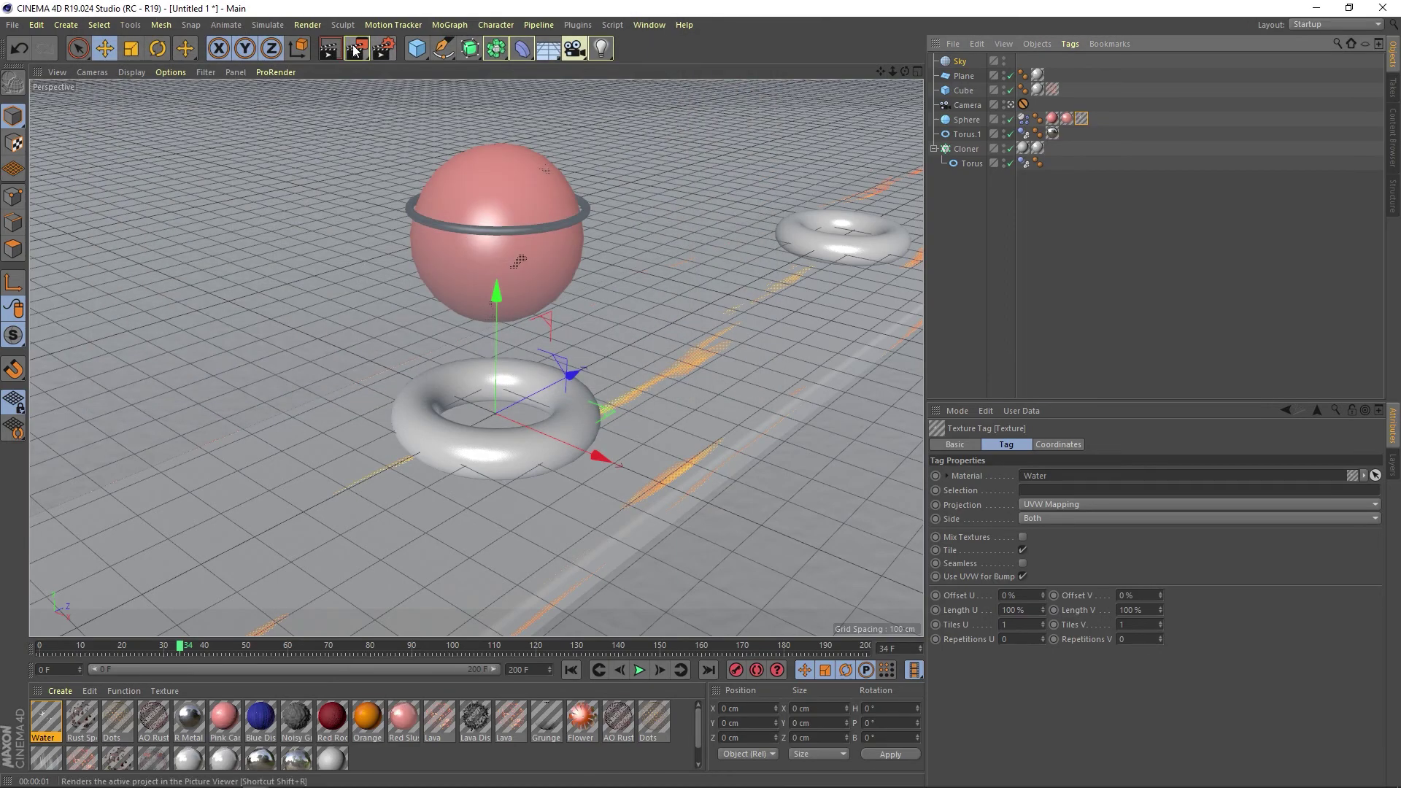
pyautogui.click(356, 50)
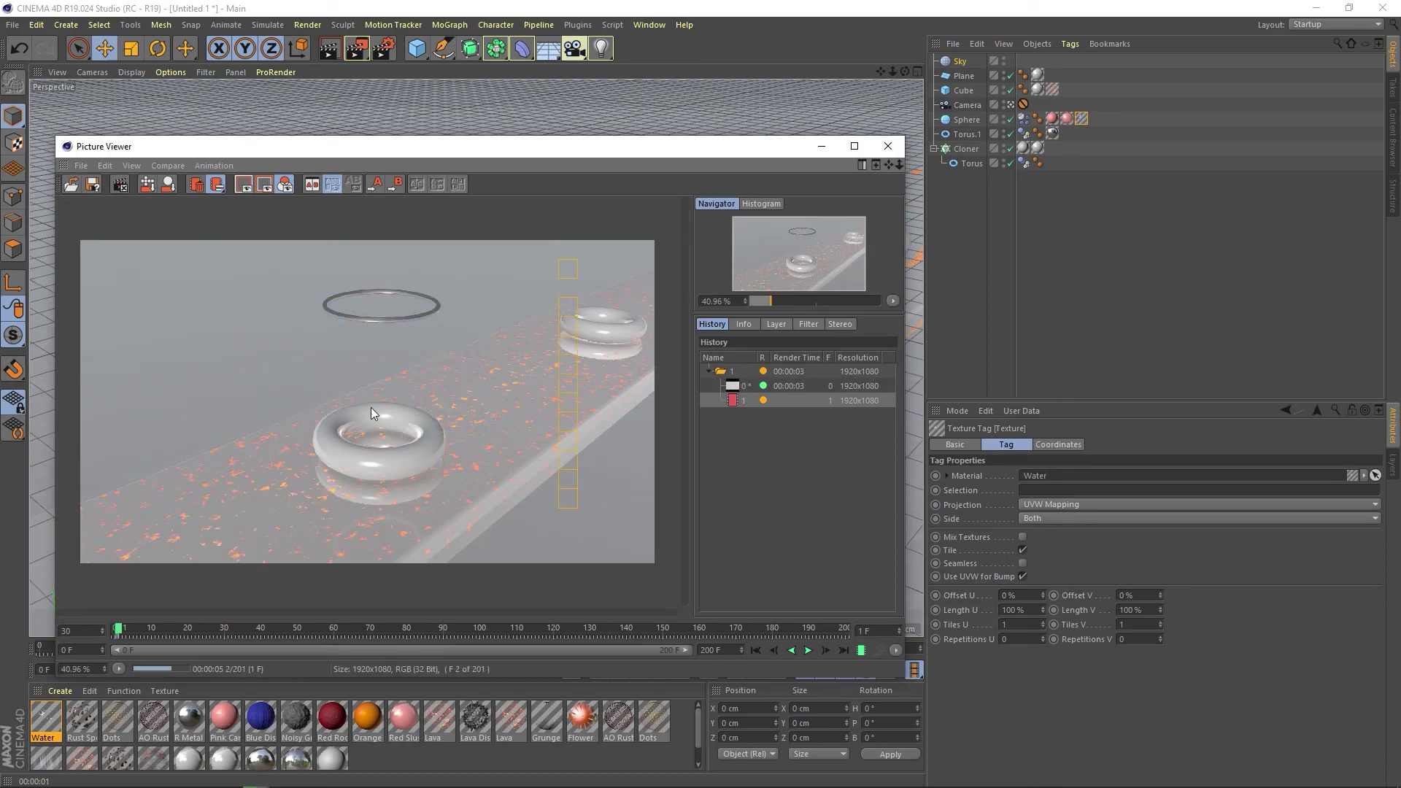